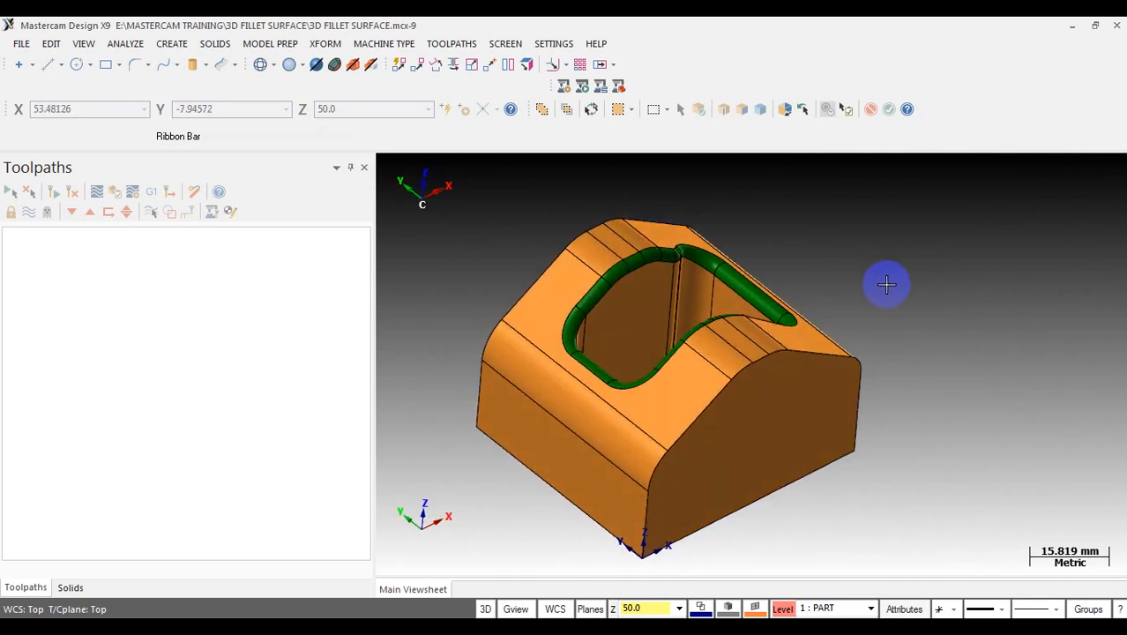
- Examine the solid part from several angles, focusing on the green 3D fillet around the pocket opening and the pocket's inner walls
middle_drag(754, 307, 574, 270)
click(574, 269)
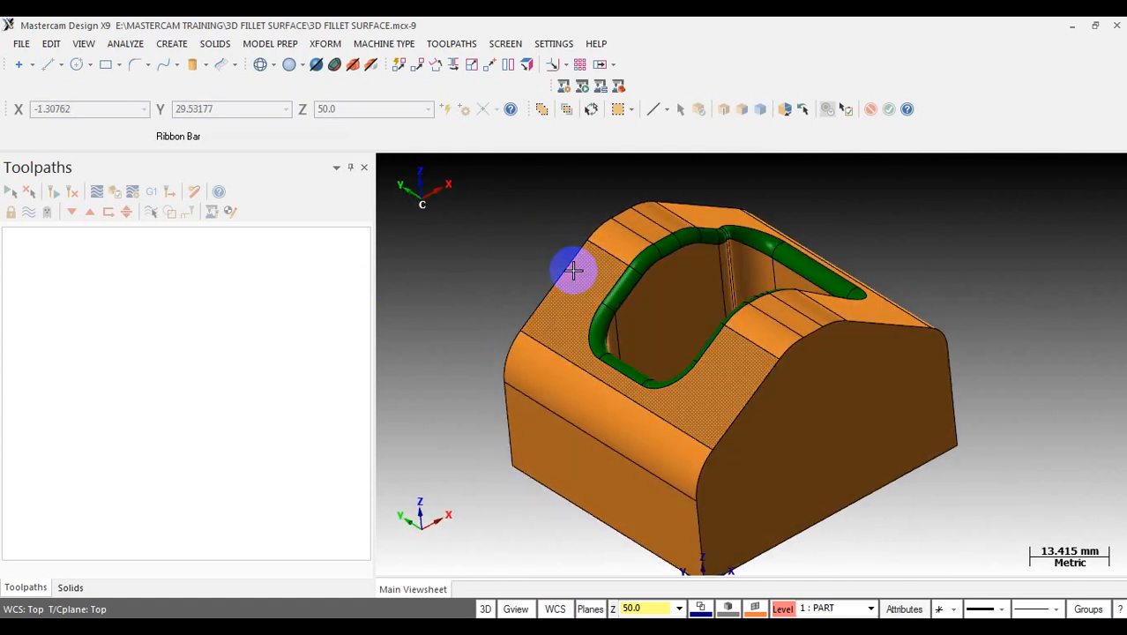
mouse_move(596, 278)
middle_down()
mouse_move(785, 312)
mouse_move(744, 317)
mouse_move(688, 299)
mouse_move(722, 220)
mouse_move(710, 282)
mouse_move(679, 289)
mouse_move(708, 285)
middle_up()
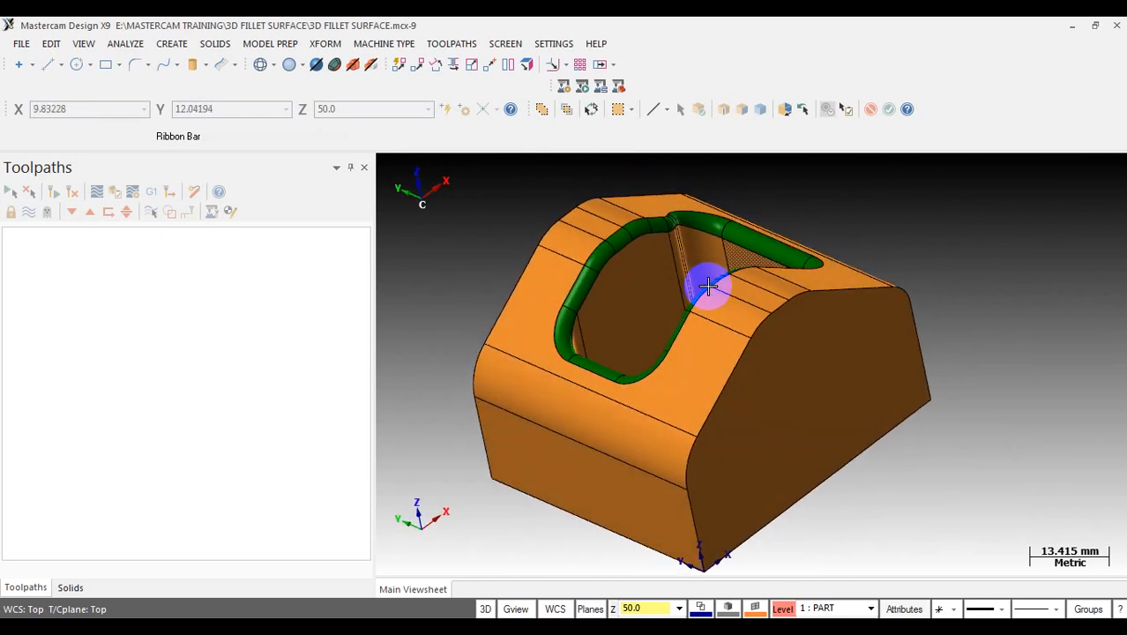
middle_drag(697, 322, 859, 286)
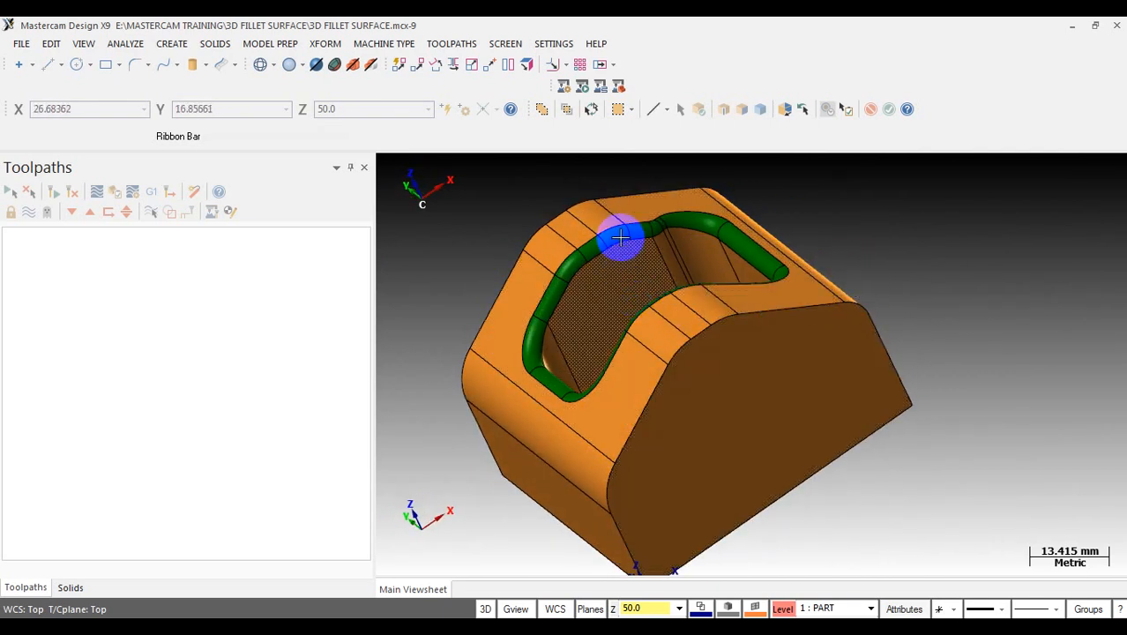
scroll(621, 247, up, 2)
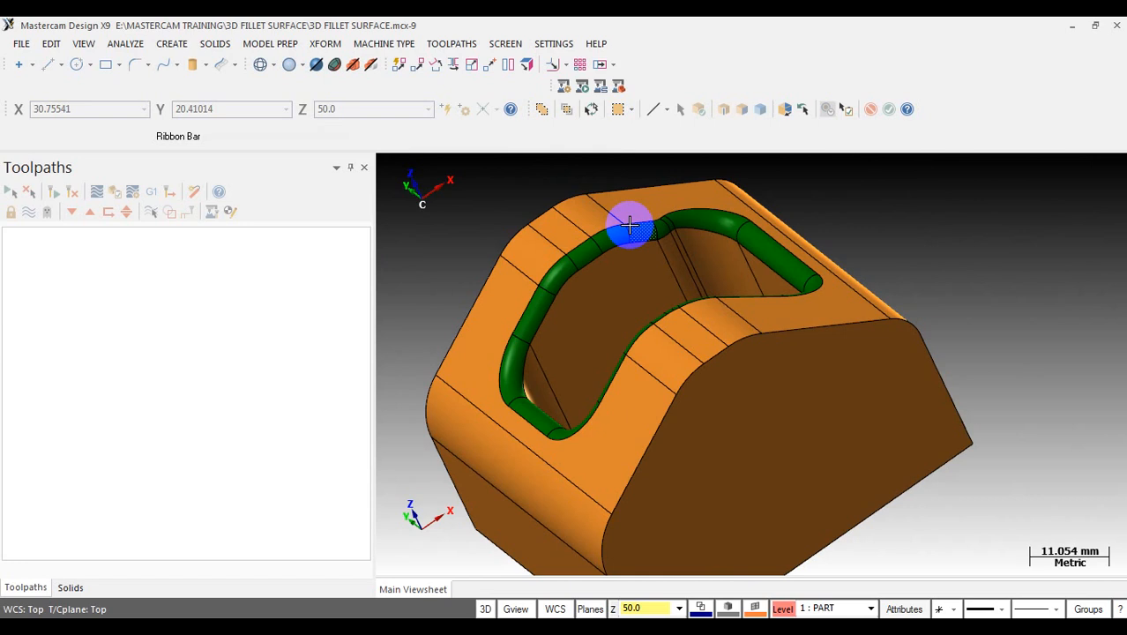
middle_drag(629, 225, 719, 282)
scroll(536, 323, up, 1)
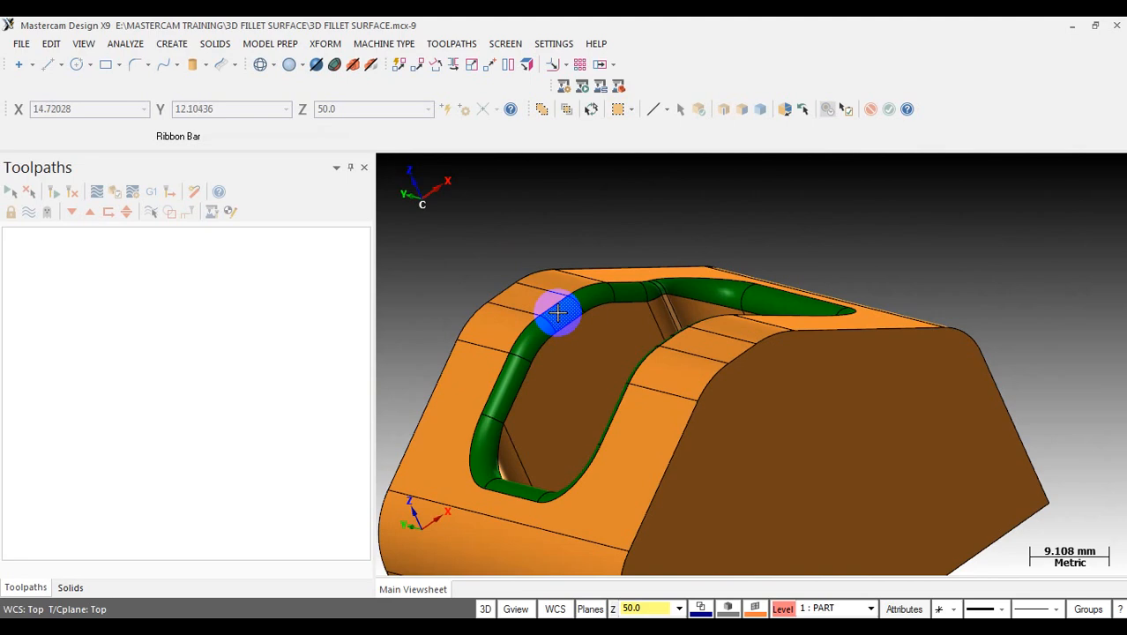
middle_drag(557, 435, 594, 321)
middle_drag(545, 380, 674, 252)
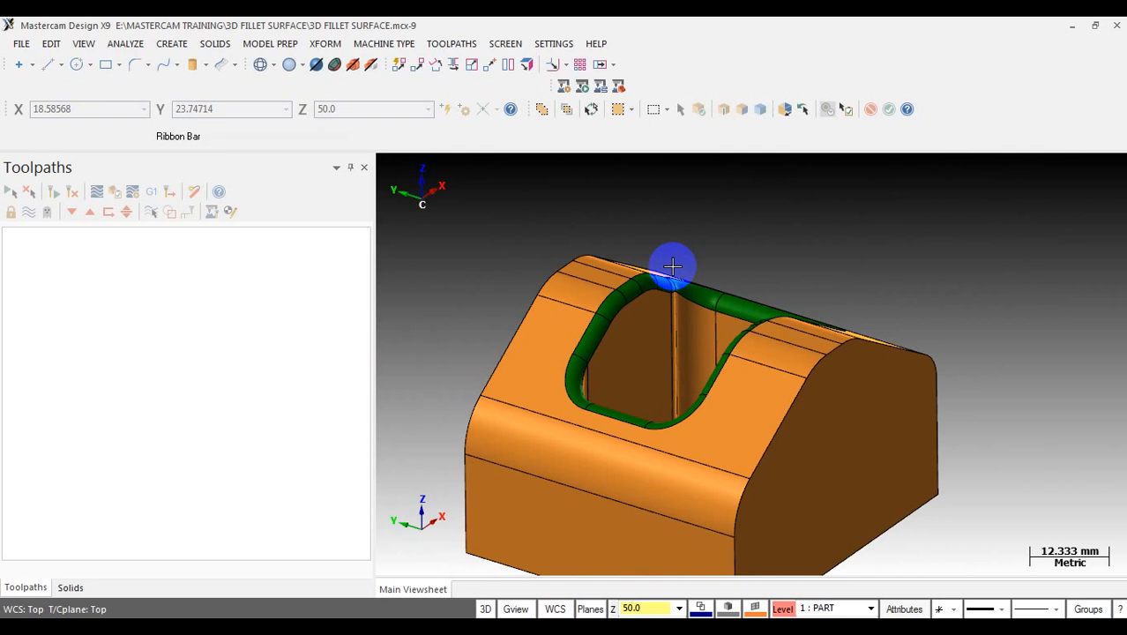
middle_drag(674, 266, 696, 279)
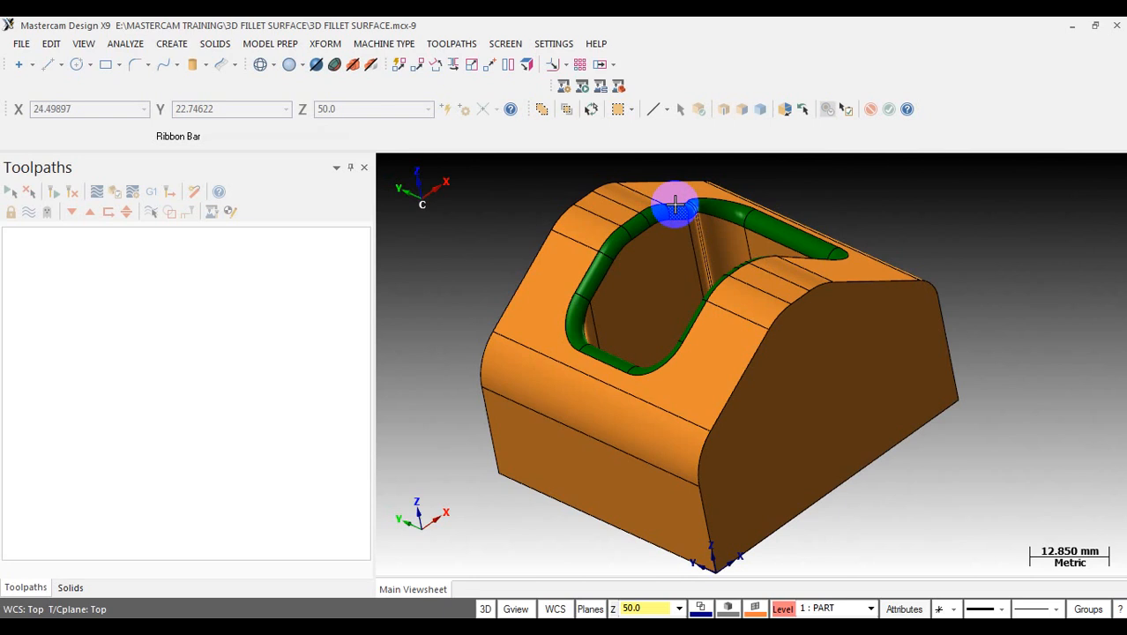
middle_drag(677, 235, 768, 277)
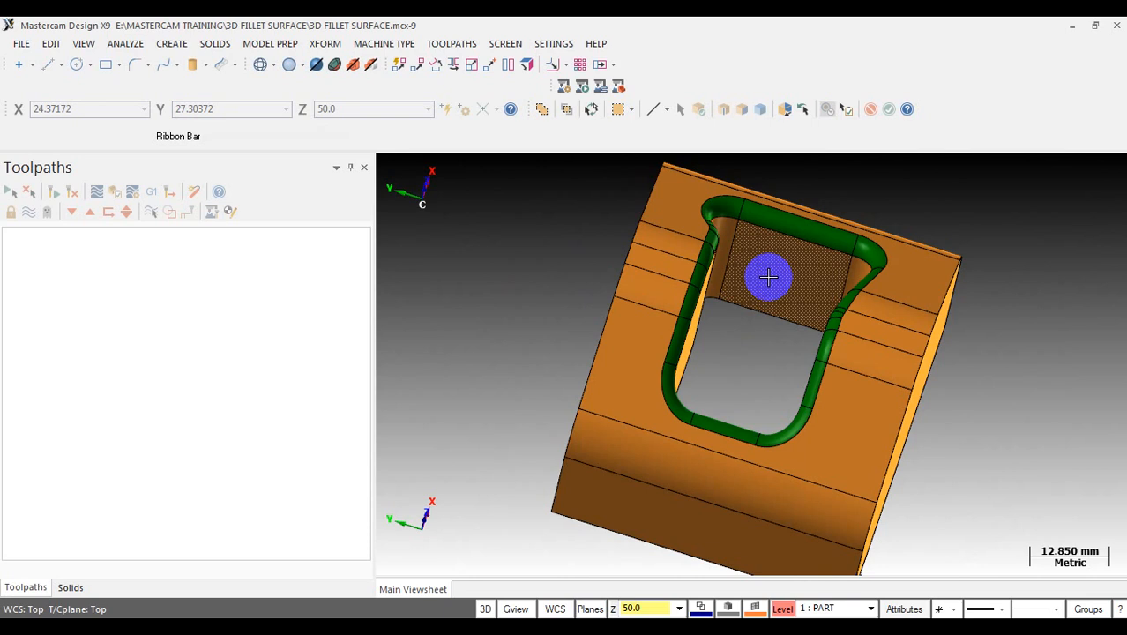
middle_drag(783, 301, 517, 268)
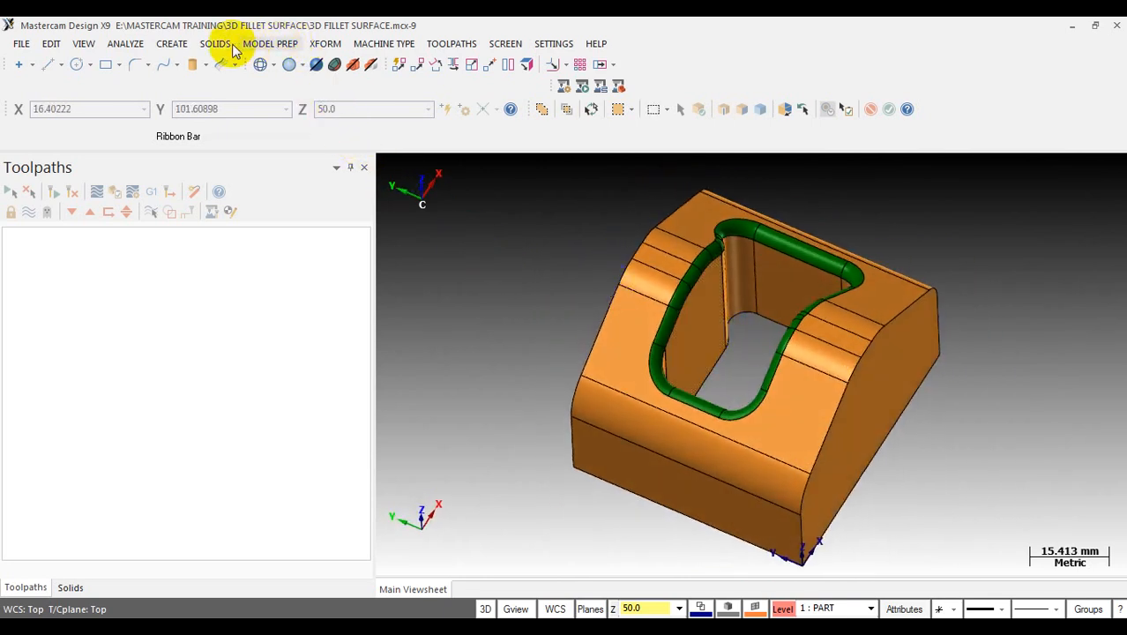
- Set the machine type to the MILL 3 - AXIS VMC milling machine definition
click(269, 44)
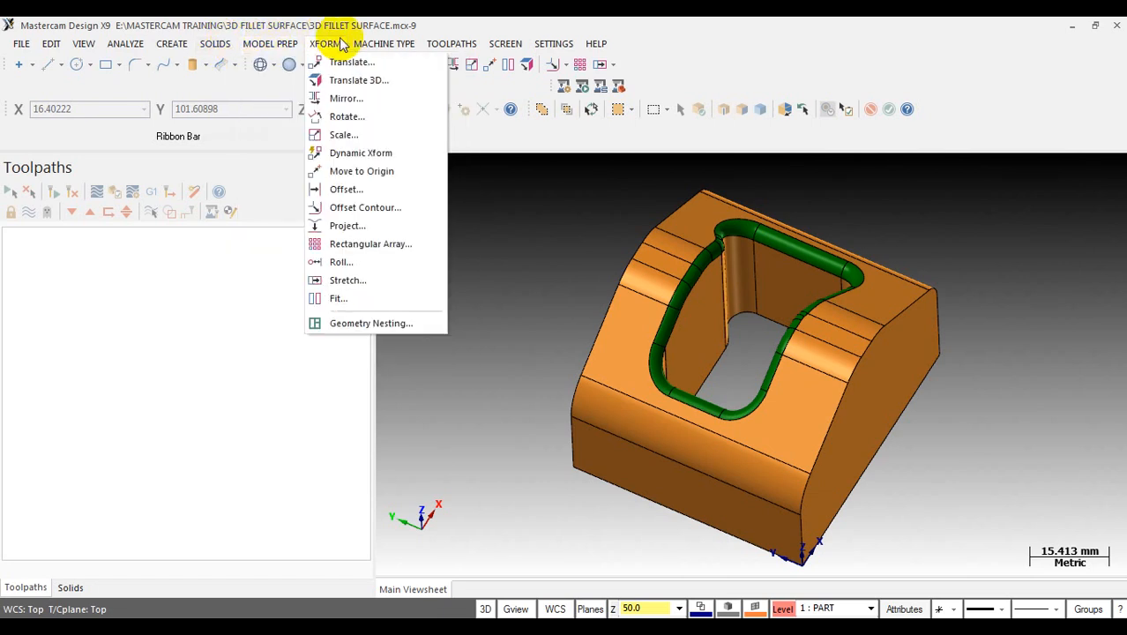
click(384, 44)
click(384, 45)
mouse_move(422, 63)
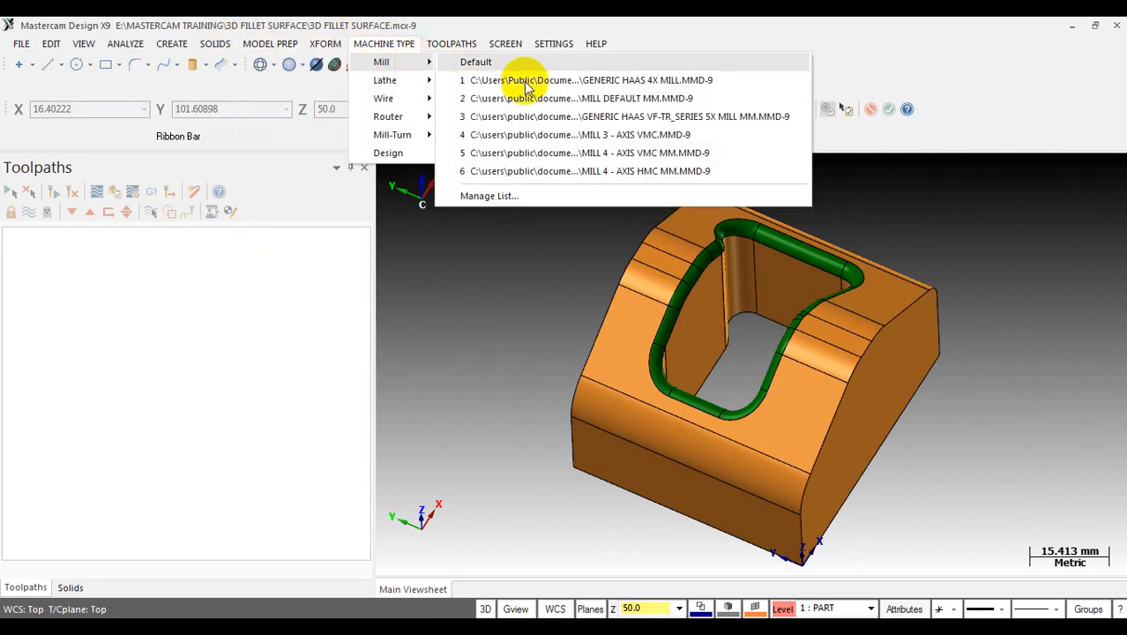
click(607, 137)
scroll(586, 297, down, 2)
middle_drag(642, 336, 703, 315)
scroll(670, 328, up, 8)
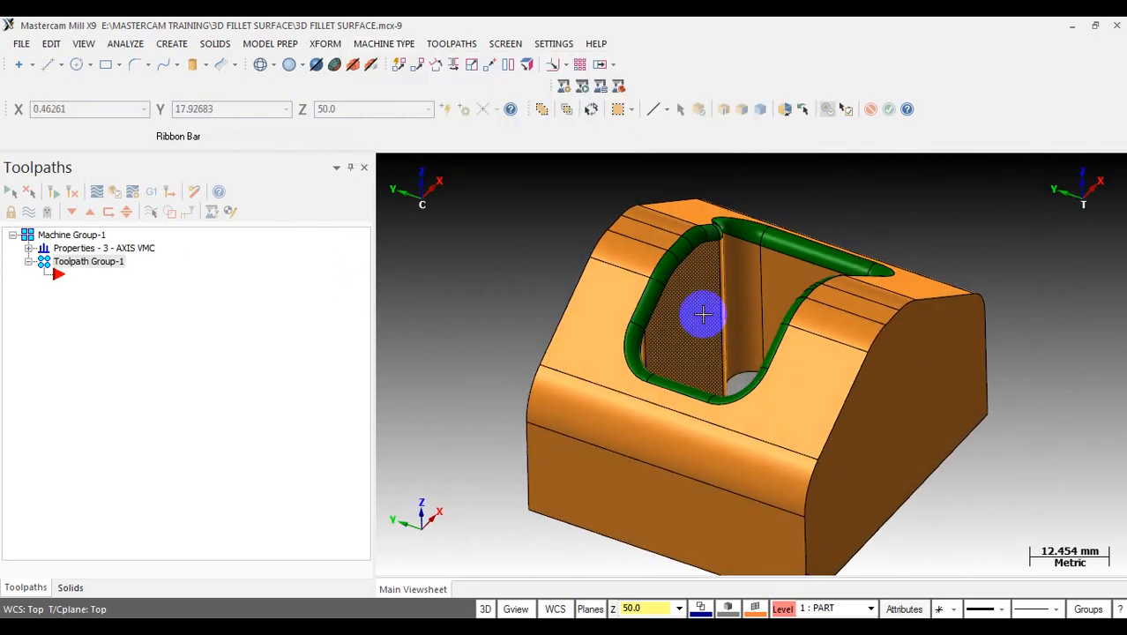
scroll(605, 283, down, 3)
scroll(800, 358, up, 4)
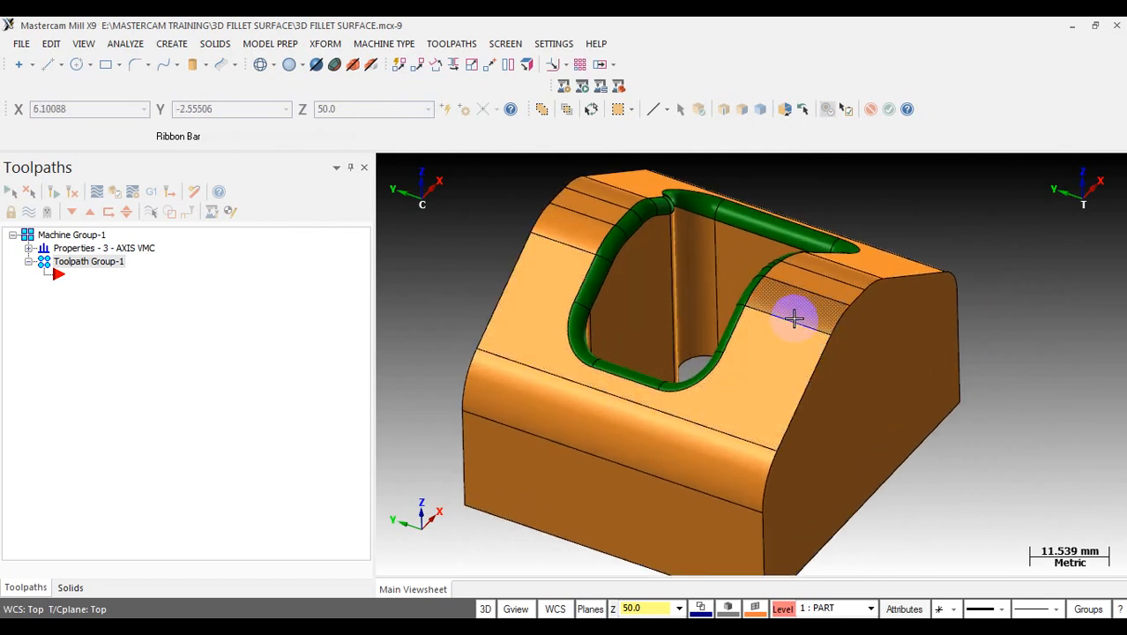
scroll(794, 318, down, 3)
middle_drag(767, 322, 807, 323)
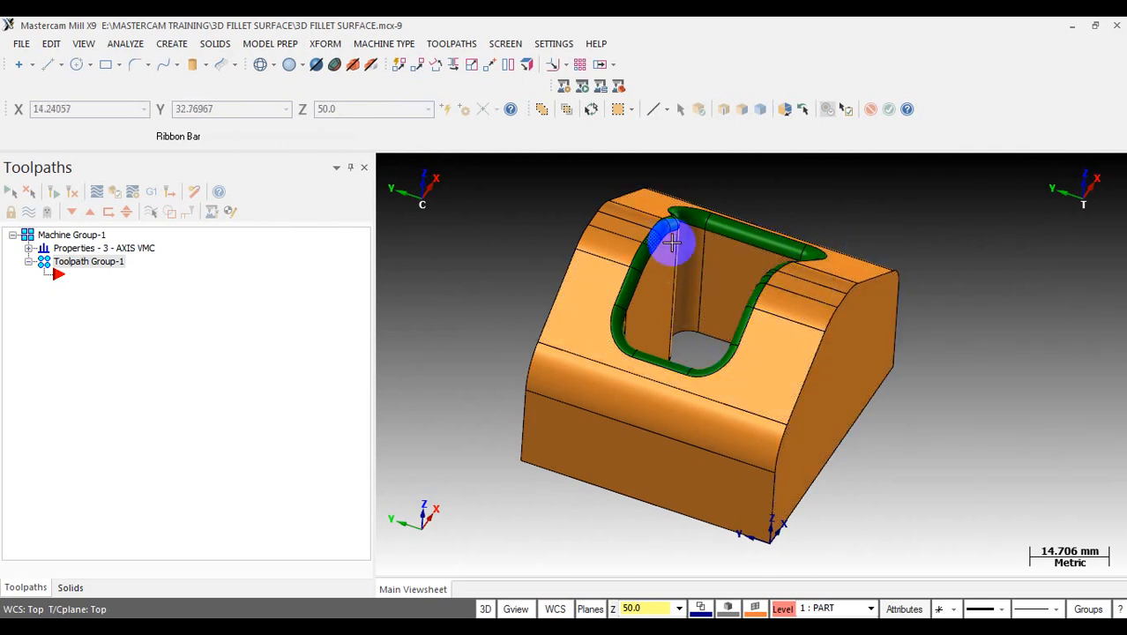
click(445, 45)
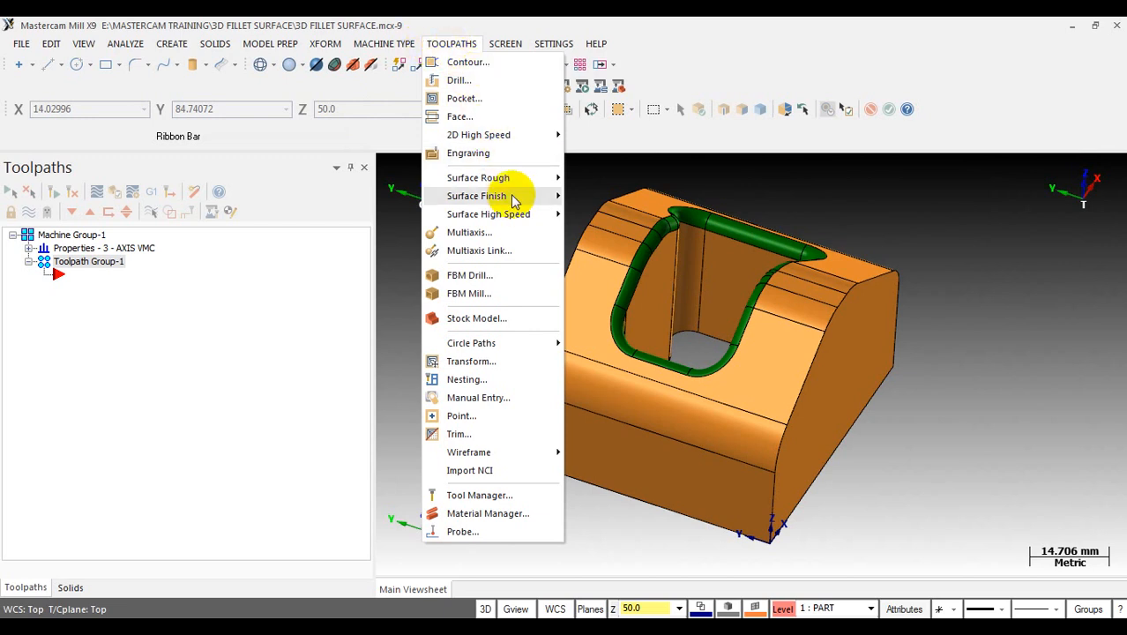
mouse_move(510, 178)
click(861, 214)
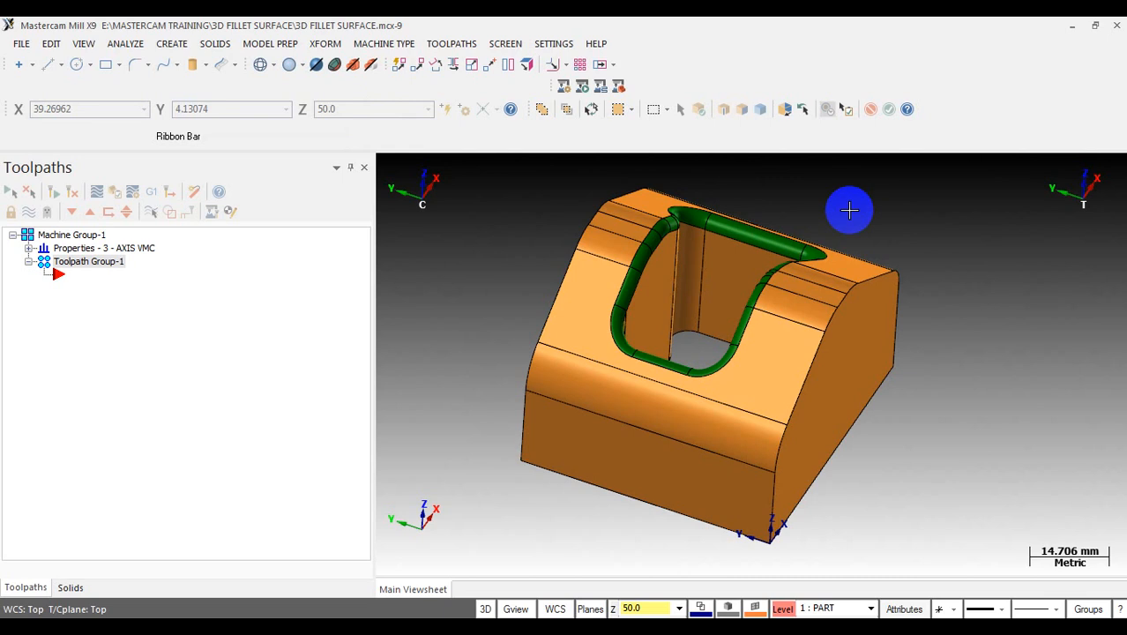
- Create a Surface Finish Parallel toolpath and select the entire solid body as its drive surfaces
click(451, 44)
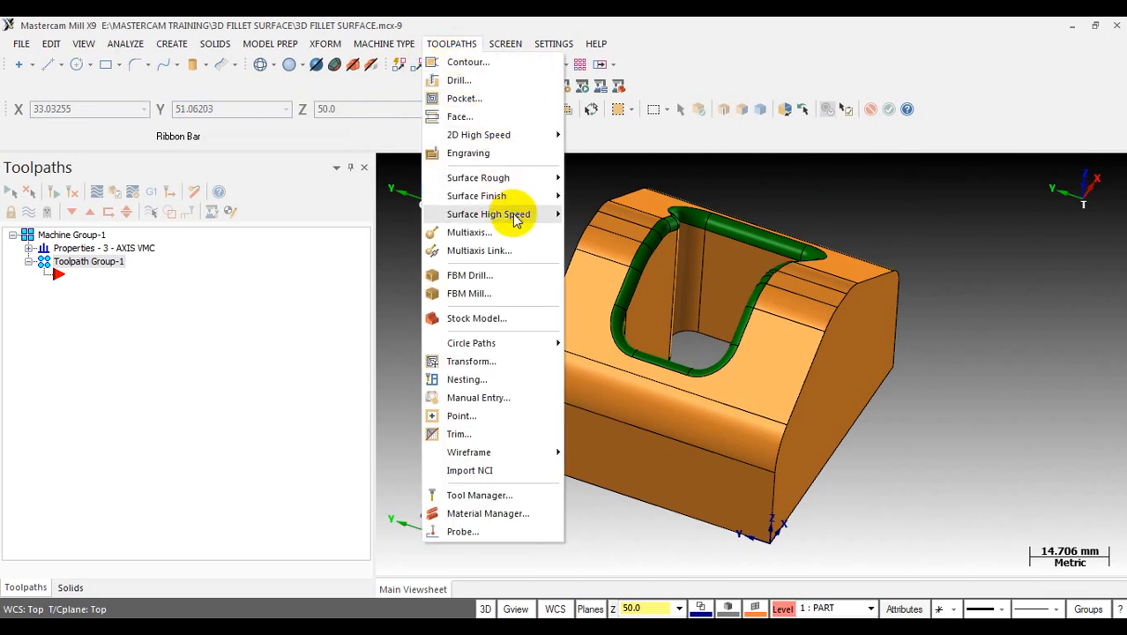
mouse_move(516, 203)
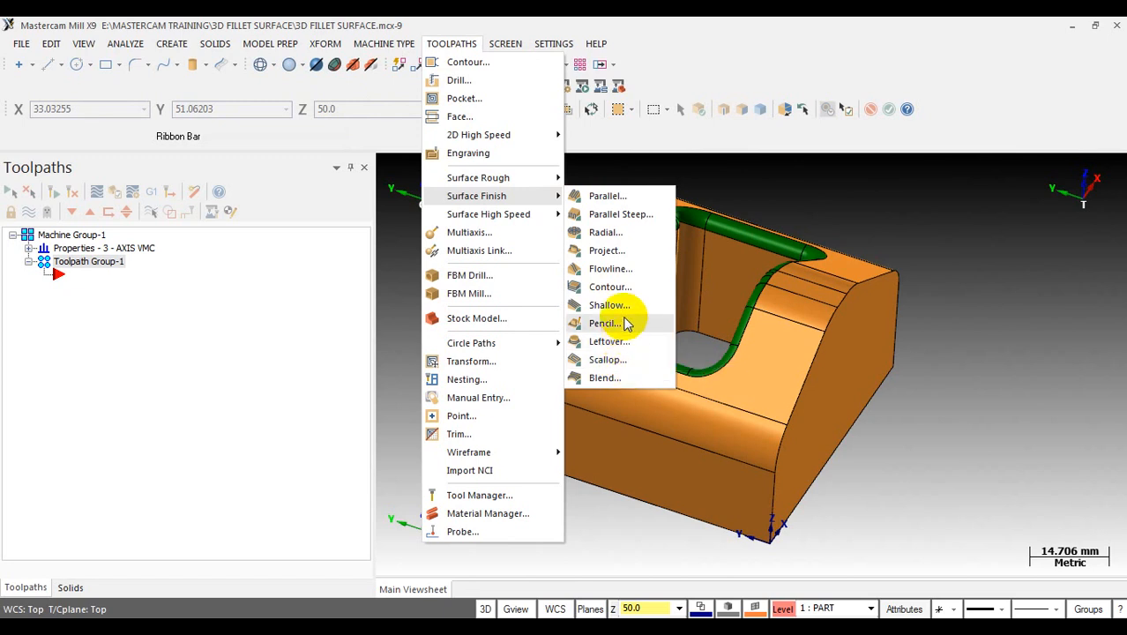
click(615, 198)
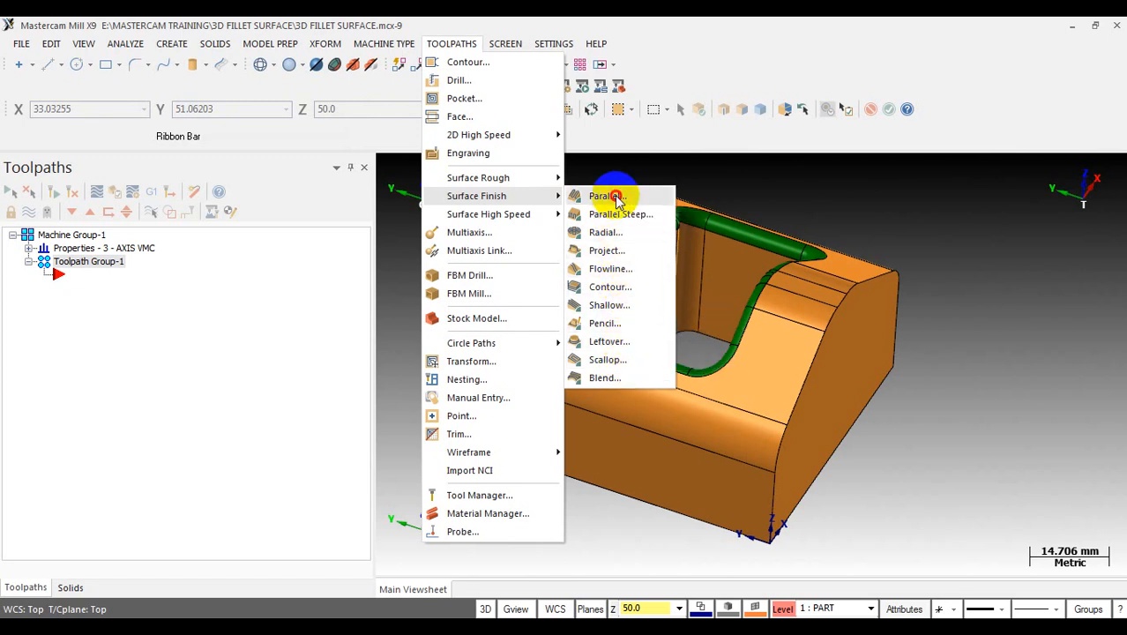
click(94, 281)
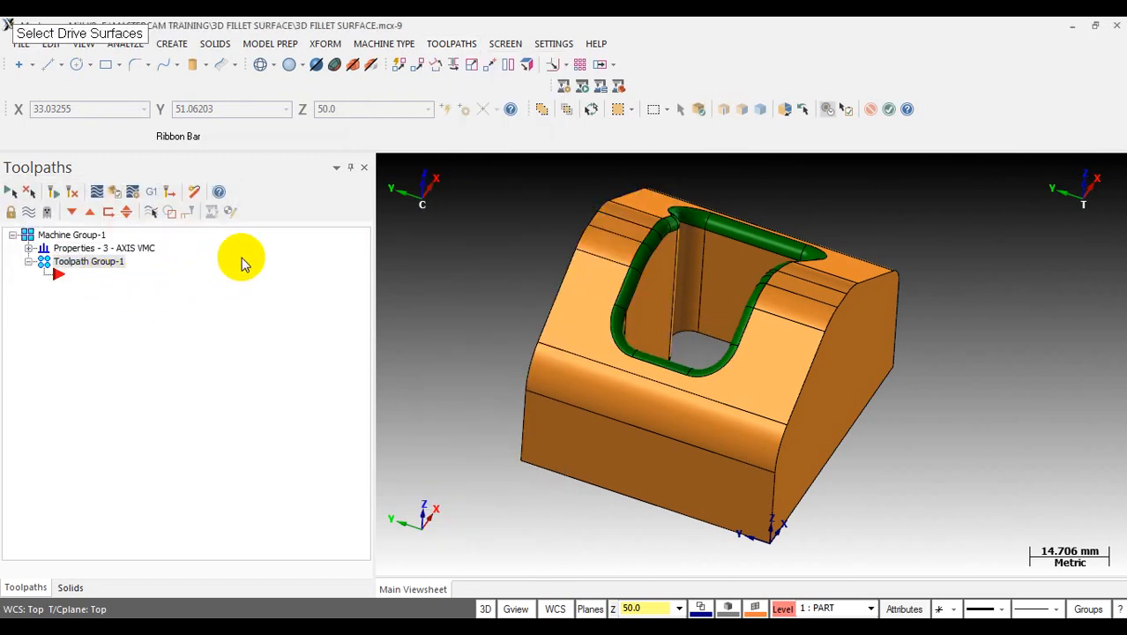
click(701, 111)
click(813, 322)
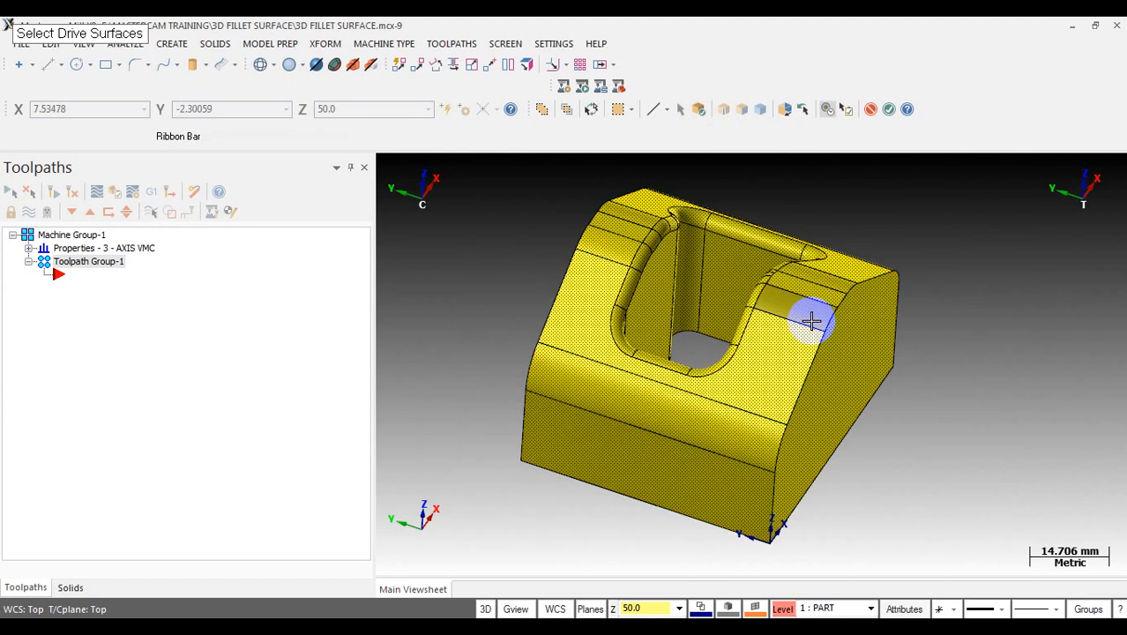
key(Return)
- Begin the check surface selection and pick the solid's vertical outer side faces
click(283, 280)
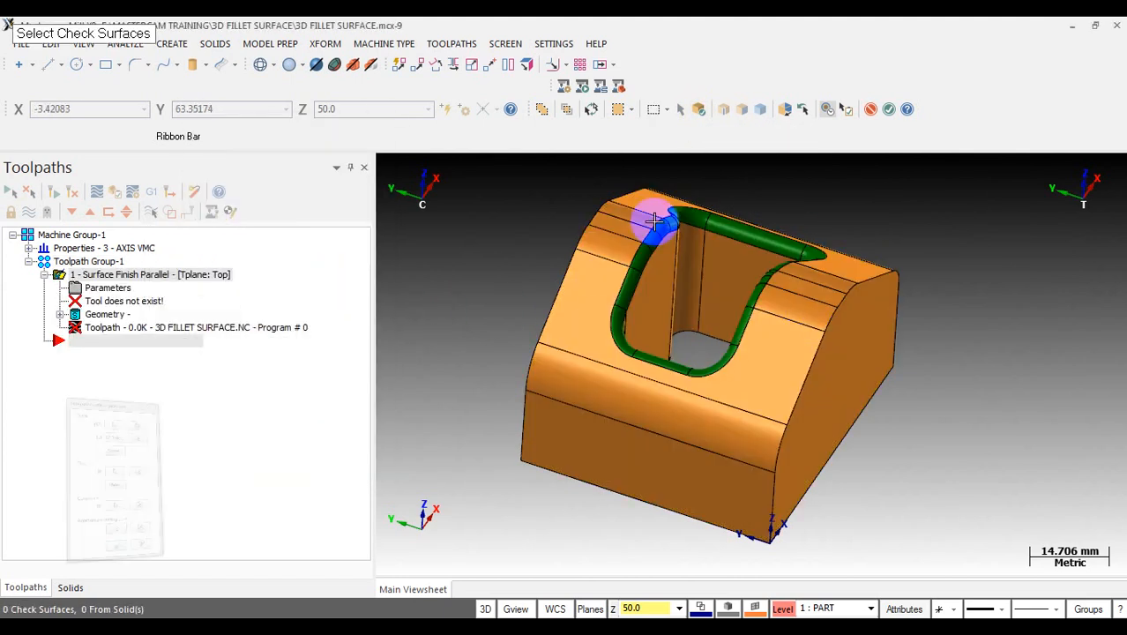
click(698, 108)
click(692, 466)
click(813, 414)
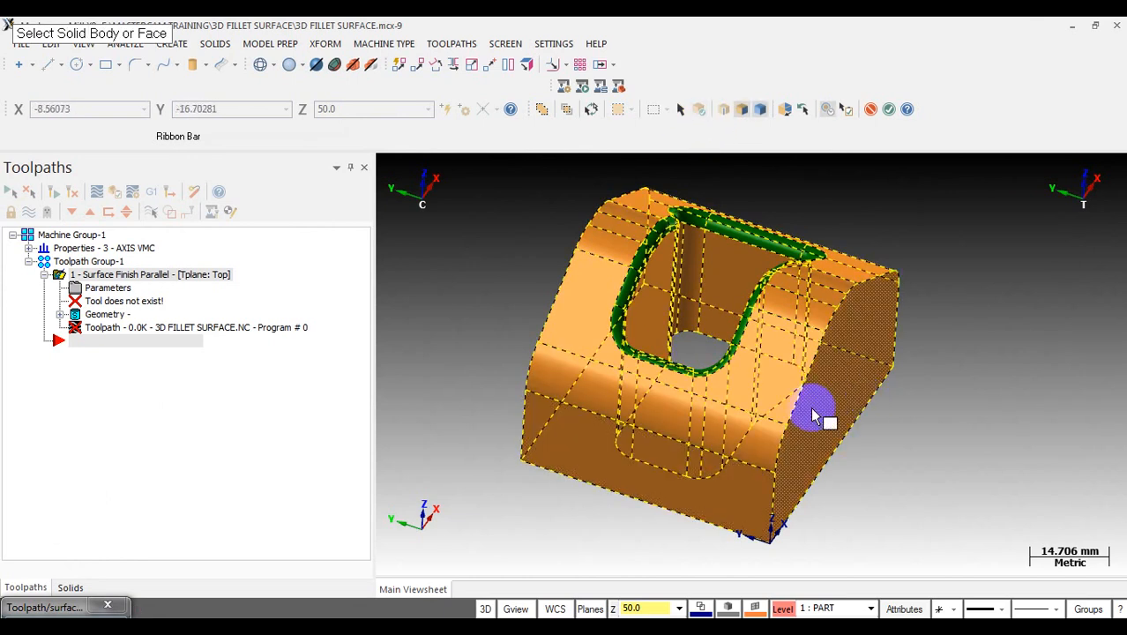
click(701, 474)
click(822, 396)
middle_drag(887, 366, 763, 406)
middle_drag(822, 321, 611, 282)
- Add the pocket's inner wall faces to the check surfaces and accept the toolpath surface selection
click(620, 332)
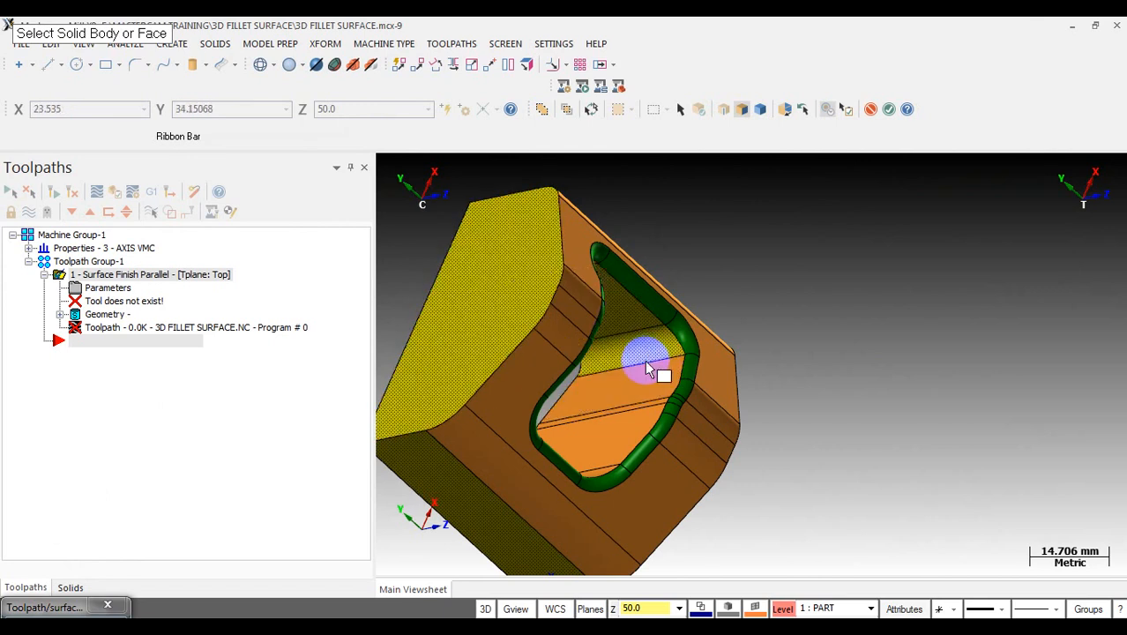
mouse_move(615, 418)
middle_down()
mouse_move(619, 437)
mouse_move(591, 450)
mouse_move(549, 445)
middle_up()
click(557, 450)
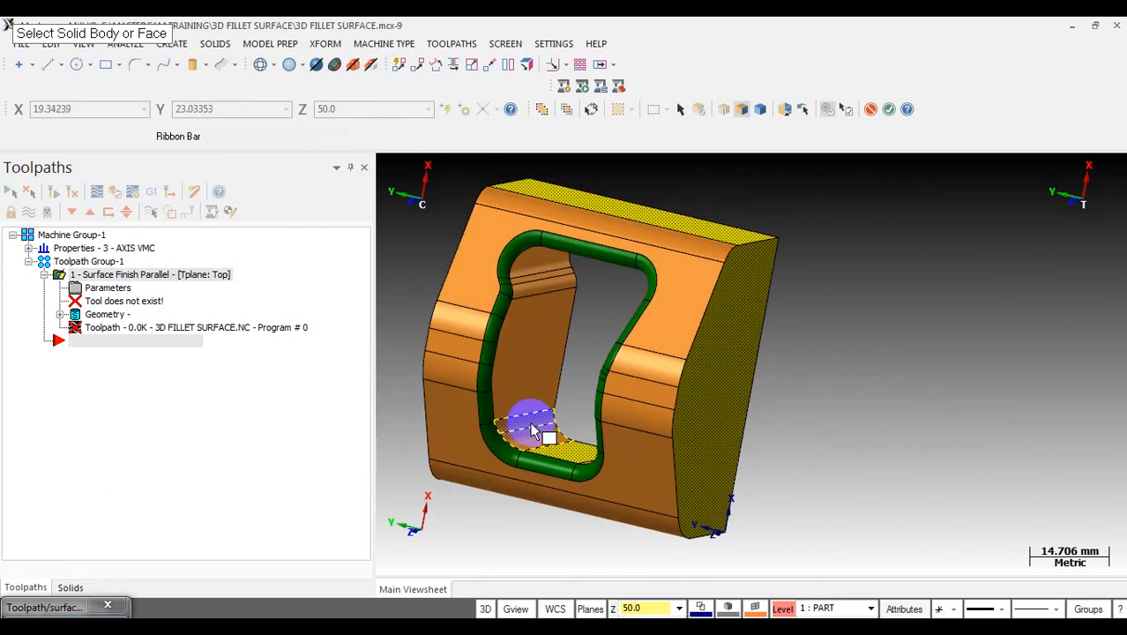
middle_drag(527, 261, 665, 305)
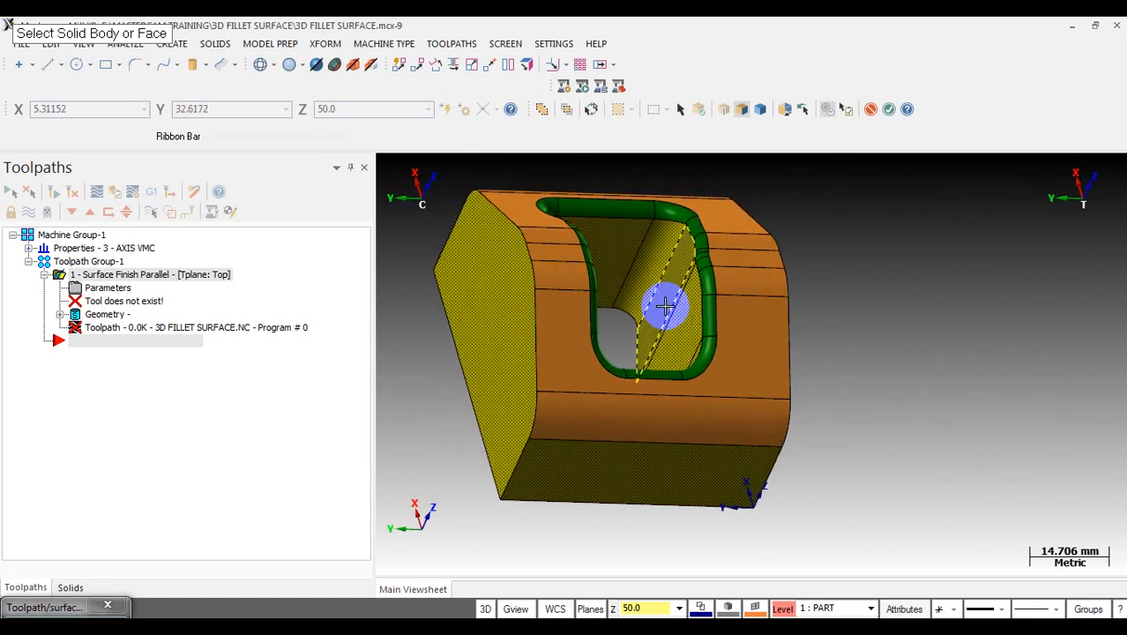
scroll(665, 306, down, 3)
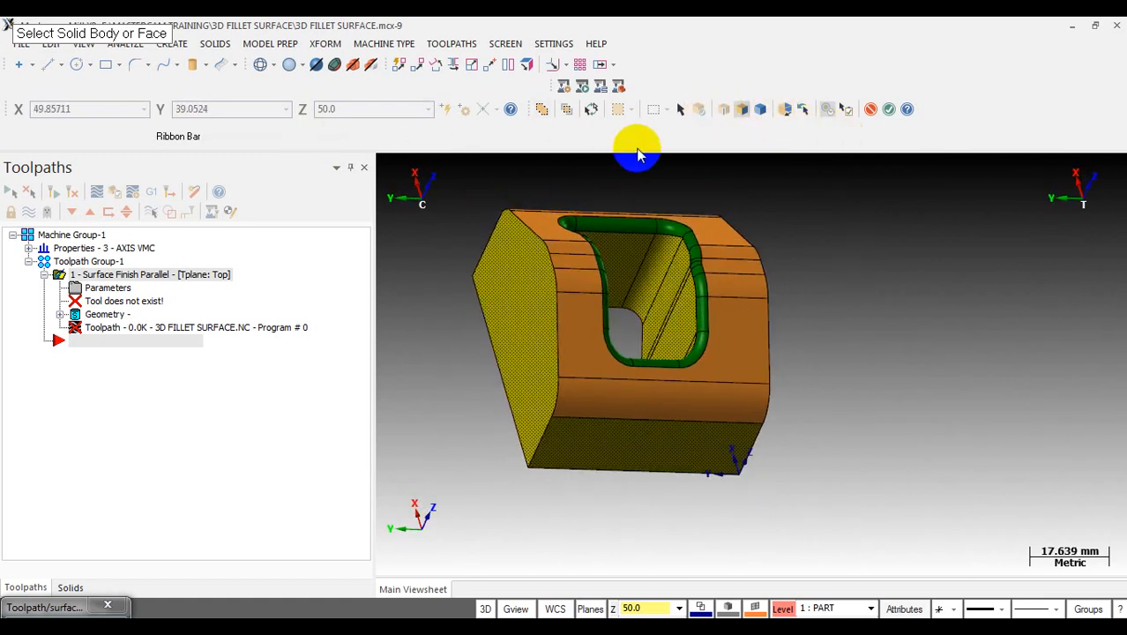
key(Return)
key(Return)
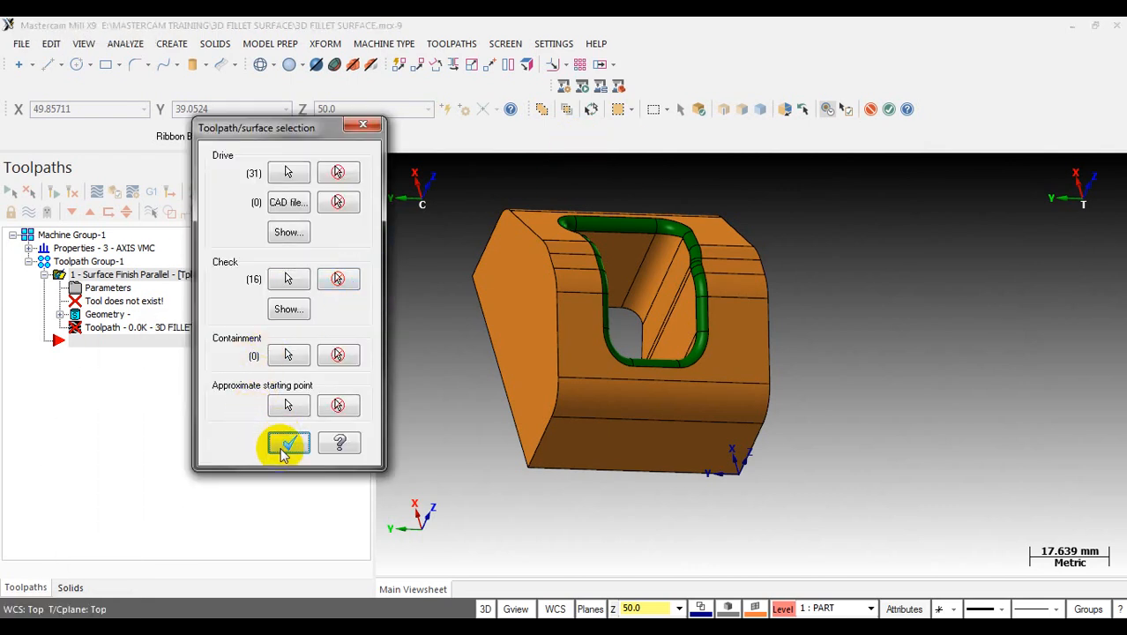
click(283, 448)
- Filter the Mill_mm tool library to ball end mills only and choose 6. BALL ENDMILL for the parallel finish toolpath
click(76, 498)
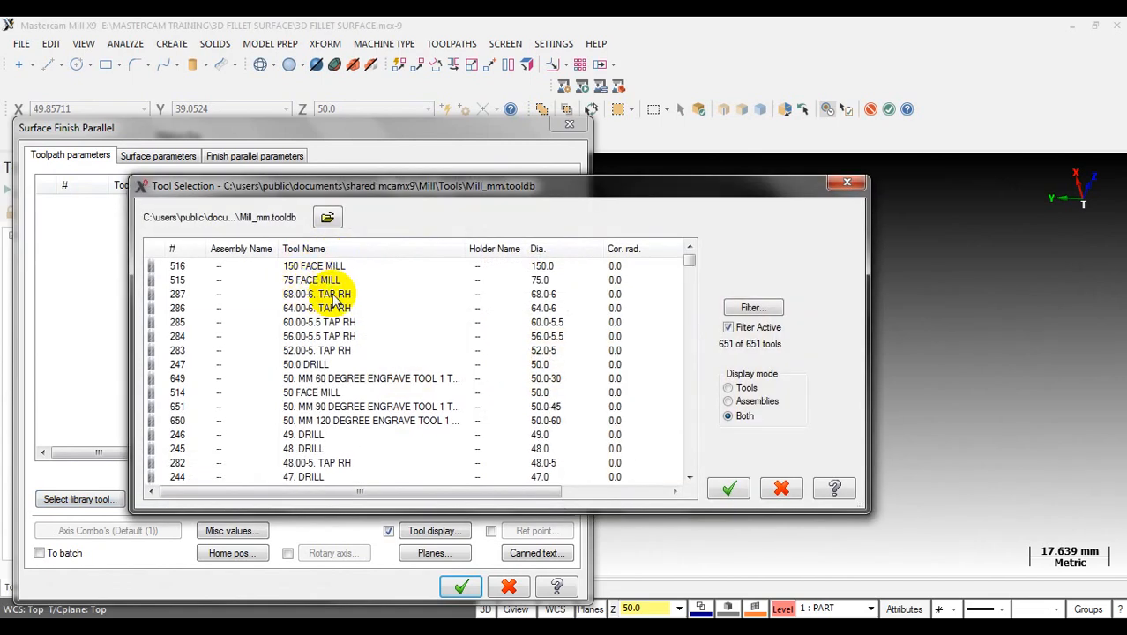
click(336, 296)
click(739, 310)
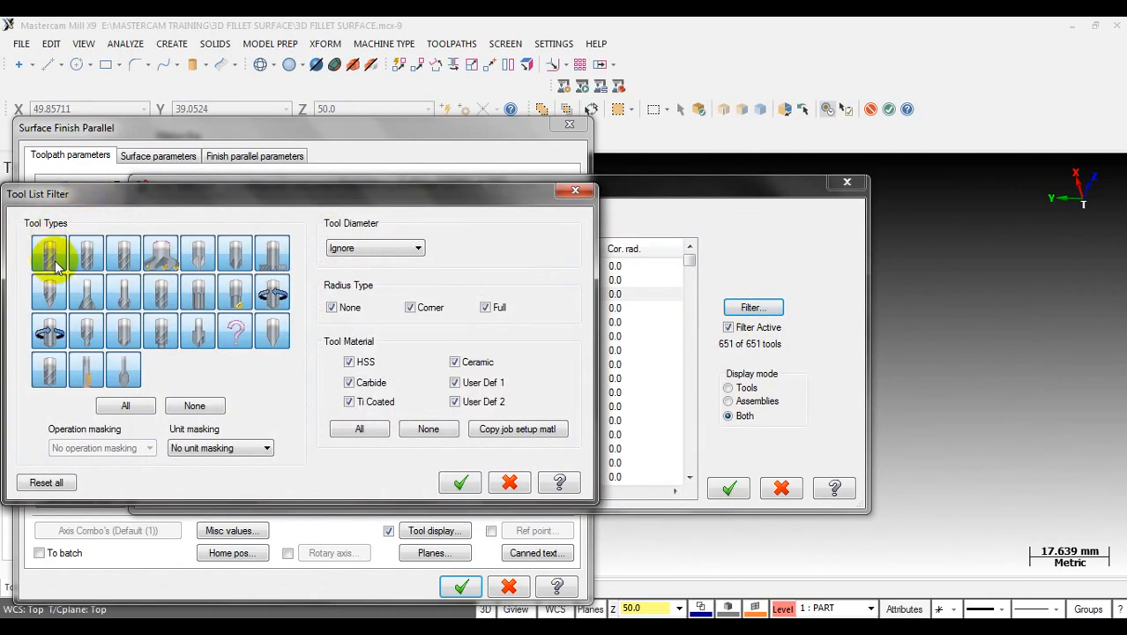
click(188, 405)
click(87, 253)
click(456, 480)
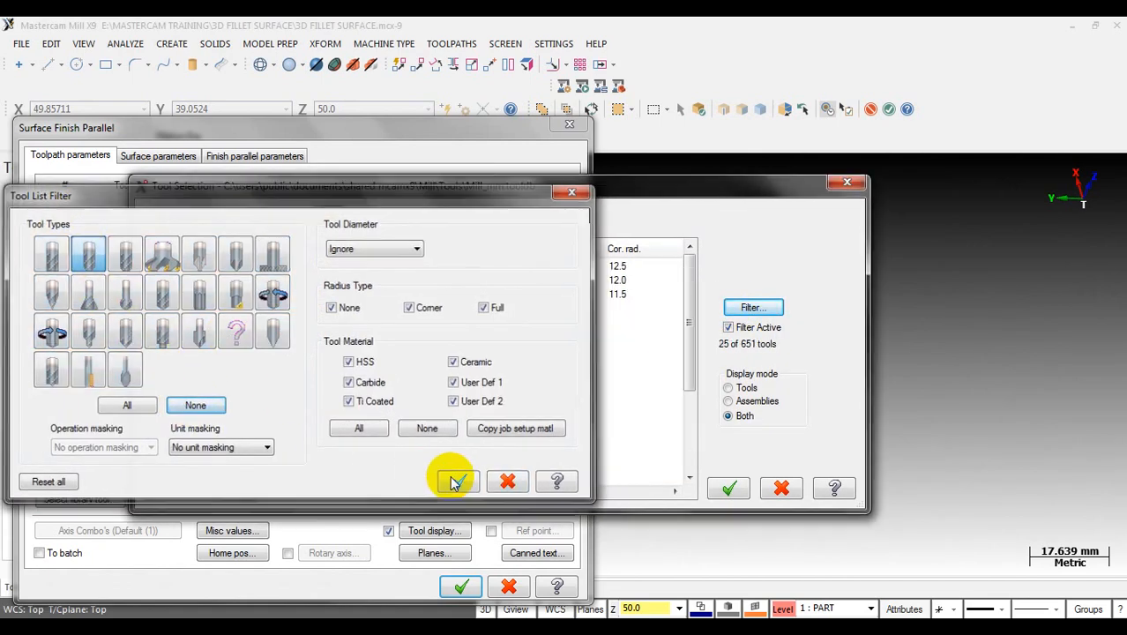
click(325, 311)
scroll(354, 379, down, 3)
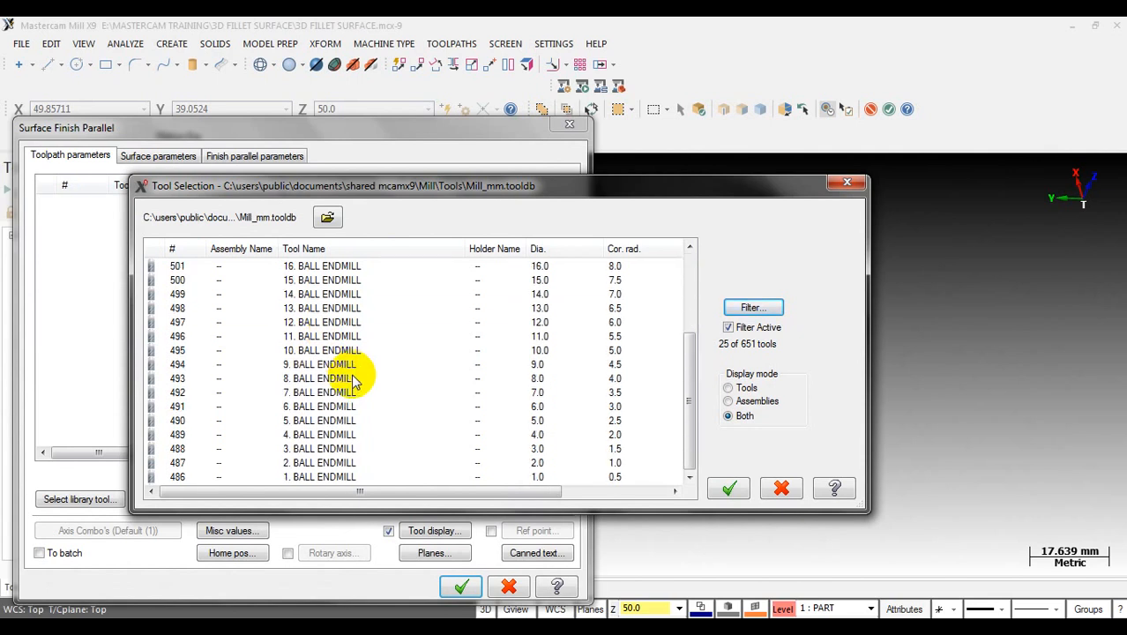
double_click(306, 408)
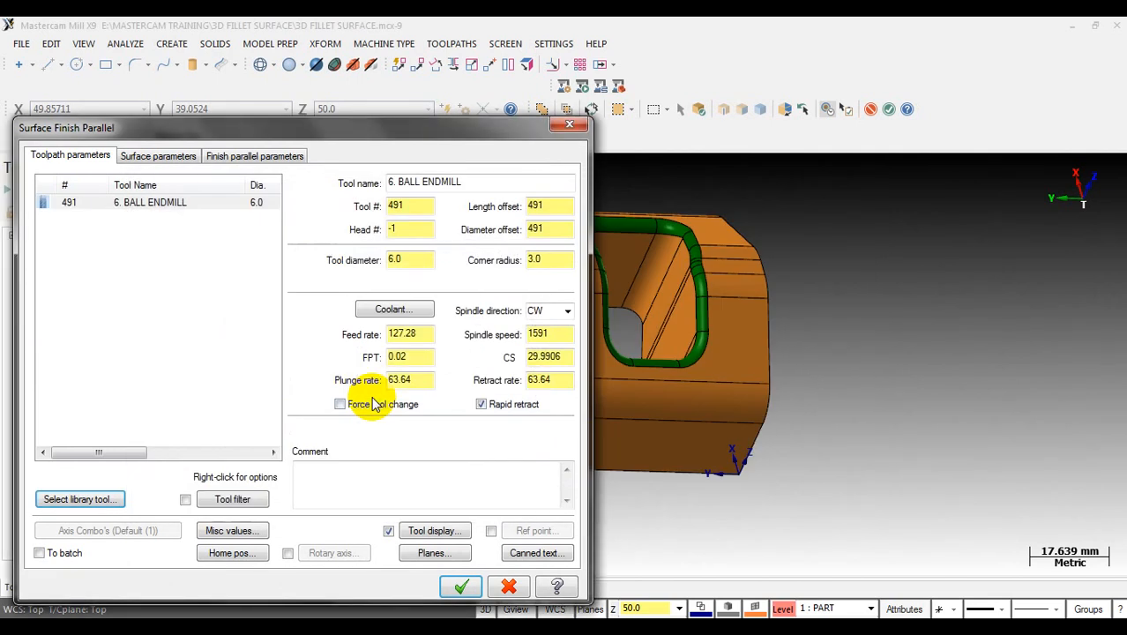
- Set the parallel finish maximum stepover to 0.5 and generate the toolpath, accepting the identical check and drive stock warning
click(188, 162)
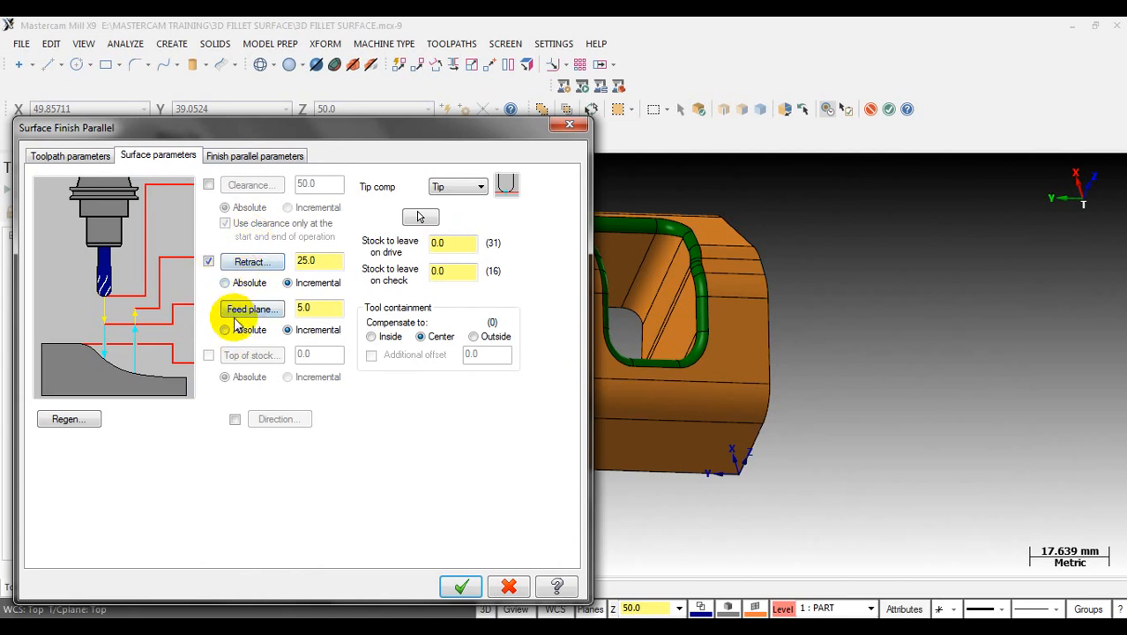
click(255, 155)
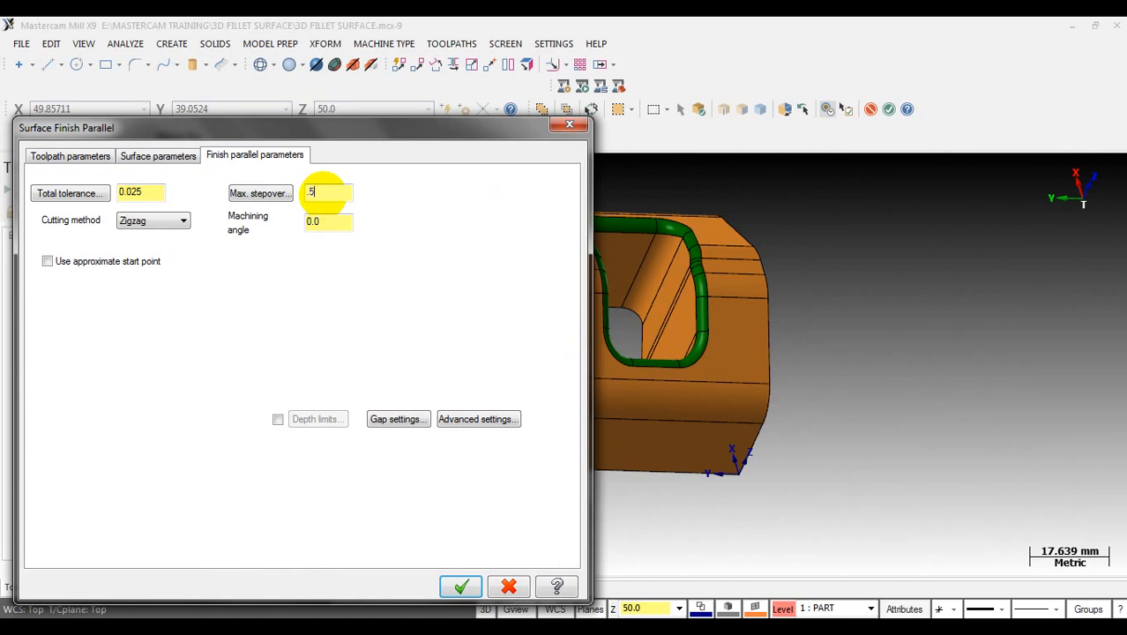
click(460, 587)
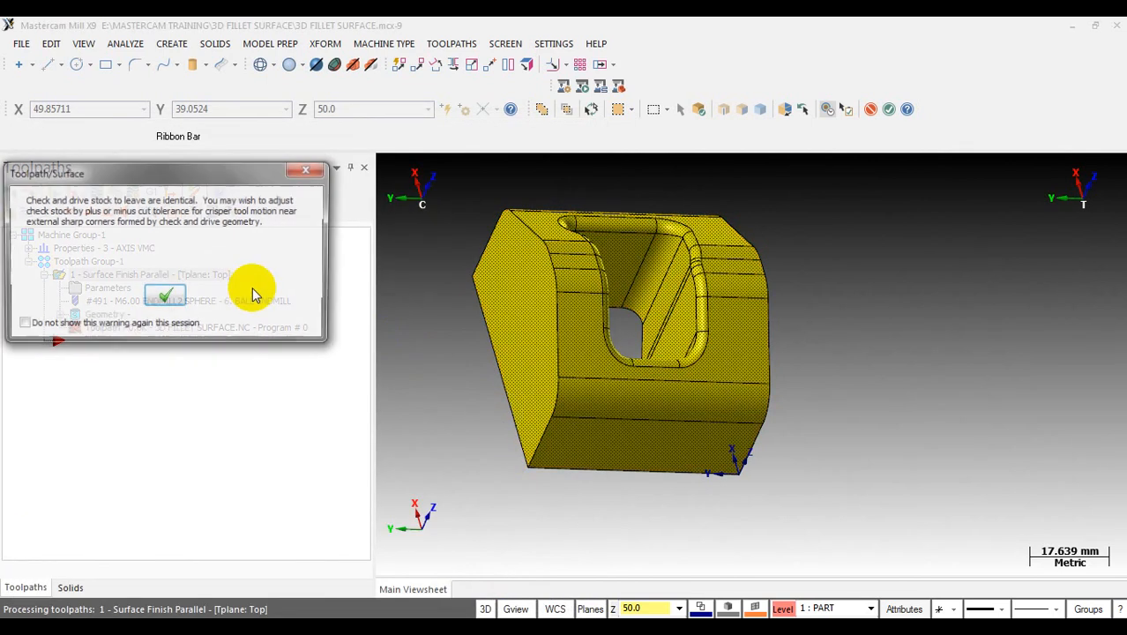
click(167, 296)
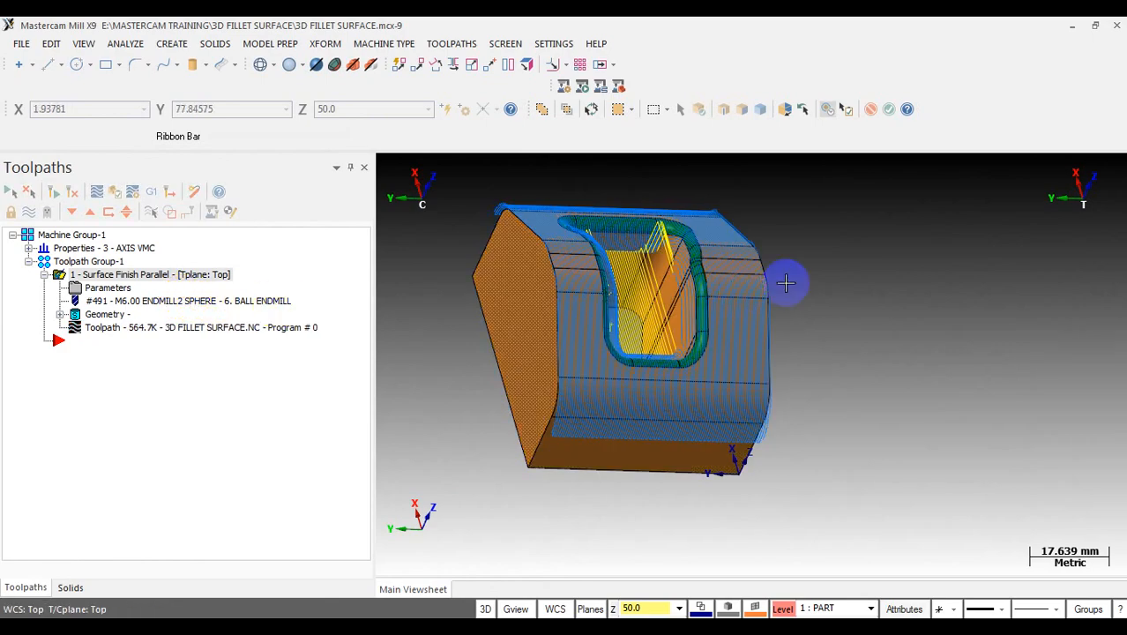
- Reopen the parallel finish parameters, enable Optimize cut order in the gap settings, and accept the advanced settings with automatic edge rolling
scroll(696, 248, up, 3)
mouse_move(697, 249)
middle_down()
mouse_move(616, 280)
mouse_move(622, 183)
mouse_move(586, 272)
mouse_move(616, 264)
middle_up()
click(93, 317)
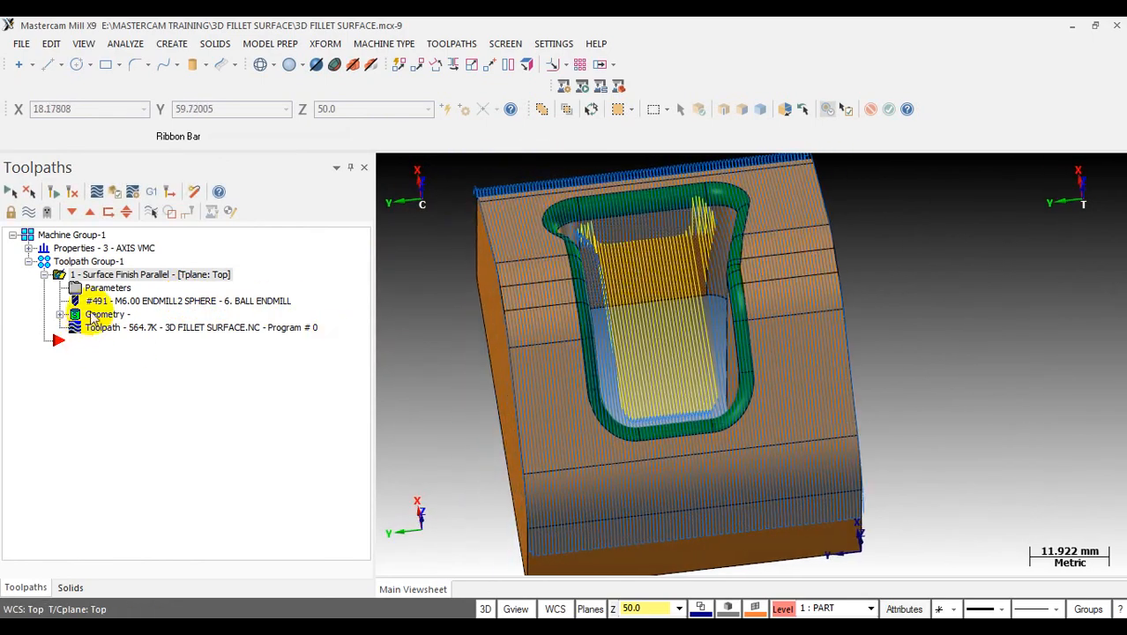
click(95, 294)
click(422, 417)
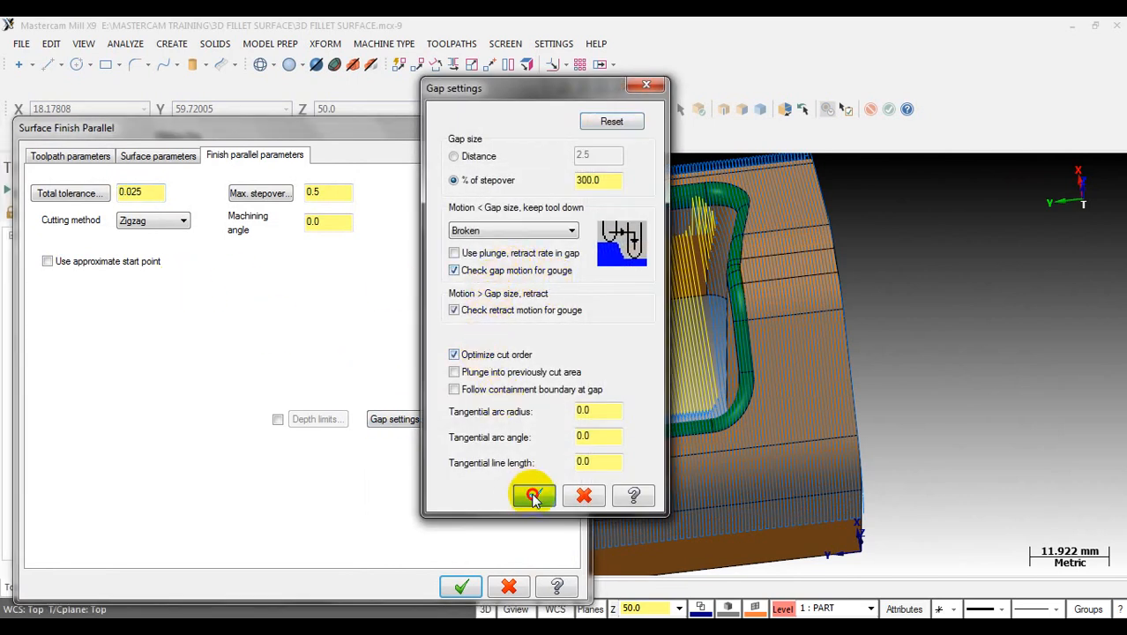
click(534, 495)
click(469, 420)
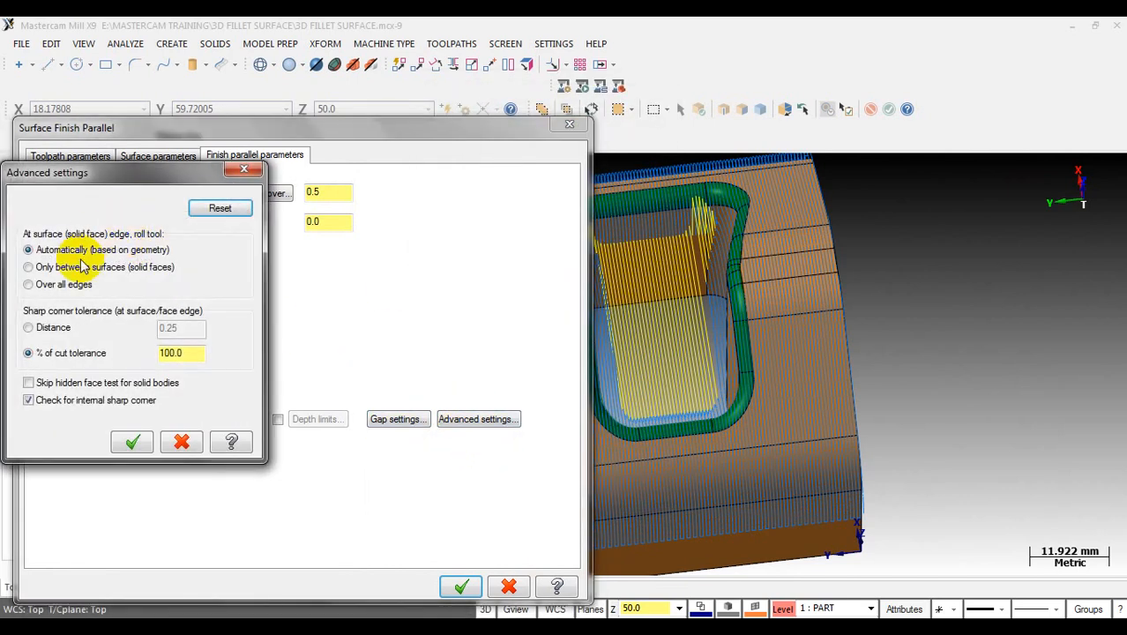
click(132, 441)
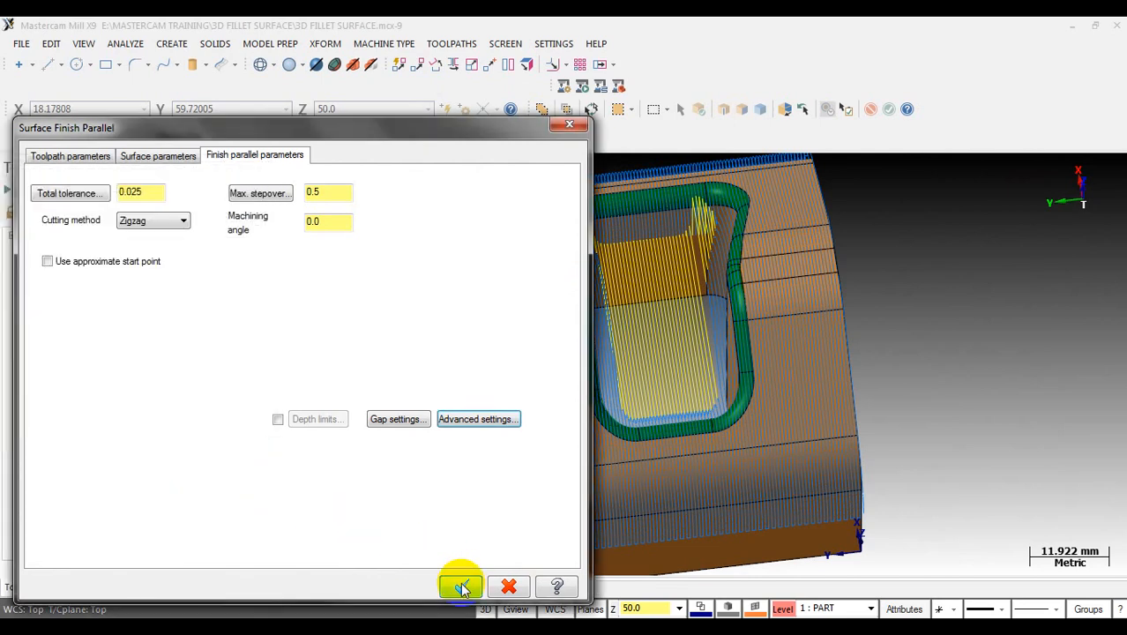
- Accept the edited parameters and regenerate the Surface Finish Parallel toolpath
click(460, 586)
click(50, 194)
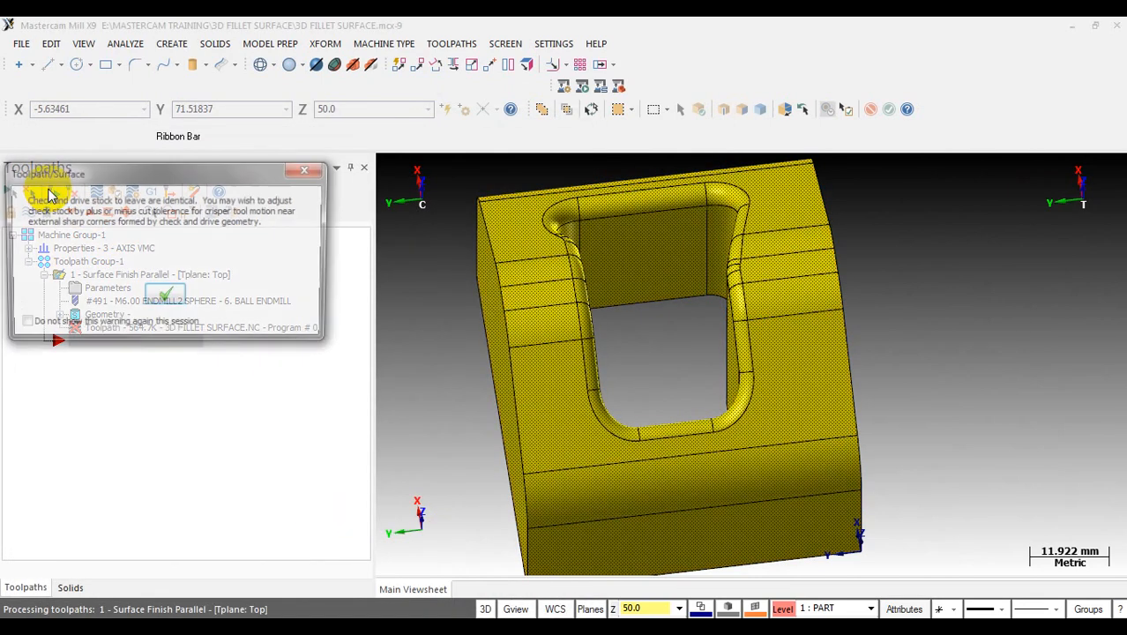
click(164, 297)
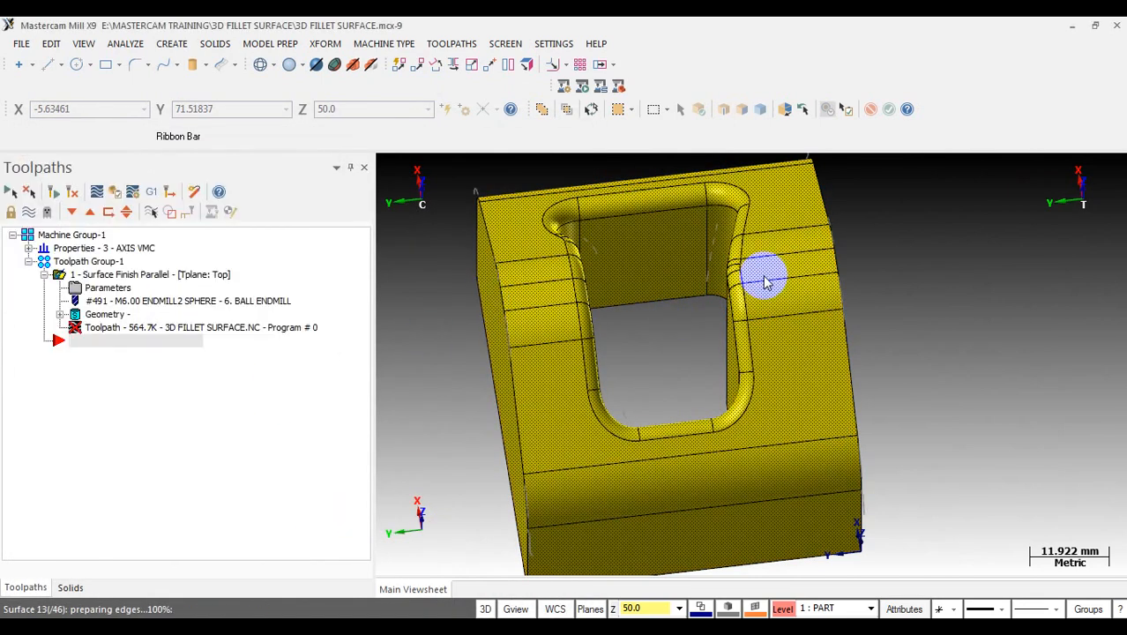
middle_drag(768, 283, 733, 283)
- Backplot the Surface Finish Parallel toolpath and advance the tool motion across the part to the end of the cut
click(175, 328)
scroll(733, 283, up, 3)
middle_drag(724, 335, 742, 330)
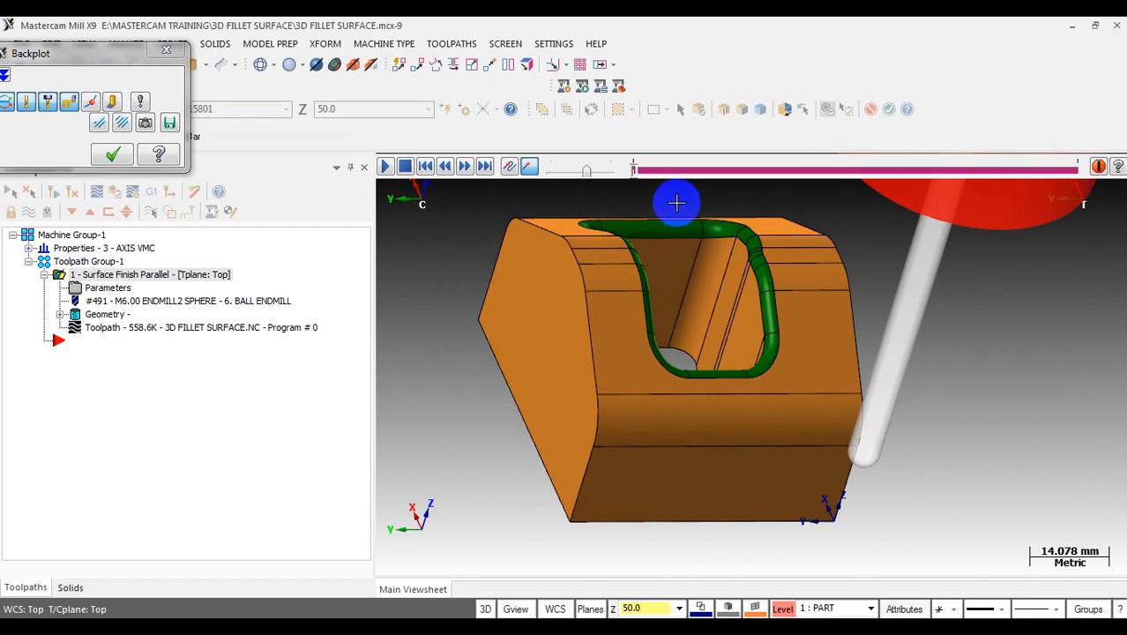
drag(635, 169, 804, 169)
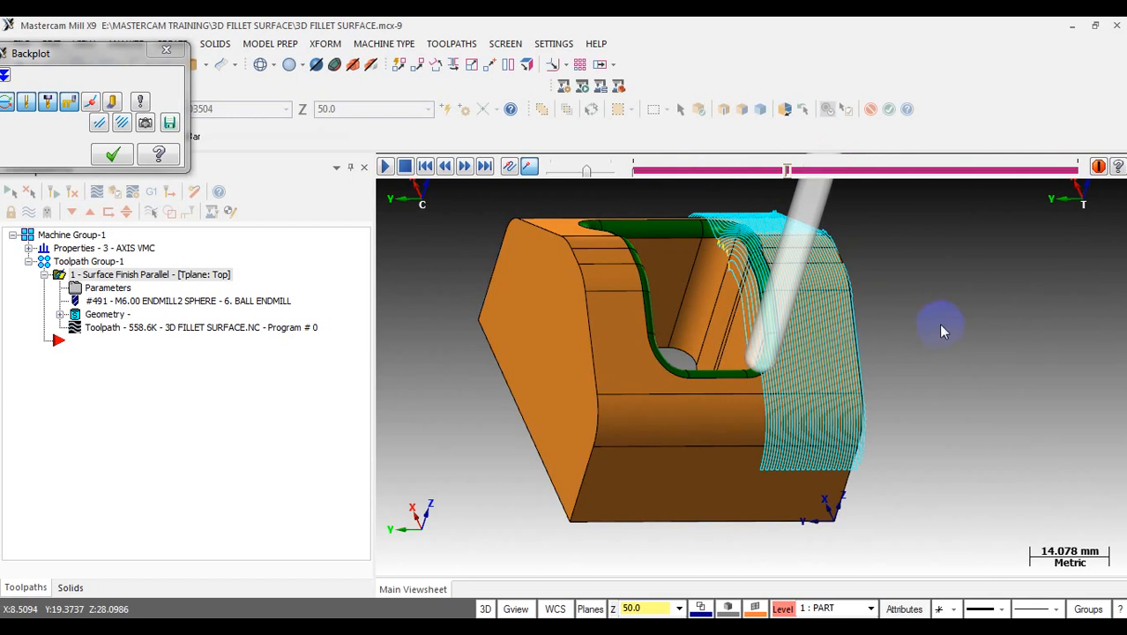
scroll(831, 290, up, 1)
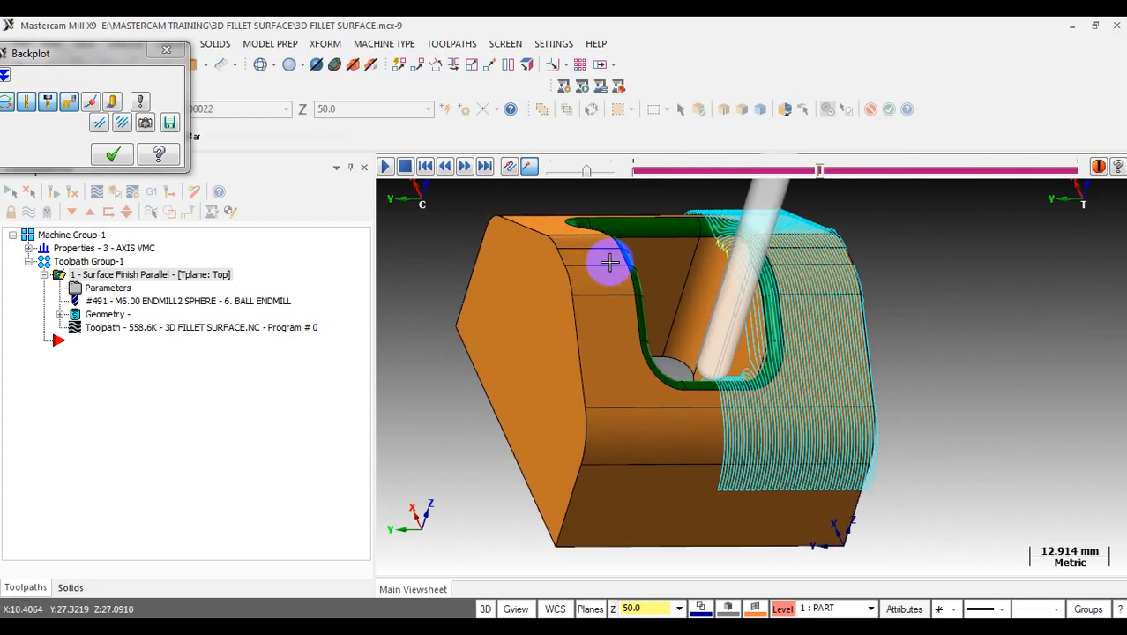
middle_drag(759, 329, 688, 271)
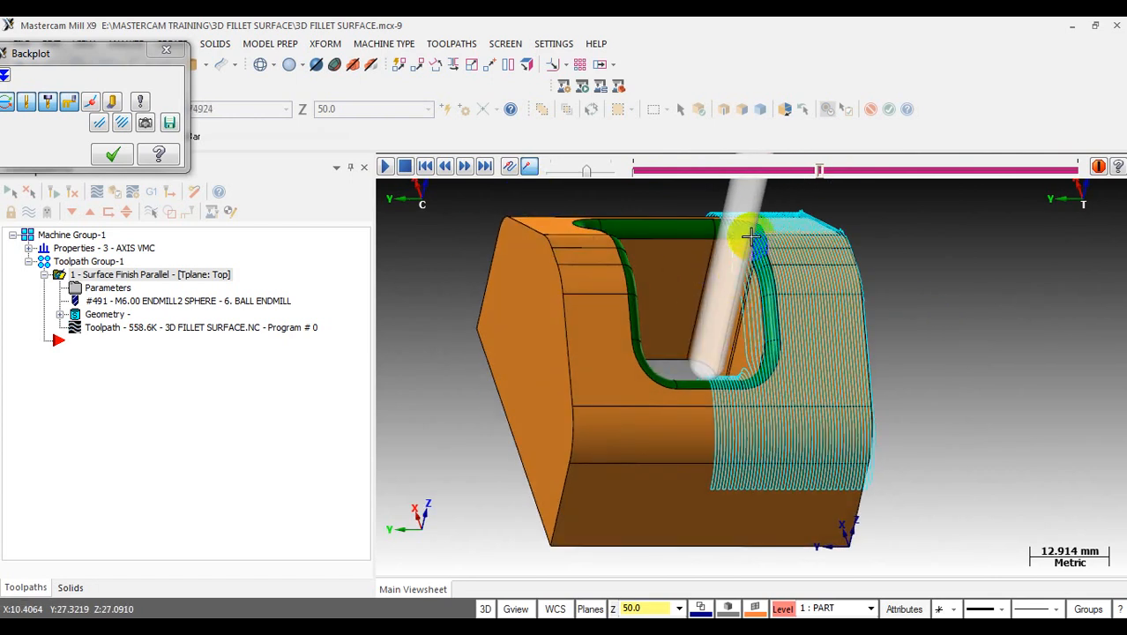
scroll(780, 199, down, 1)
drag(818, 176, 1109, 164)
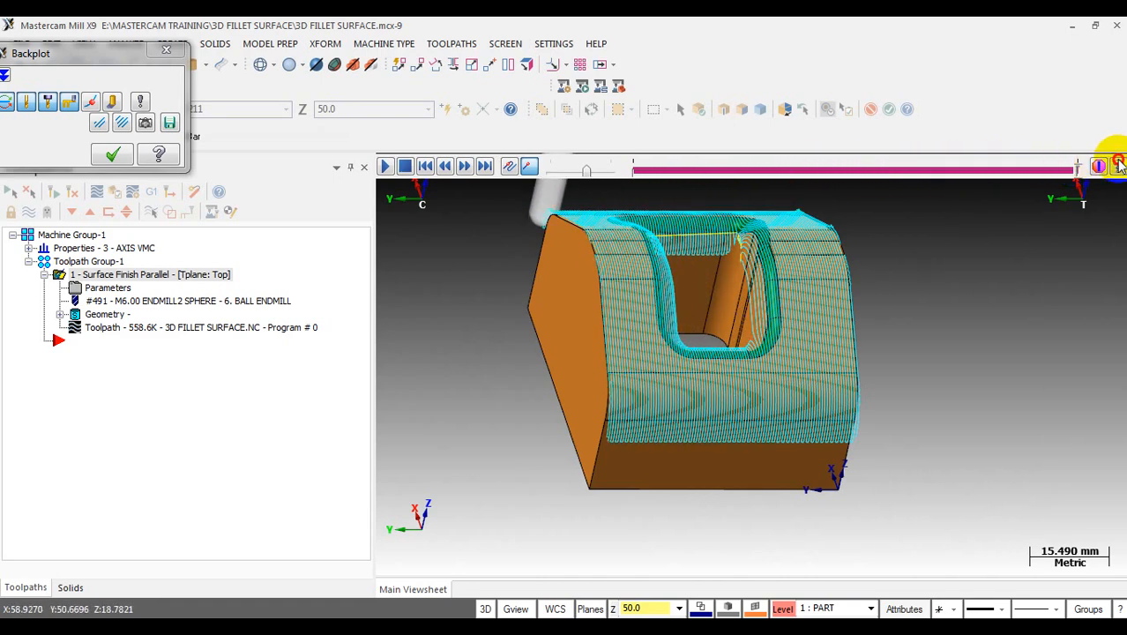
- Examine the backplotted passes along the pocket fillet and the upper inner walls
scroll(785, 227, up, 5)
middle_drag(753, 245, 809, 340)
scroll(768, 338, down, 3)
scroll(729, 320, up, 3)
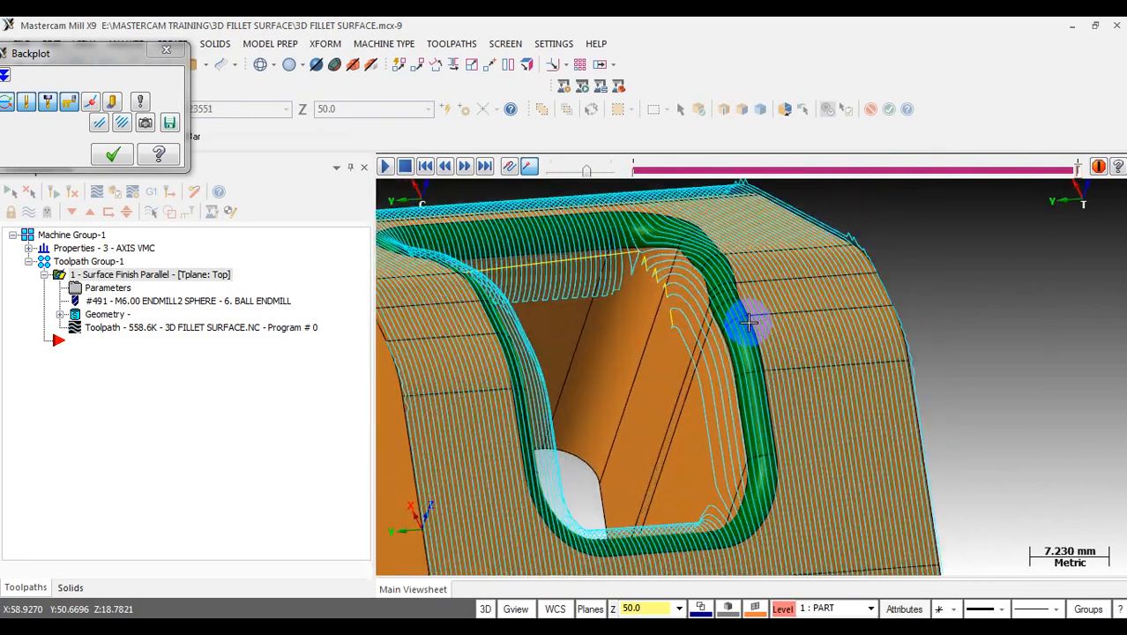
scroll(732, 320, down, 2)
middle_drag(734, 318, 711, 280)
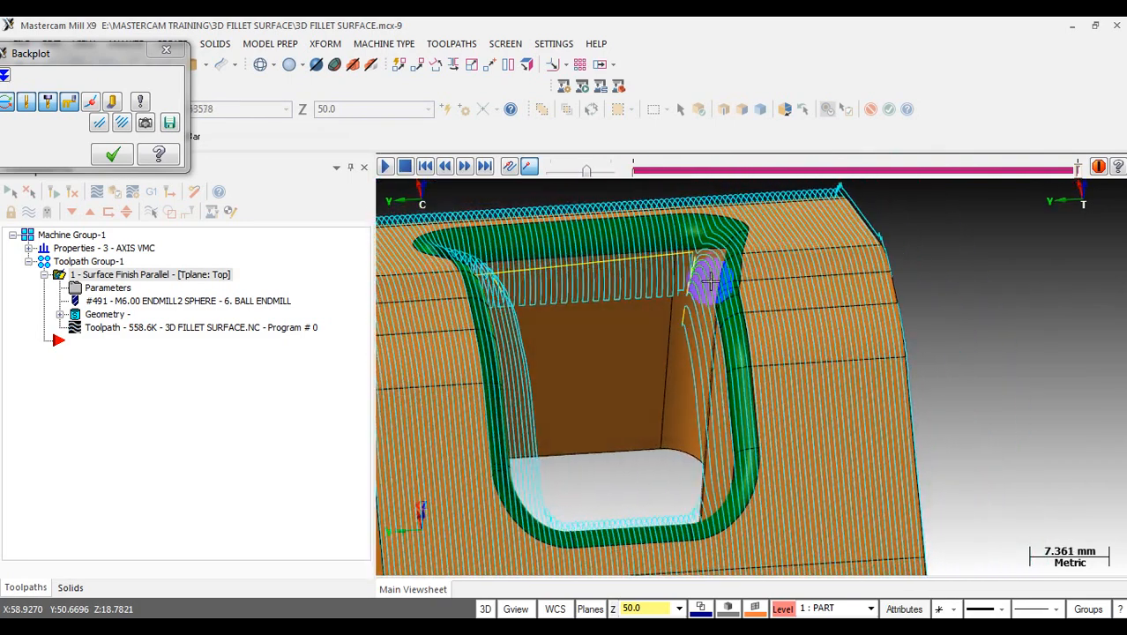
middle_drag(724, 308, 538, 311)
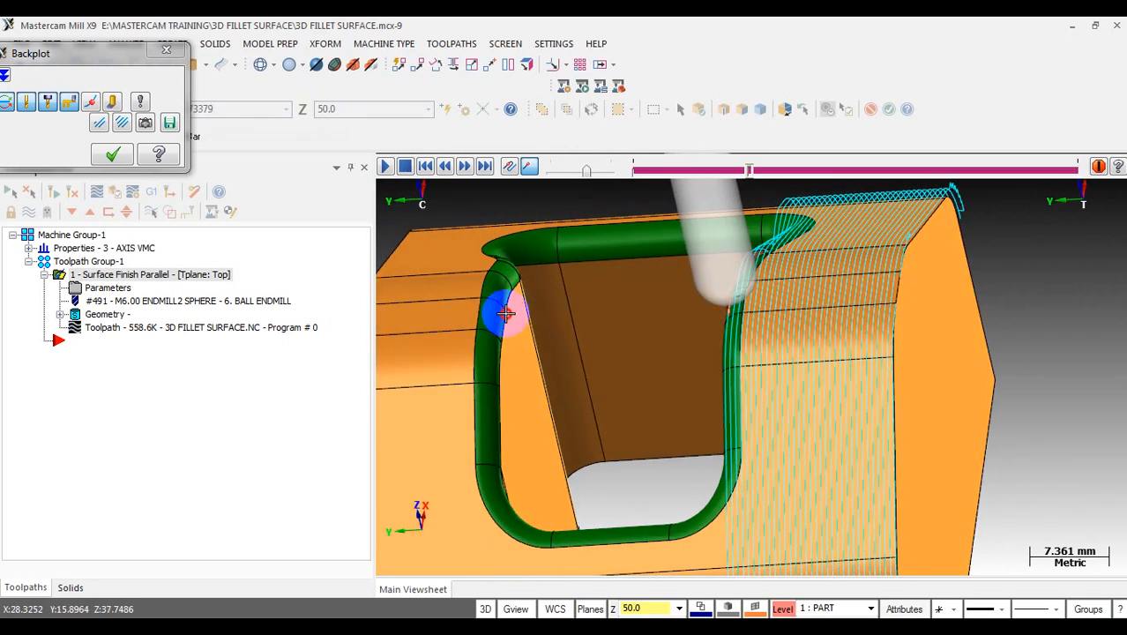
- Advance the backplot from mid-cut to near its end and compare the passes on both sides of the pocket fillet
drag(747, 173, 1056, 170)
middle_drag(486, 322, 523, 313)
scroll(511, 303, up, 2)
scroll(506, 310, down, 2)
scroll(620, 247, down, 1)
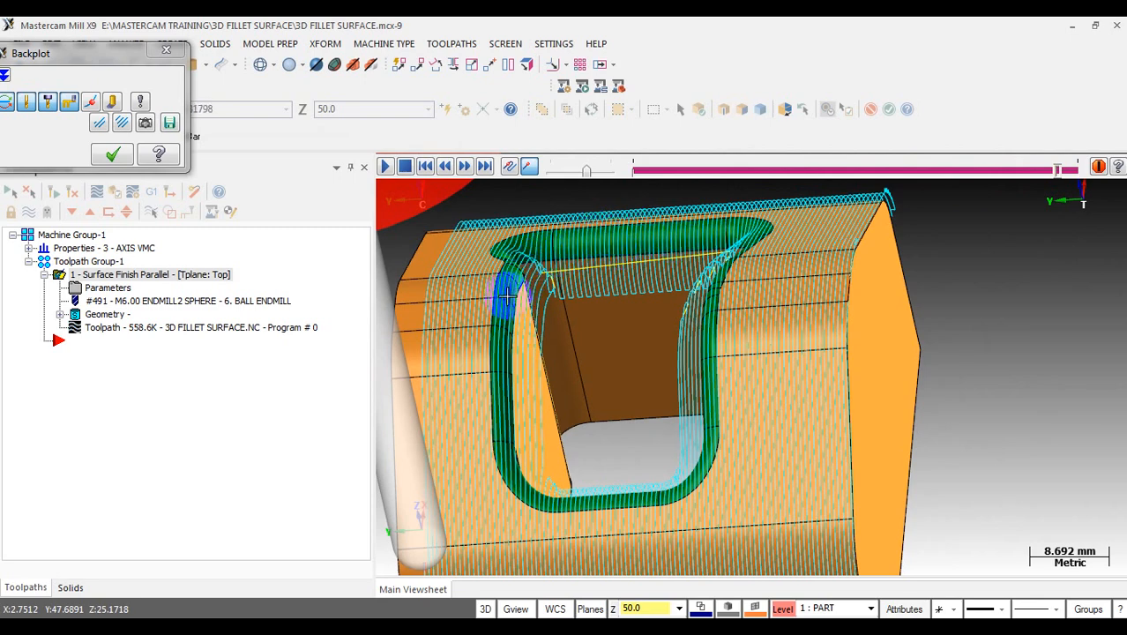
scroll(508, 297, up, 3)
mouse_move(745, 334)
middle_down()
mouse_move(858, 326)
mouse_move(733, 338)
middle_up()
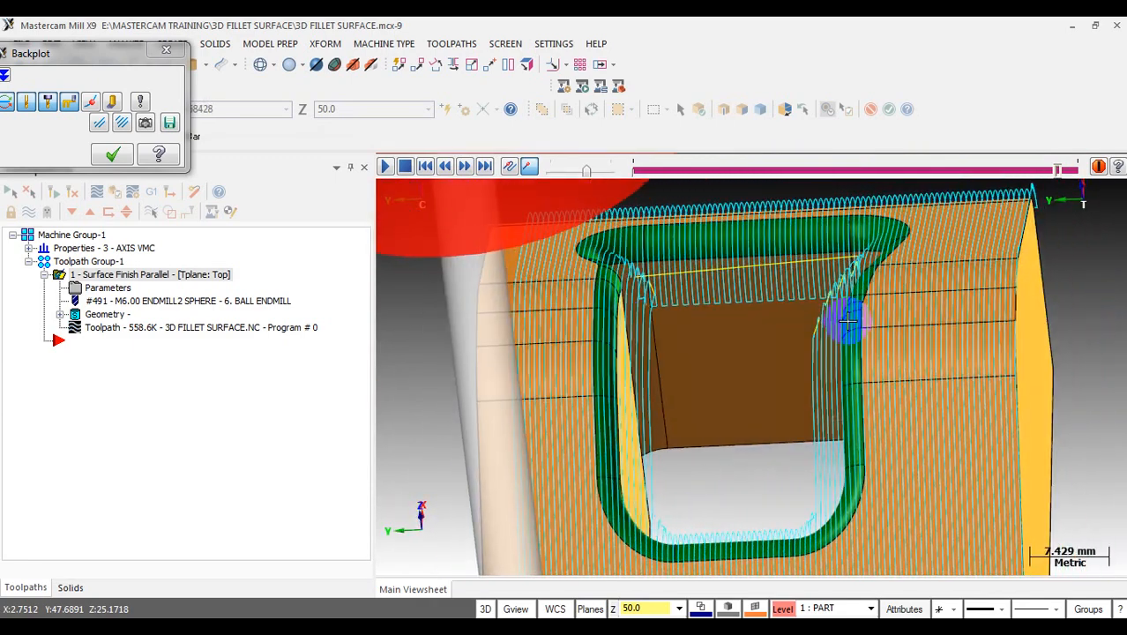
middle_drag(840, 316, 861, 308)
scroll(856, 302, down, 1)
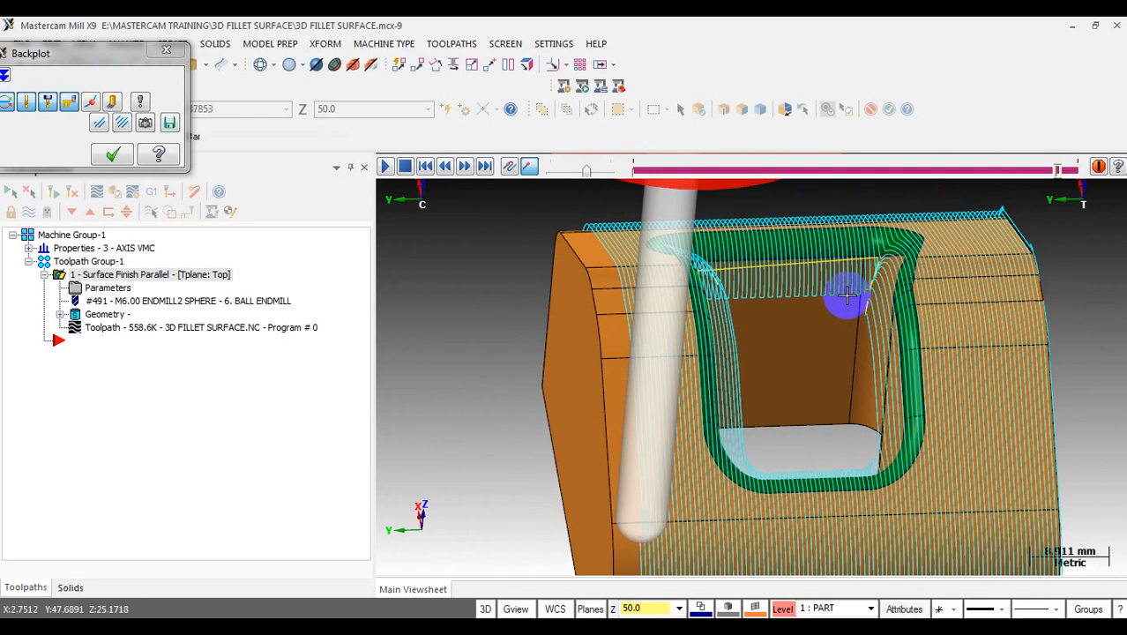
- Inspect the pass spacing on the pocket's inner side and back walls up close, and close the backplot
scroll(735, 332, up, 5)
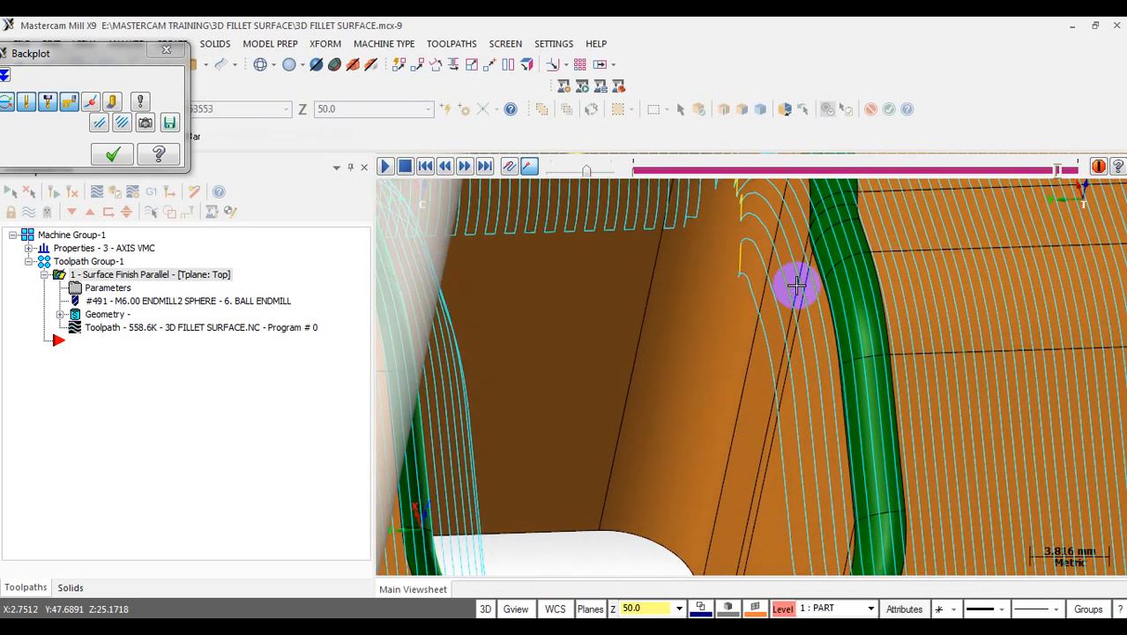
scroll(756, 298, down, 3)
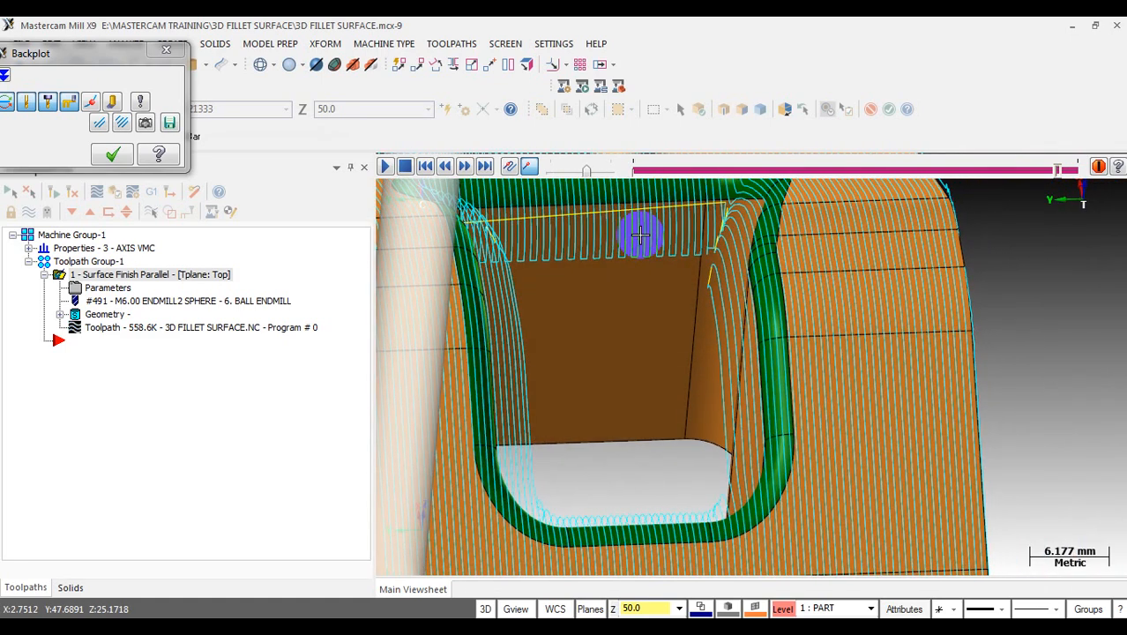
scroll(643, 266, down, 2)
middle_drag(675, 292, 725, 291)
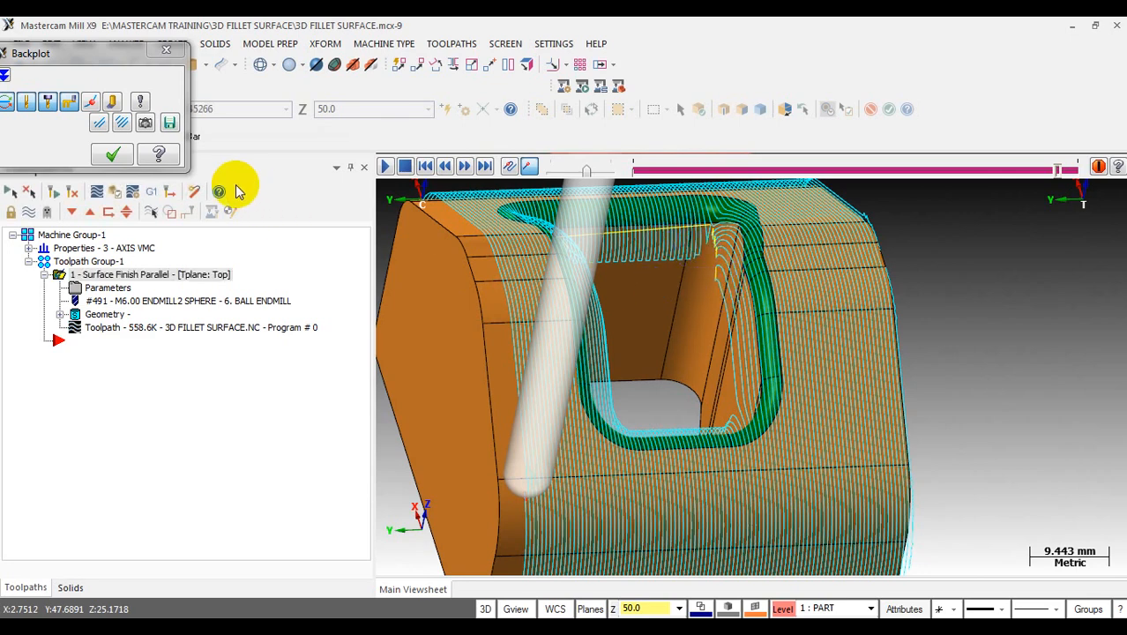
scroll(794, 287, down, 2)
middle_drag(740, 264, 688, 256)
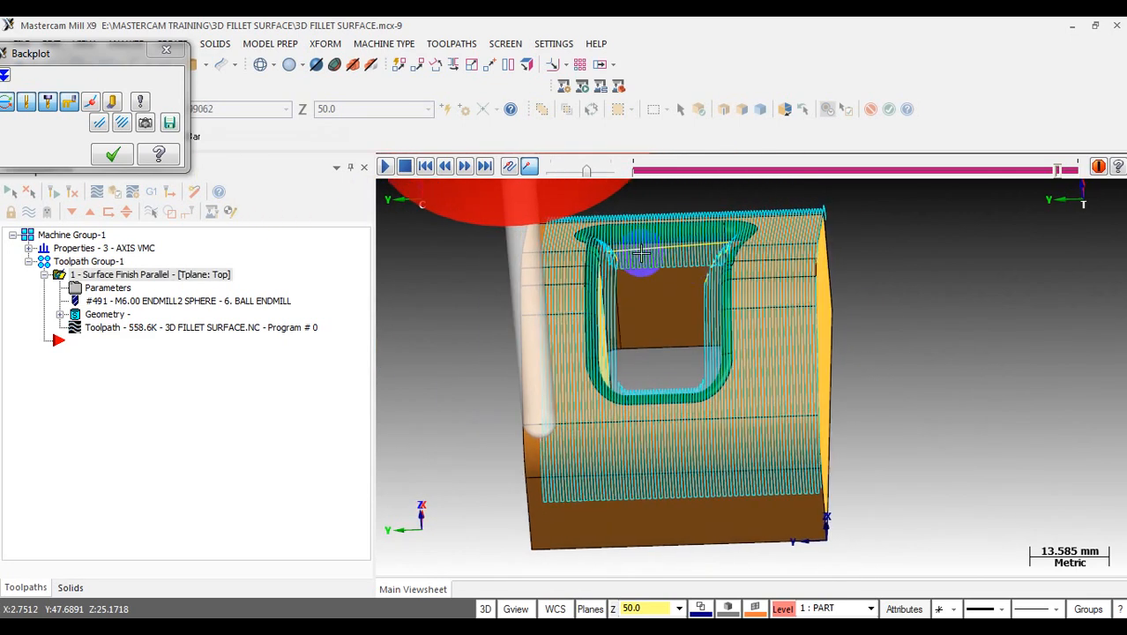
click(166, 51)
- Check the toolpath lines over the pocket and outer surfaces, and hide the toolpath display
scroll(693, 256, up, 2)
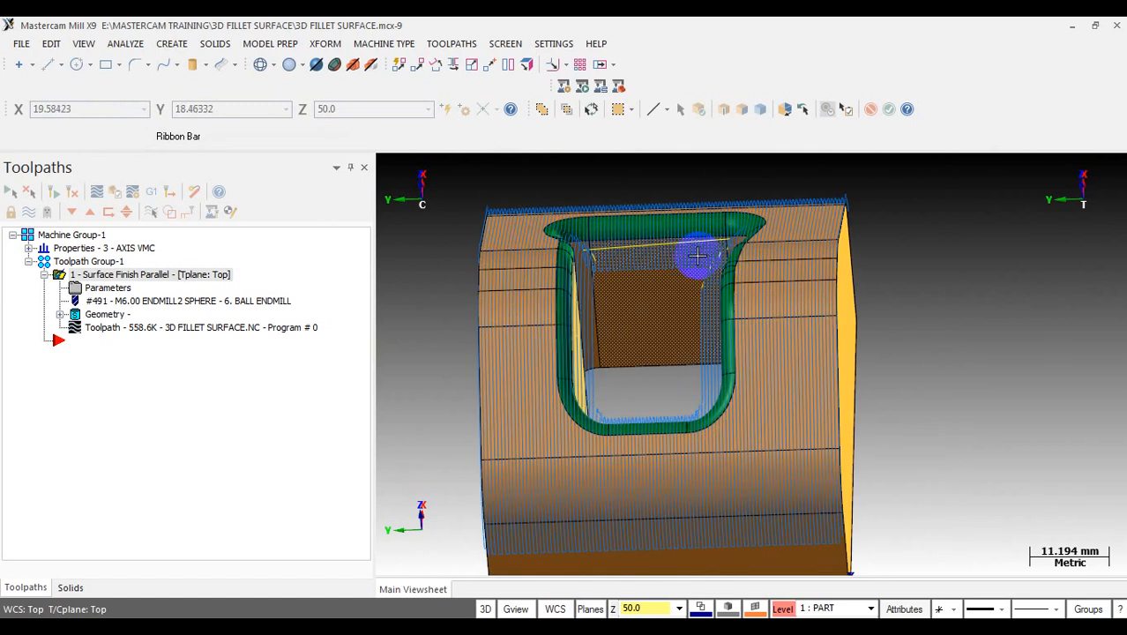
scroll(551, 220, up, 2)
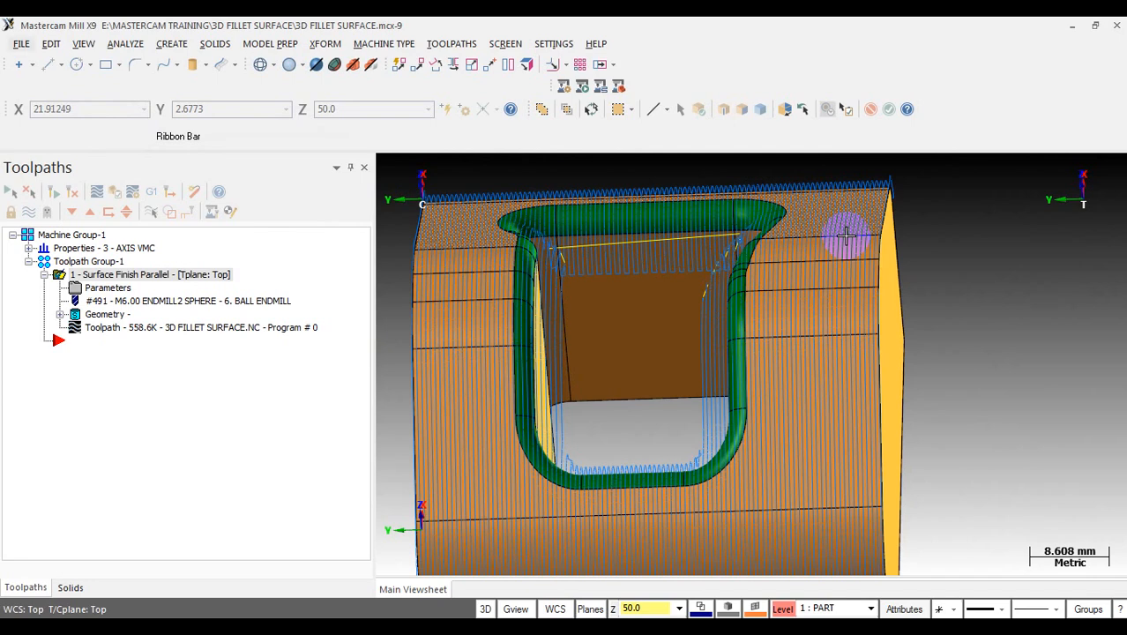
scroll(846, 235, down, 4)
middle_drag(820, 238, 868, 242)
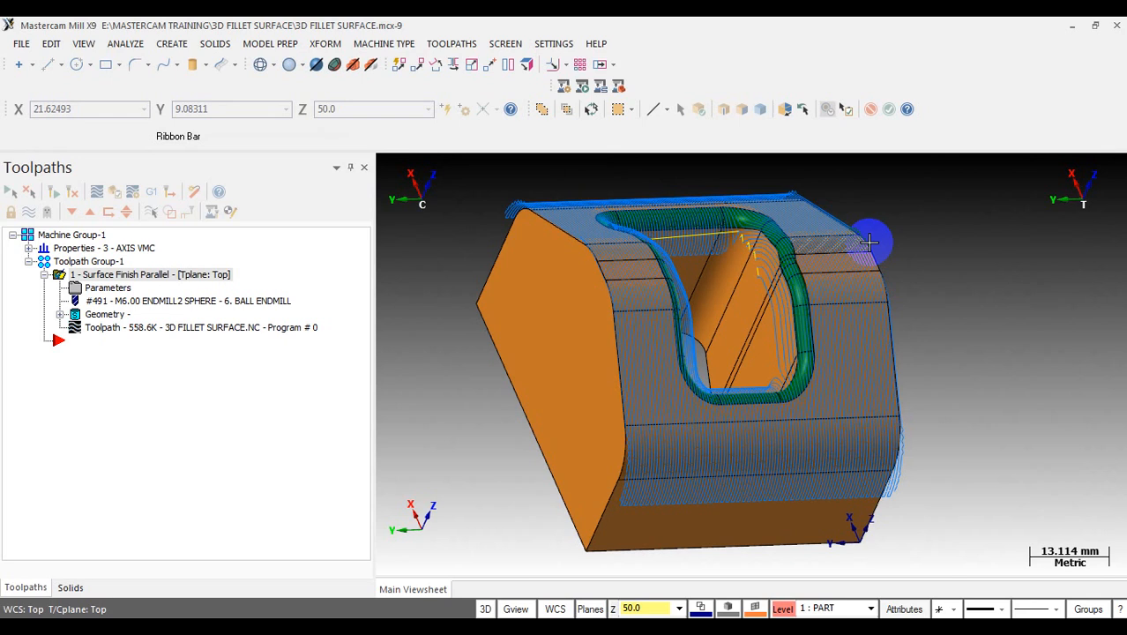
key(alt+t)
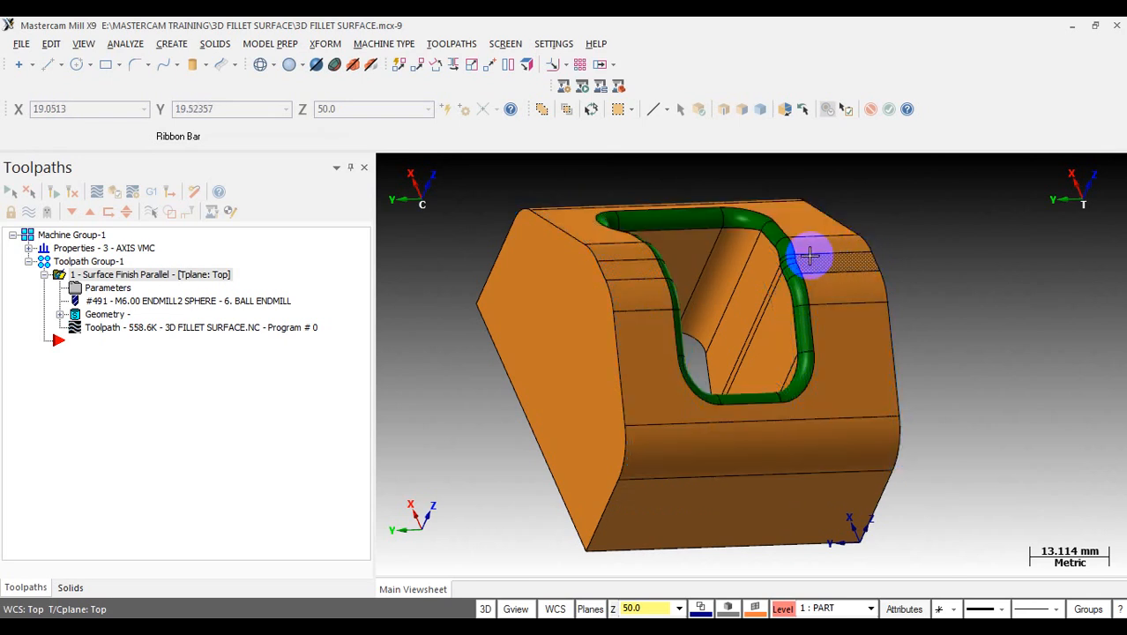
- Examine the bare model's pocket fillet and adjoining stepped faces from several sides
middle_drag(813, 290, 923, 262)
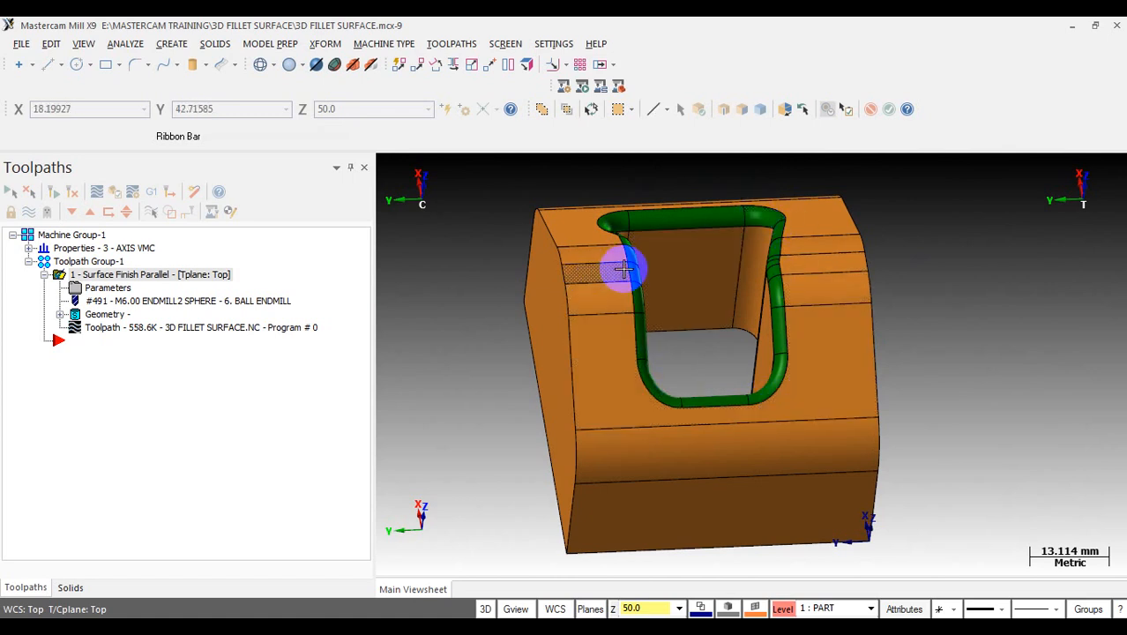
middle_drag(797, 338, 726, 342)
scroll(617, 282, up, 2)
scroll(573, 298, down, 1)
mouse_move(573, 298)
middle_down()
mouse_move(590, 306)
mouse_move(551, 327)
mouse_move(589, 306)
middle_up()
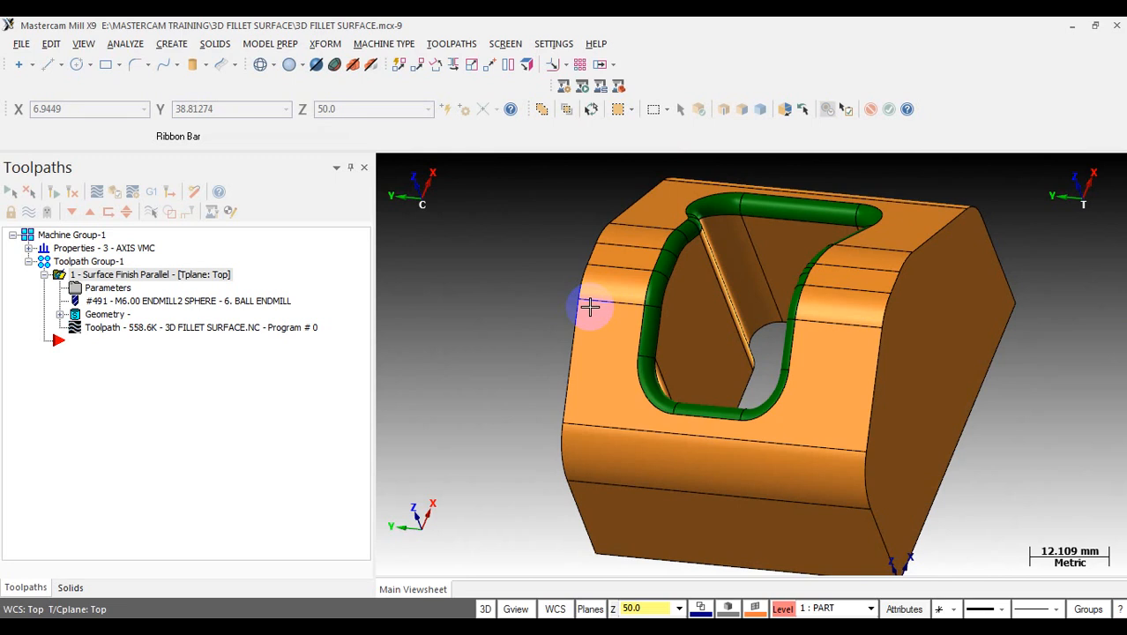
scroll(674, 354, down, 1)
mouse_move(674, 355)
middle_down()
mouse_move(749, 325)
mouse_move(658, 342)
middle_up()
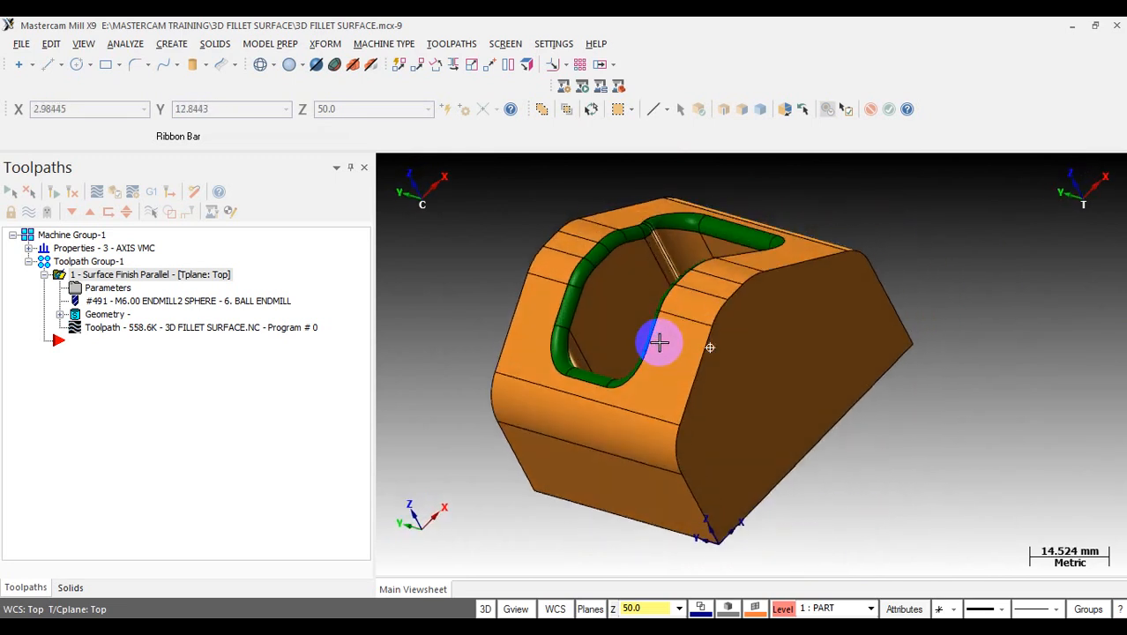
click(454, 46)
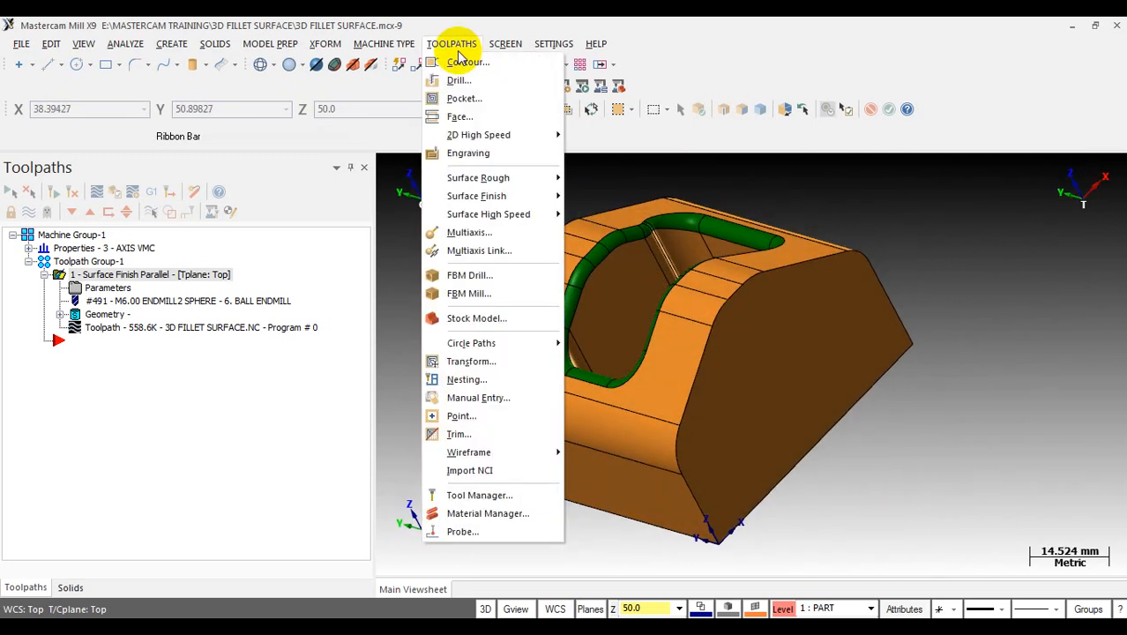
mouse_move(498, 196)
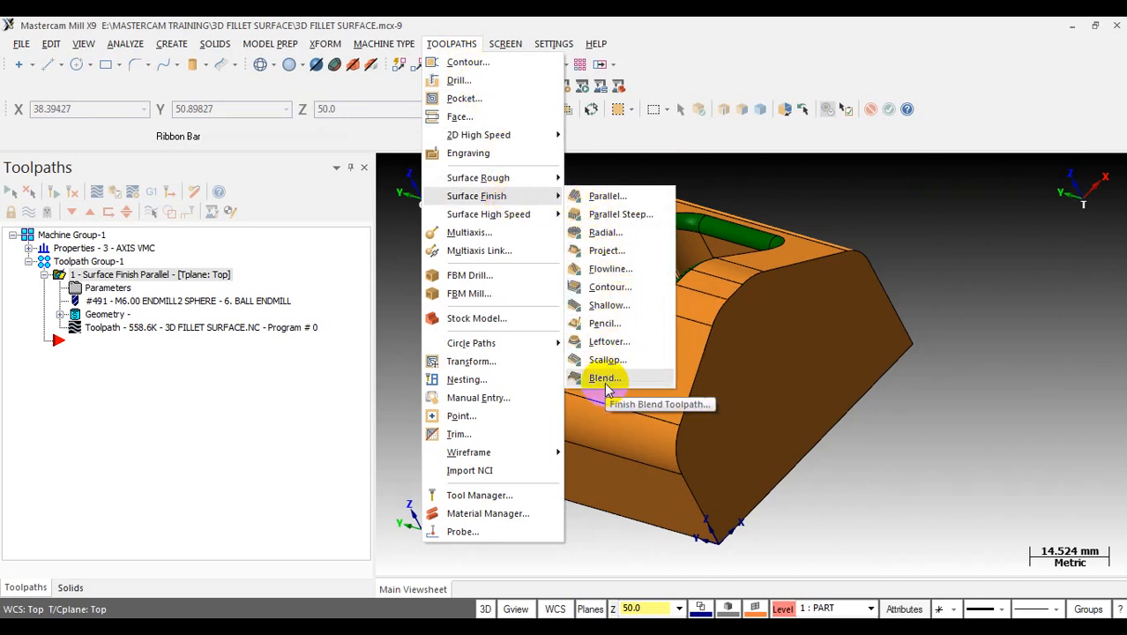
click(1008, 351)
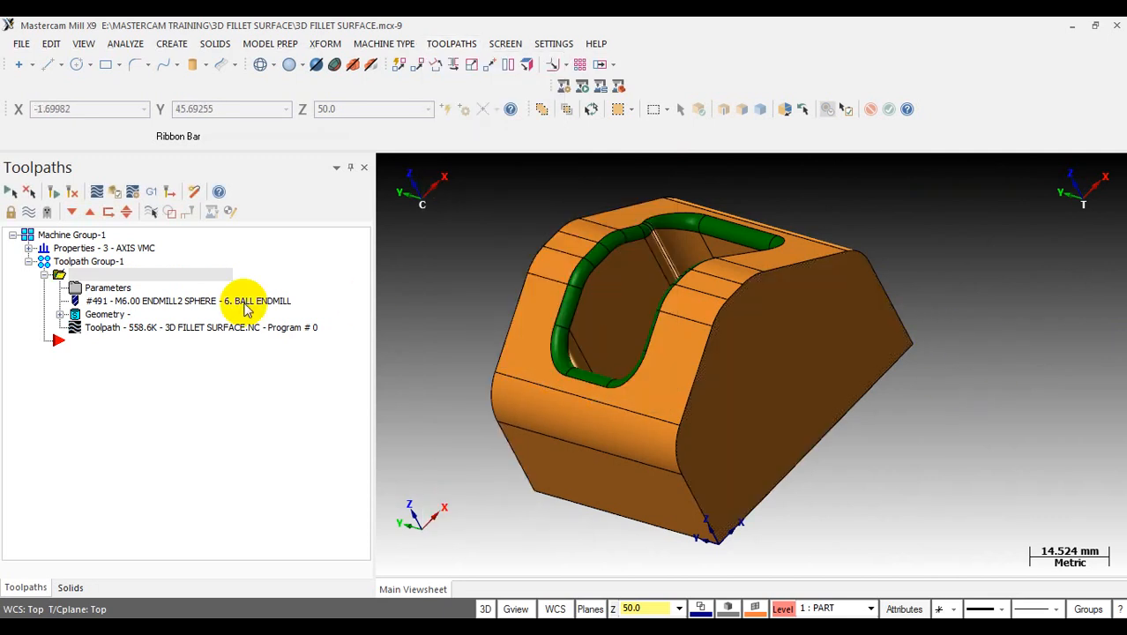
- Create a Surface Finish Flowline toolpath and select all green fillet faces around the pocket as its drive surfaces
middle_drag(608, 291, 524, 202)
click(441, 46)
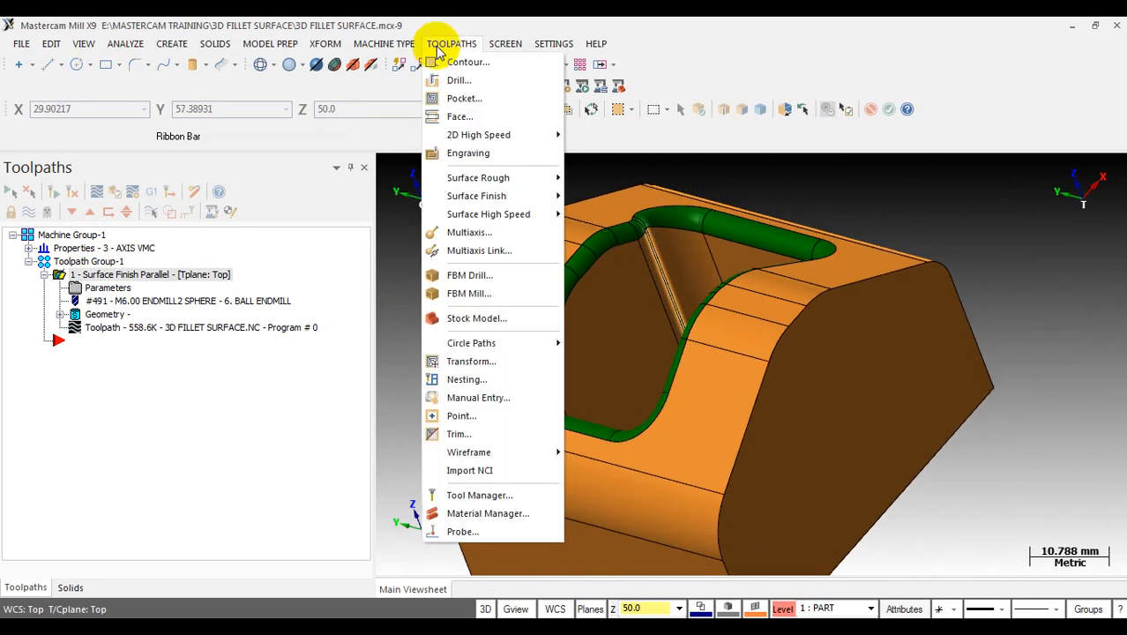
mouse_move(504, 197)
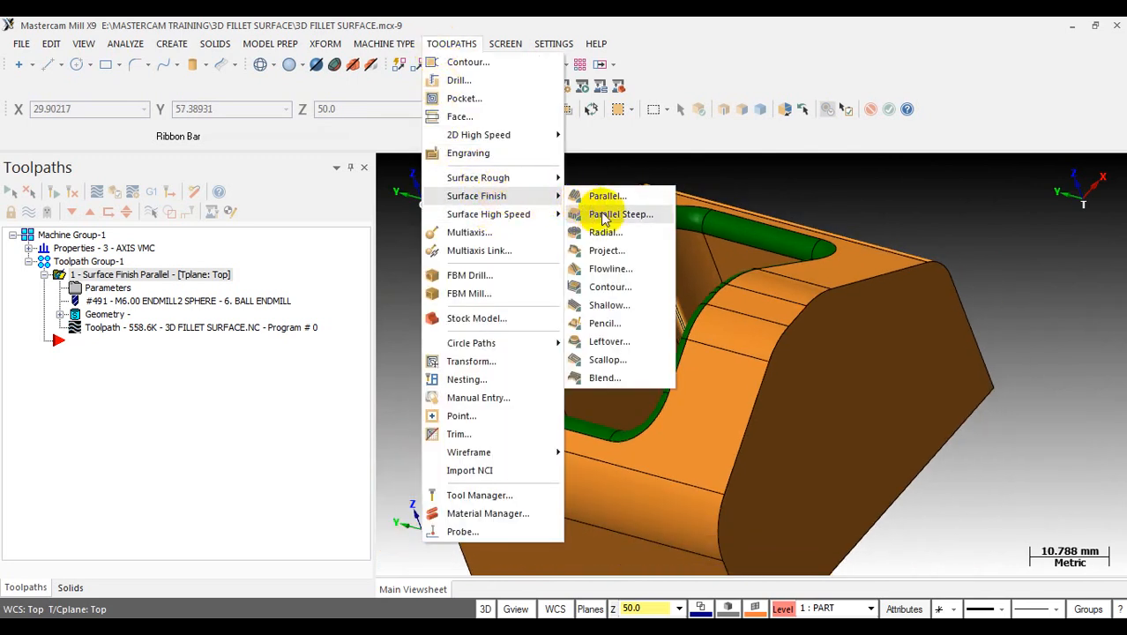
click(608, 269)
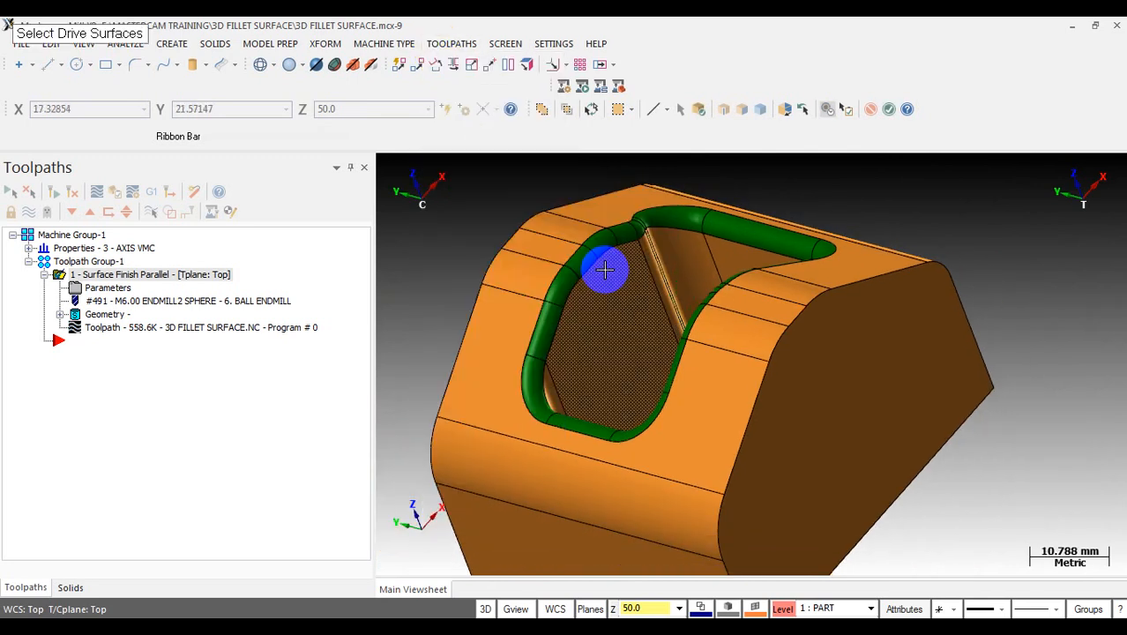
click(695, 110)
scroll(799, 172, up, 2)
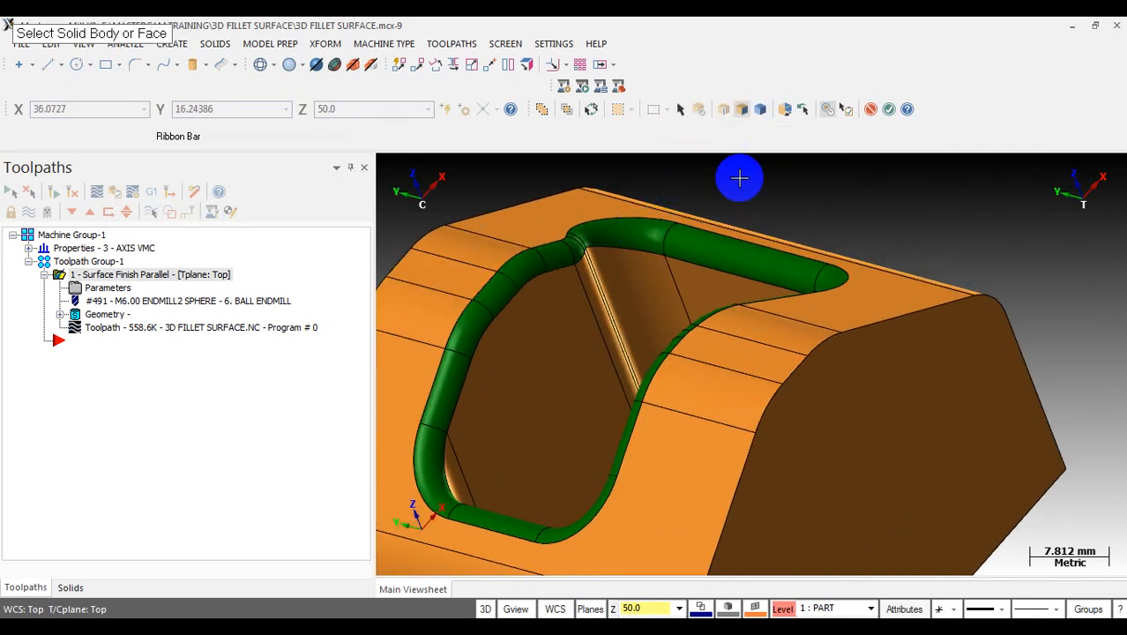
click(743, 112)
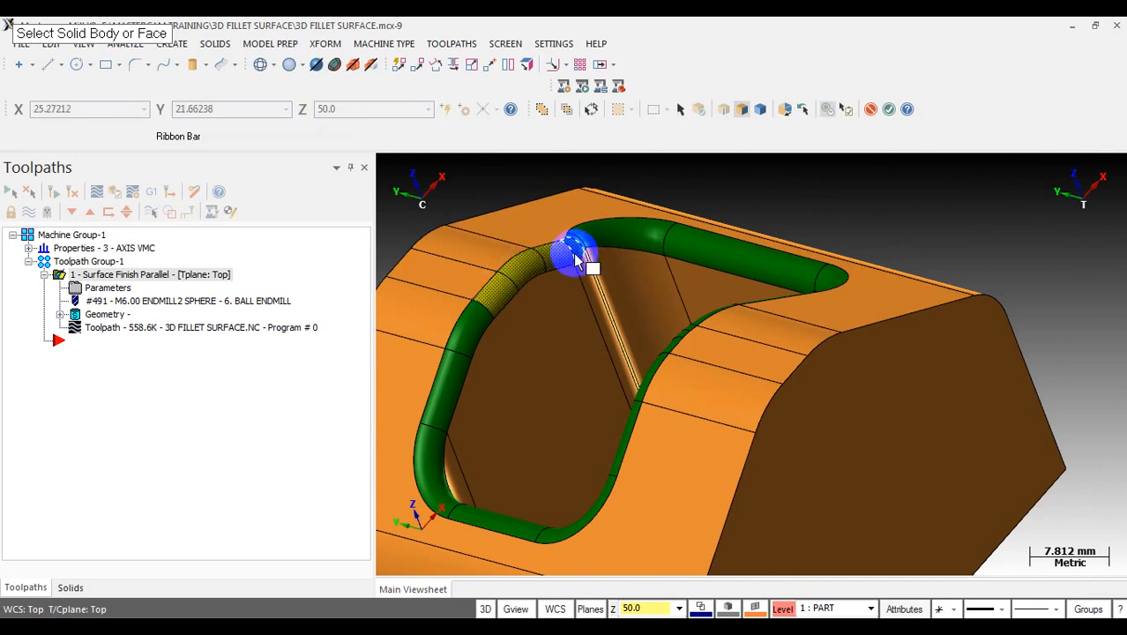
middle_drag(596, 233, 795, 277)
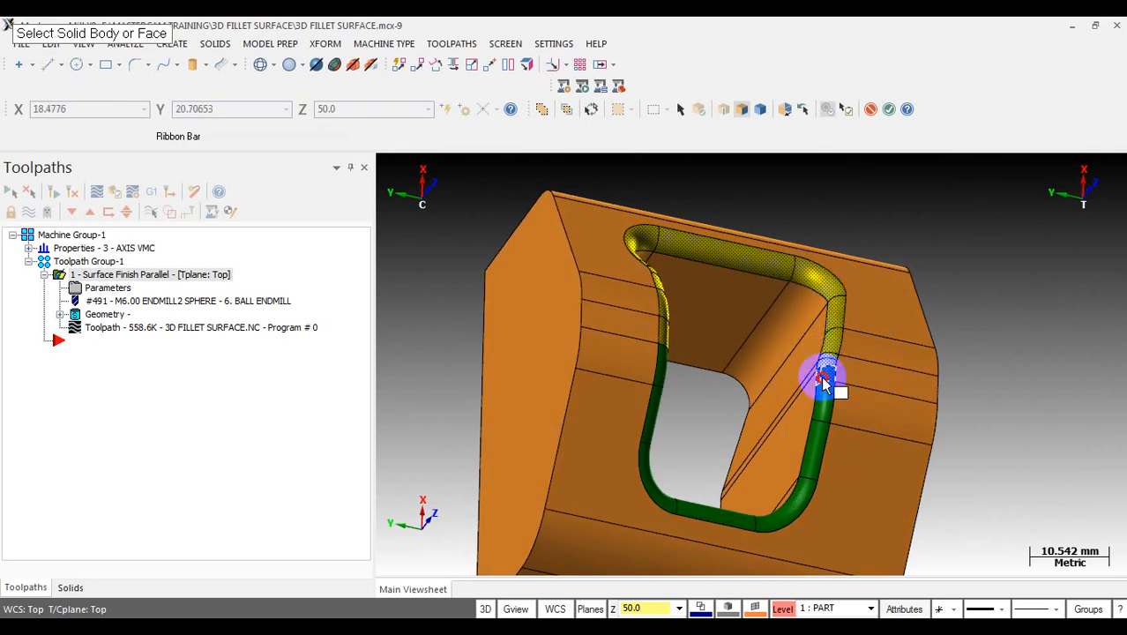
scroll(818, 398, down, 1)
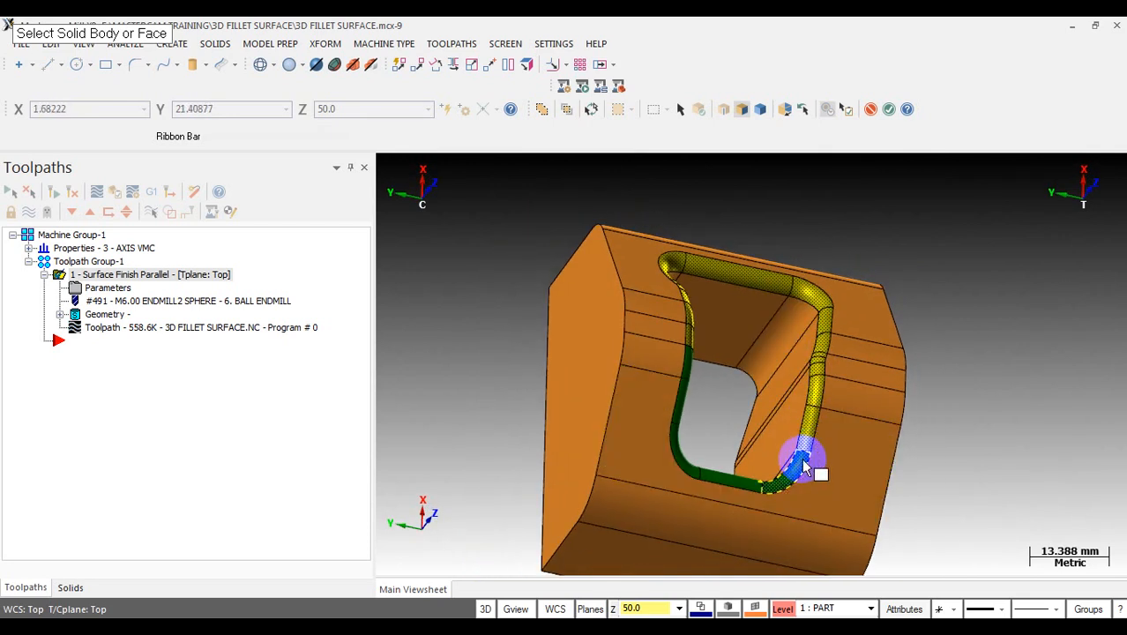
middle_drag(791, 474, 658, 433)
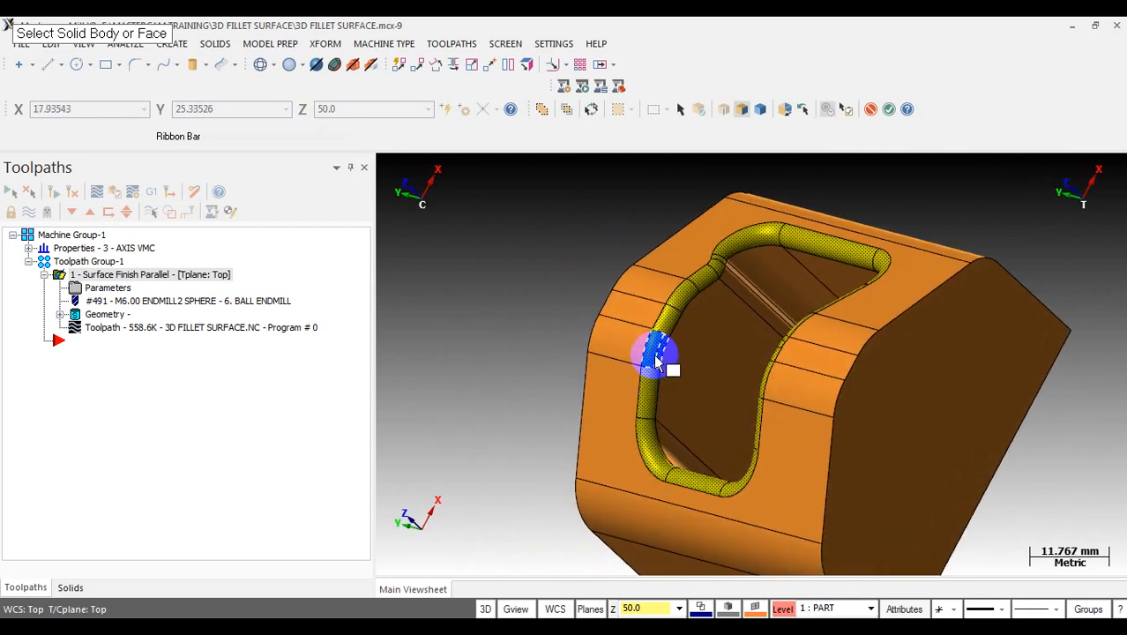
scroll(621, 326, down, 1)
scroll(621, 326, down, 1)
middle_drag(622, 326, 755, 312)
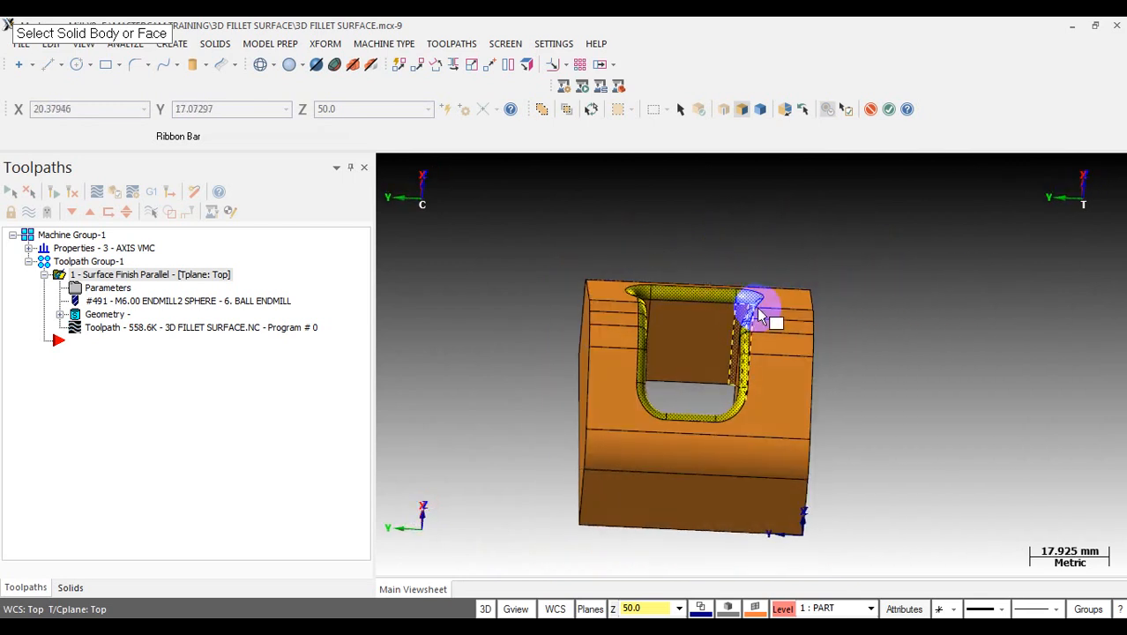
click(889, 109)
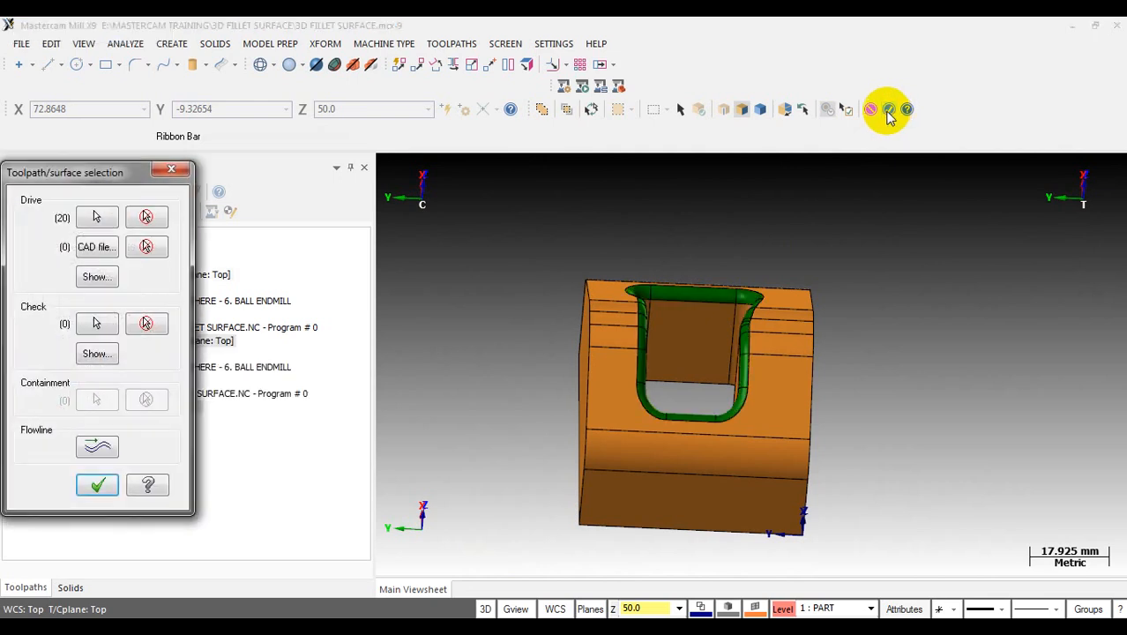
- Open the flowline data and flip the cut direction so the passes run lengthwise along the pocket fillet
click(99, 447)
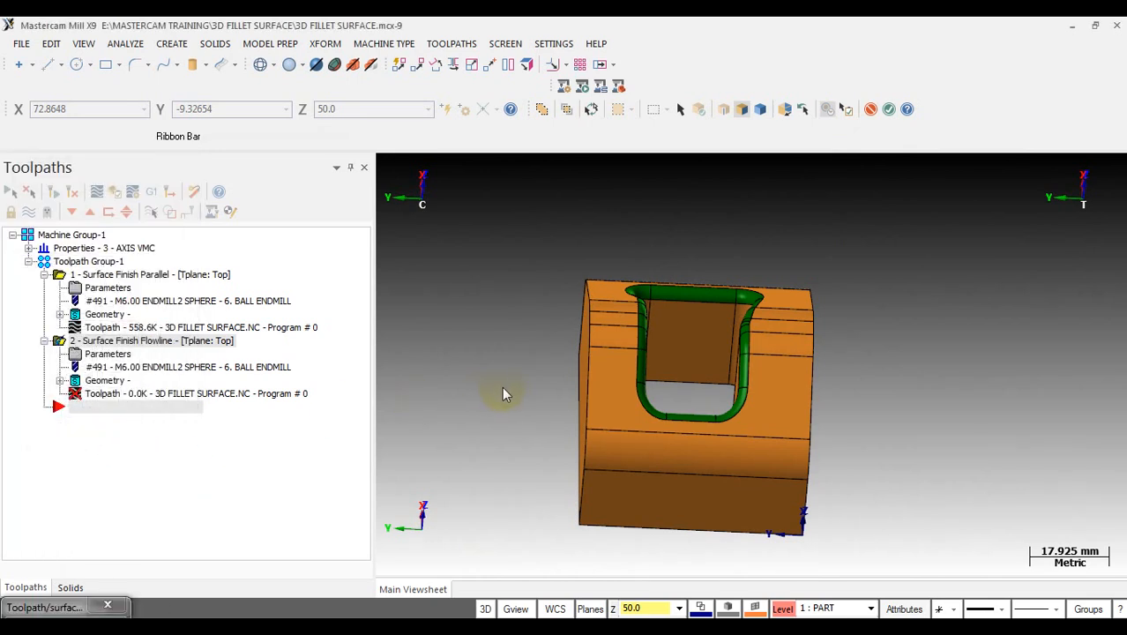
scroll(679, 340, up, 6)
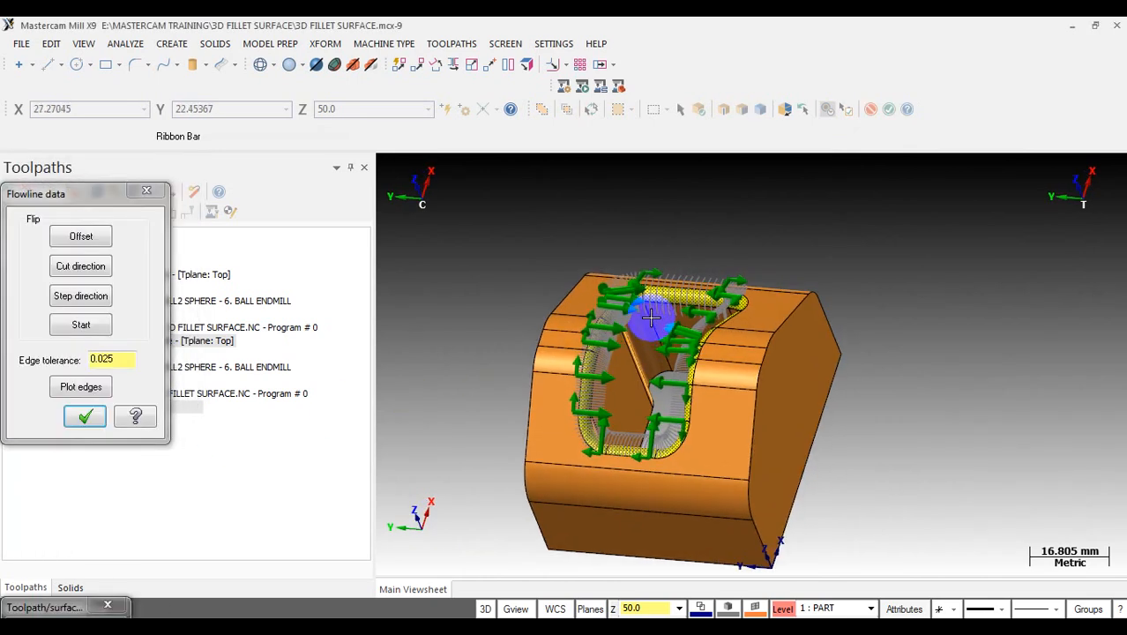
scroll(637, 293, down, 4)
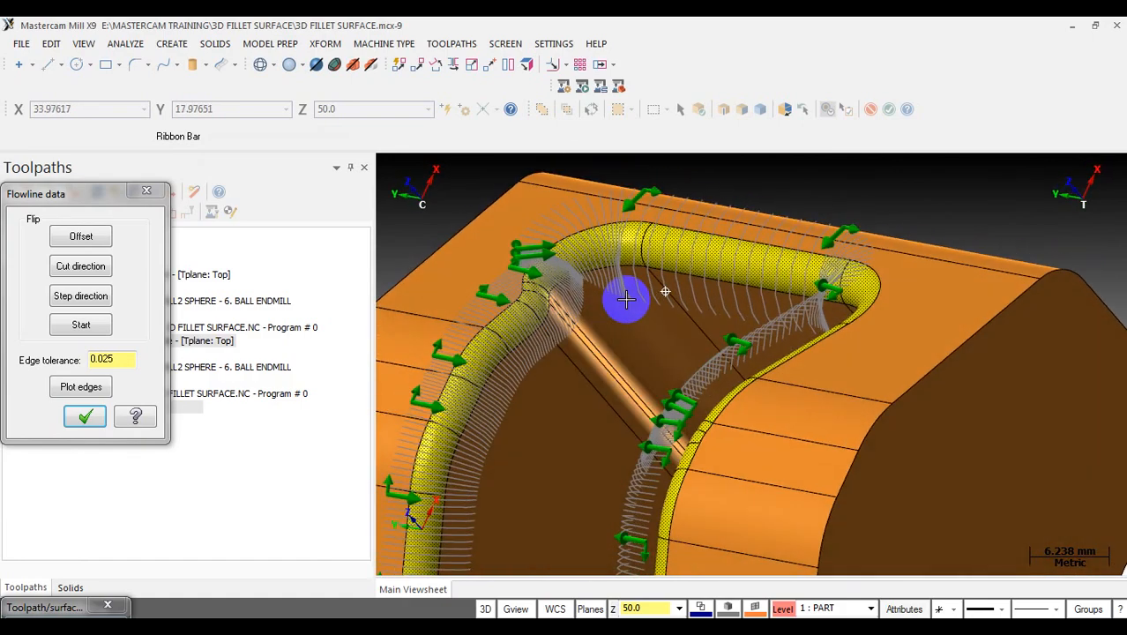
scroll(644, 300, up, 2)
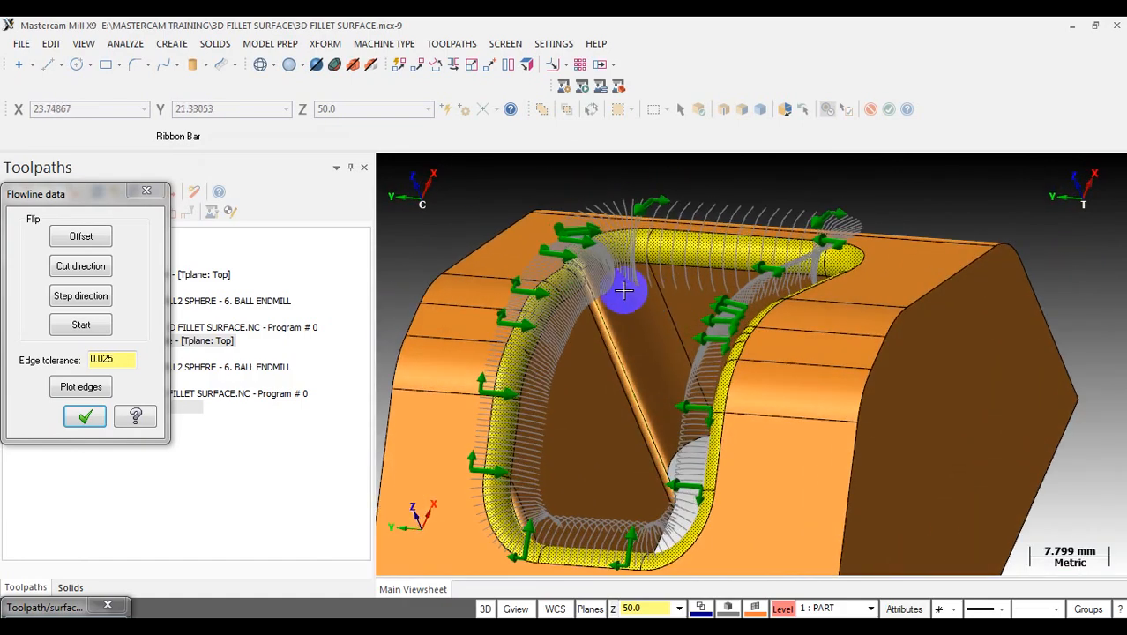
click(85, 273)
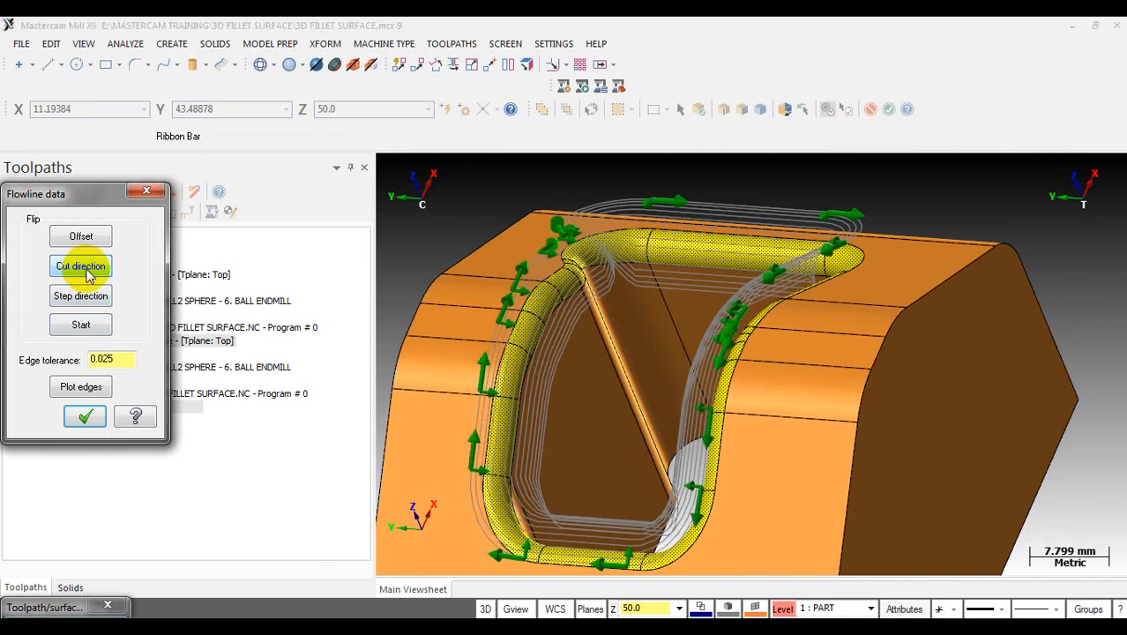
click(88, 274)
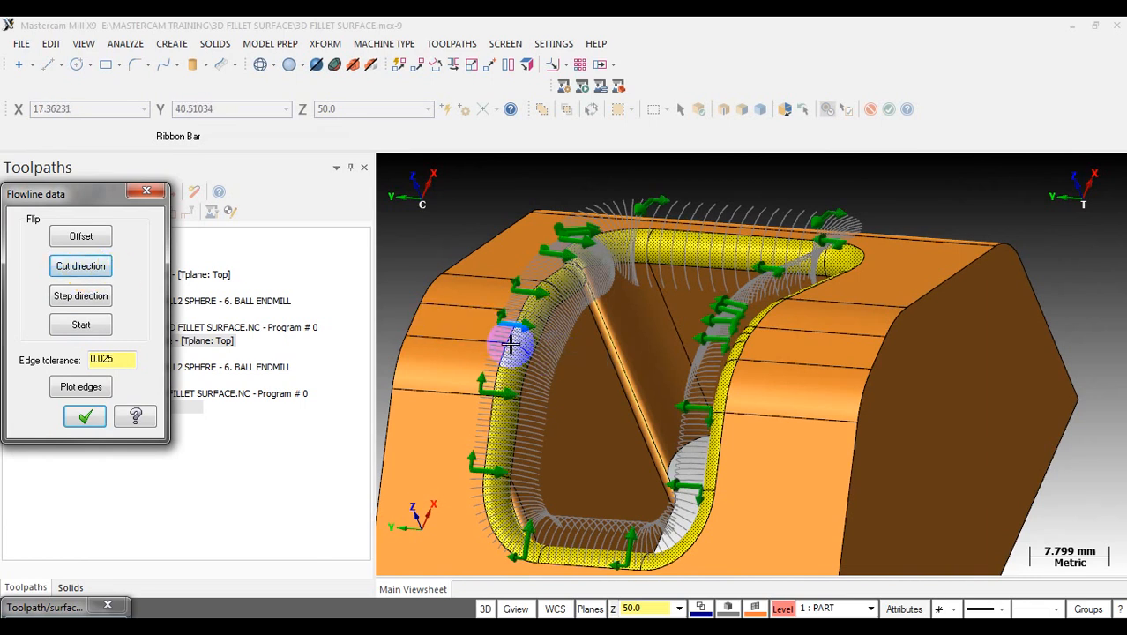
click(81, 268)
middle_drag(596, 302, 608, 238)
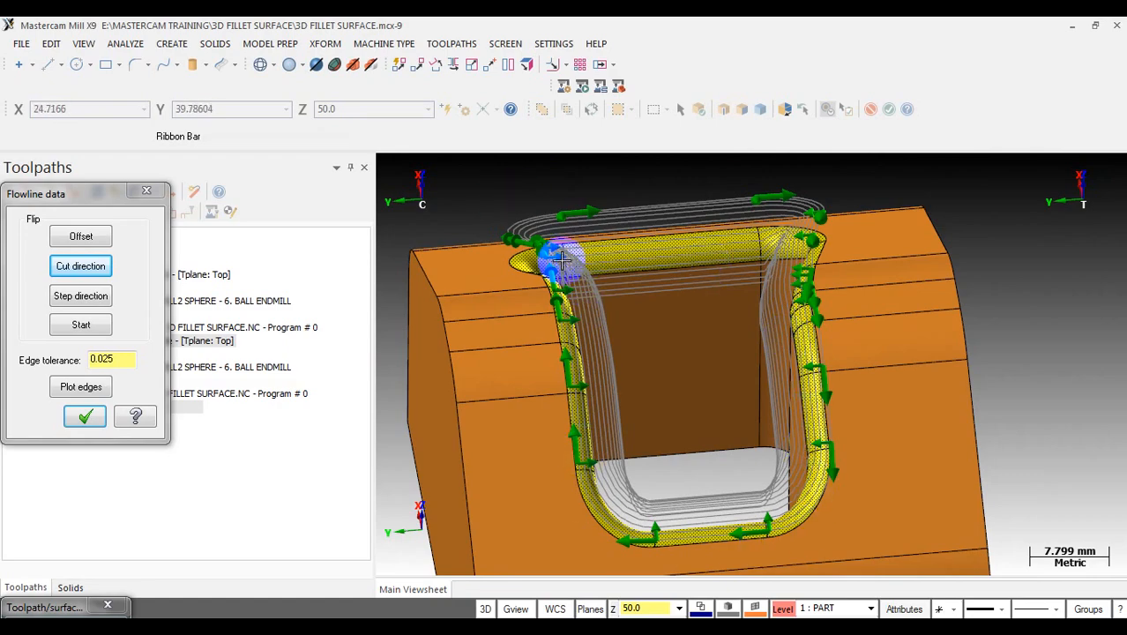
middle_drag(767, 390, 702, 394)
- Try flipping the flowline step direction between the fillet's inner and outer edges, and restore the outer edge
click(97, 295)
middle_drag(761, 337, 811, 291)
click(83, 298)
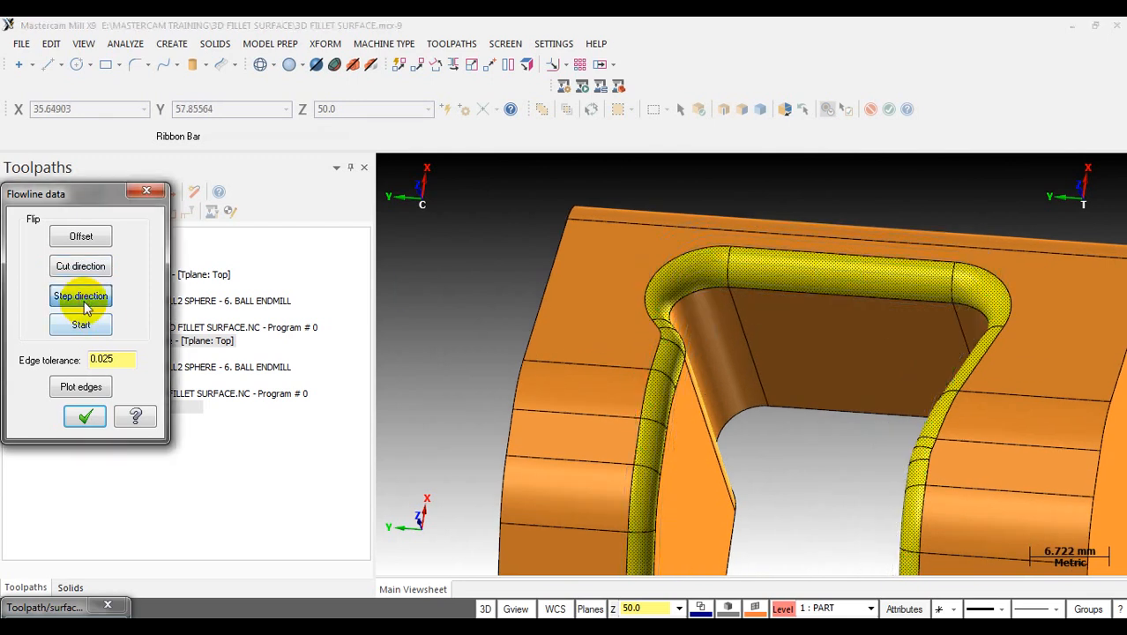
middle_drag(616, 289, 743, 322)
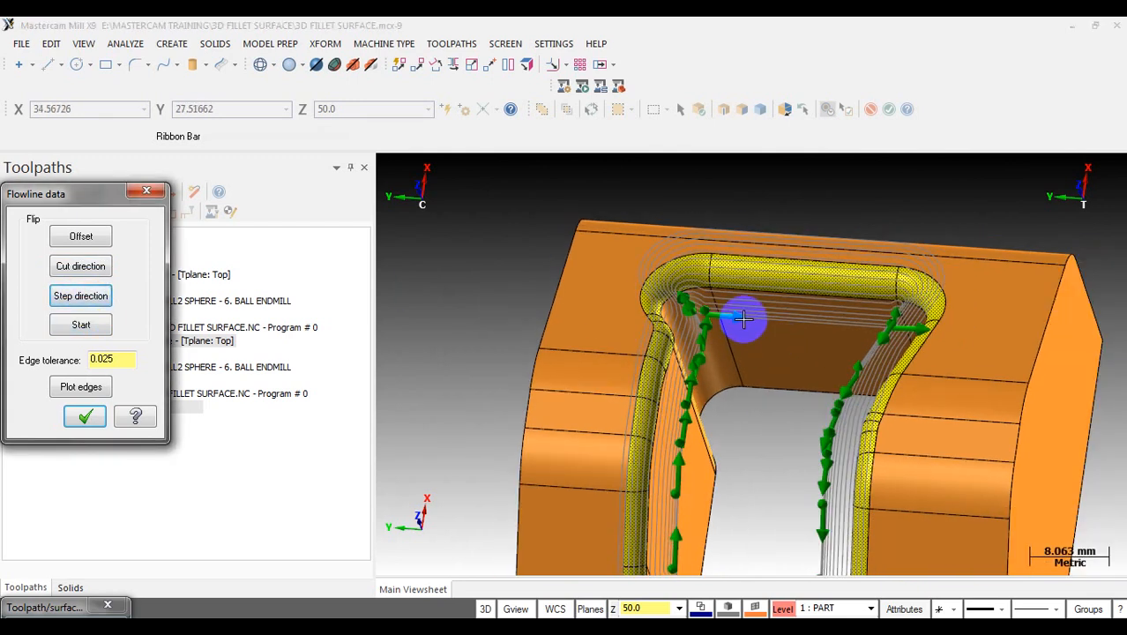
click(103, 308)
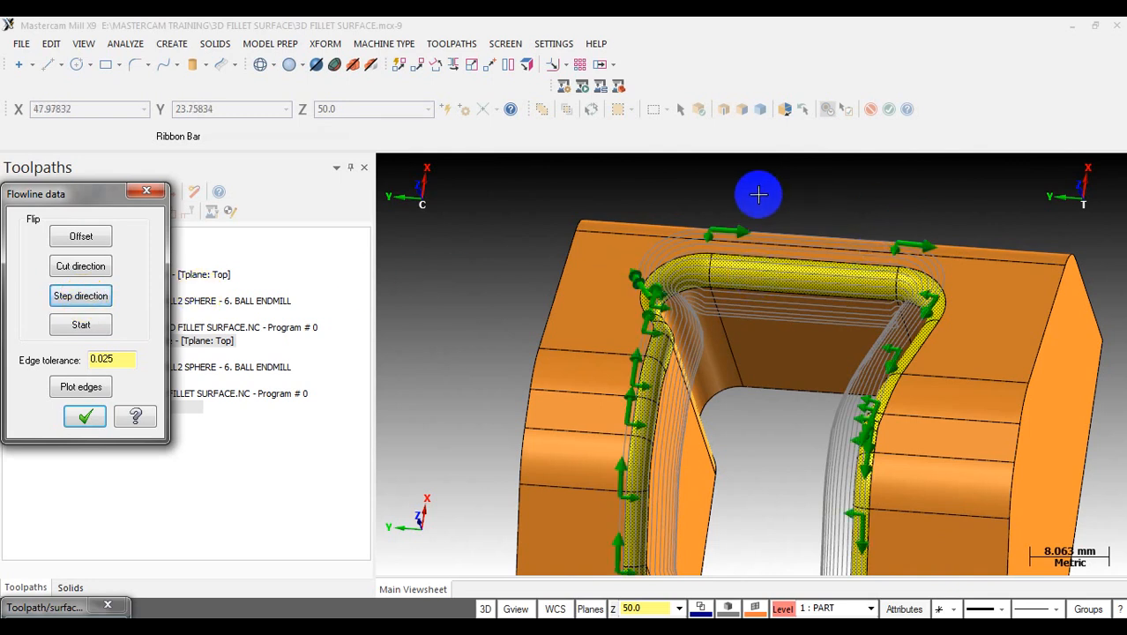
click(83, 300)
middle_drag(613, 212, 752, 246)
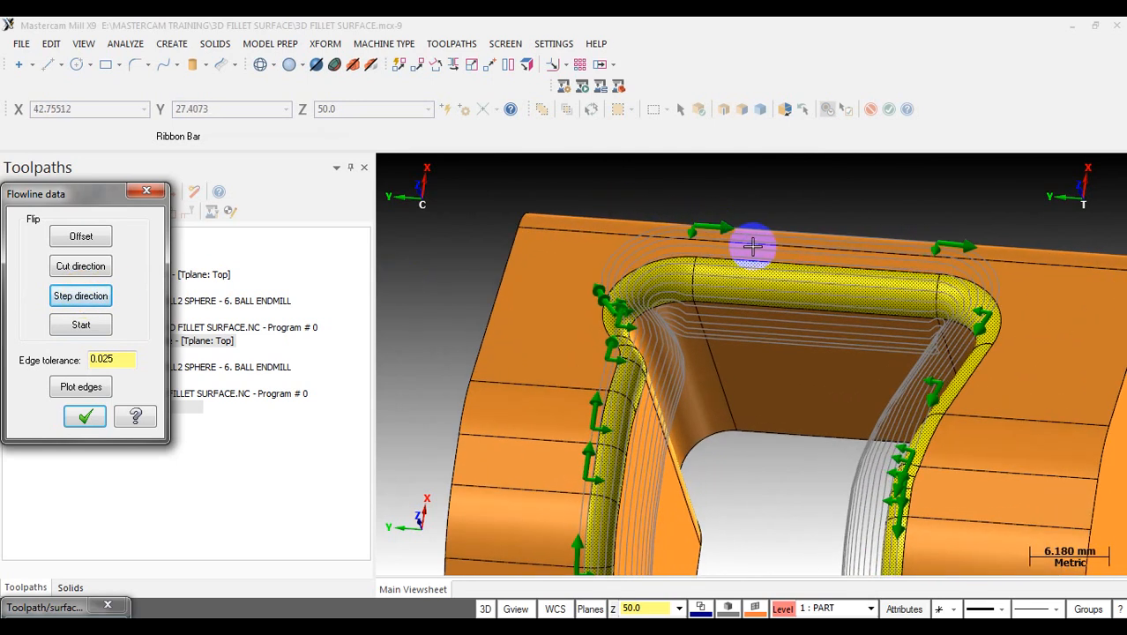
- Try the opposite start end for the flowline passes and compare the arrows around the fillet
click(74, 326)
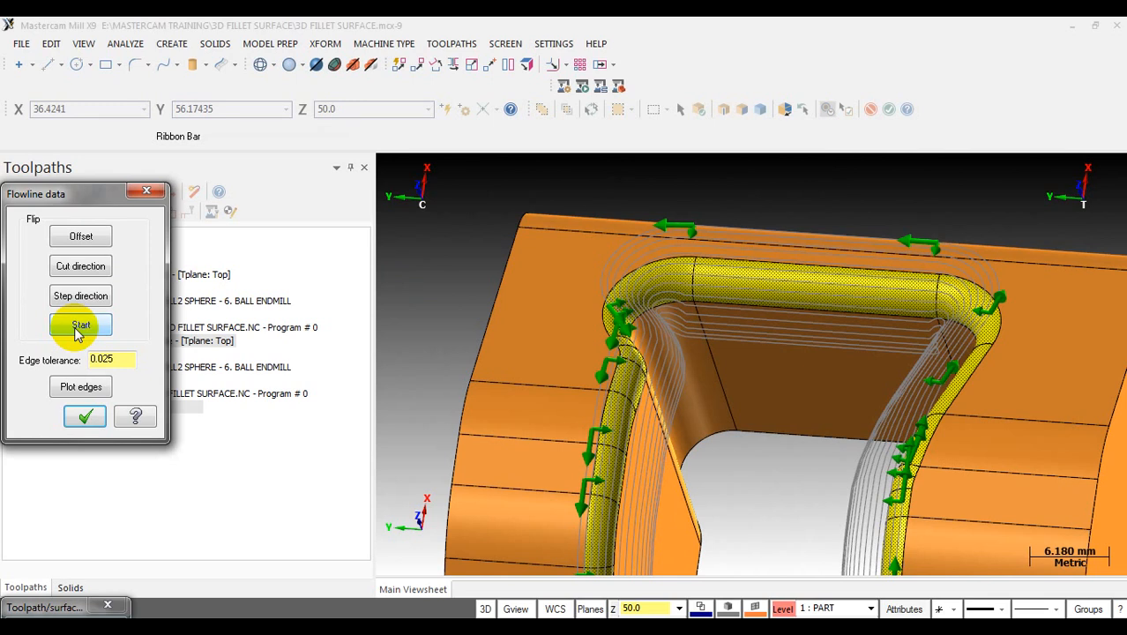
click(75, 327)
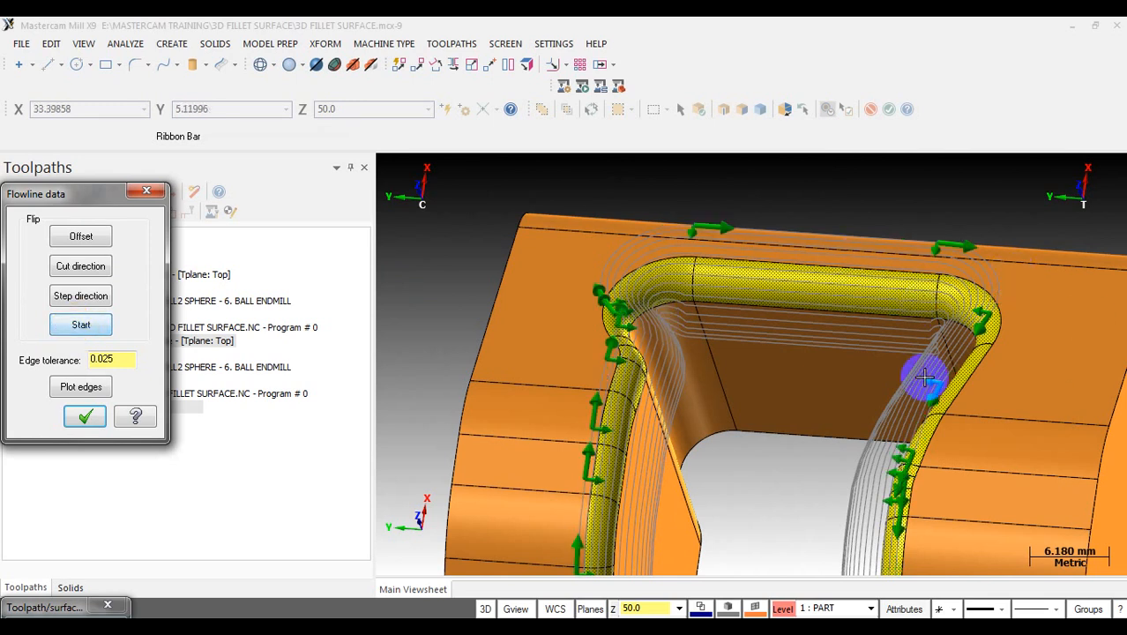
scroll(752, 217, down, 1)
scroll(752, 217, down, 1)
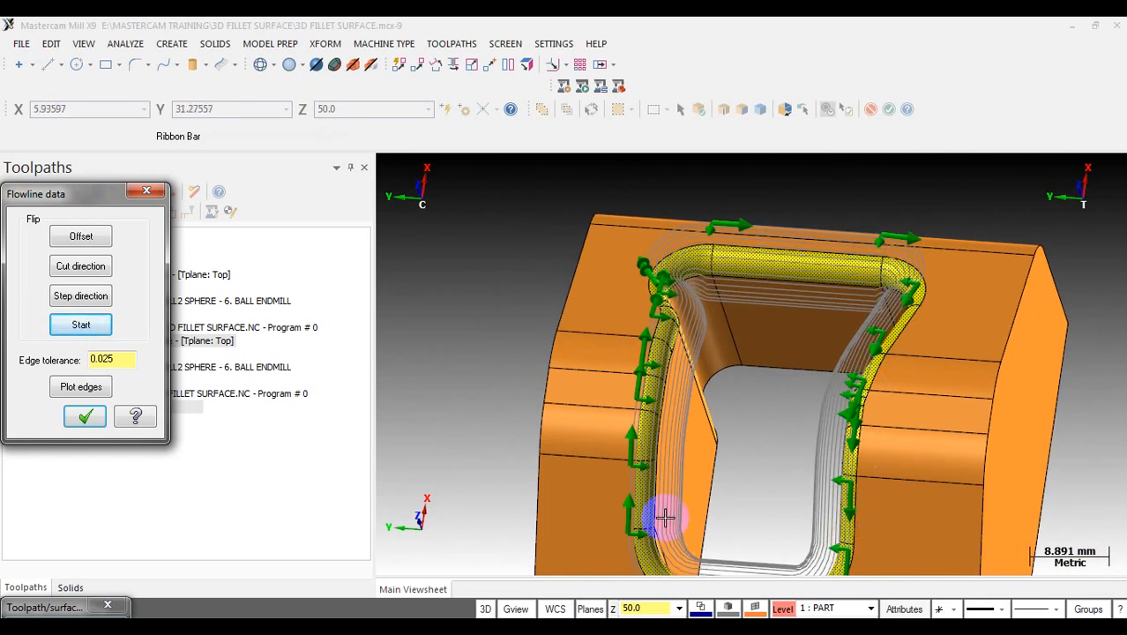
click(80, 296)
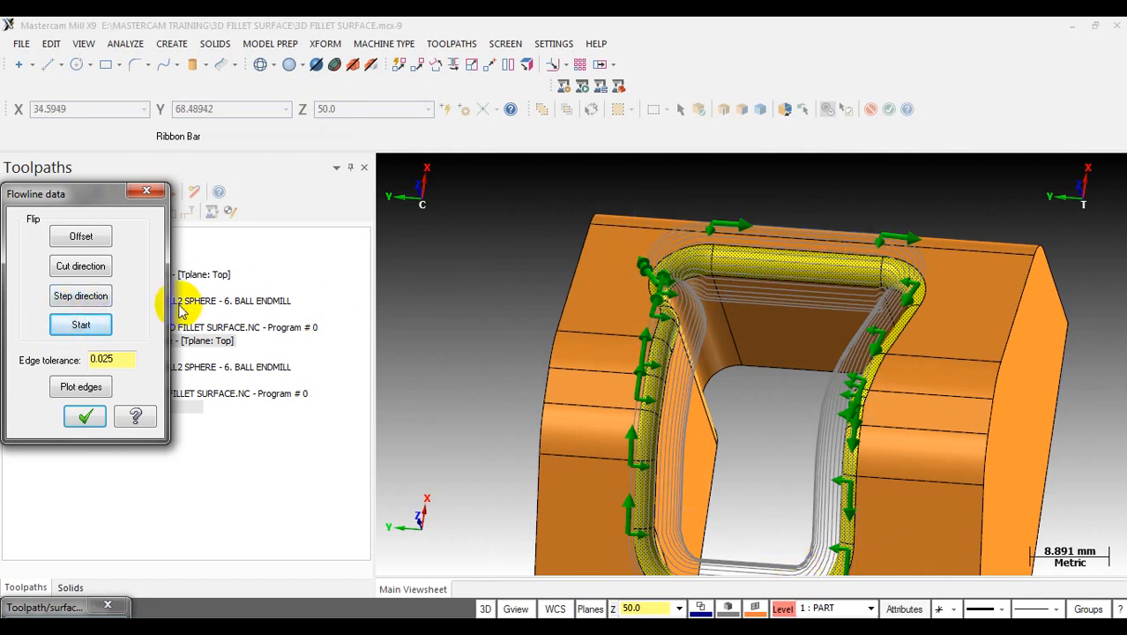
click(81, 326)
middle_drag(604, 327, 670, 366)
- Accept the flowline and drive surface selection, and in the surface parameters disable retract and make the 5.0 feed plane absolute
click(77, 416)
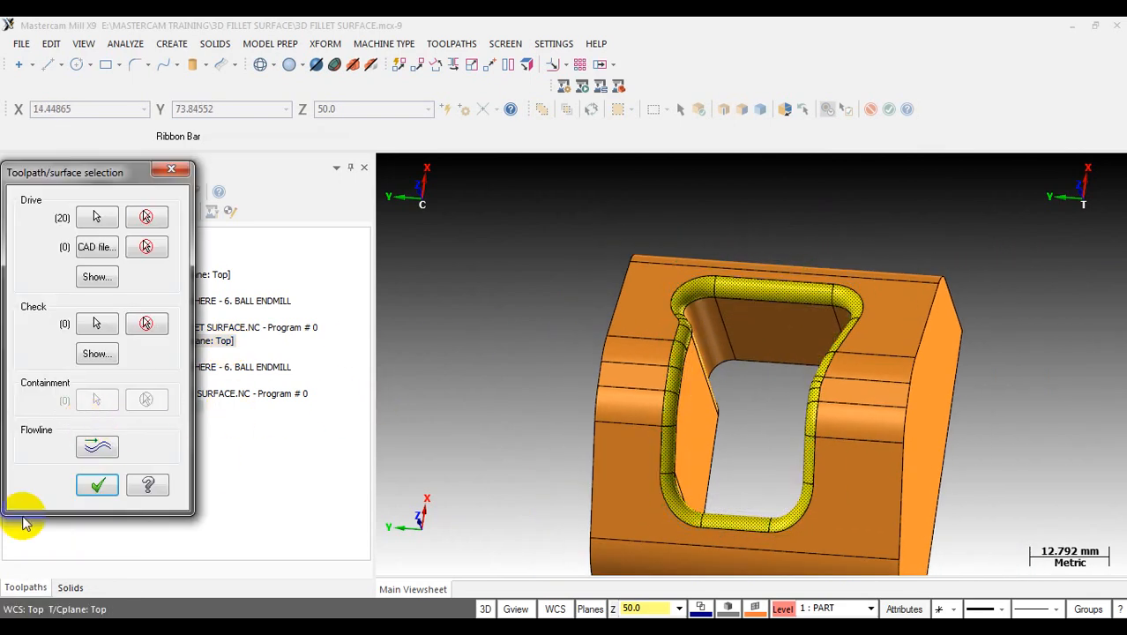
click(95, 485)
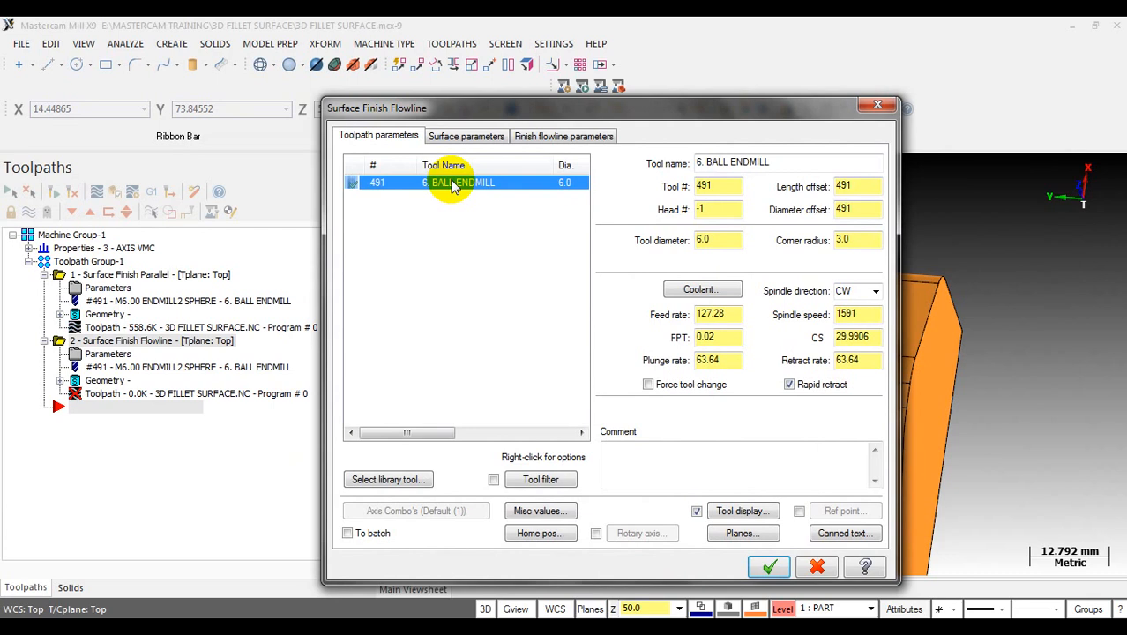
click(485, 138)
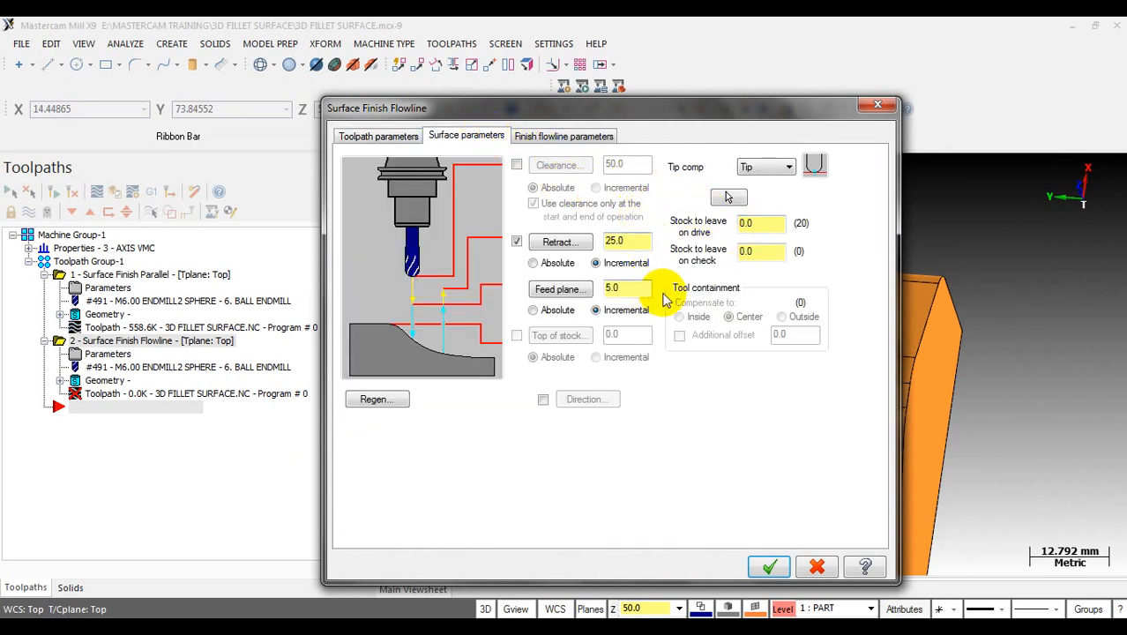
click(517, 240)
click(532, 309)
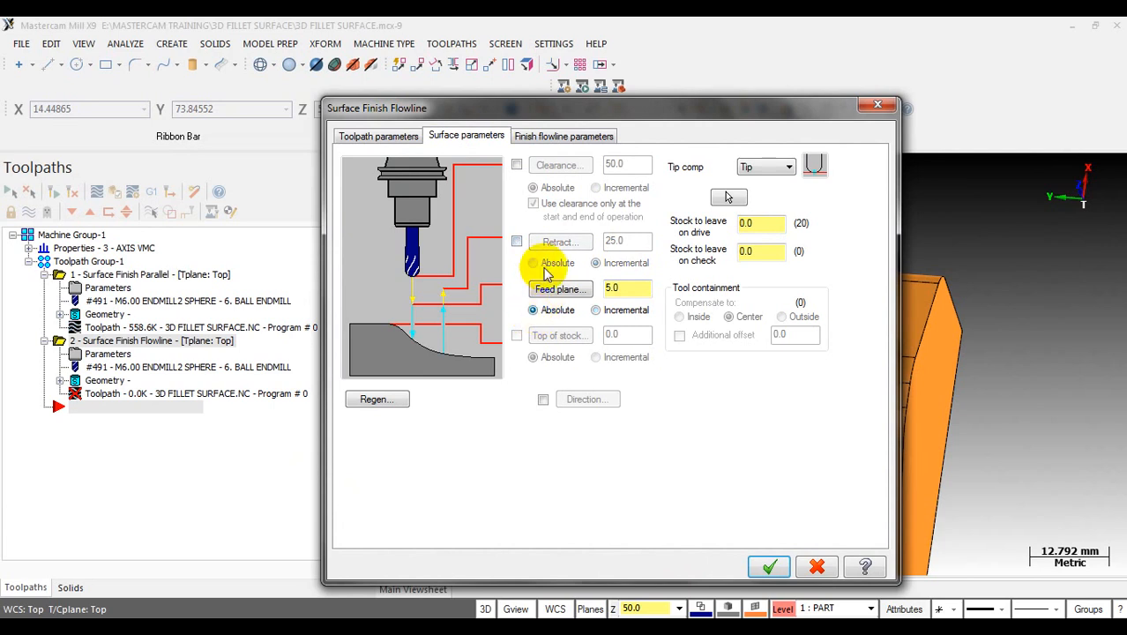
- Set the flowline stepover control to a distance of 0.5 instead of scallop height
click(547, 136)
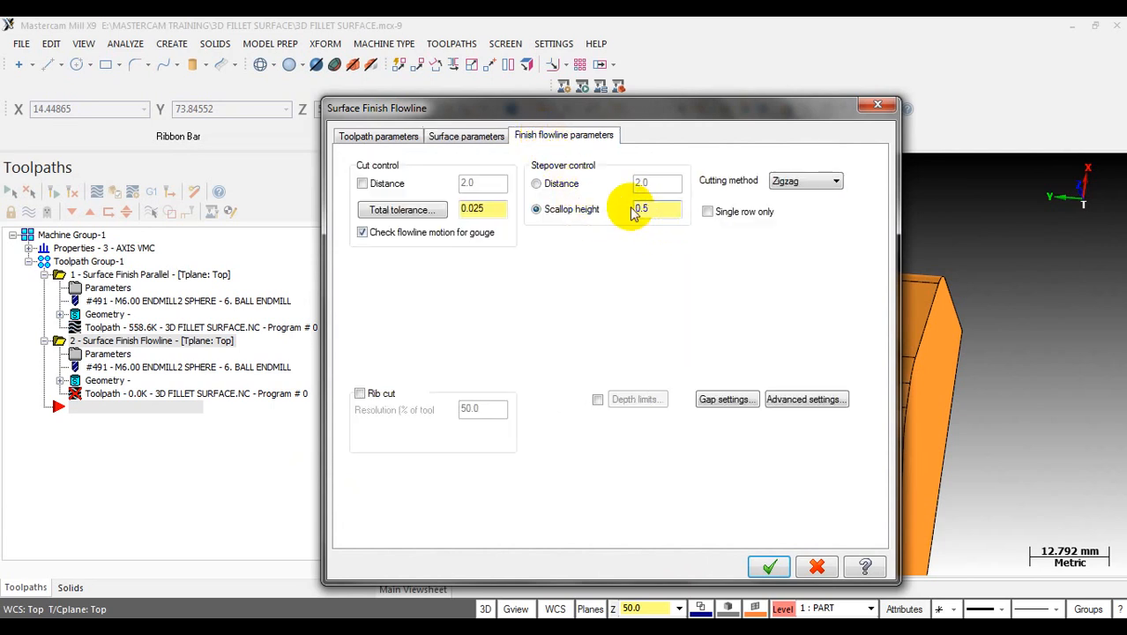
click(559, 184)
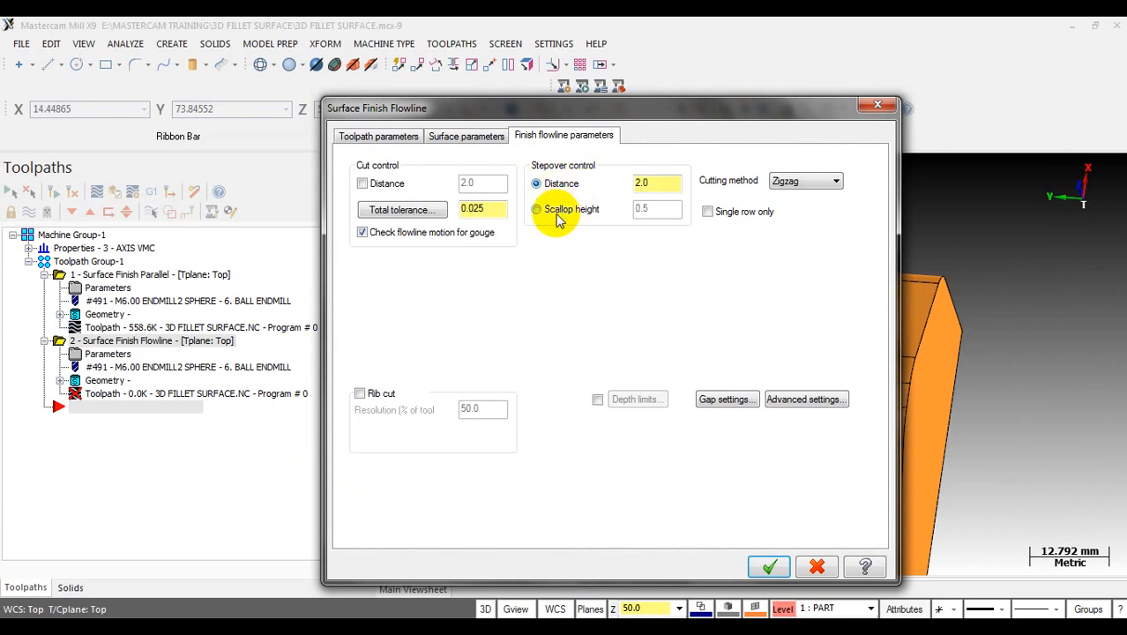
click(559, 215)
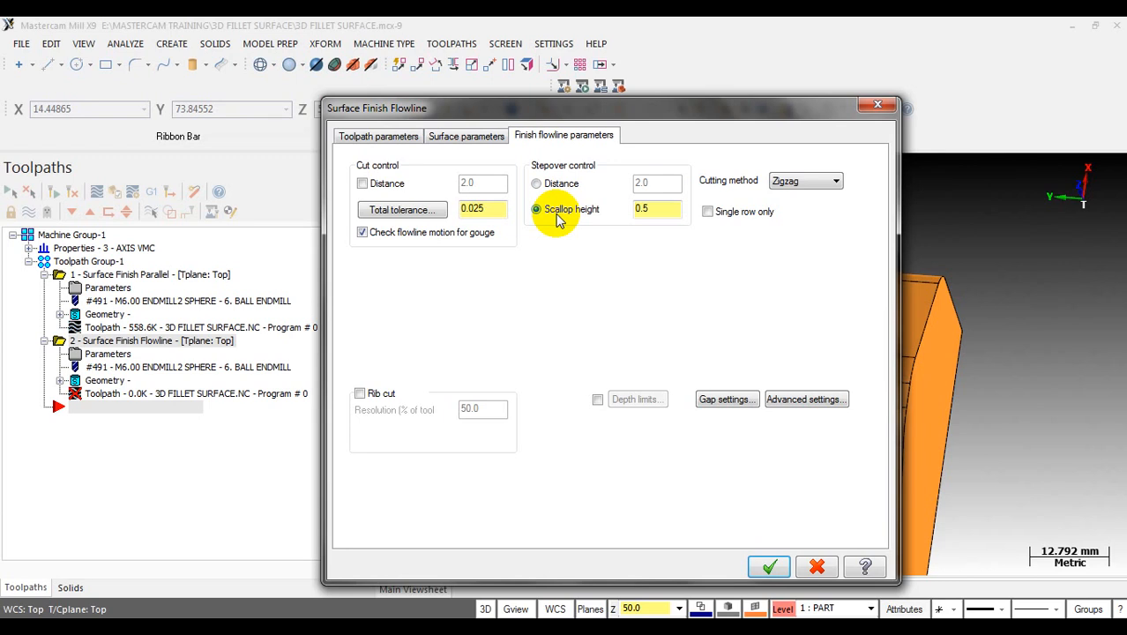
click(538, 183)
double_click(656, 183)
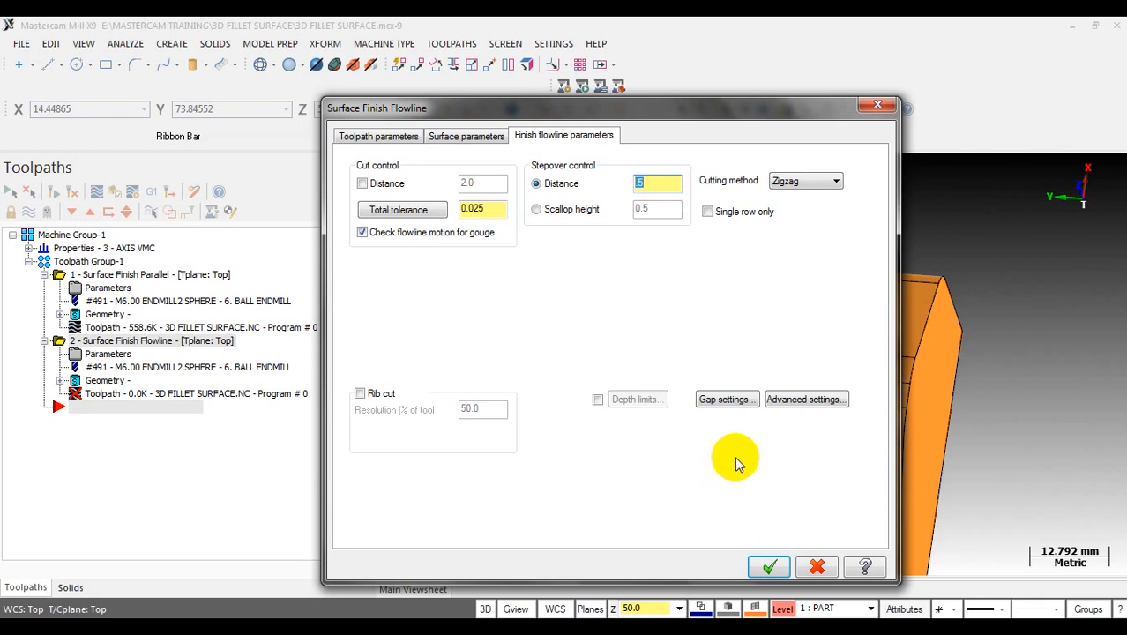
- Define the flowline gap size by distance and accept the gap settings with broken motion kept for small gaps
click(736, 399)
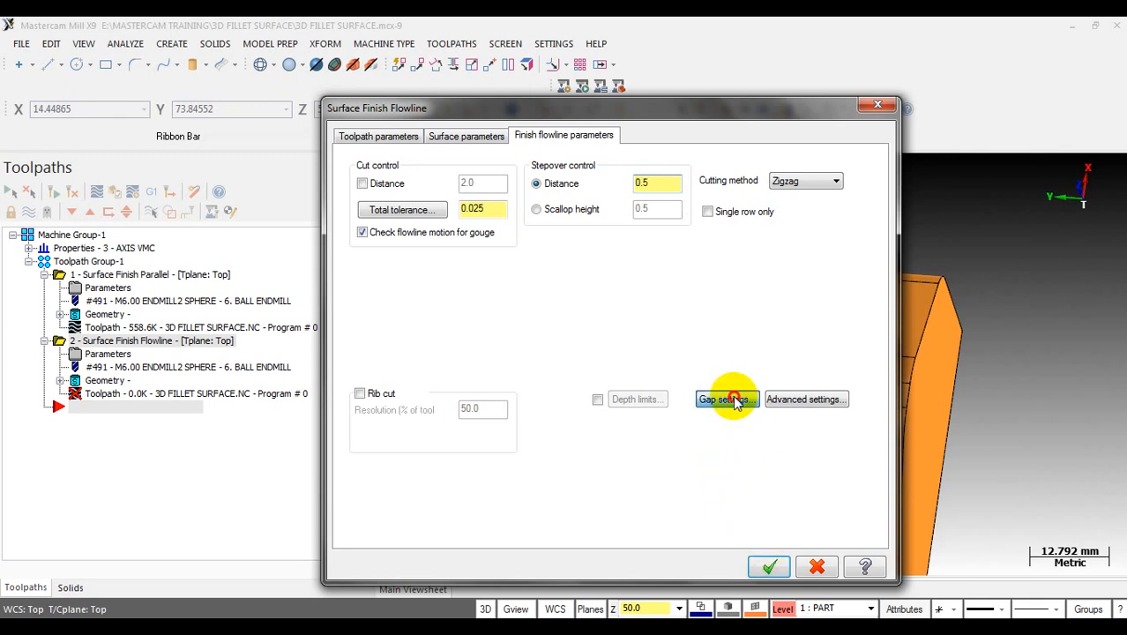
click(454, 156)
click(589, 154)
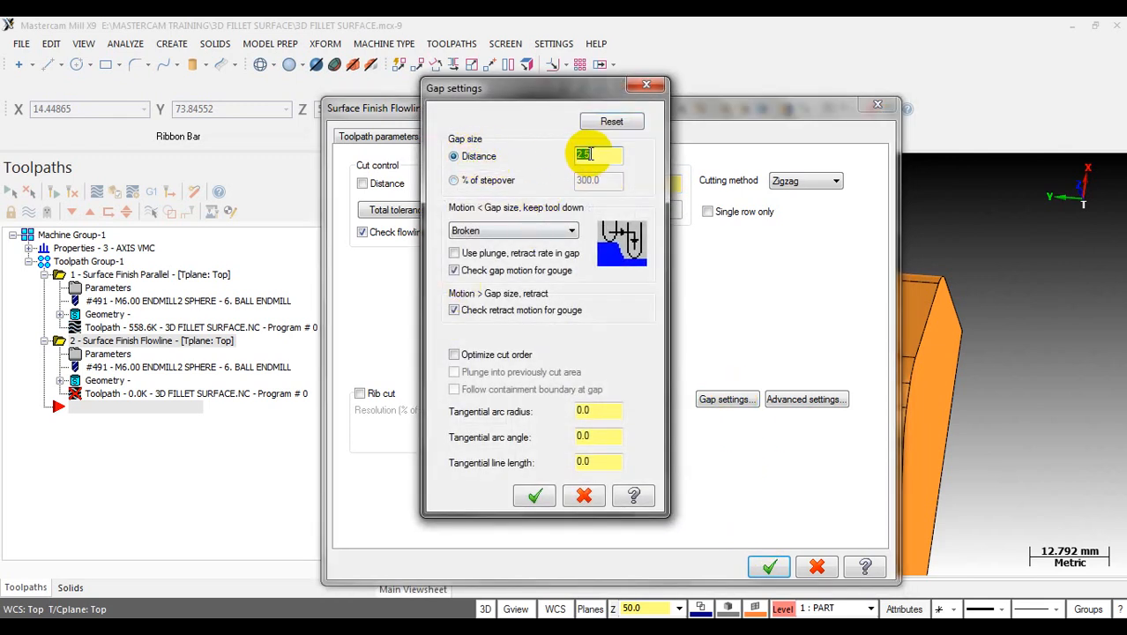
click(534, 496)
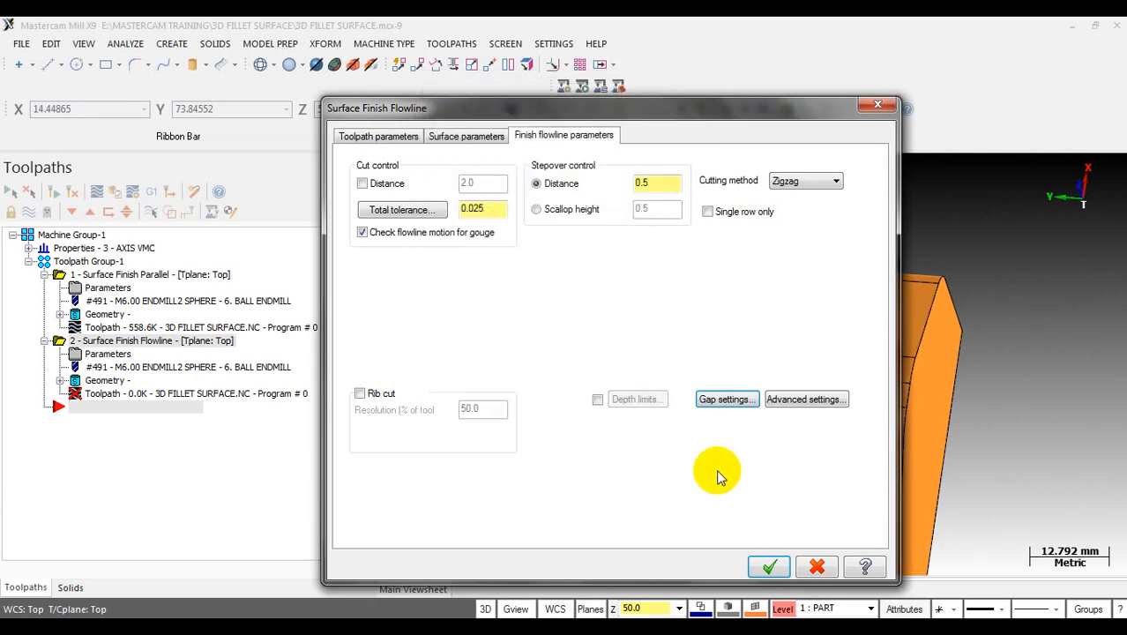
- Accept the advanced settings at 100% of cut tolerance and generate the zigzag flowline toolpath
click(791, 401)
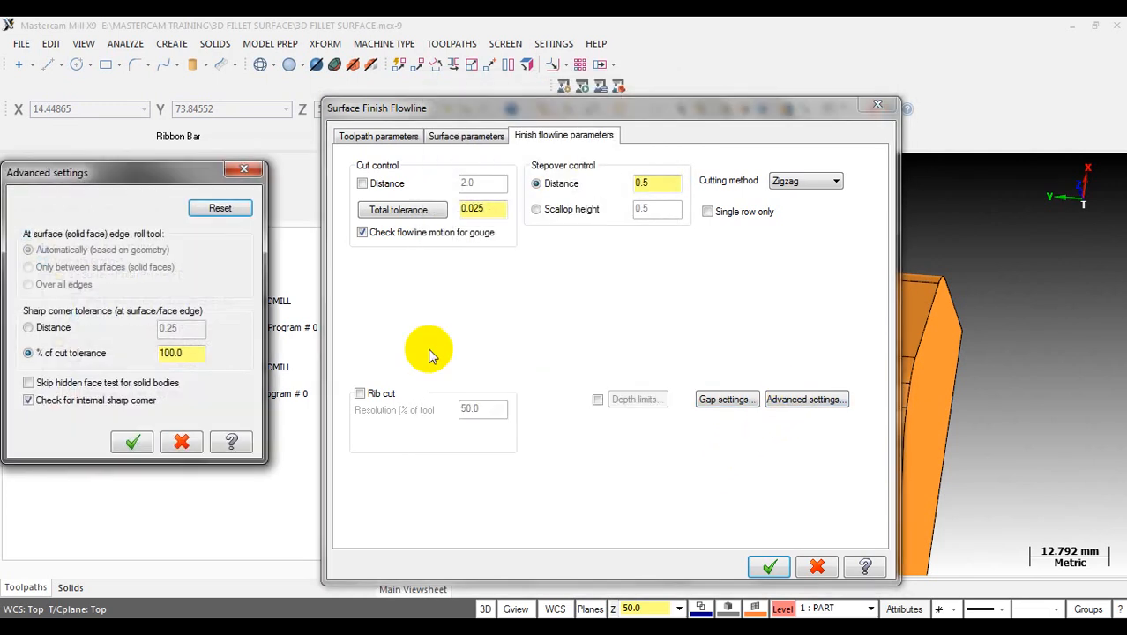
click(132, 440)
click(766, 565)
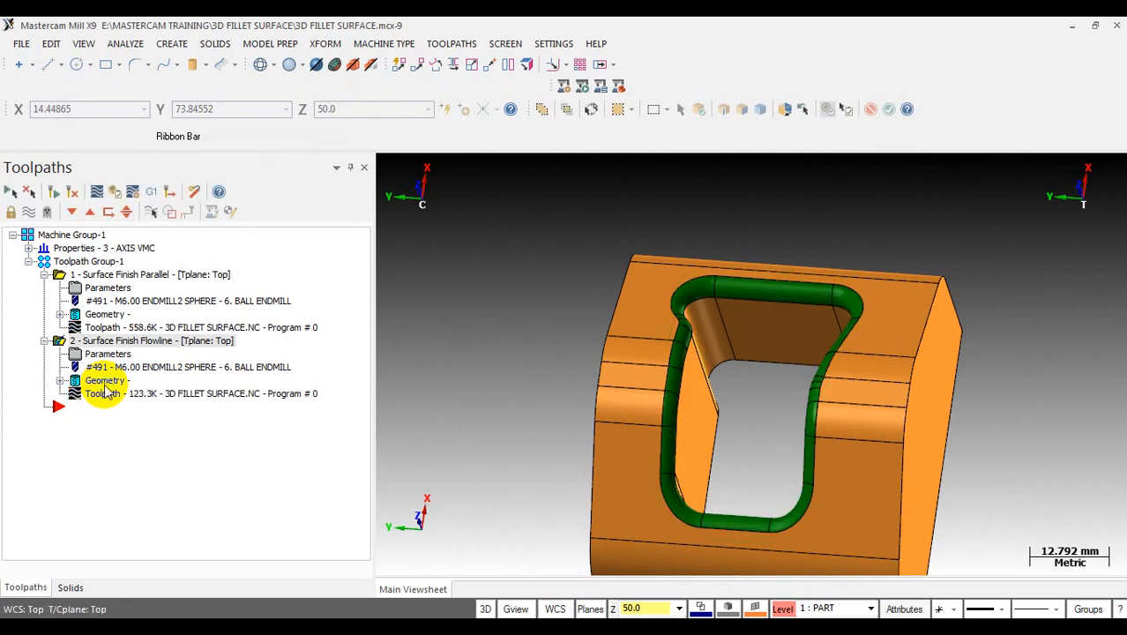
- Backplot the zigzag flowline toolpath through most of its motion, inspect the passes around the pocket fillet, and close the backplot
click(106, 397)
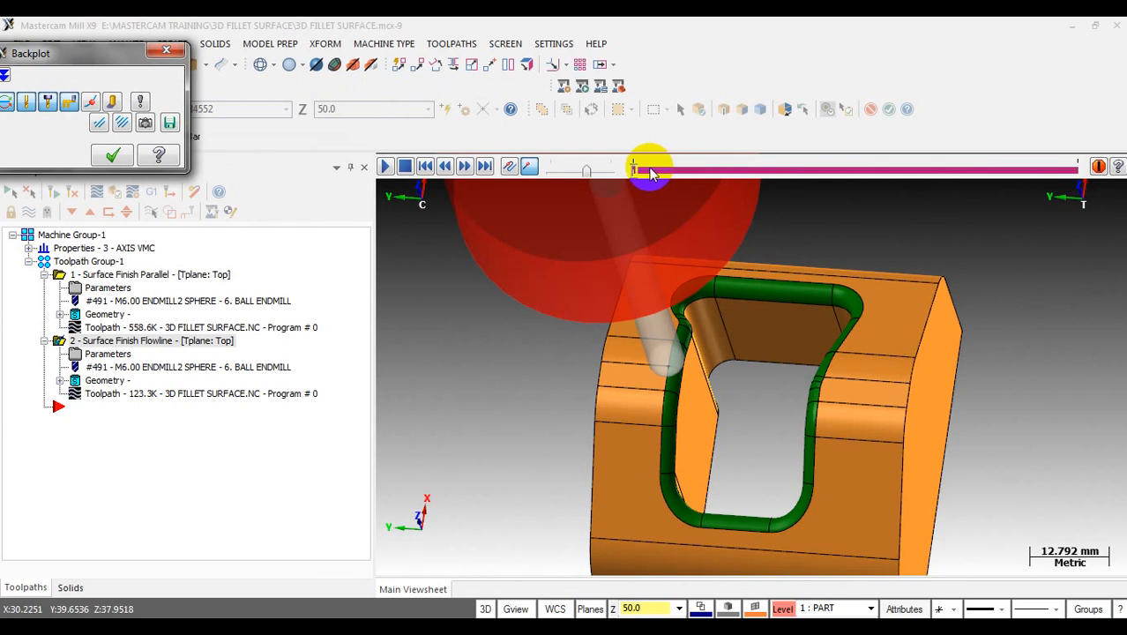
middle_drag(737, 245, 621, 166)
mouse_move(633, 167)
mouse_down()
mouse_move(1034, 150)
mouse_move(855, 171)
mouse_move(893, 171)
mouse_move(833, 189)
mouse_move(878, 171)
mouse_move(1015, 166)
mouse_up()
scroll(755, 404, up, 4)
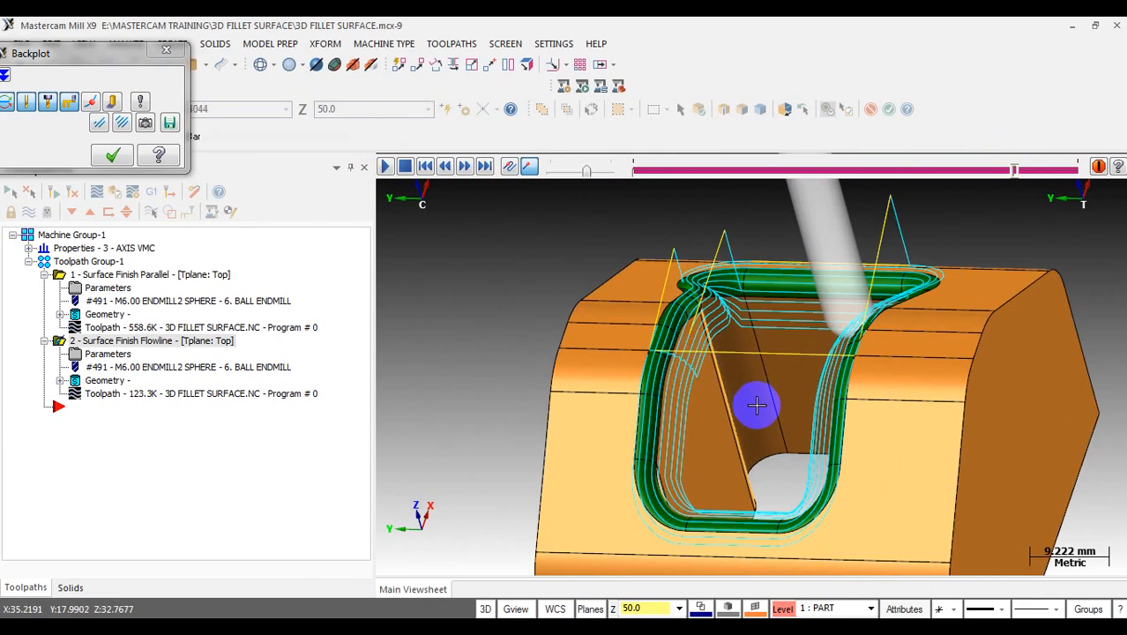
middle_drag(734, 314, 639, 327)
scroll(639, 327, down, 3)
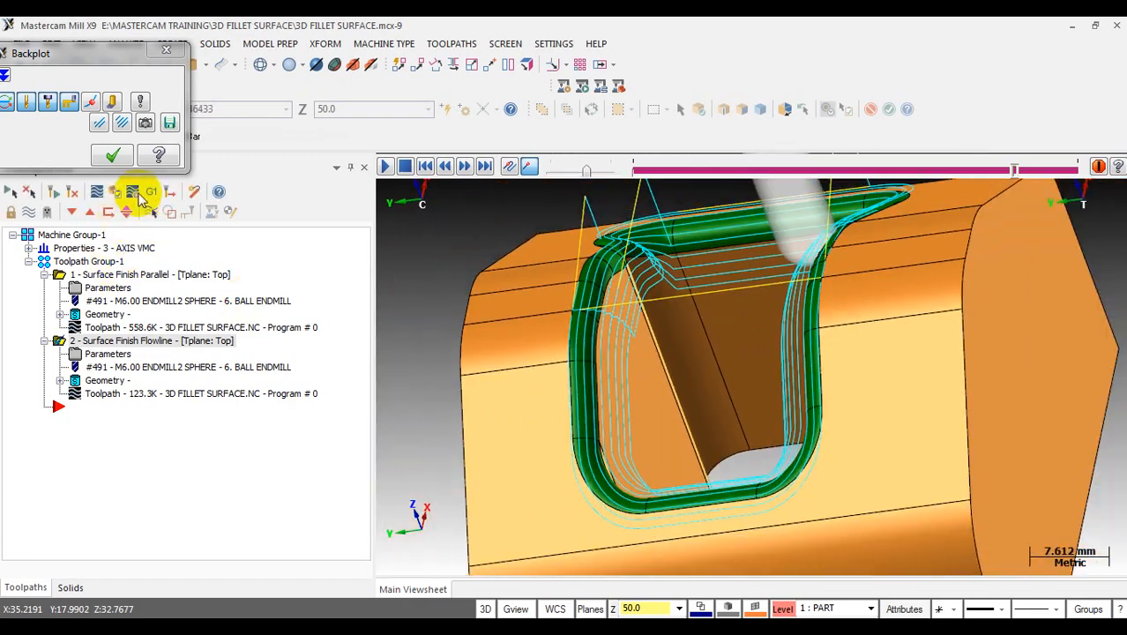
click(114, 158)
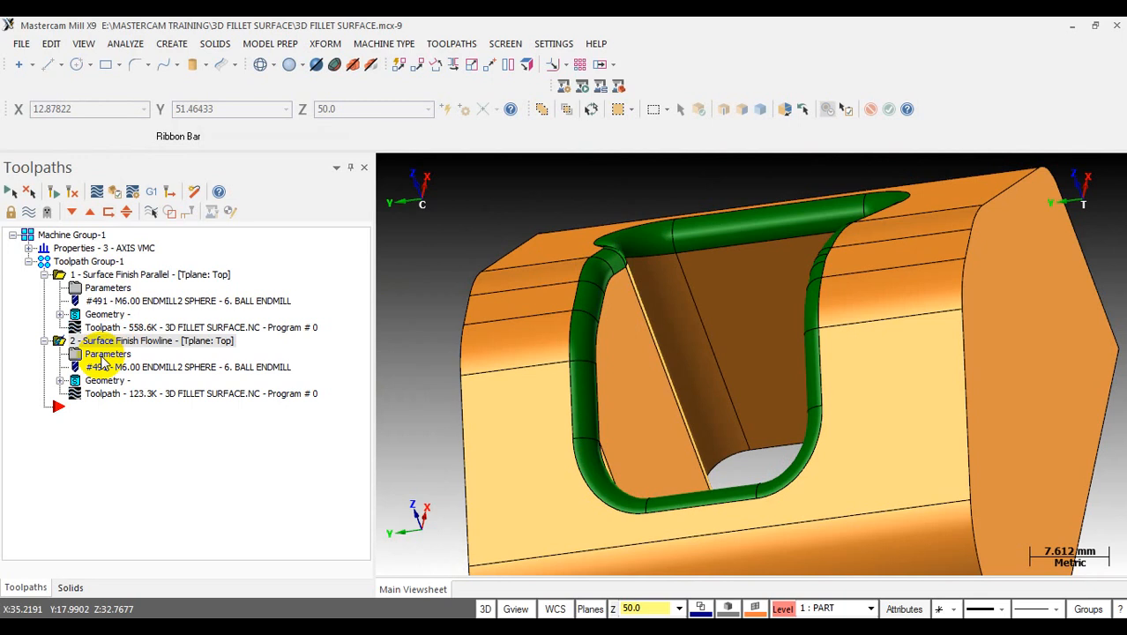
- Change the flowline cutting method to One way with a stepover distance of 0.2, and regenerate the toolpath
click(63, 350)
click(793, 182)
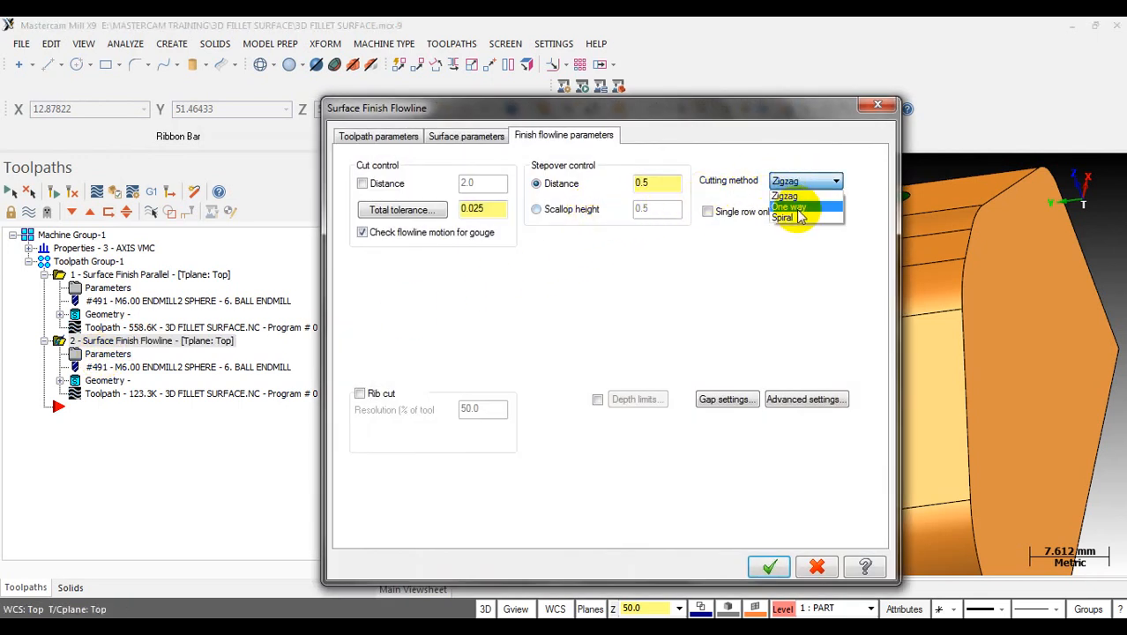
click(798, 208)
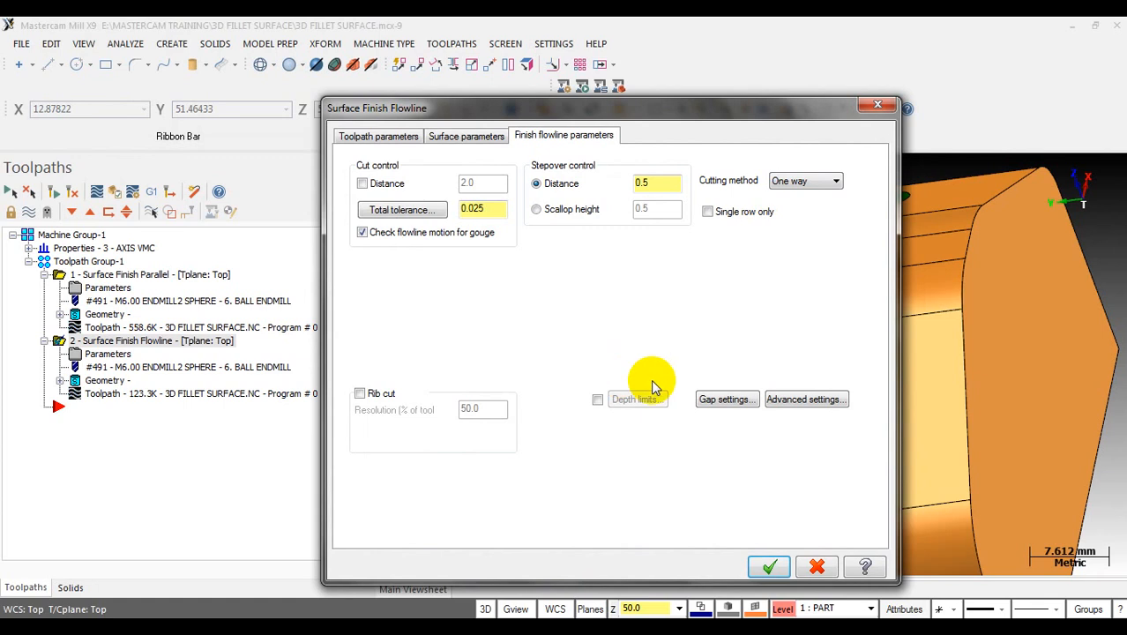
click(644, 182)
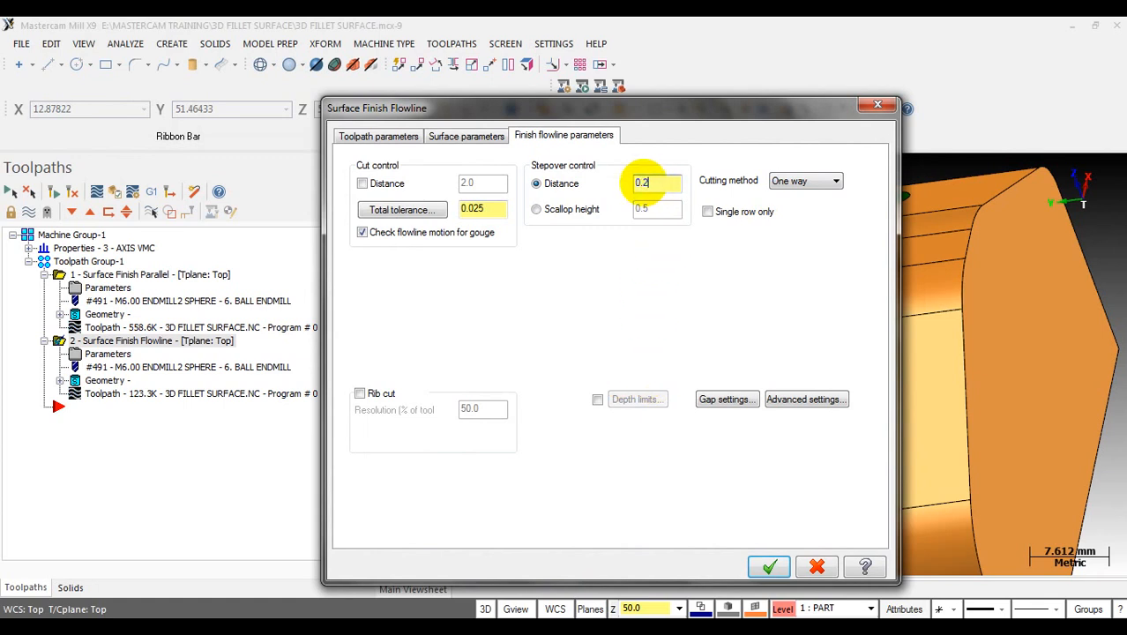
click(769, 566)
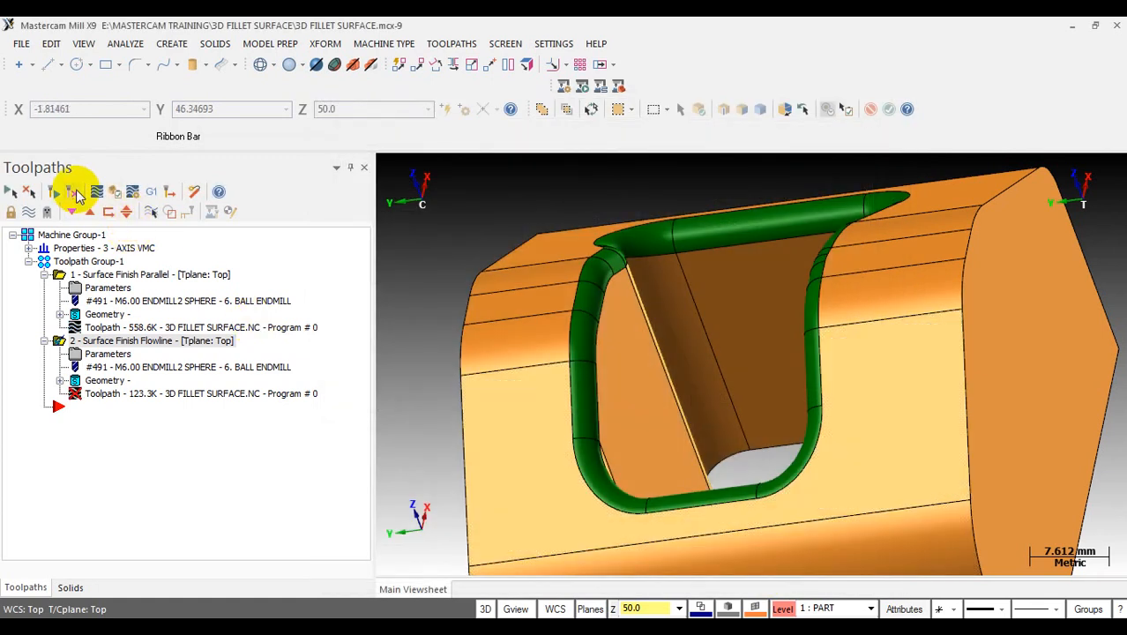
click(62, 192)
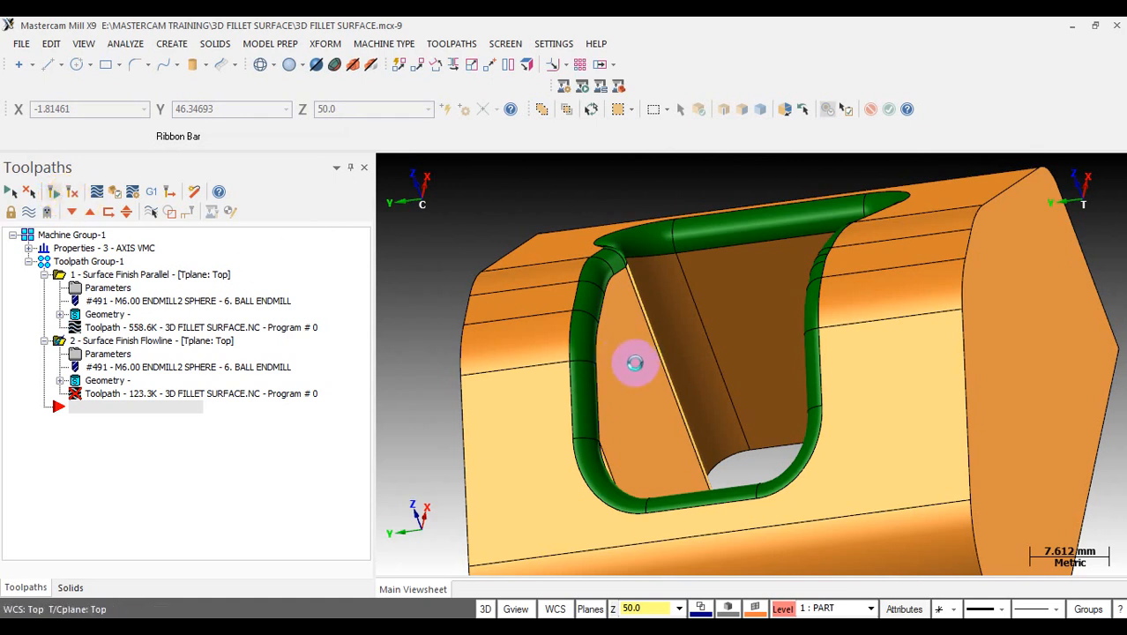
- Backplot the first part of the one-way flowline toolpath and examine its passes around the pocket fillet from several angles
scroll(635, 362, down, 3)
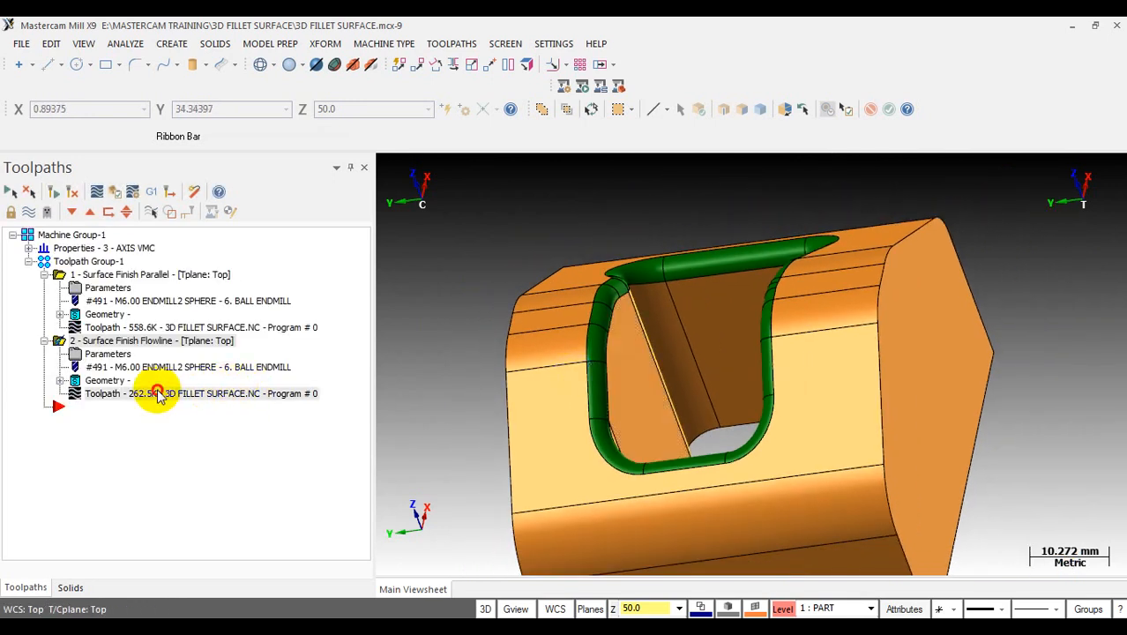
click(158, 393)
mouse_move(636, 170)
mouse_down()
mouse_move(893, 169)
mouse_move(791, 173)
mouse_move(799, 192)
mouse_up()
scroll(617, 365, down, 2)
middle_drag(617, 365, 789, 287)
scroll(705, 365, up, 2)
scroll(789, 287, up, 1)
scroll(791, 289, down, 2)
scroll(810, 252, up, 1)
- Advance the backplot to the end of the one-way toolpath, examine the cutting passes and retract moves, and close the backplot
drag(802, 179, 960, 177)
scroll(729, 275, up, 2)
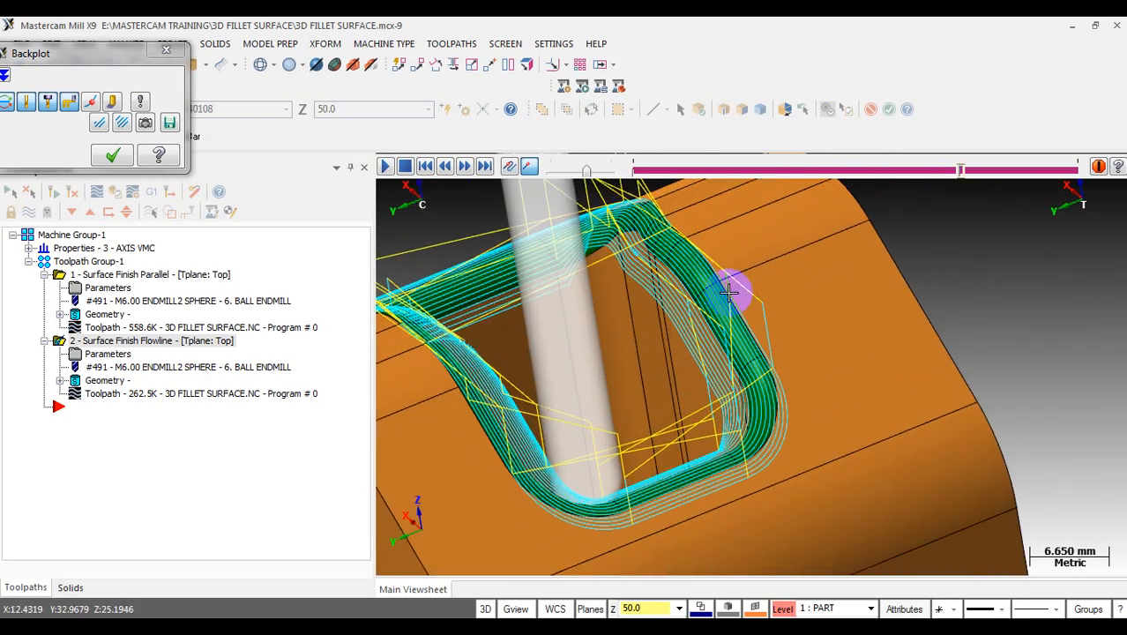
middle_drag(729, 275, 711, 304)
scroll(699, 321, up, 2)
scroll(690, 331, down, 3)
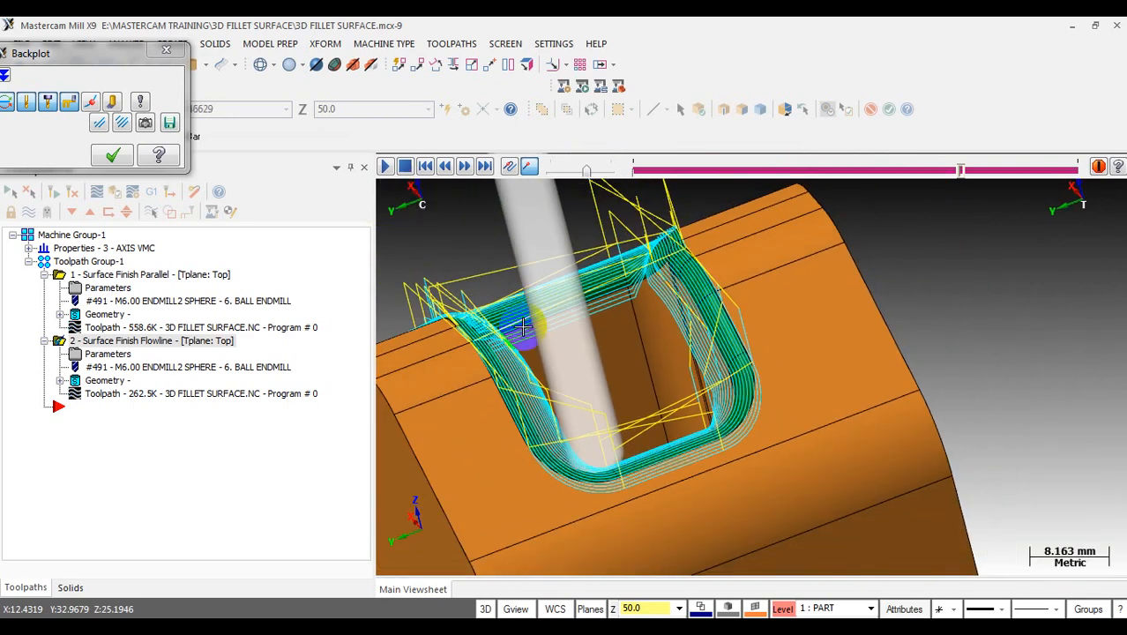
middle_drag(648, 306, 638, 309)
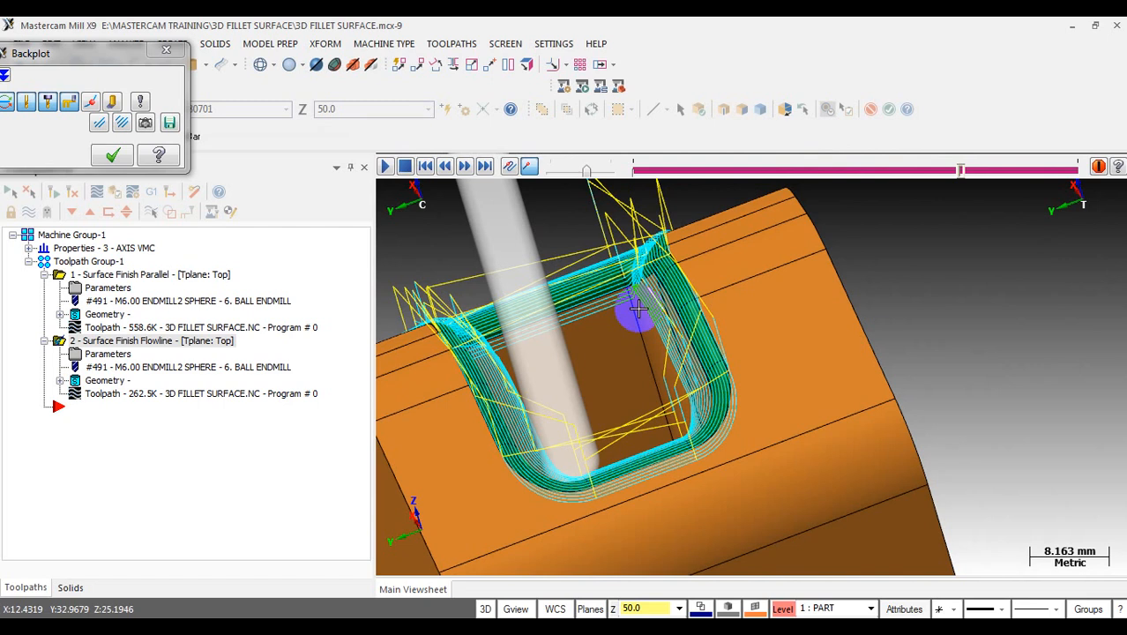
scroll(856, 291, down, 2)
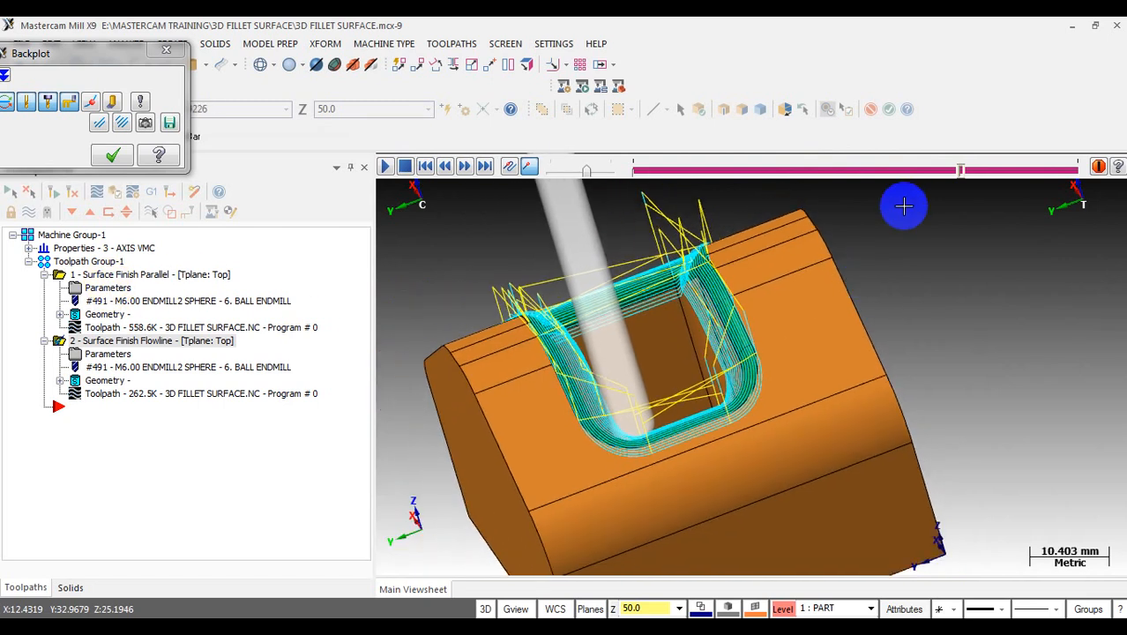
drag(962, 174, 1074, 171)
middle_drag(668, 309, 579, 319)
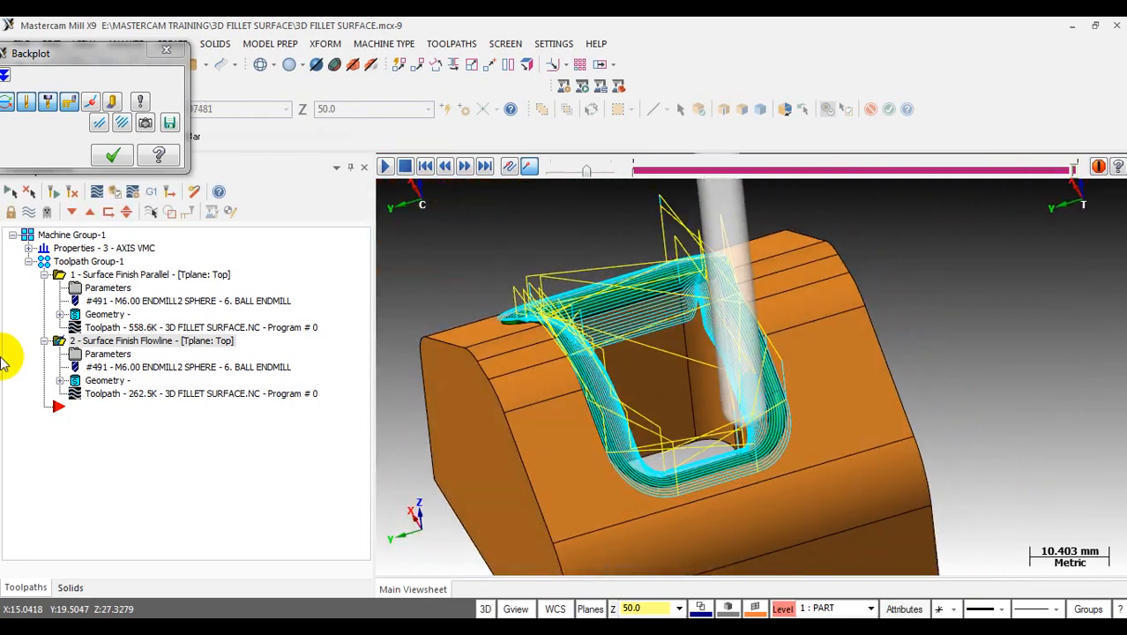
click(118, 157)
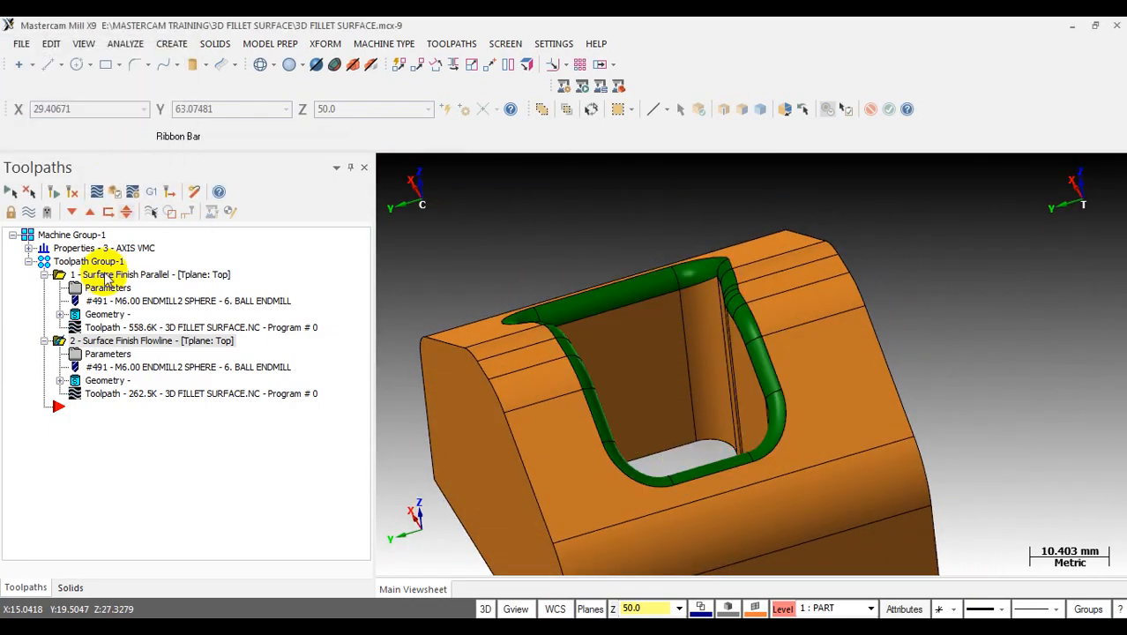
- Add the outer solid faces surrounding the pocket fillet as check surfaces for the flowline toolpath
click(108, 382)
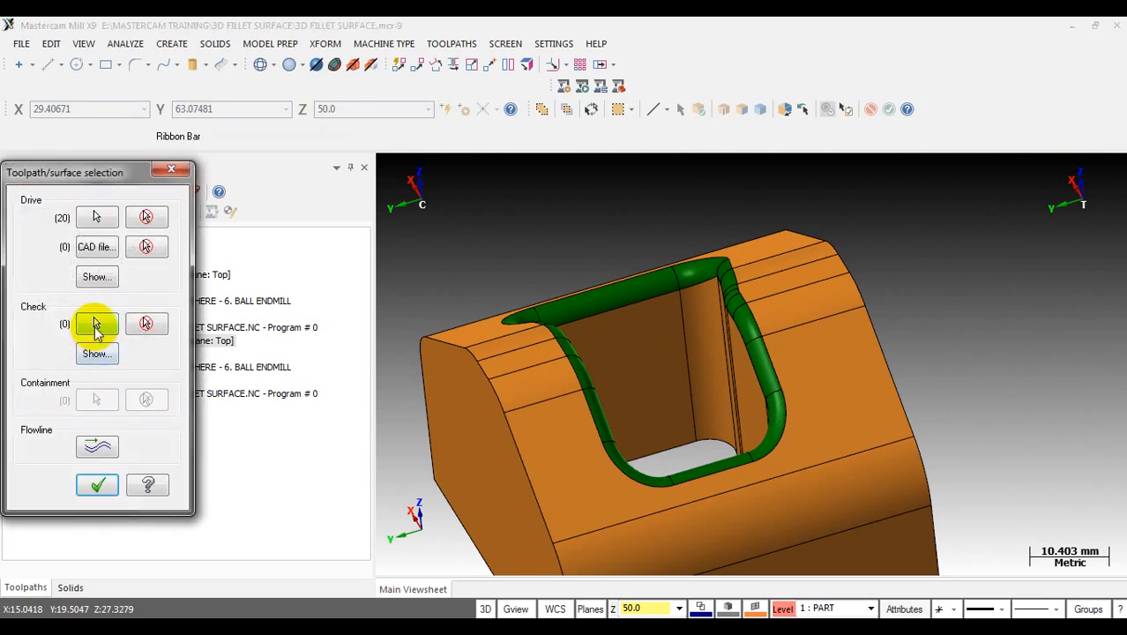
click(93, 325)
click(739, 111)
click(799, 335)
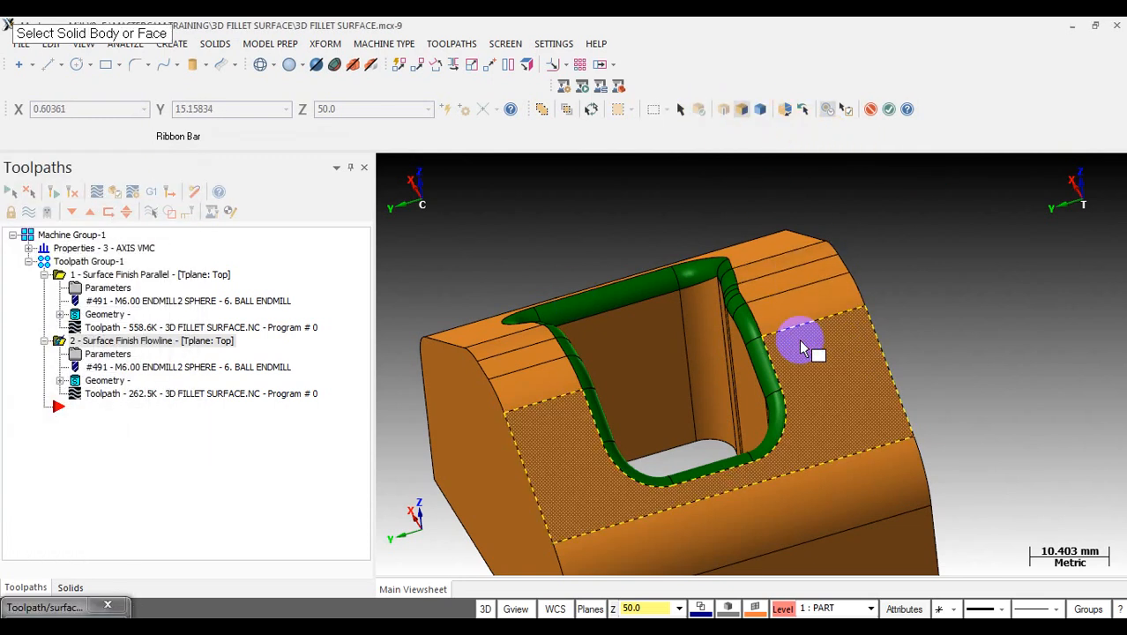
click(769, 265)
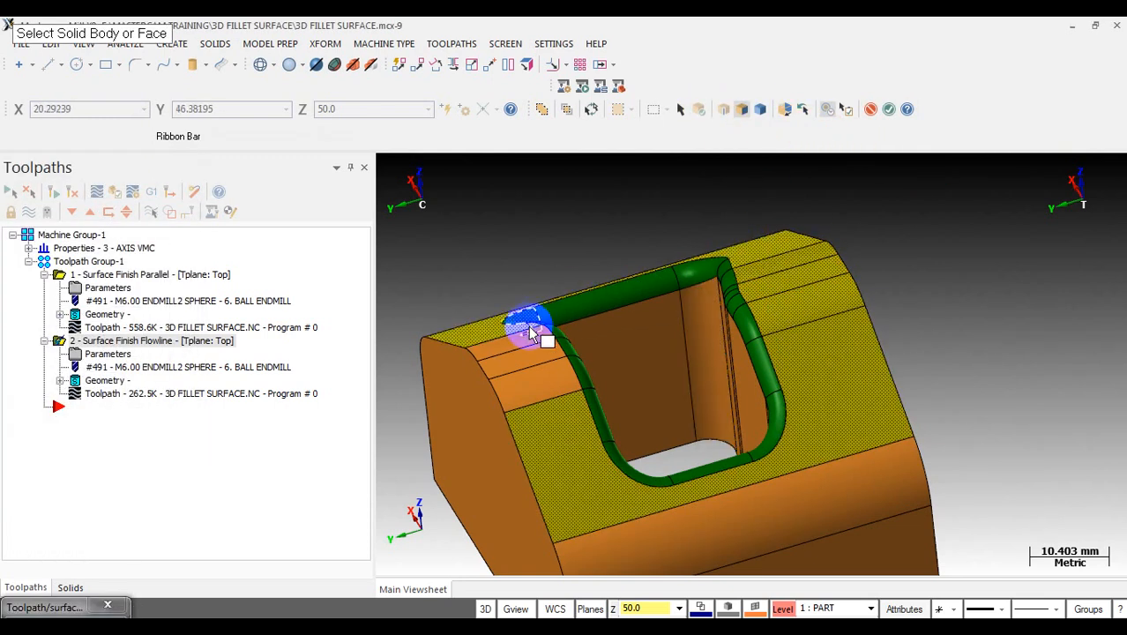
click(544, 393)
middle_drag(544, 392, 805, 327)
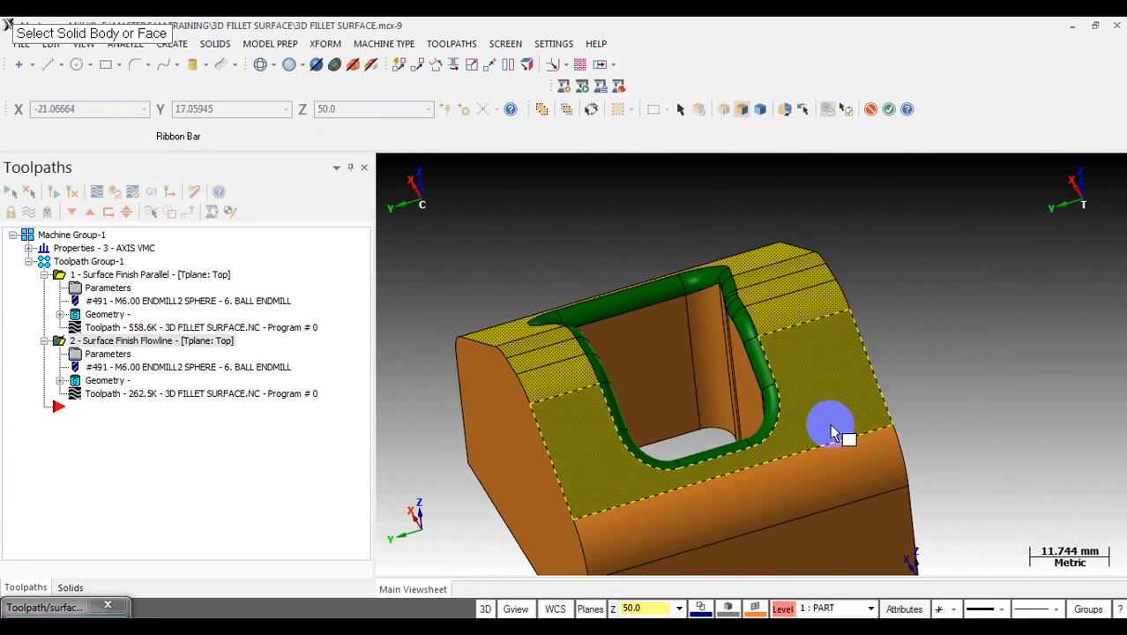
key(Return)
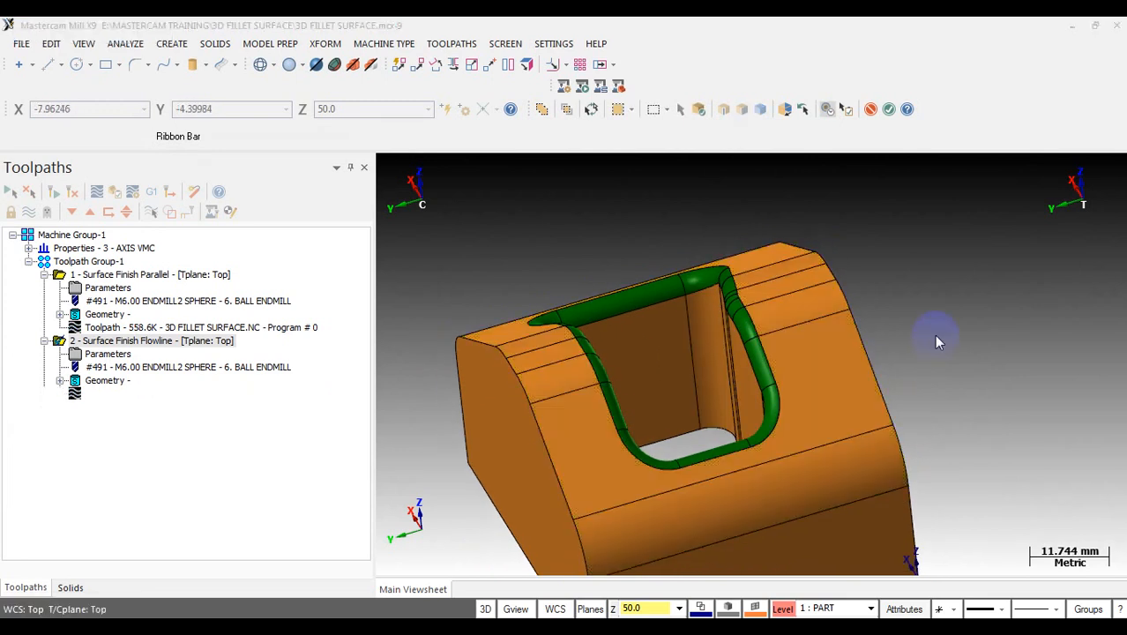
click(95, 484)
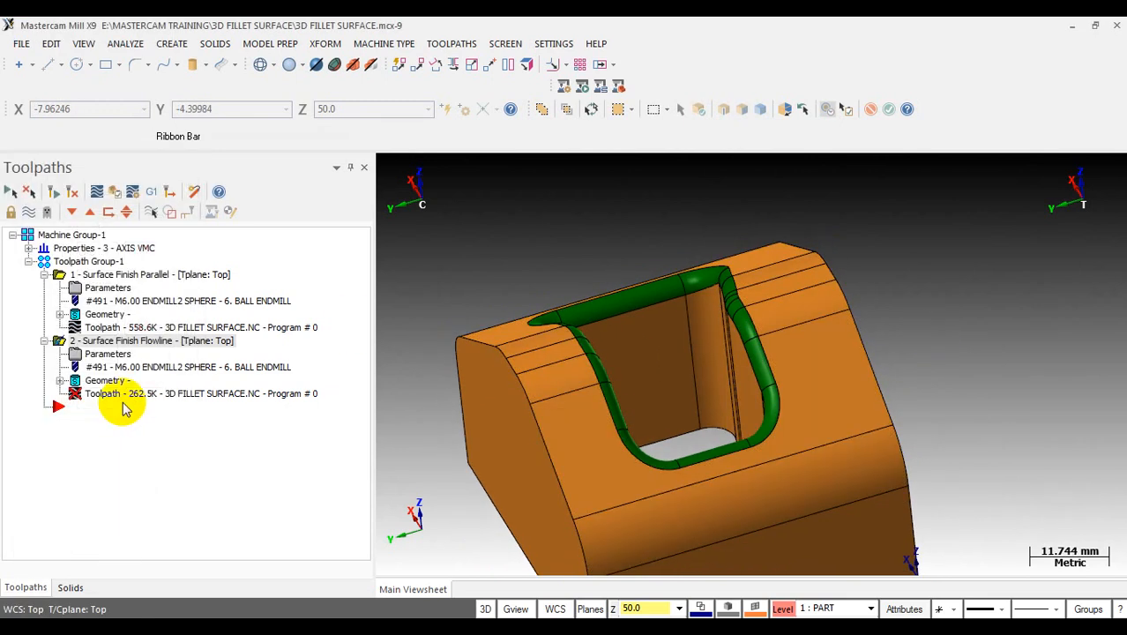
- Accept 0.0 stock to leave on the check surfaces in the flowline's surface parameters, and regenerate the toolpath
click(97, 353)
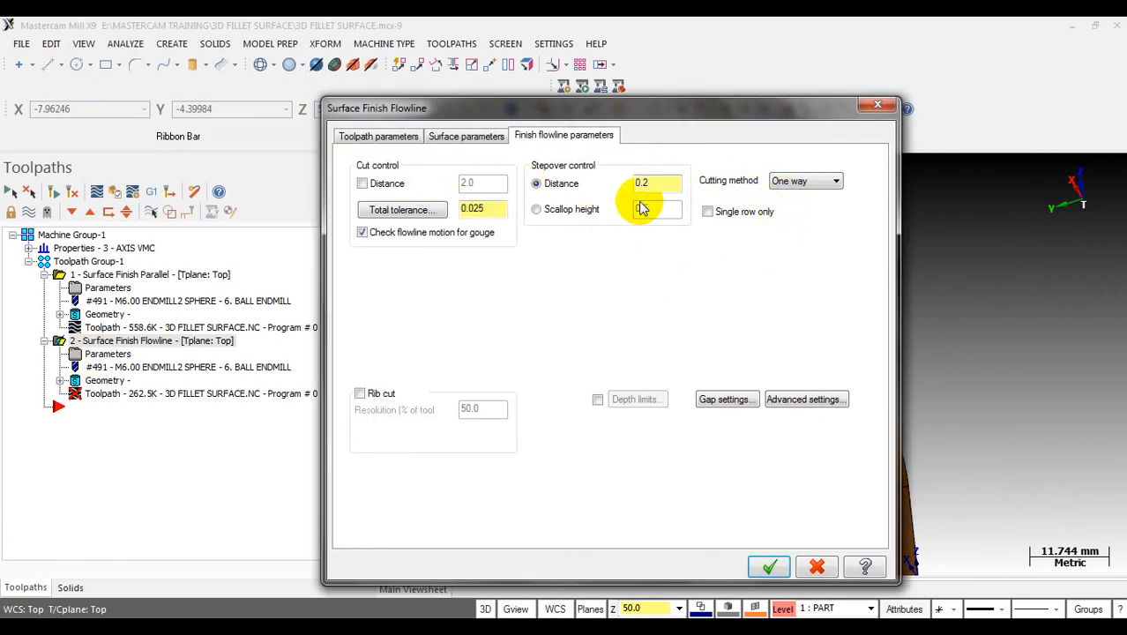
click(466, 135)
click(752, 249)
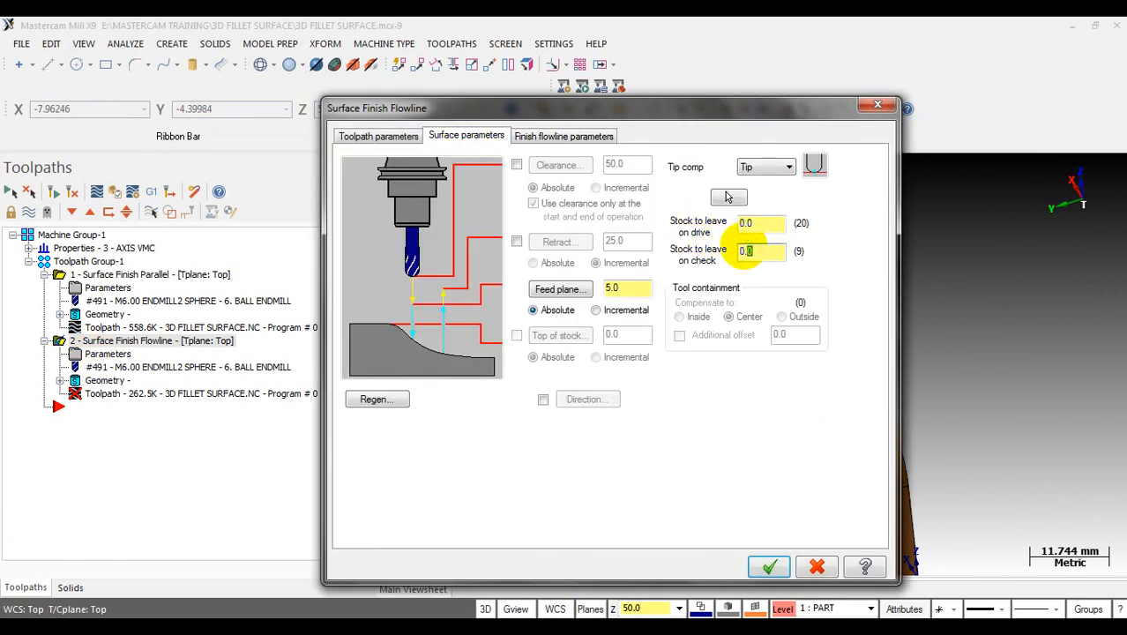
click(768, 566)
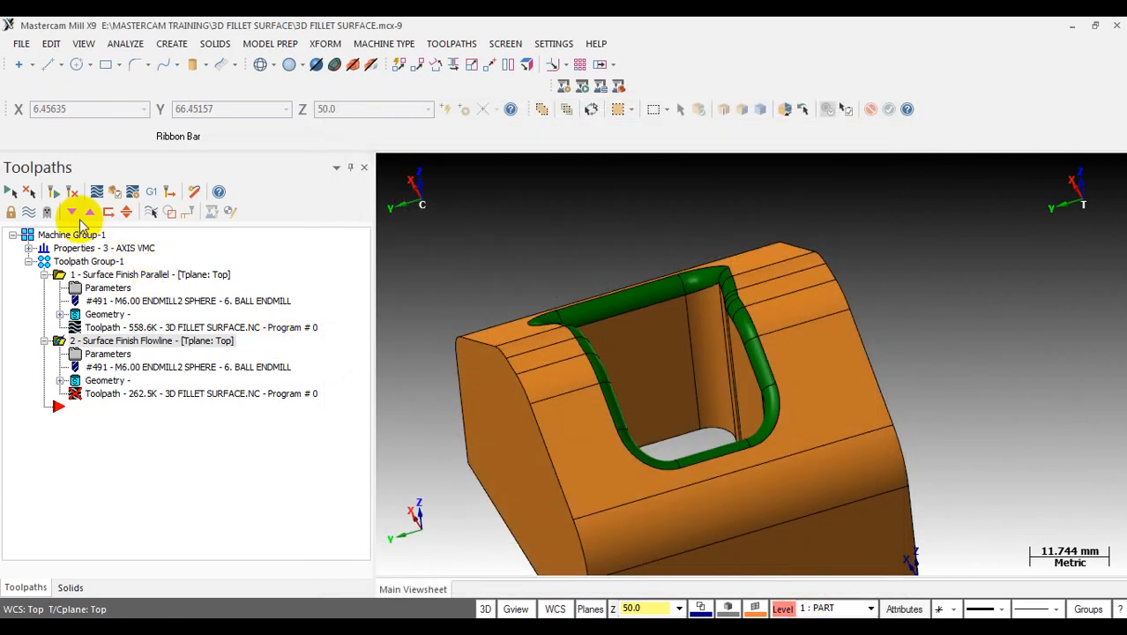
click(53, 193)
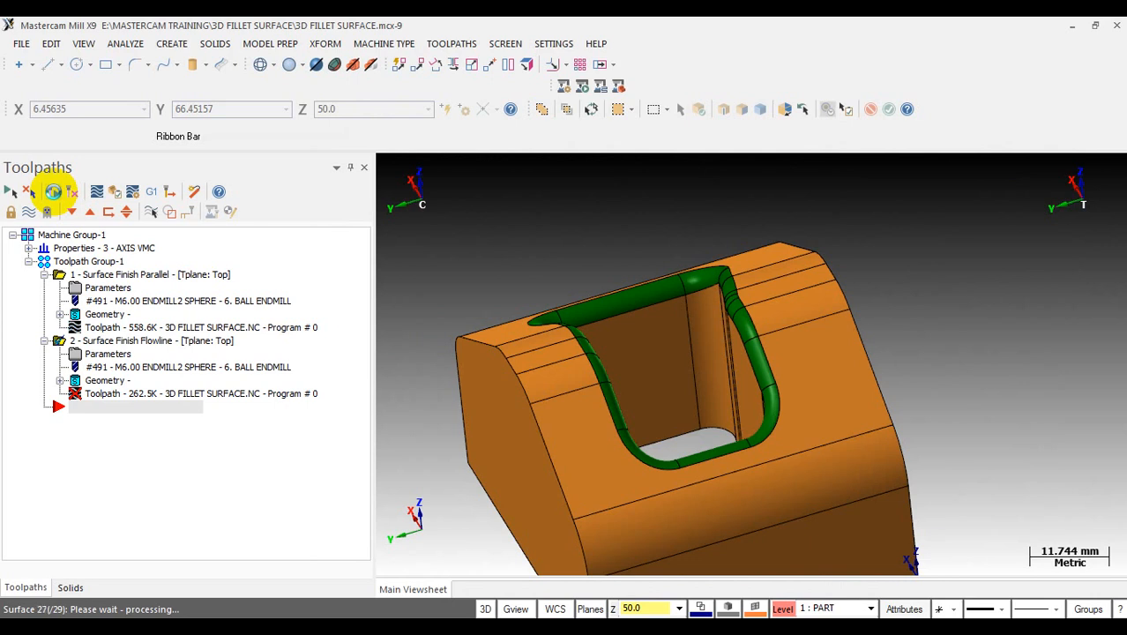
click(53, 191)
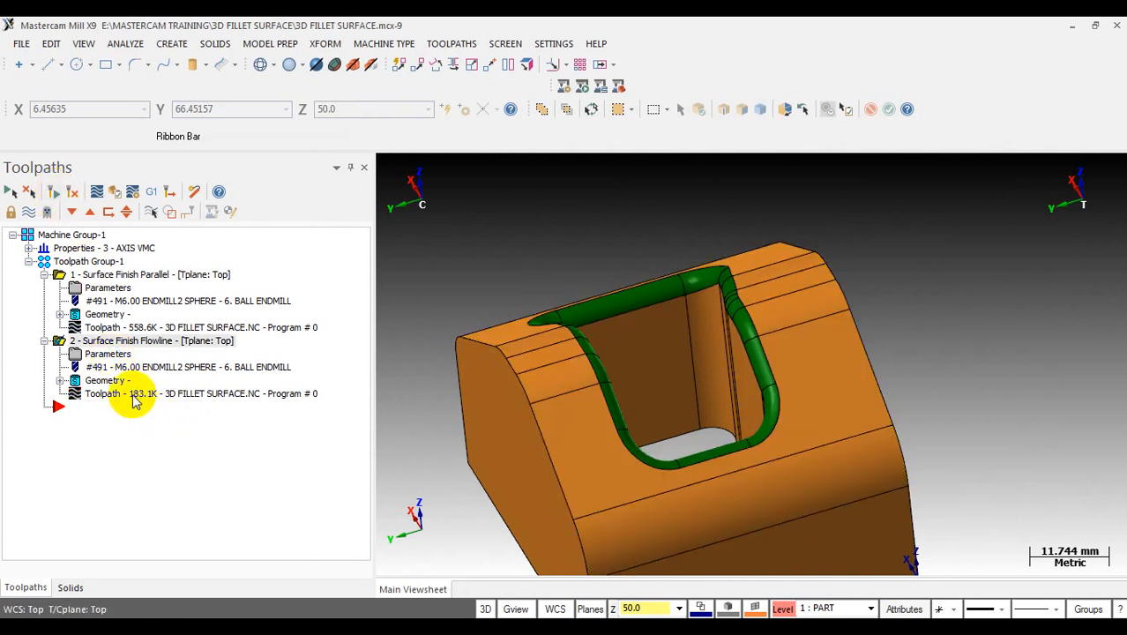
- Backplot the flowline toolpath with check surfaces to its end and examine close up how the passes cover the fillet edges
key(alt+t)
drag(635, 171, 1077, 167)
scroll(790, 337, up, 1)
scroll(505, 302, up, 2)
middle_drag(505, 302, 462, 303)
scroll(406, 419, up, 3)
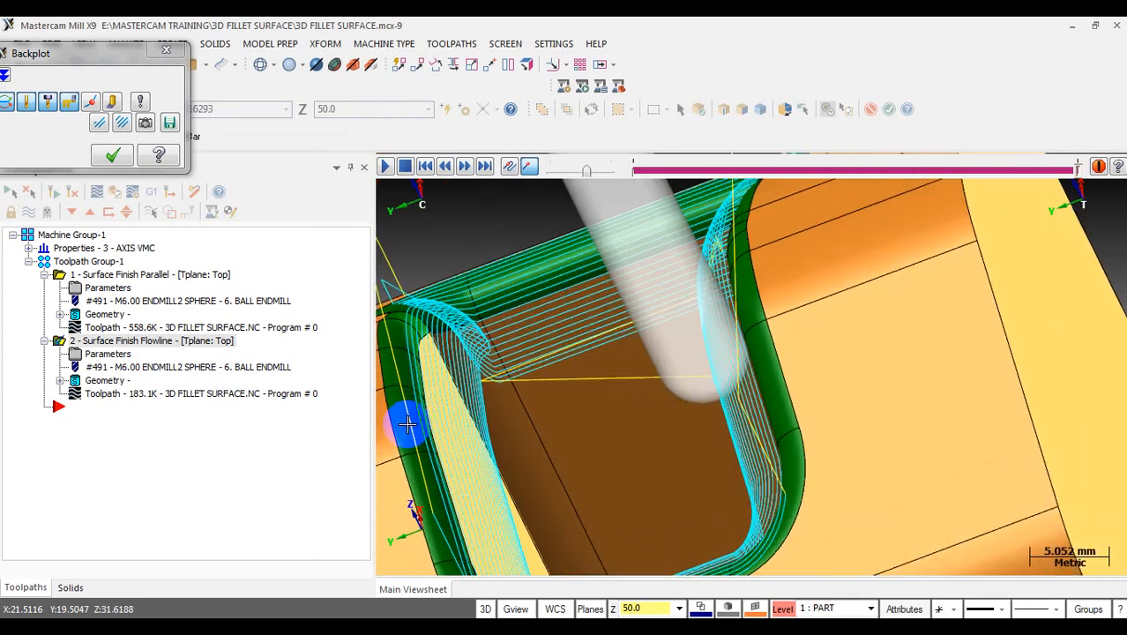
scroll(398, 350, down, 2)
scroll(396, 367, up, 1)
scroll(395, 367, up, 1)
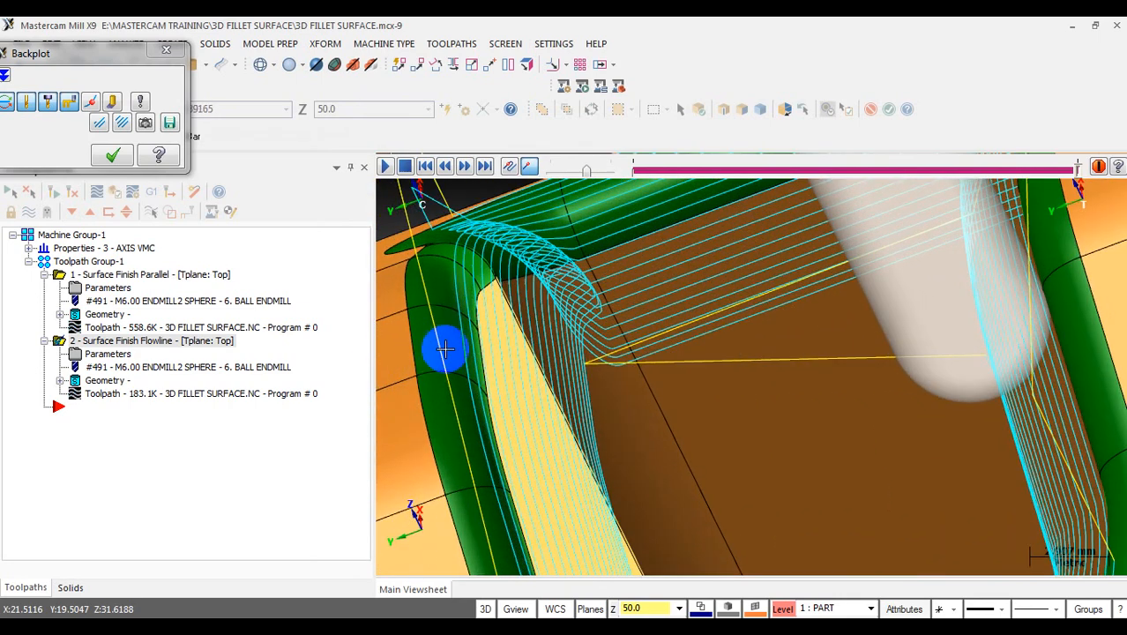
middle_drag(445, 347, 546, 344)
scroll(569, 367, down, 4)
scroll(570, 265, down, 1)
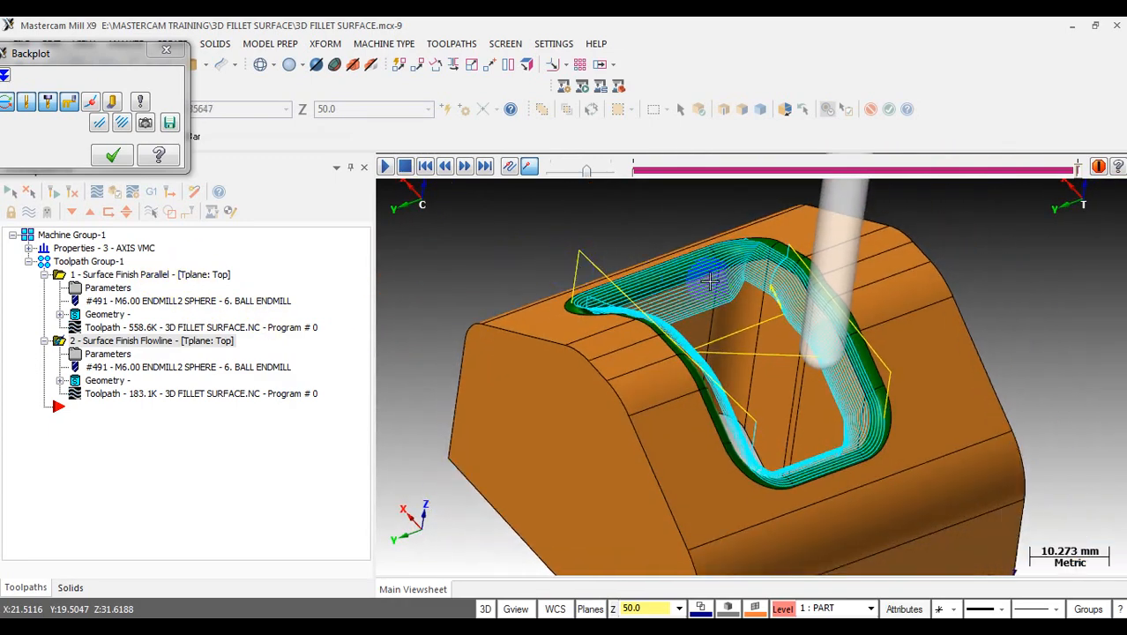
- Examine the flowline passes on the fillet from a slightly turned view and close the backplot
middle_drag(710, 281, 681, 281)
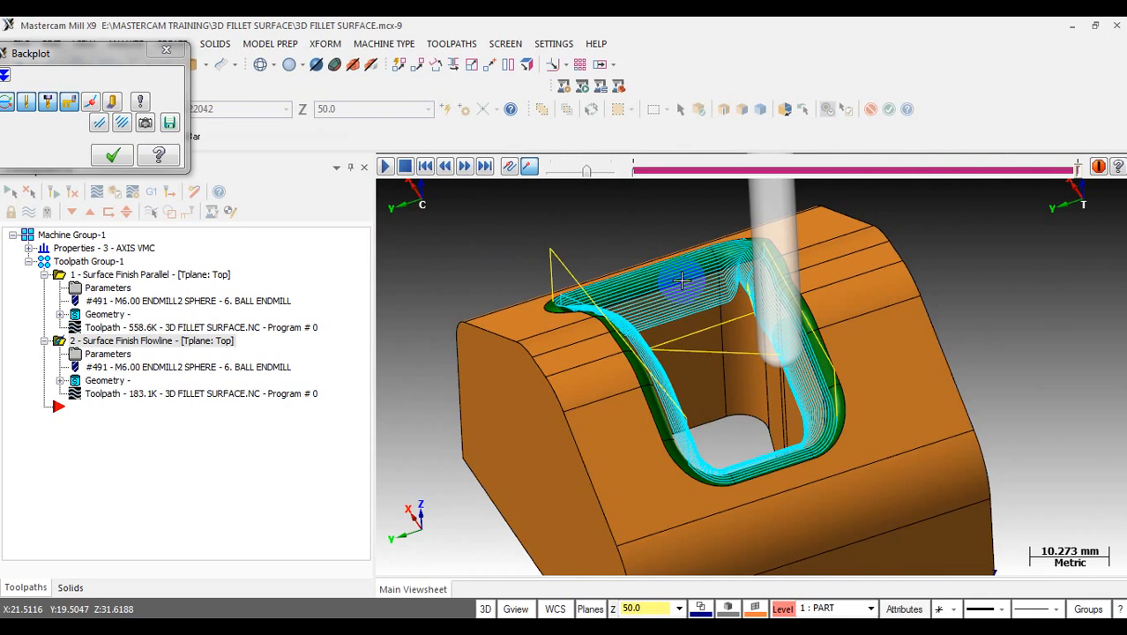
click(112, 155)
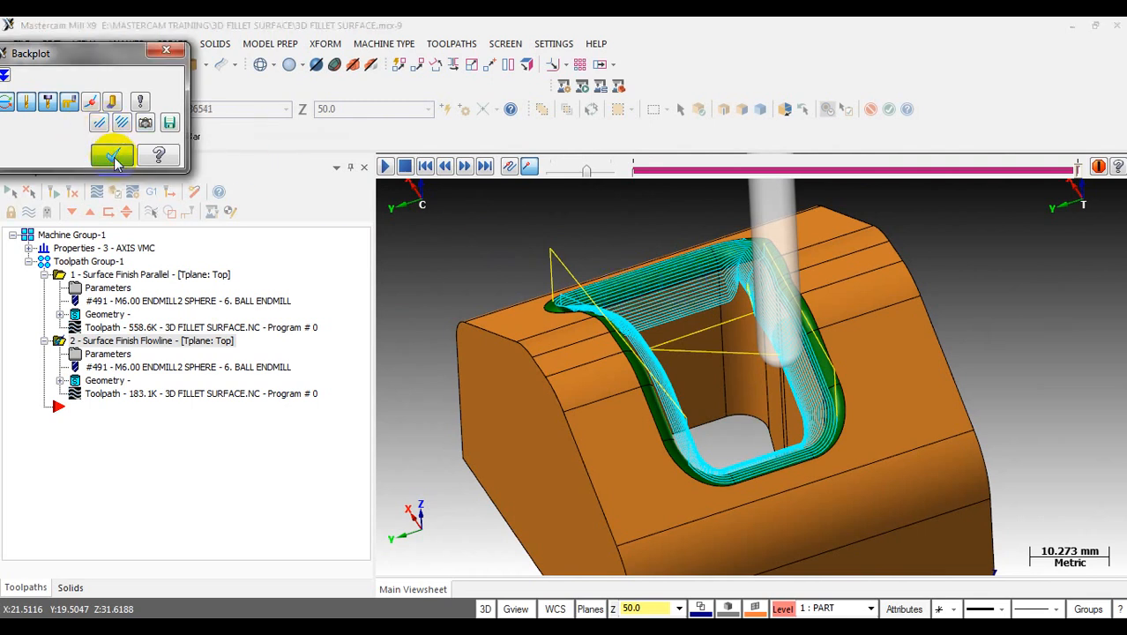
scroll(614, 254, down, 1)
scroll(614, 254, down, 1)
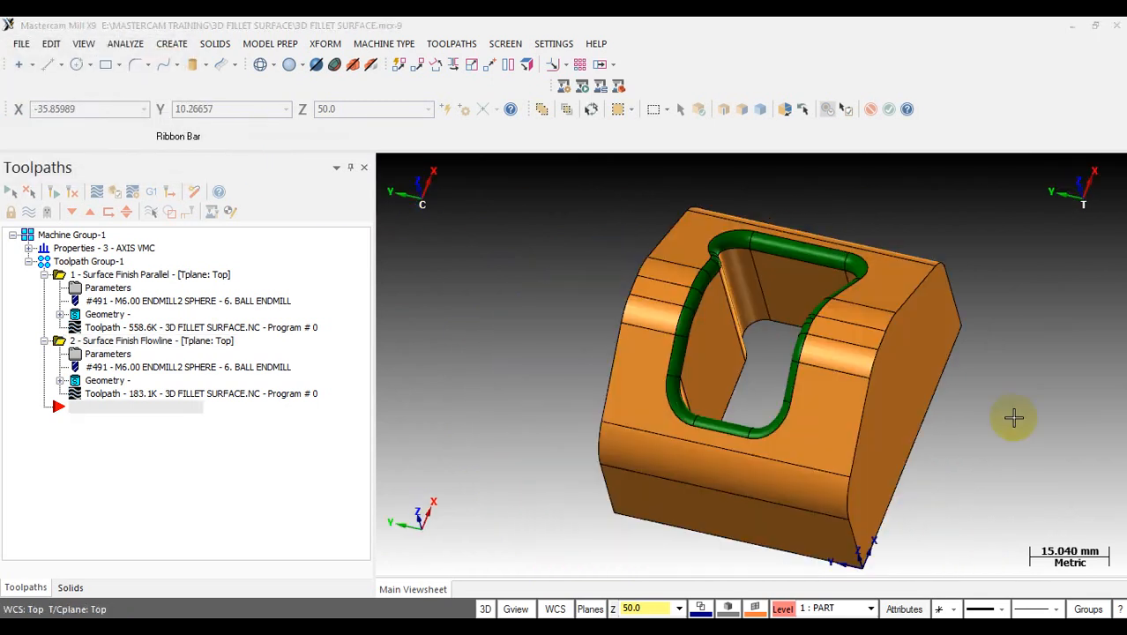
- Examine the green pocket fillet and its surrounding faces from several angles
scroll(846, 408, down, 1)
middle_drag(845, 408, 855, 383)
scroll(794, 339, up, 1)
mouse_move(787, 335)
middle_down()
mouse_move(799, 346)
mouse_move(792, 340)
middle_up()
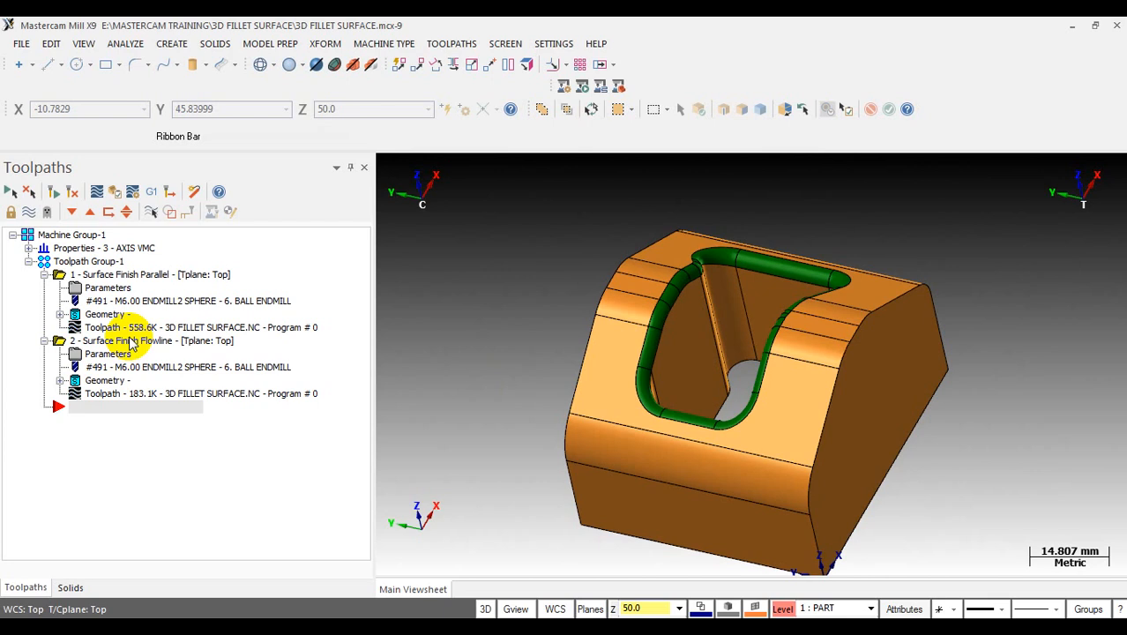
click(497, 393)
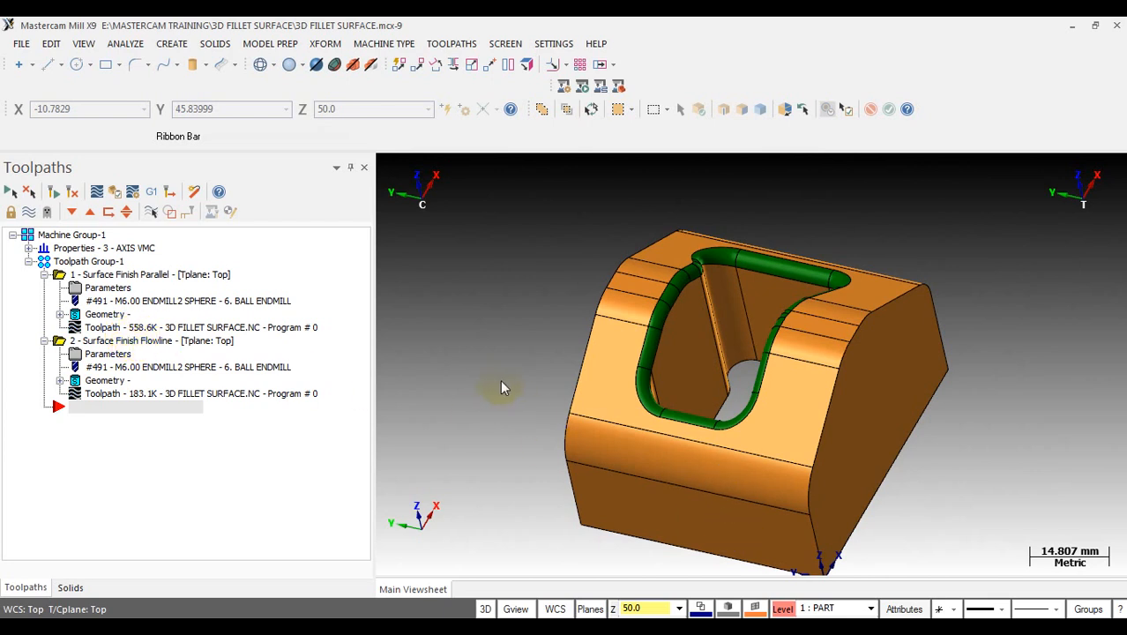
scroll(497, 379, up, 2)
scroll(497, 379, down, 1)
scroll(500, 305, down, 2)
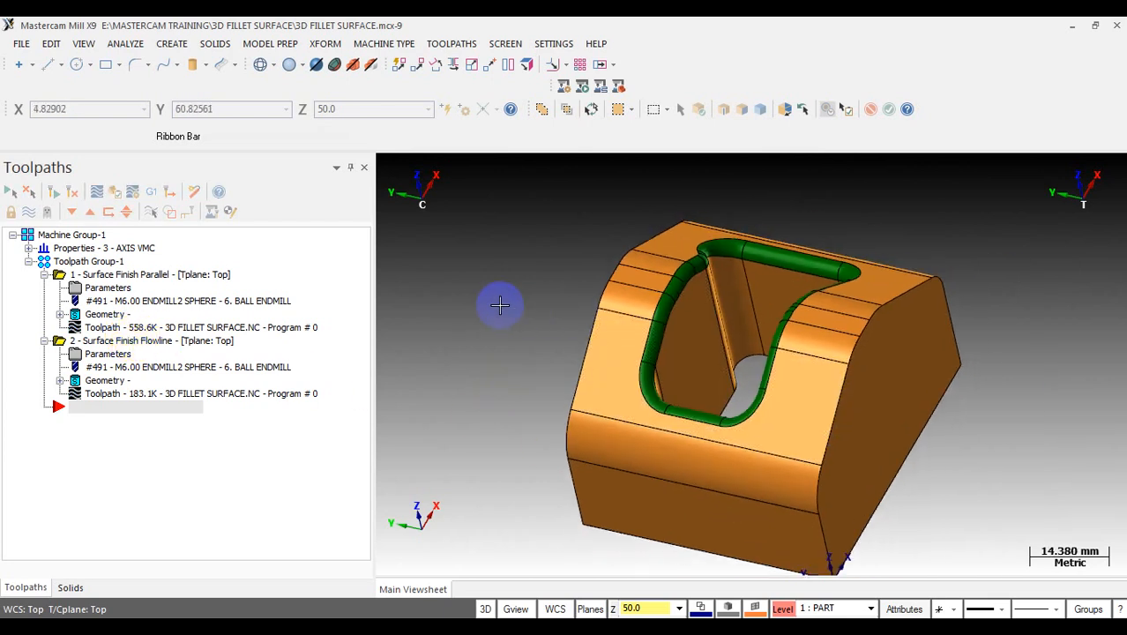
middle_drag(665, 354, 711, 327)
scroll(721, 330, up, 4)
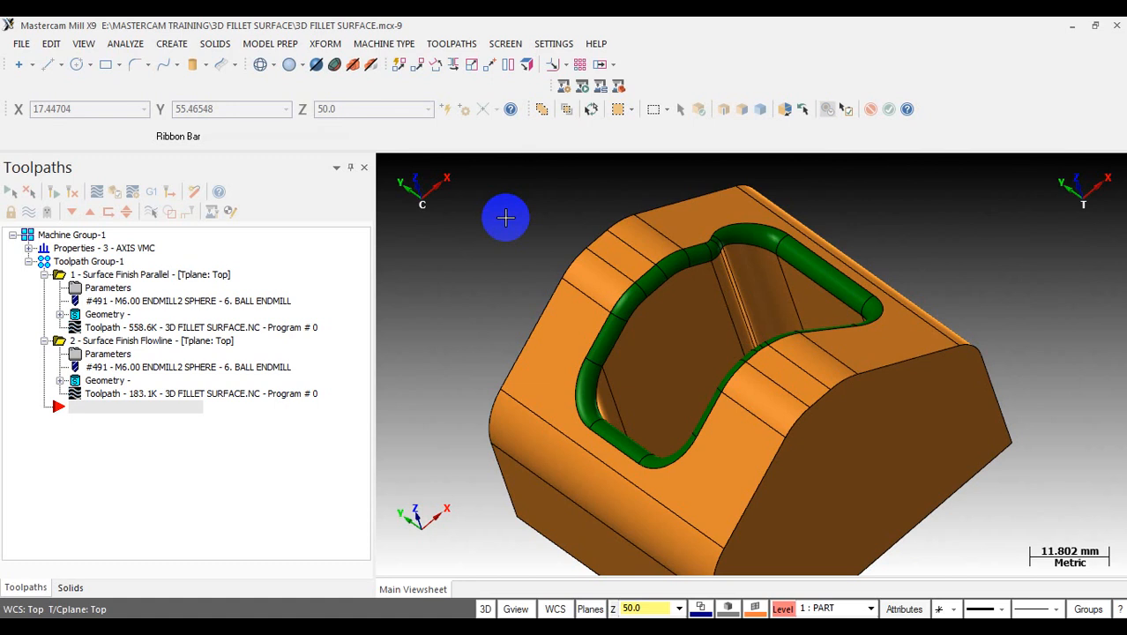
scroll(505, 217, down, 2)
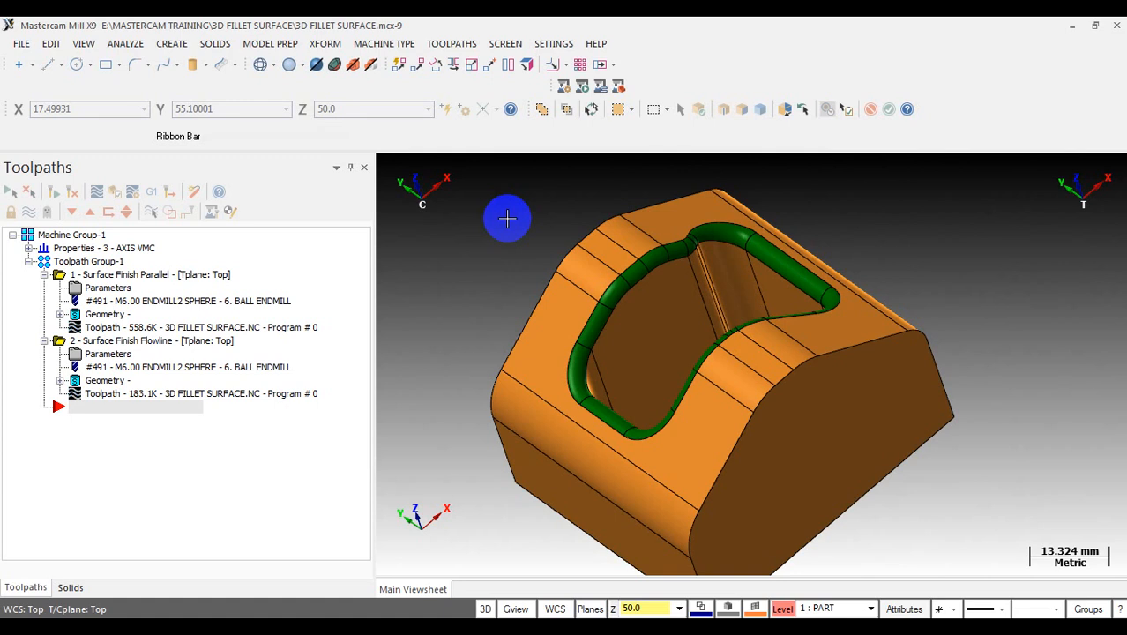
scroll(740, 304, up, 2)
mouse_move(714, 286)
middle_down()
mouse_move(769, 312)
mouse_move(735, 284)
middle_up()
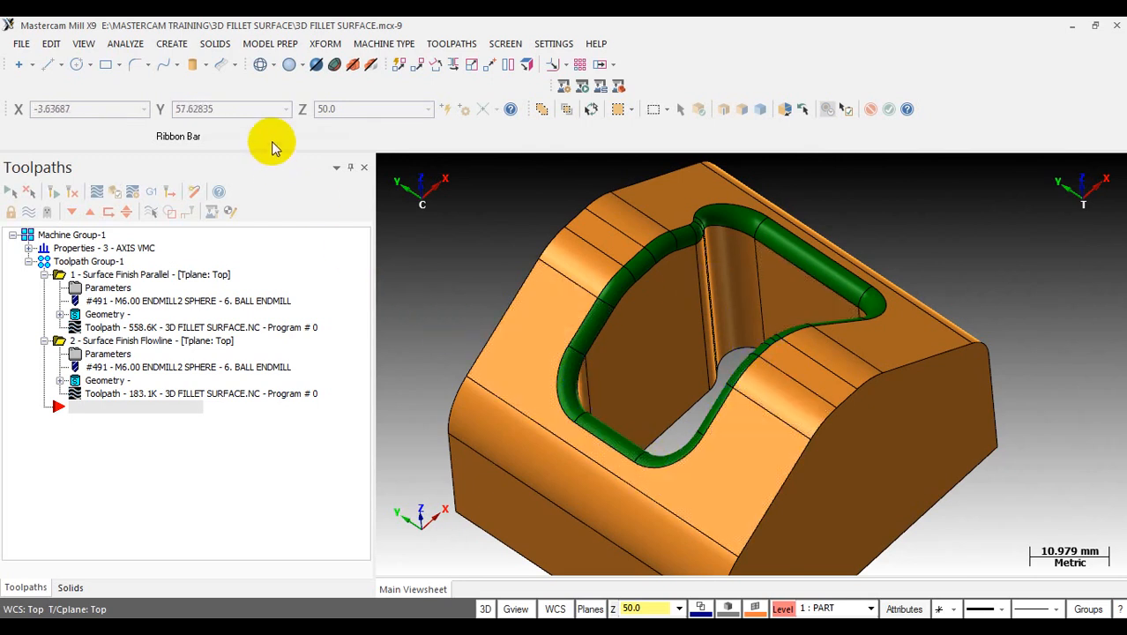
click(172, 43)
mouse_move(233, 171)
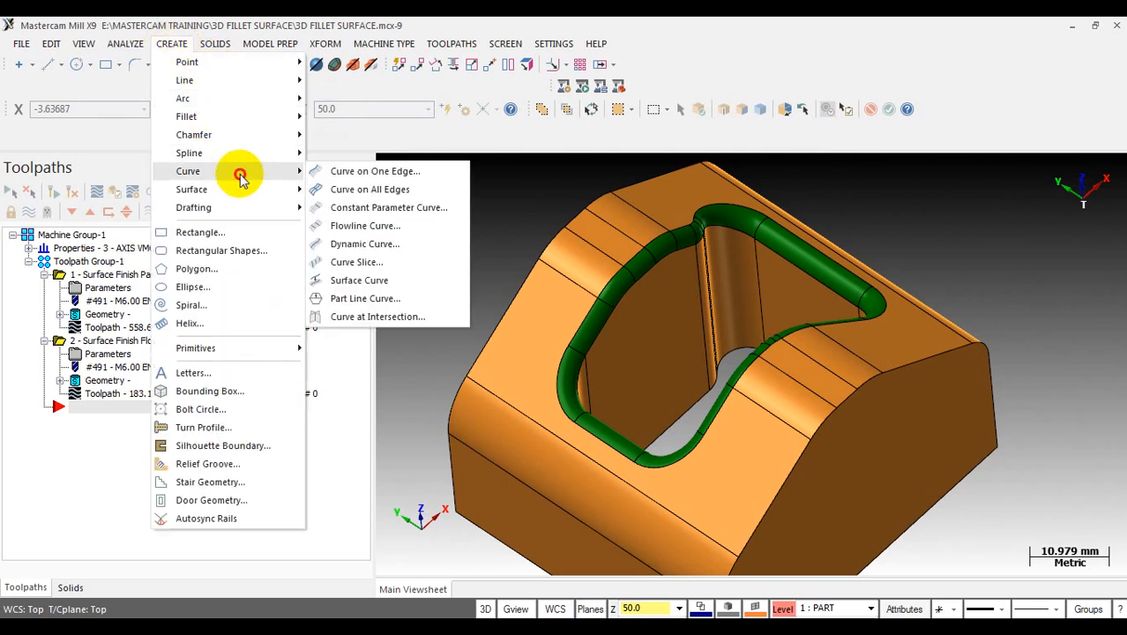
click(394, 172)
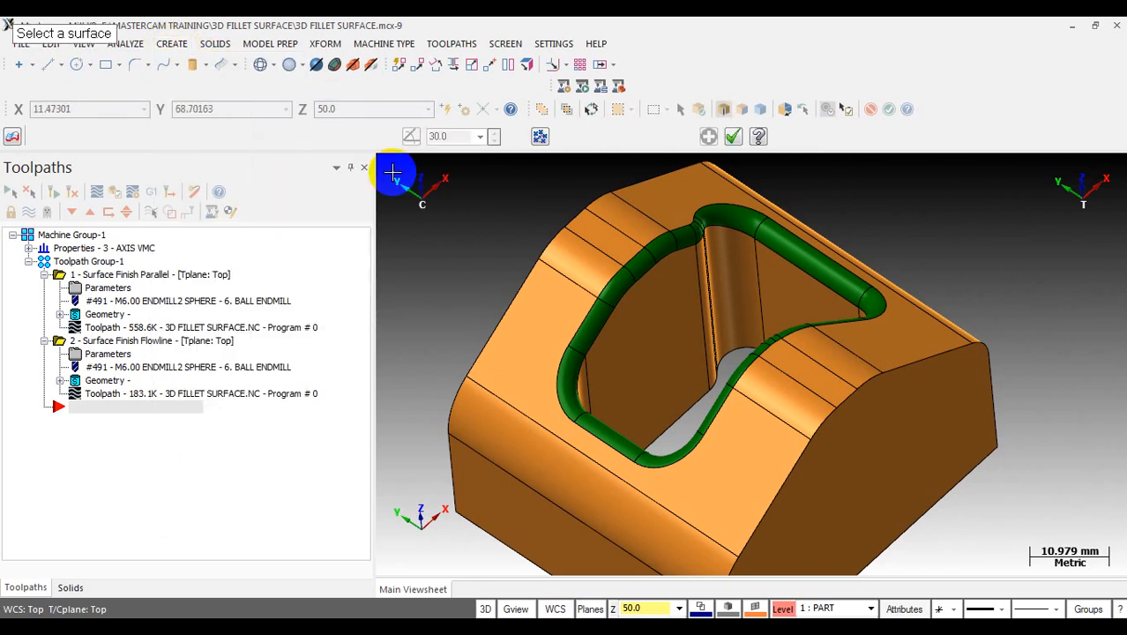
scroll(711, 247, up, 2)
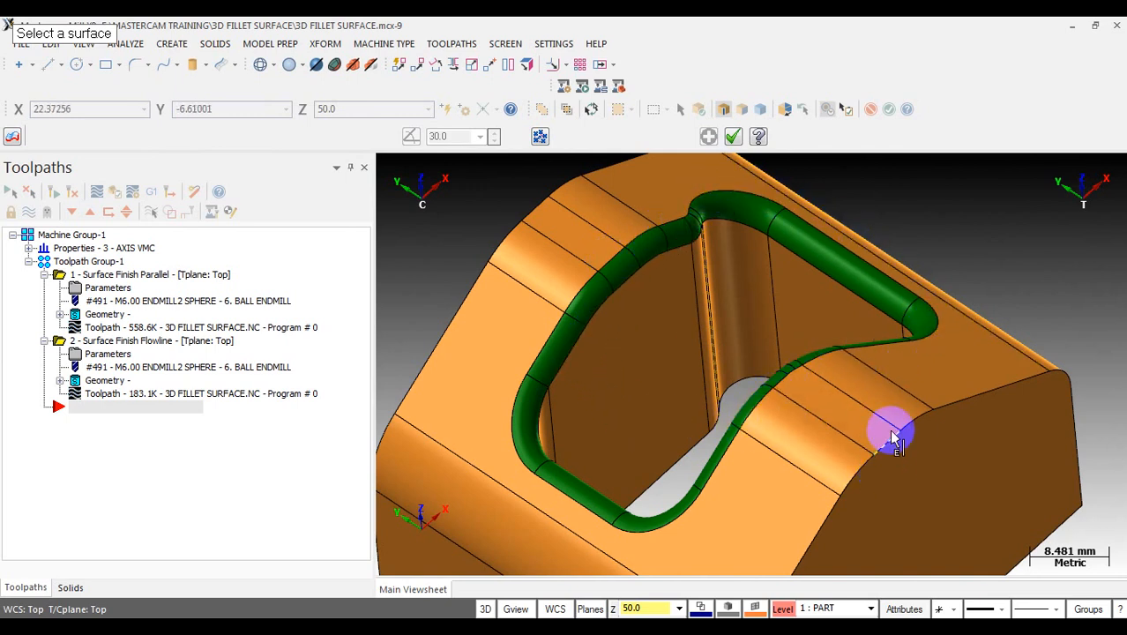
scroll(893, 429, down, 2)
- Set the wireframe color to red
click(724, 609)
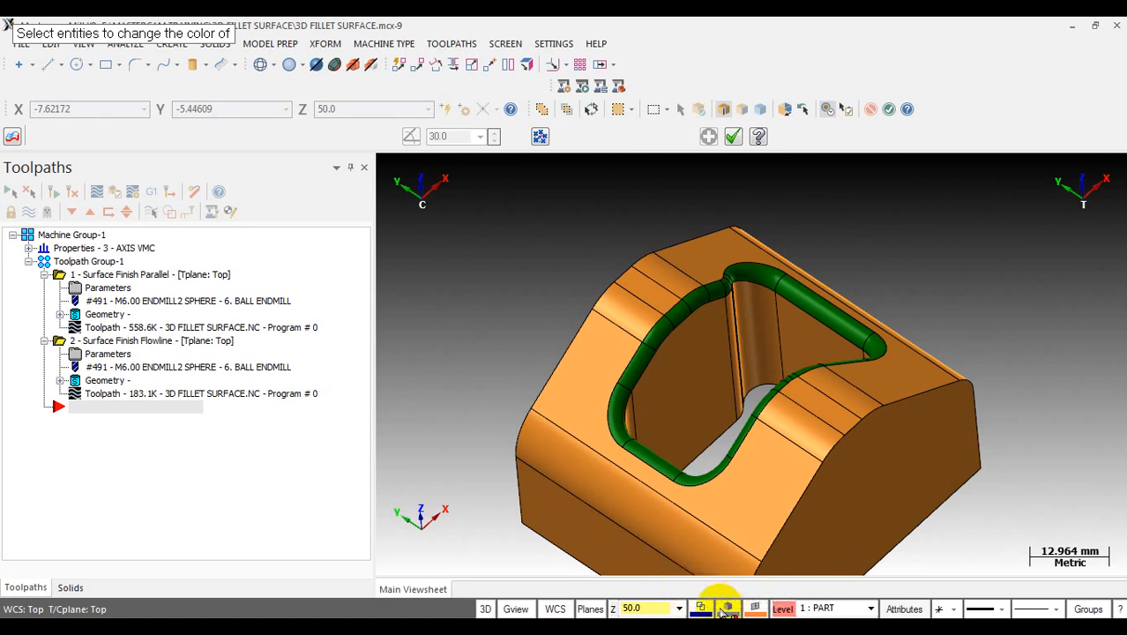
click(701, 609)
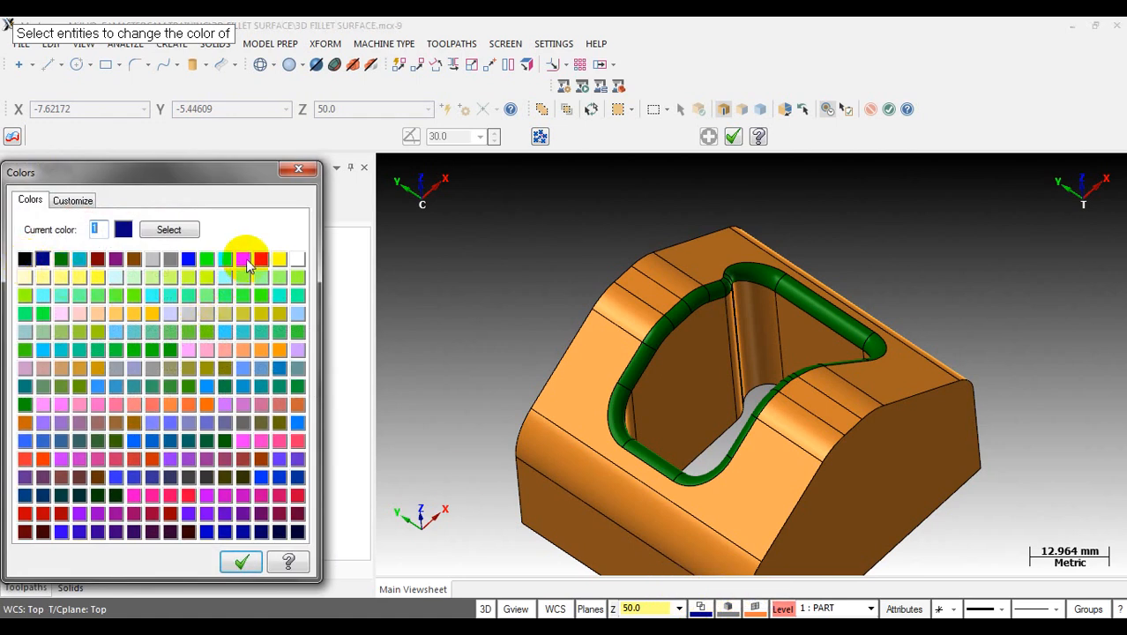
click(242, 258)
click(241, 561)
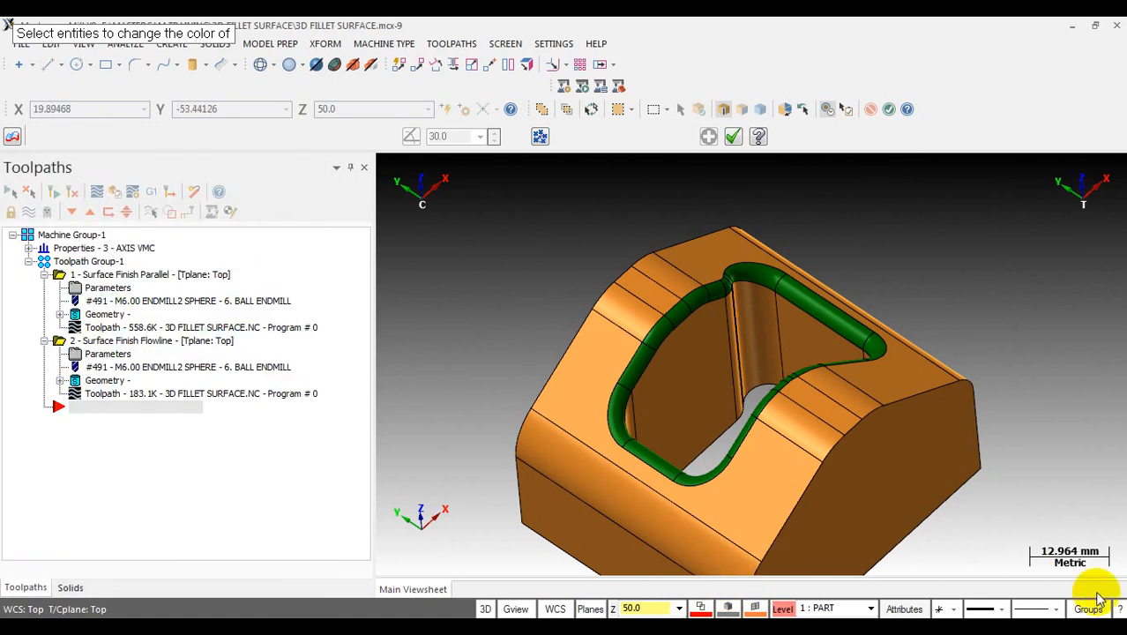
- Set the line width for new geometry to the second-thickest option
click(1033, 610)
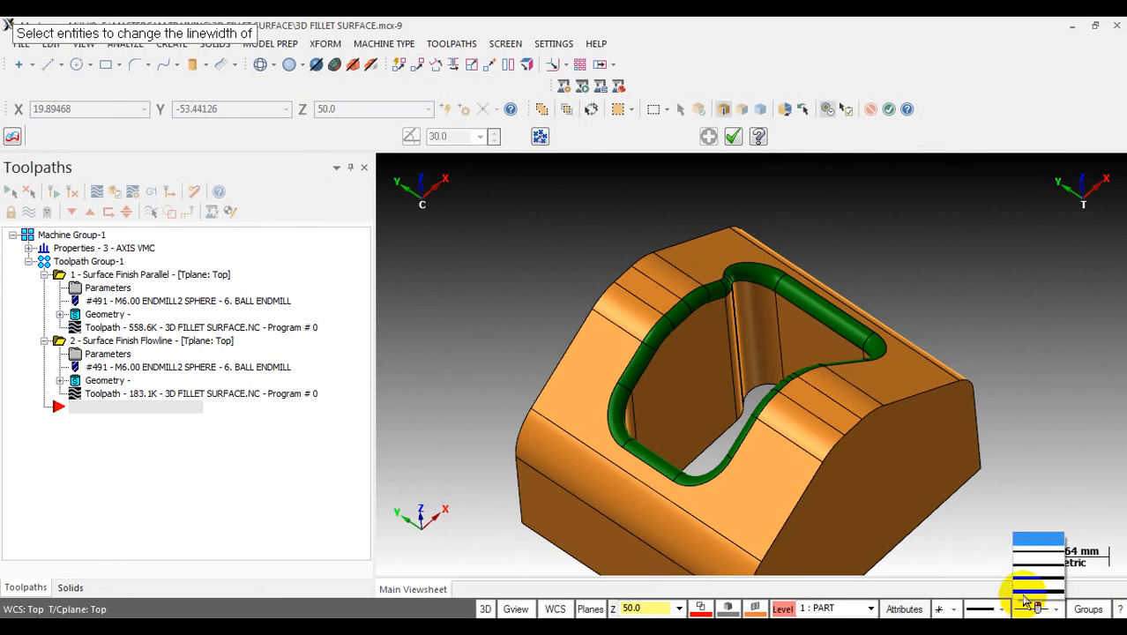
click(1033, 575)
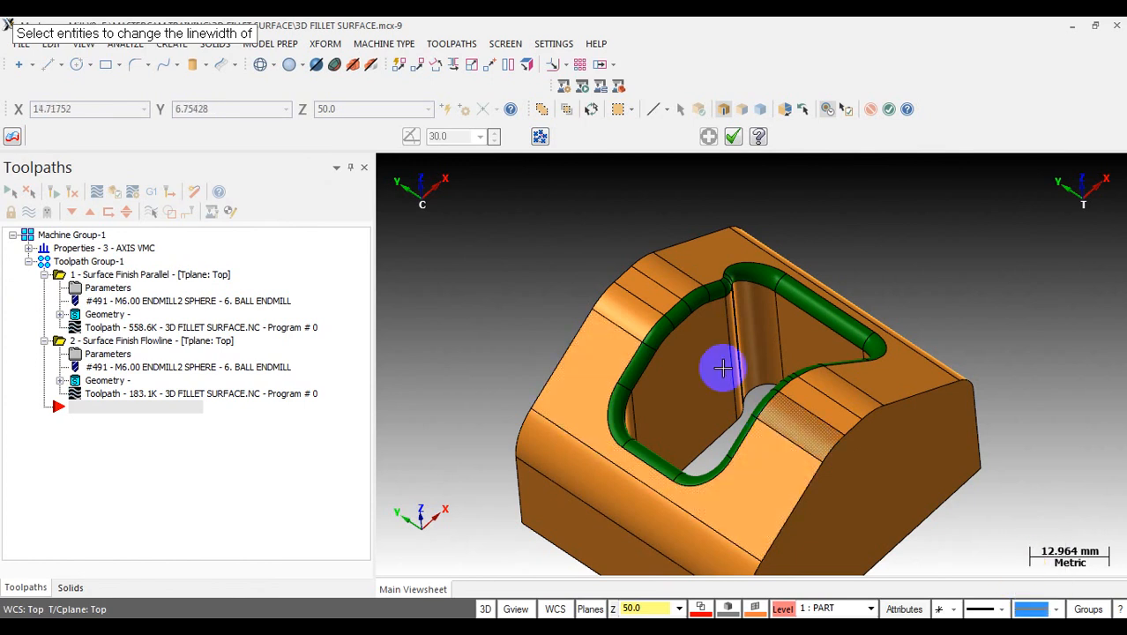
scroll(670, 315, up, 2)
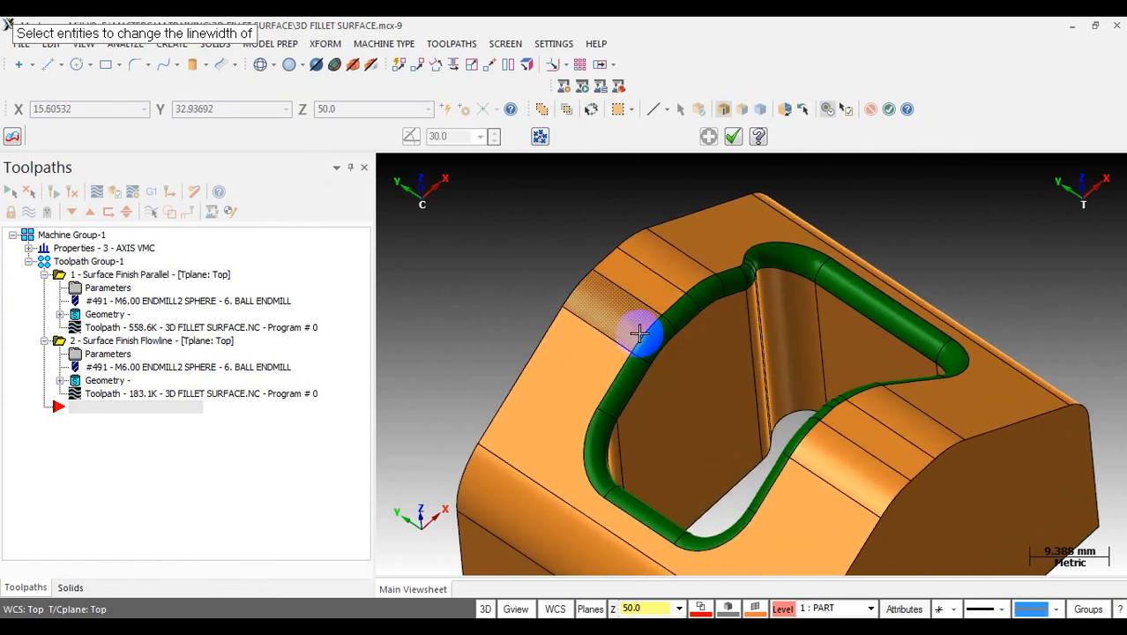
scroll(636, 327, up, 1)
scroll(508, 258, up, 1)
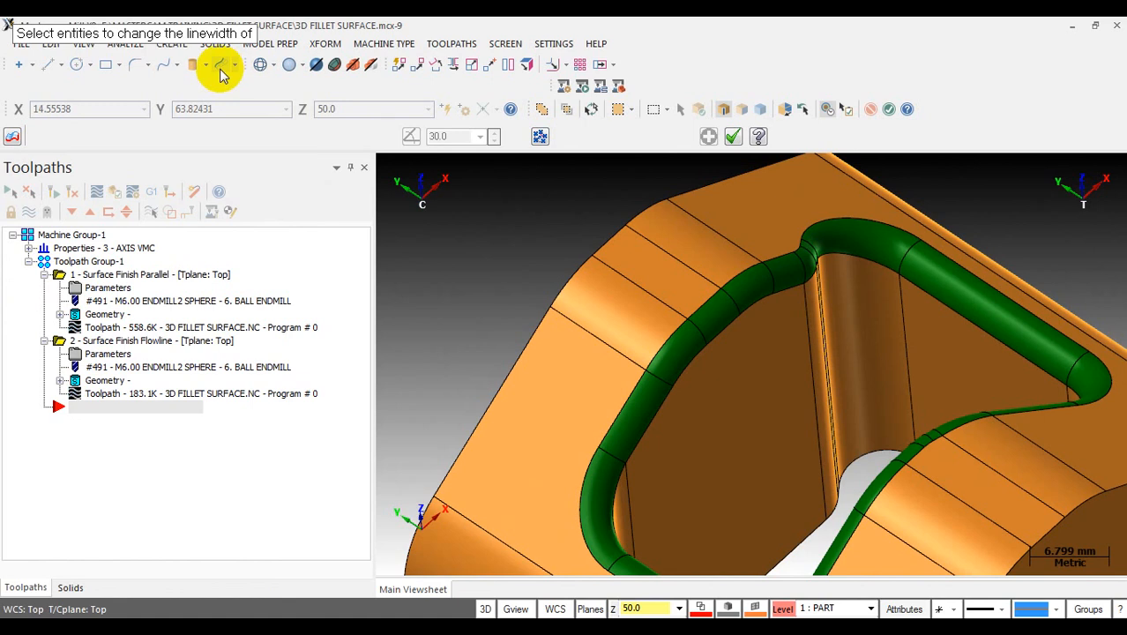
scroll(608, 225, down, 2)
scroll(655, 232, down, 1)
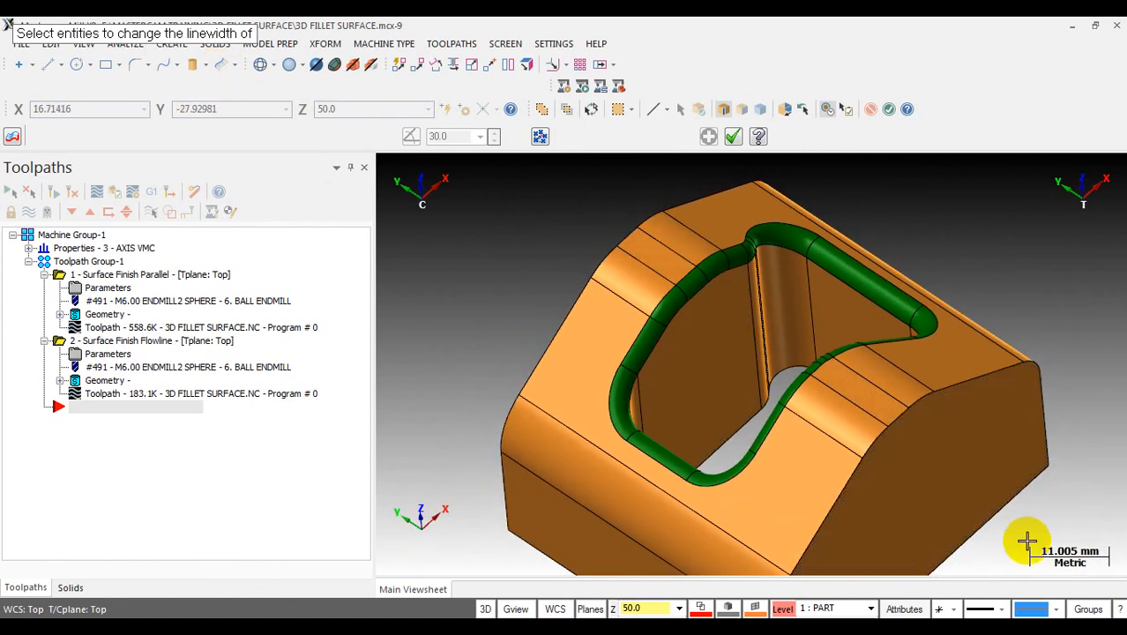
click(1034, 609)
click(1044, 577)
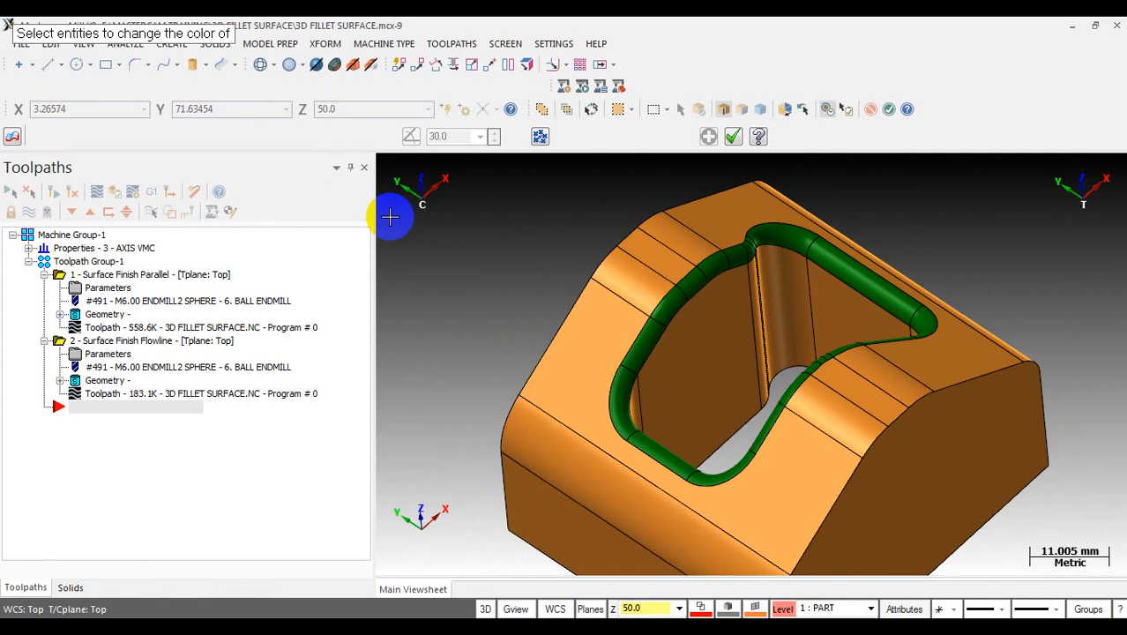
- Create Curve on One Edge curves along the fillet's outer edge, from the curved side segments through the notch and around the adjoining corner arc
click(171, 43)
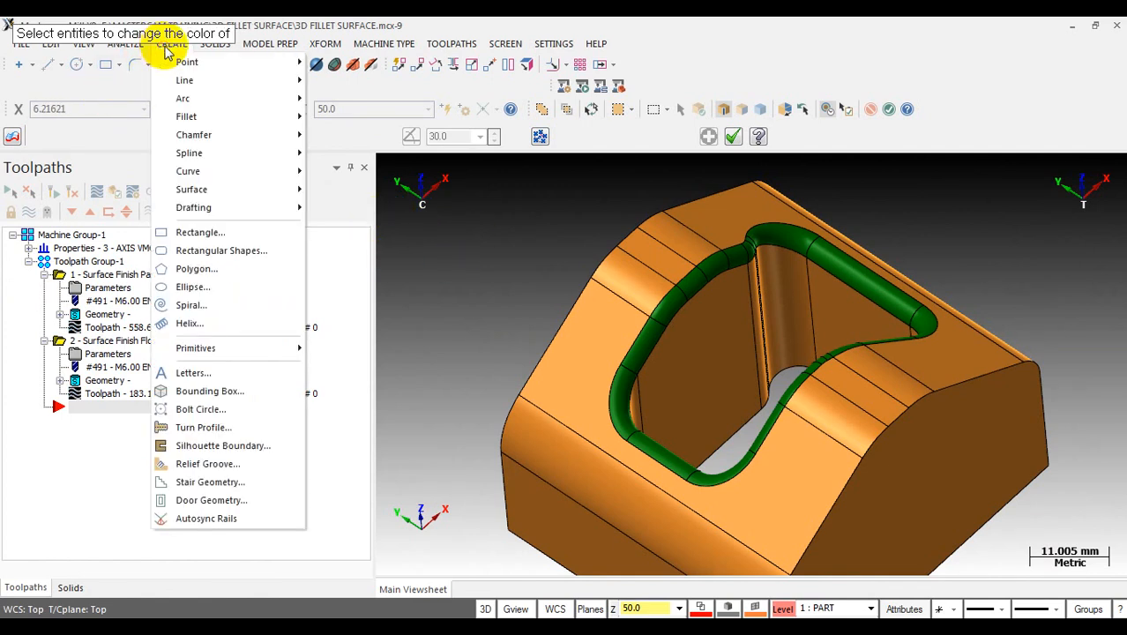
mouse_move(249, 172)
click(388, 189)
scroll(688, 273, up, 3)
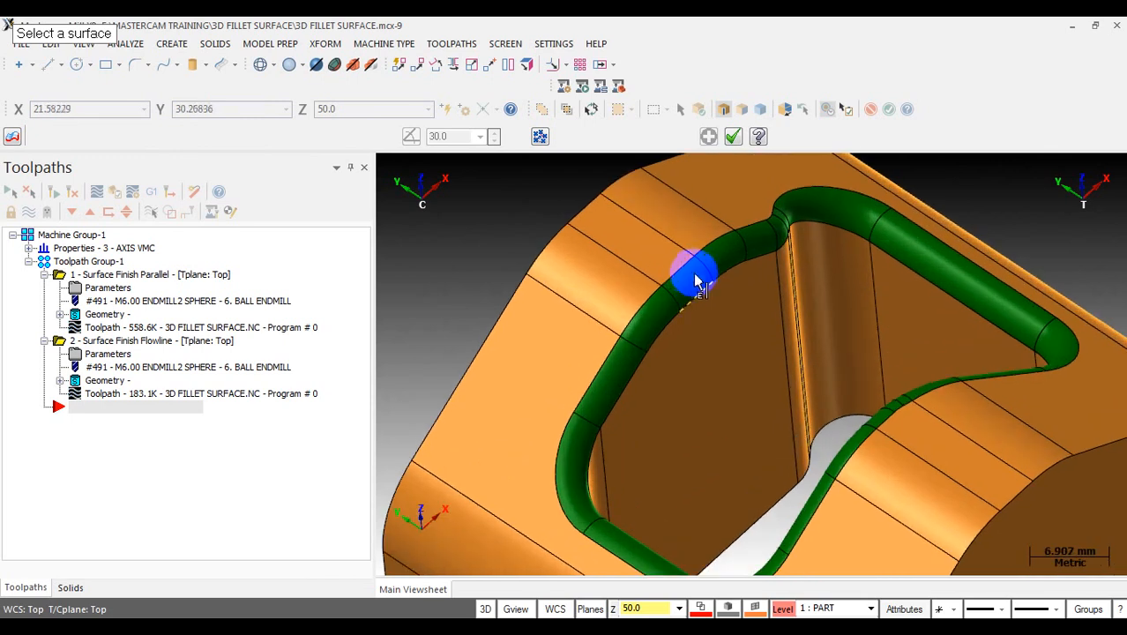
click(697, 262)
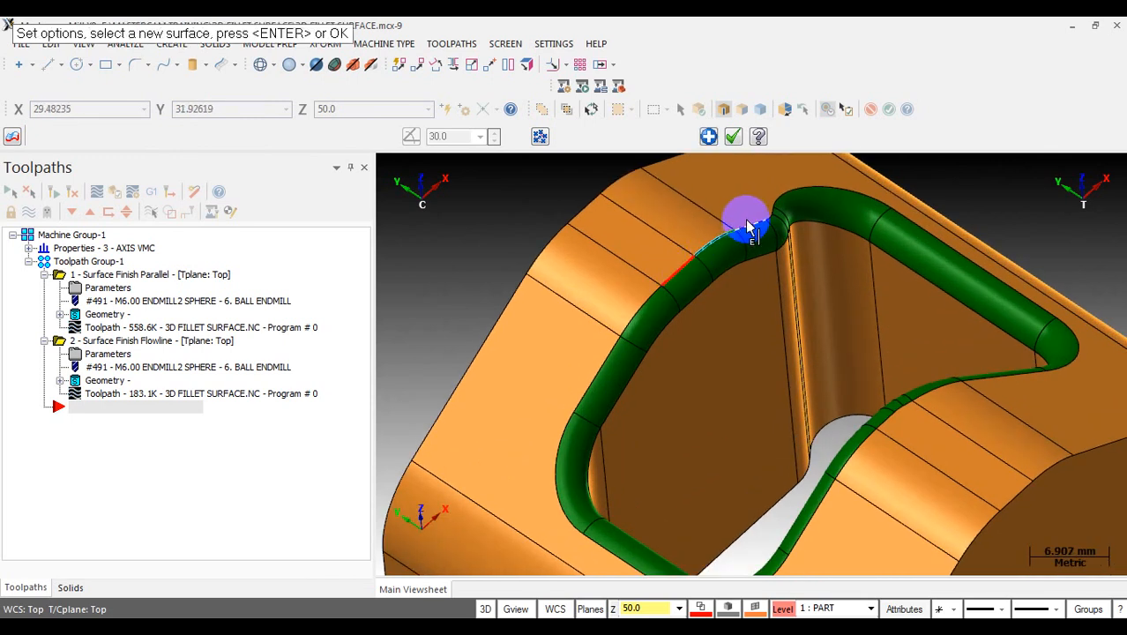
scroll(774, 218, up, 2)
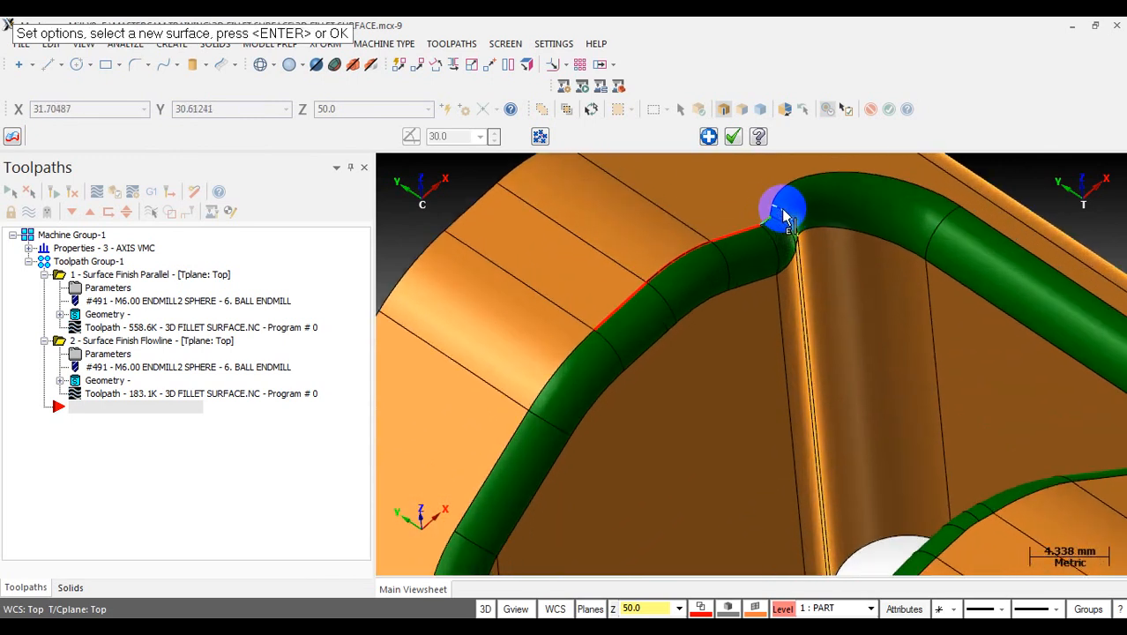
scroll(781, 197, down, 2)
middle_drag(864, 212, 747, 229)
scroll(749, 232, up, 2)
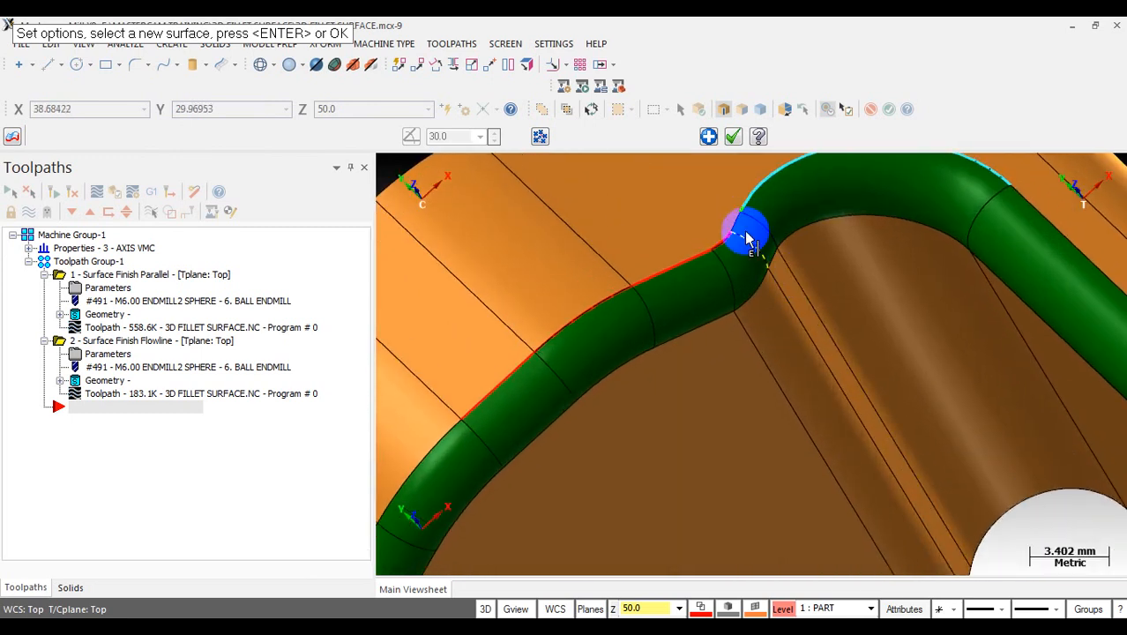
scroll(738, 228, down, 2)
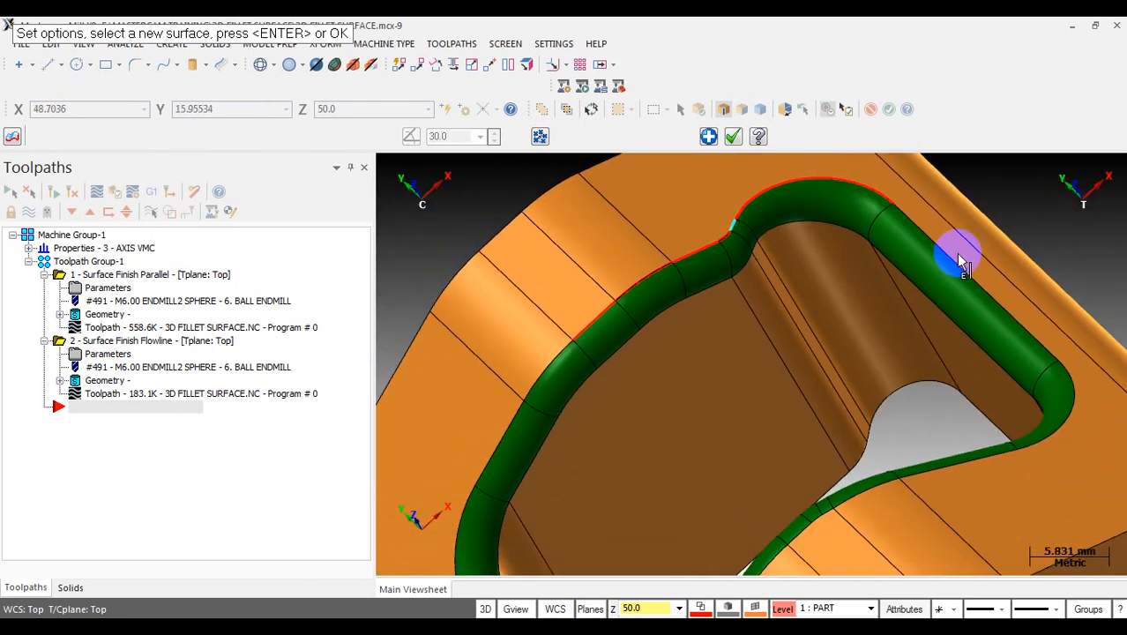
- Continue the edge curves along the straight side and around the rest of the fillet's outer edge to complete the loop
click(957, 262)
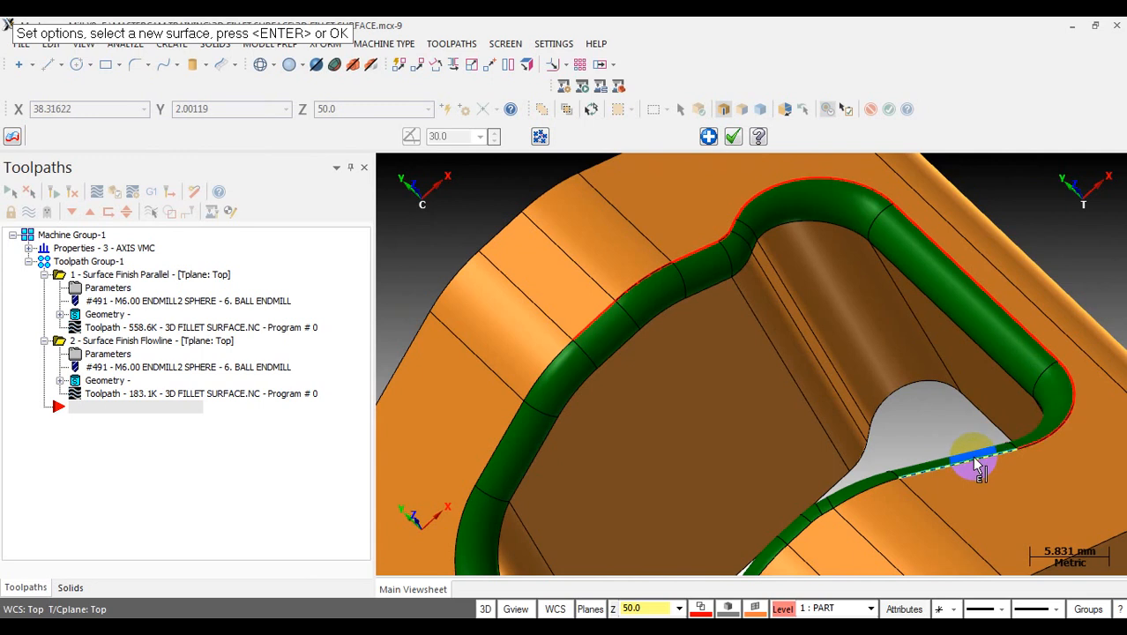
scroll(970, 458, down, 2)
scroll(885, 499, up, 4)
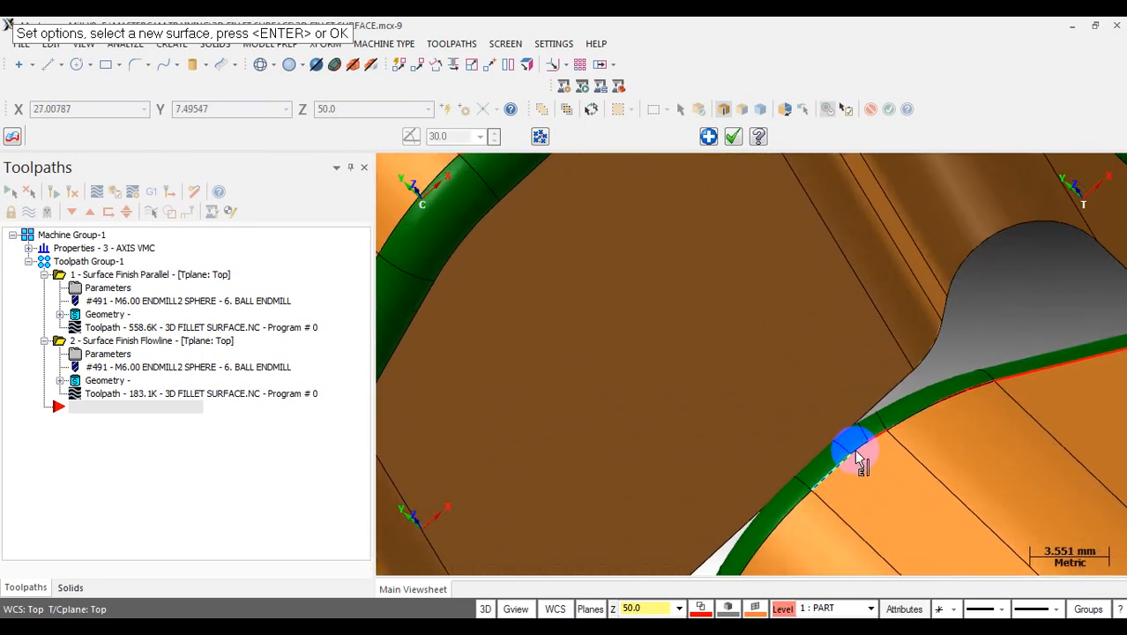
scroll(862, 375, down, 3)
scroll(862, 371, down, 1)
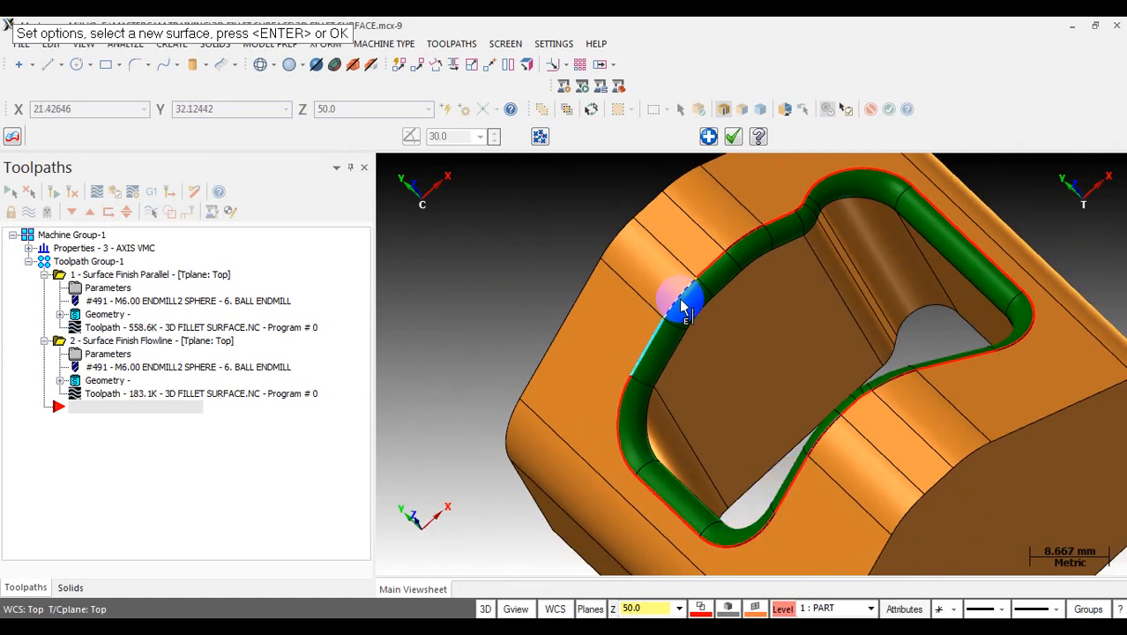
- Create Curve on One Edge curves along the fillet's inner edge, from the curved side segments into the notch
middle_drag(714, 350, 754, 348)
mouse_move(843, 310)
middle_down()
mouse_move(816, 324)
mouse_move(654, 327)
middle_up()
scroll(693, 320, up, 3)
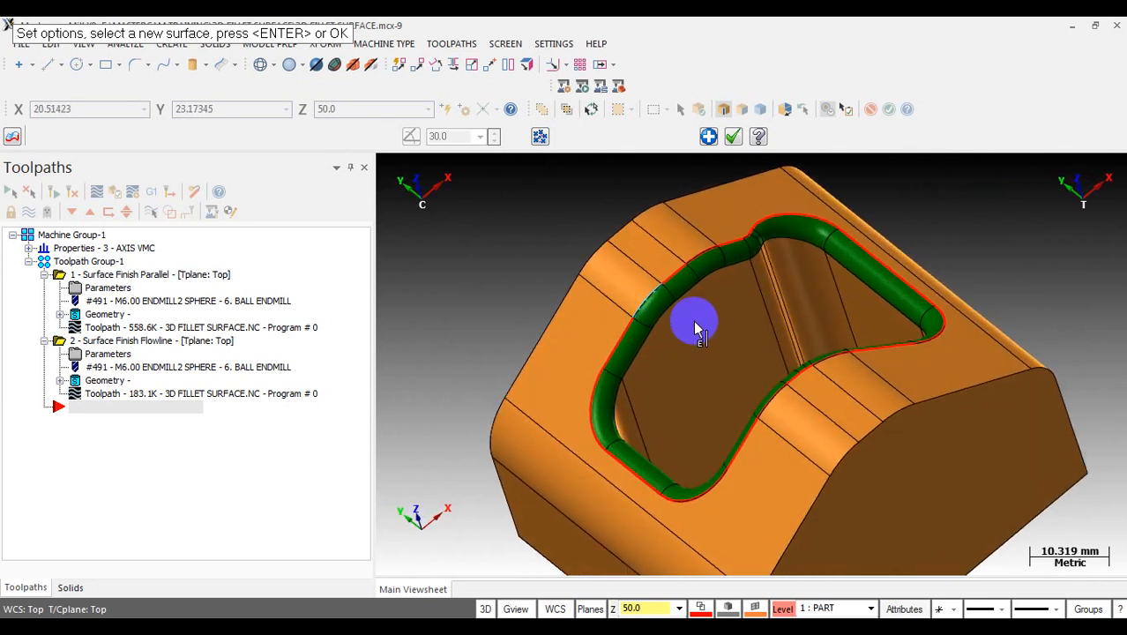
scroll(694, 318, down, 2)
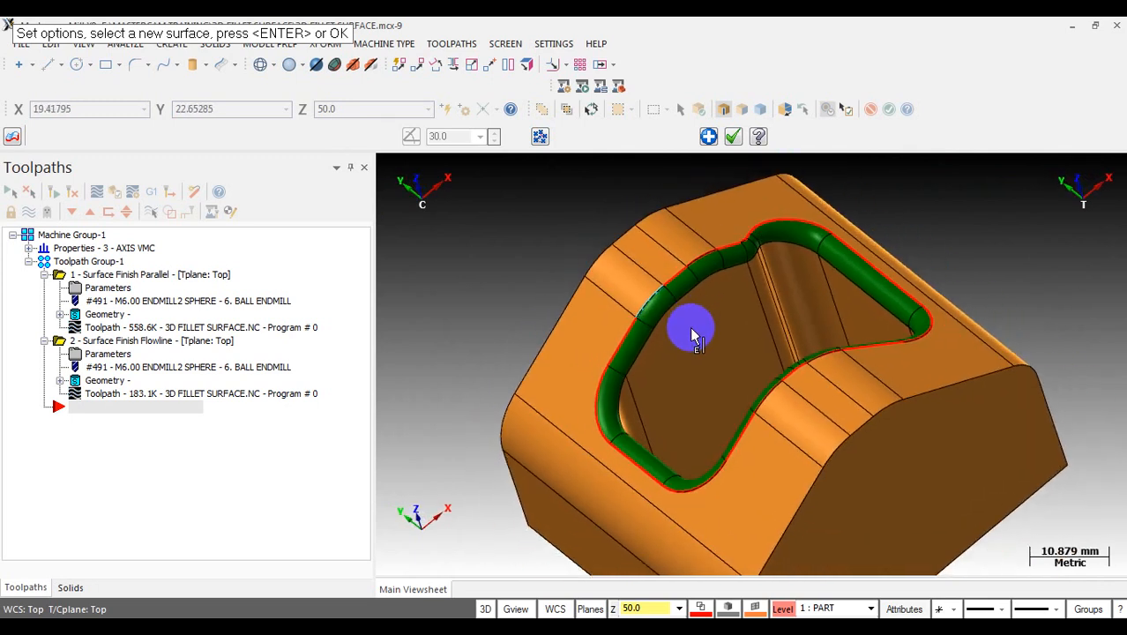
mouse_move(691, 329)
middle_down()
mouse_move(718, 322)
mouse_move(706, 324)
middle_up()
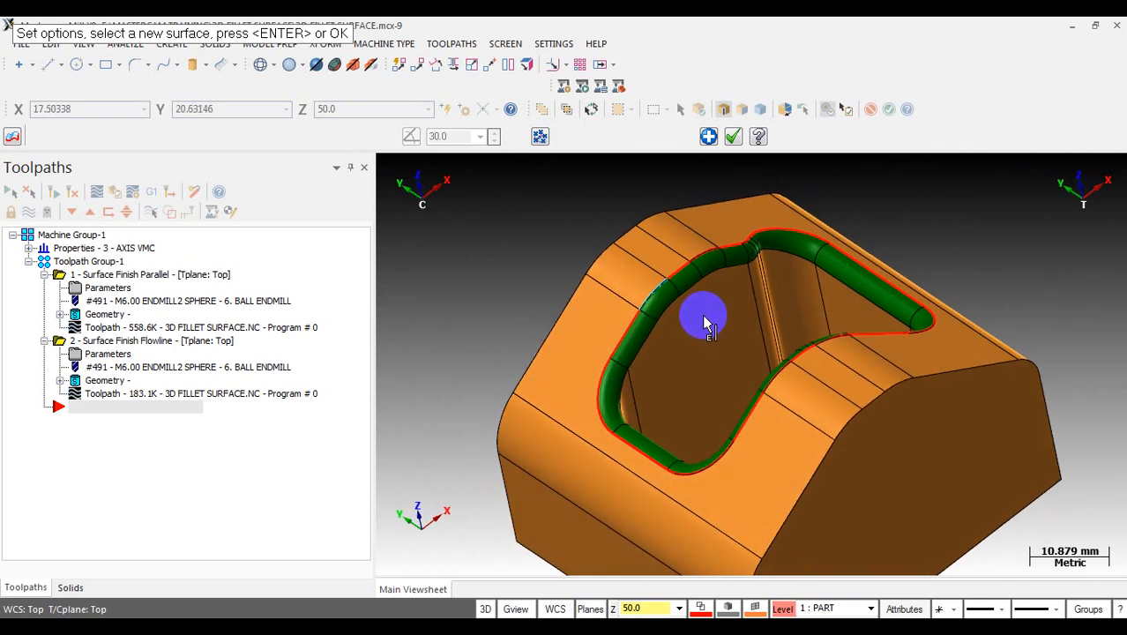
scroll(701, 319, up, 2)
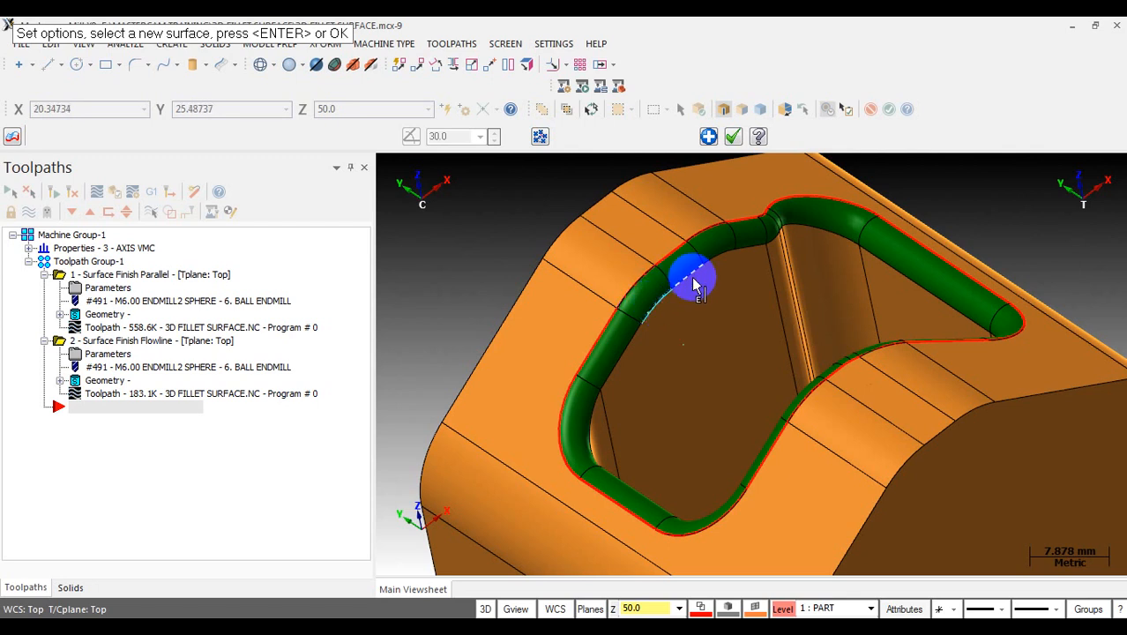
scroll(748, 252, up, 4)
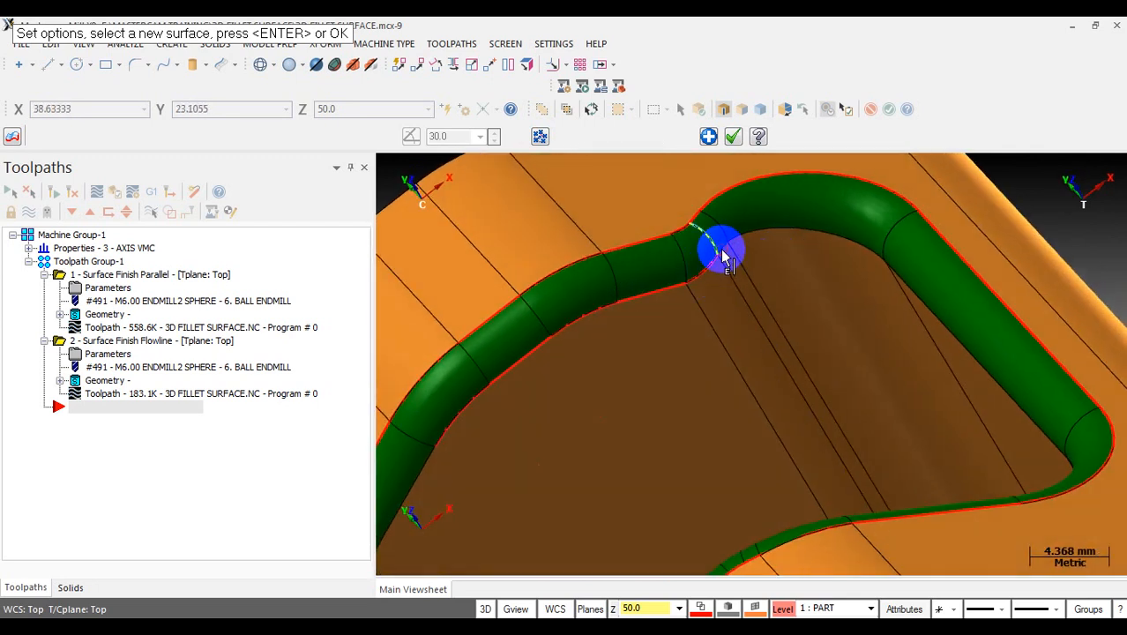
scroll(722, 254, up, 5)
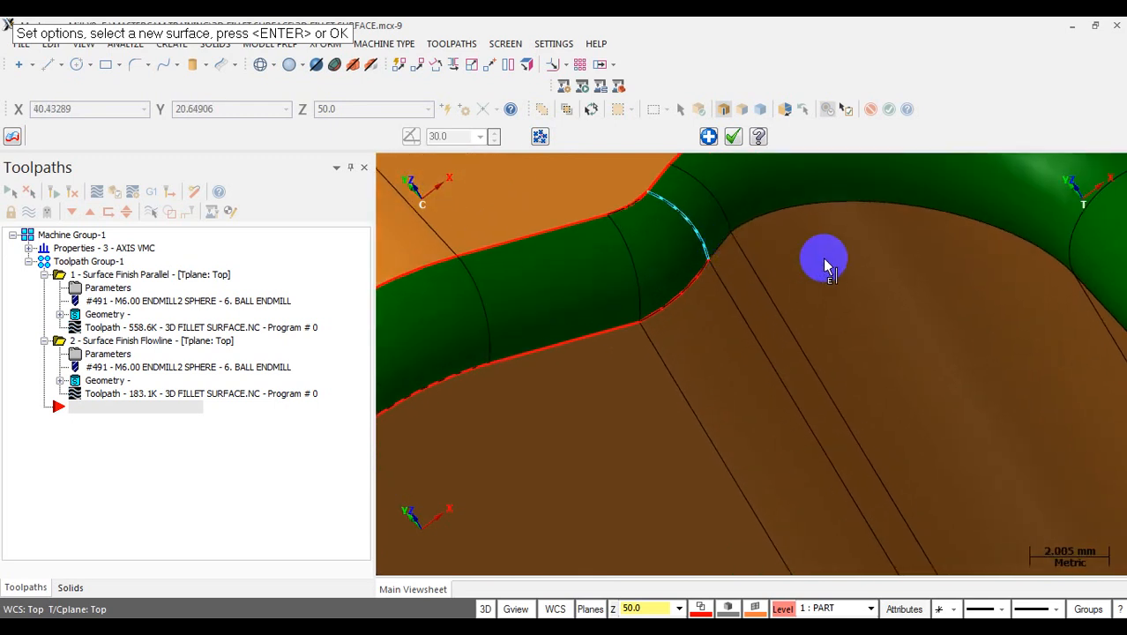
scroll(743, 265, up, 1)
click(712, 245)
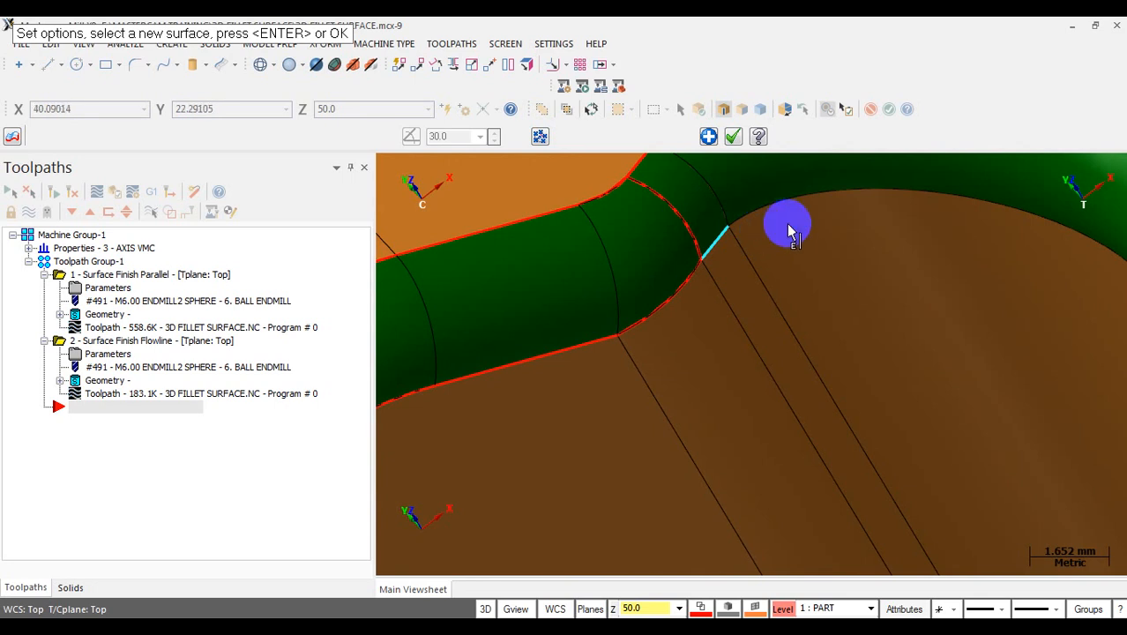
- Continue the inner edge curves around the corner arc, along the straight side and down the opposite curved side
scroll(789, 231, down, 1)
middle_drag(772, 204, 904, 253)
scroll(767, 219, down, 6)
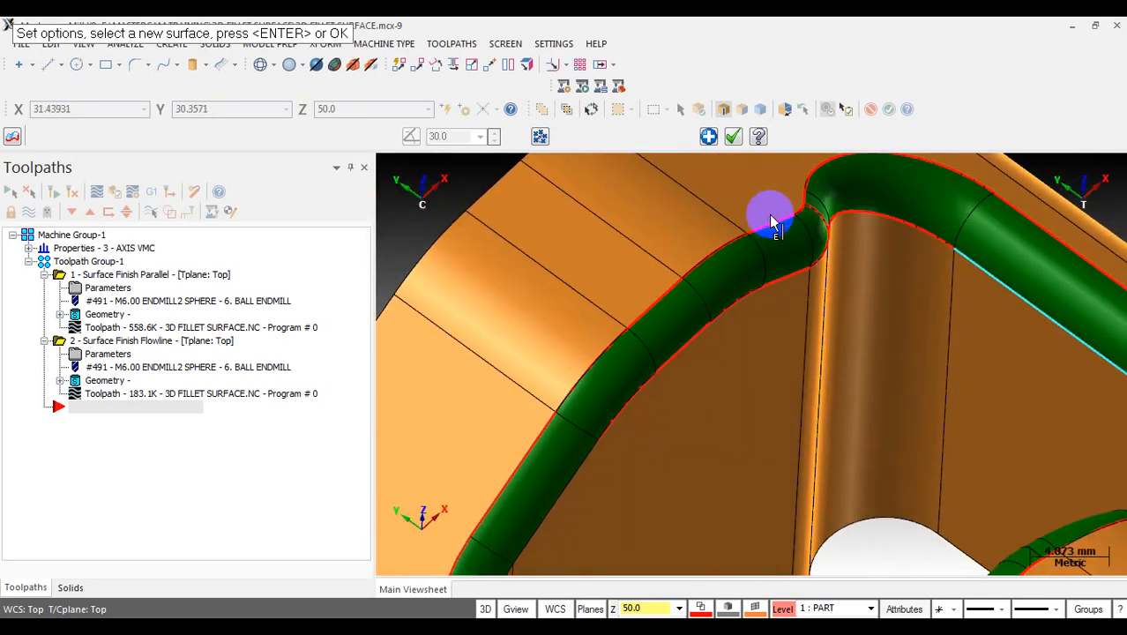
middle_drag(919, 342, 1011, 402)
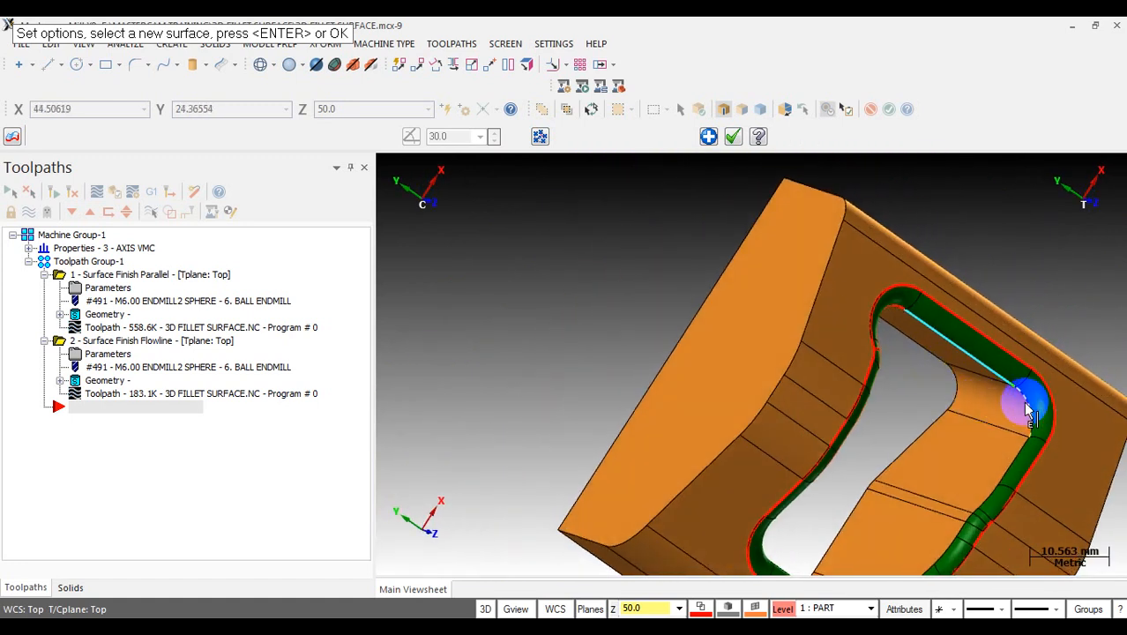
scroll(974, 510, up, 3)
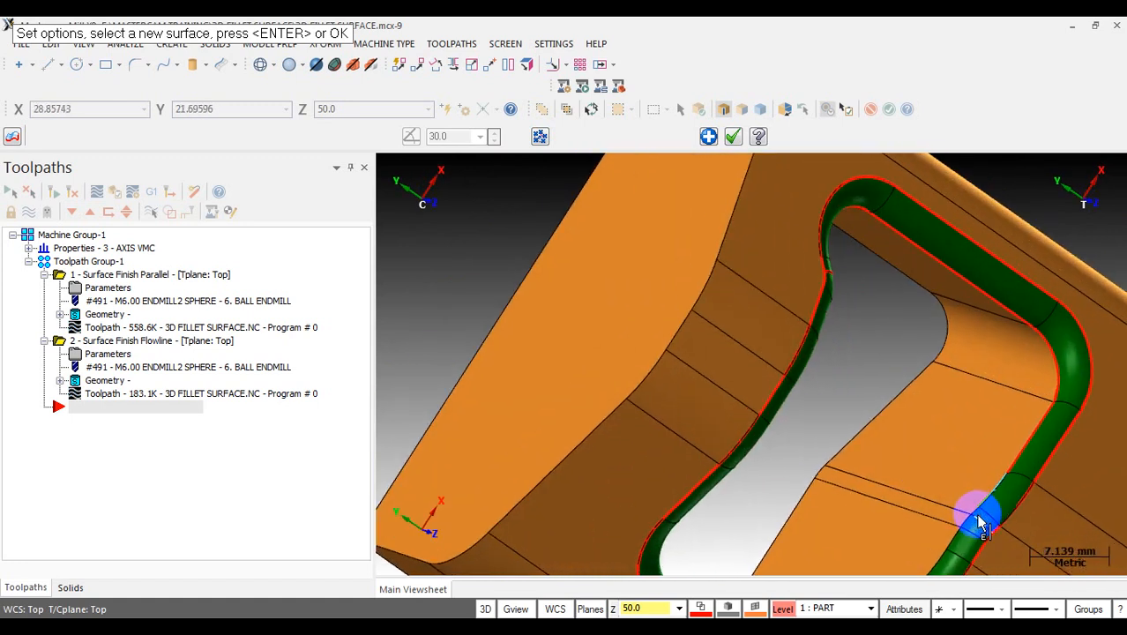
click(958, 521)
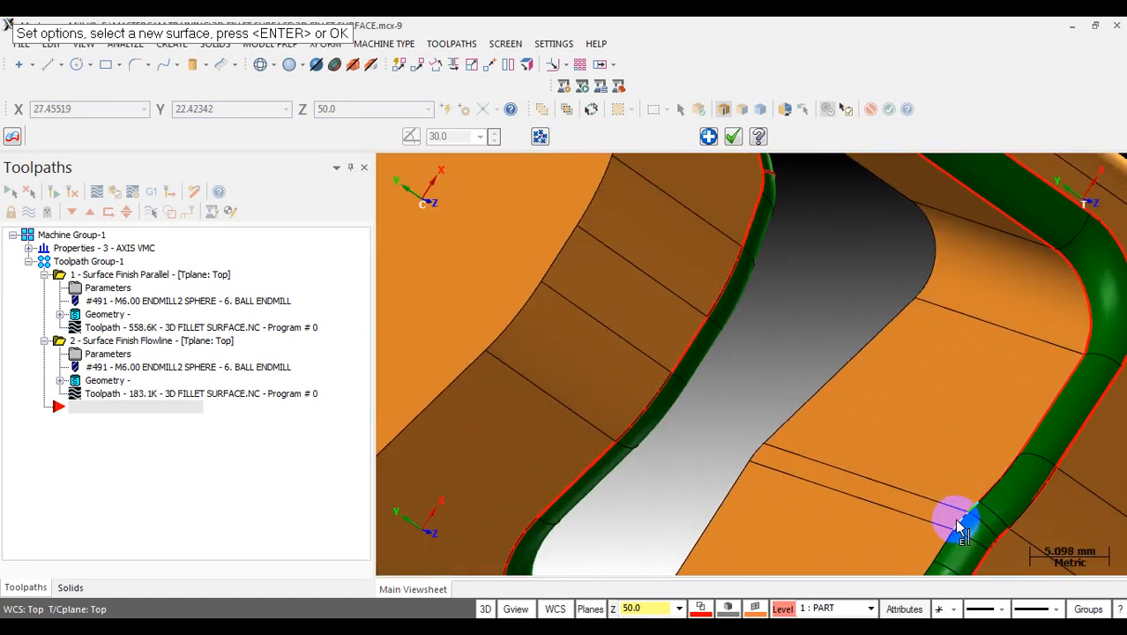
click(943, 546)
scroll(902, 463, down, 3)
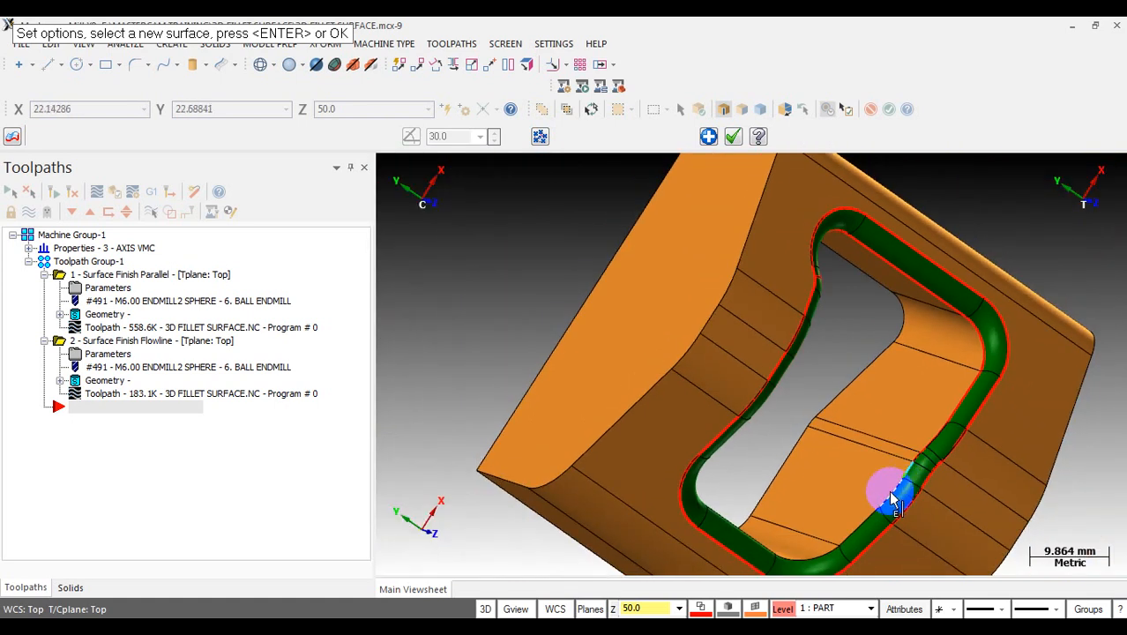
- Add curves on the remaining inner edge segments to close the loop and accept the edge curves
middle_drag(804, 563, 687, 476)
click(650, 381)
scroll(739, 331, down, 1)
middle_drag(826, 282, 958, 242)
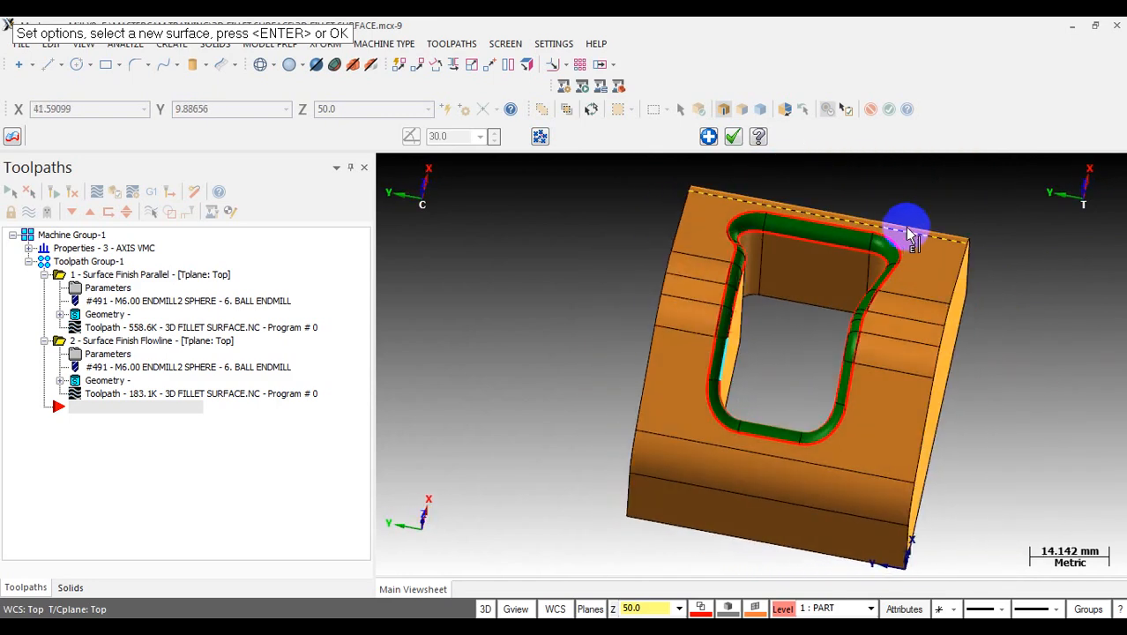
click(733, 137)
- Delete the stray curve that crosses the fillet at the notch between the outer and inner edges
middle_drag(828, 264, 704, 288)
scroll(710, 261, up, 4)
scroll(714, 247, up, 2)
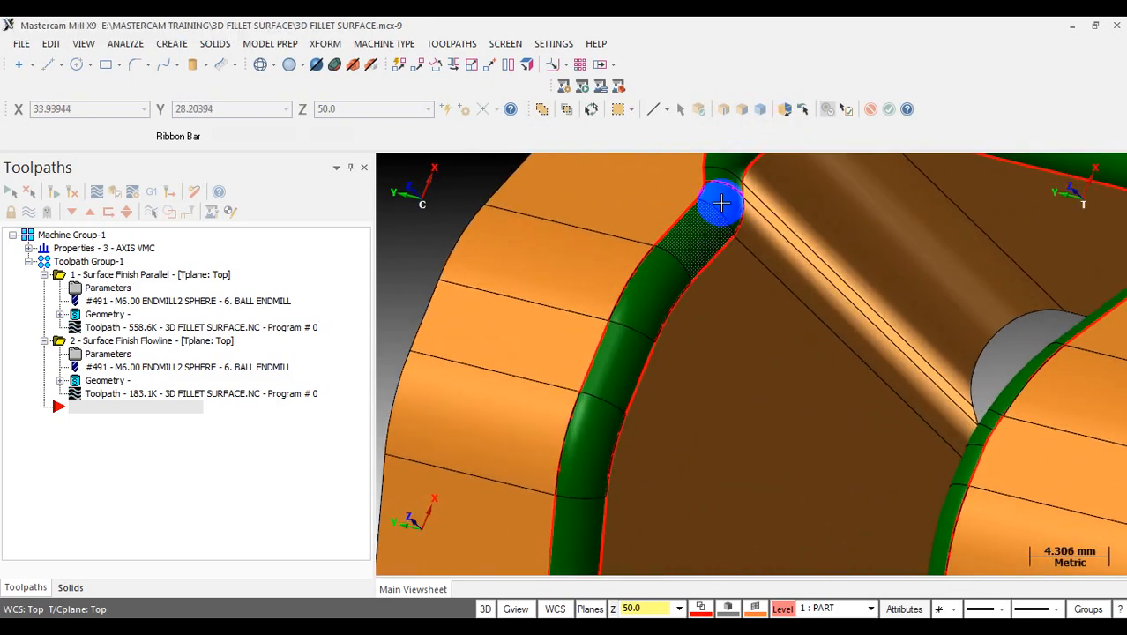
click(723, 187)
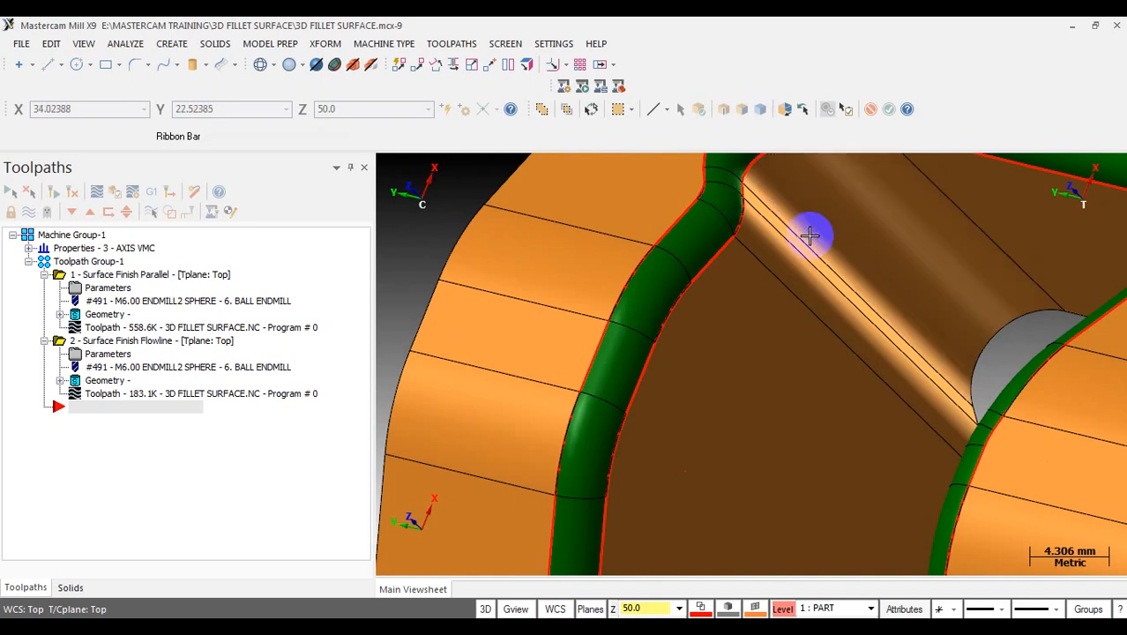
- Examine the red curve loops on the fillet's outer and inner edges from several angles
scroll(820, 248, down, 5)
middle_drag(829, 267, 607, 310)
scroll(805, 306, up, 3)
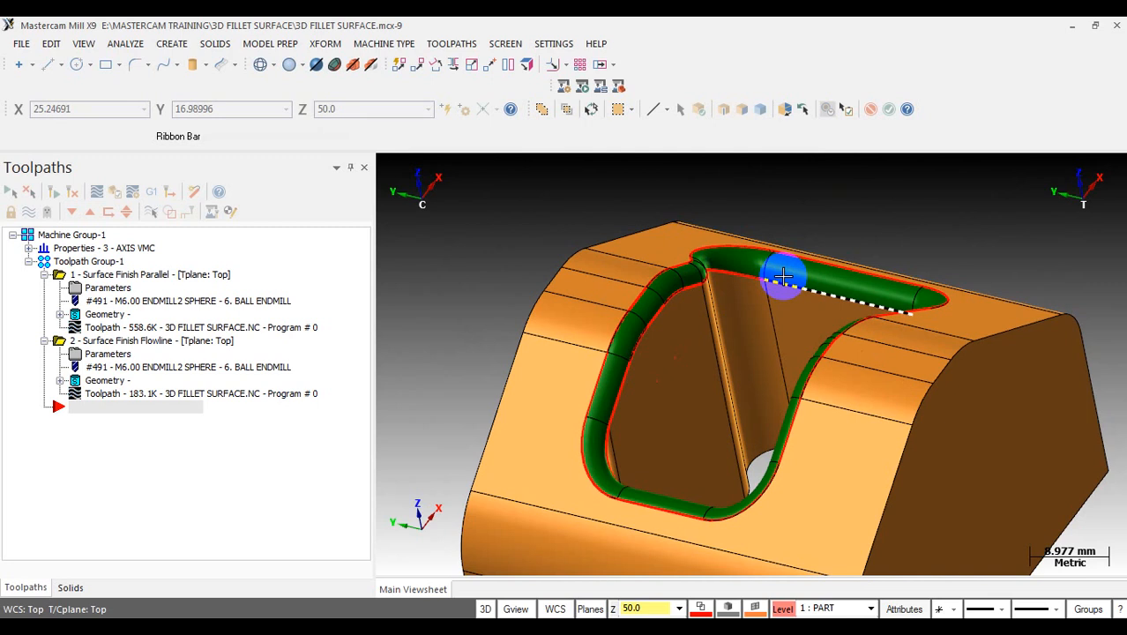
scroll(783, 277, down, 3)
mouse_move(784, 279)
middle_down()
mouse_move(817, 297)
mouse_move(782, 301)
mouse_move(799, 297)
mouse_move(772, 273)
middle_up()
scroll(767, 270, down, 2)
scroll(666, 280, up, 3)
mouse_move(666, 280)
middle_down()
mouse_move(700, 287)
mouse_move(495, 179)
middle_up()
- Start a Surface Finish Blend toolpath and select the fillet faces on the straight side and adjoining corner as drive geometry, using solid face selection
click(451, 43)
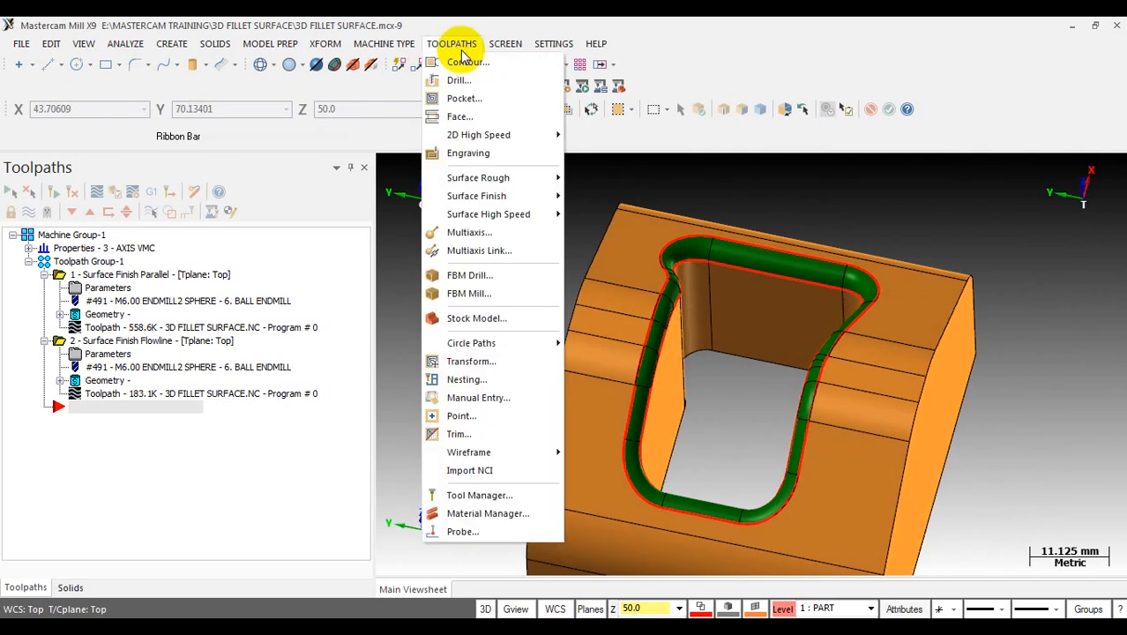
mouse_move(493, 197)
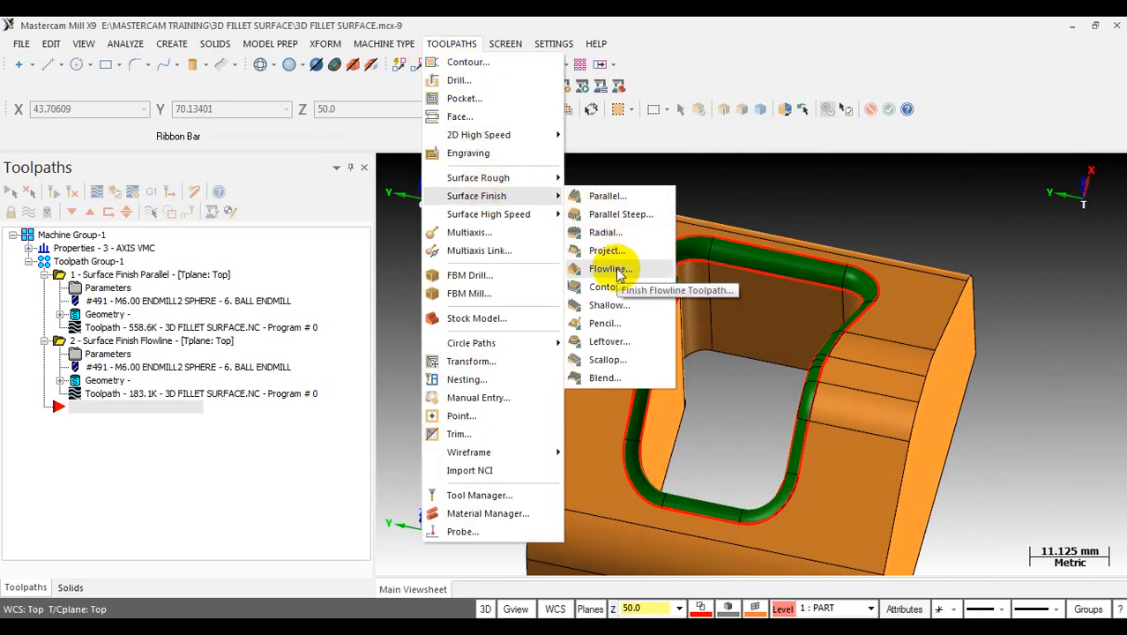
click(609, 378)
scroll(674, 261, down, 2)
middle_drag(773, 196, 747, 184)
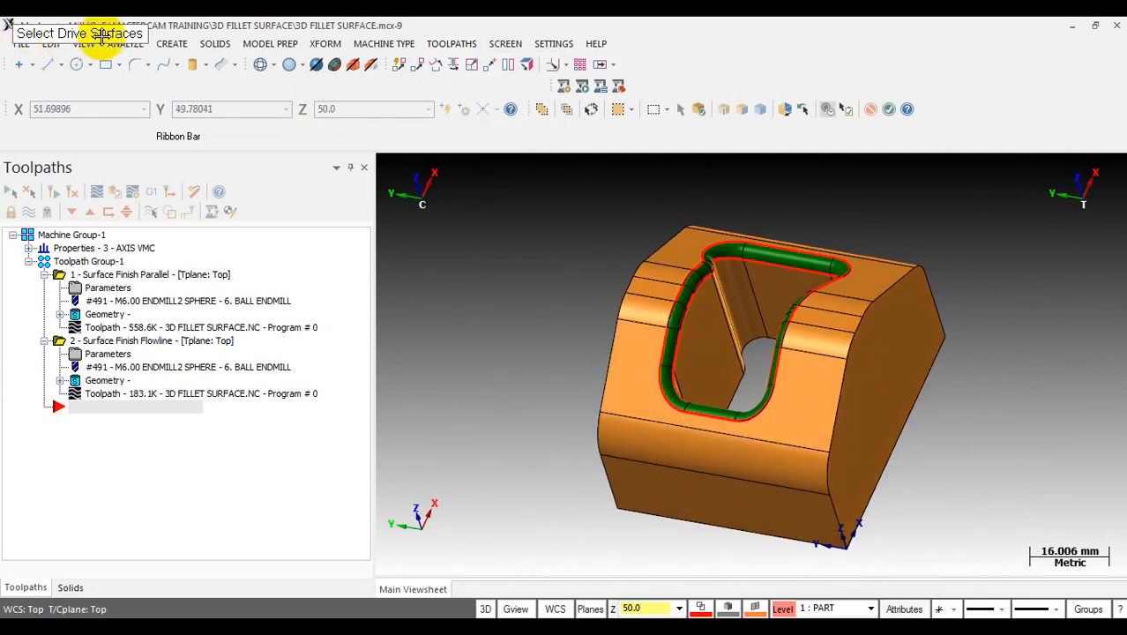
scroll(958, 252, up, 2)
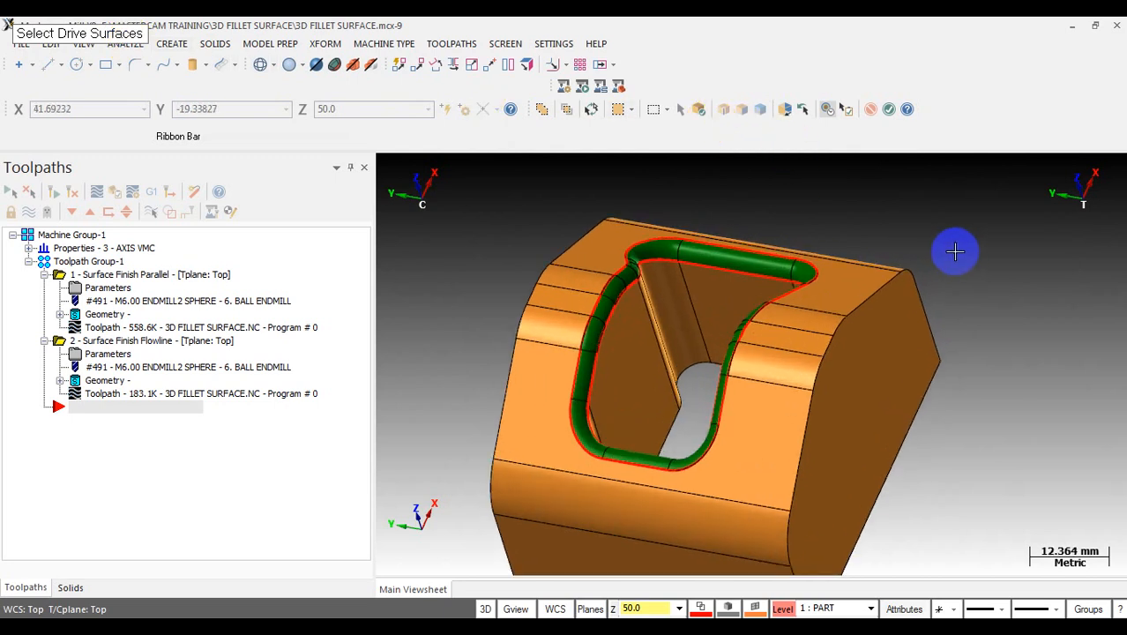
click(699, 111)
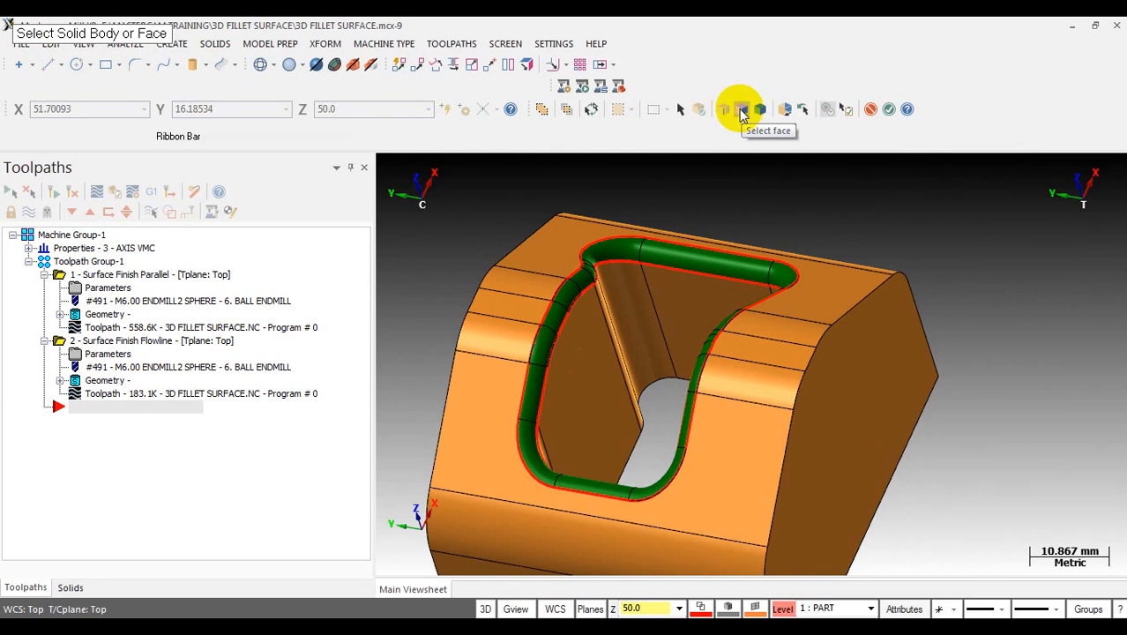
click(741, 111)
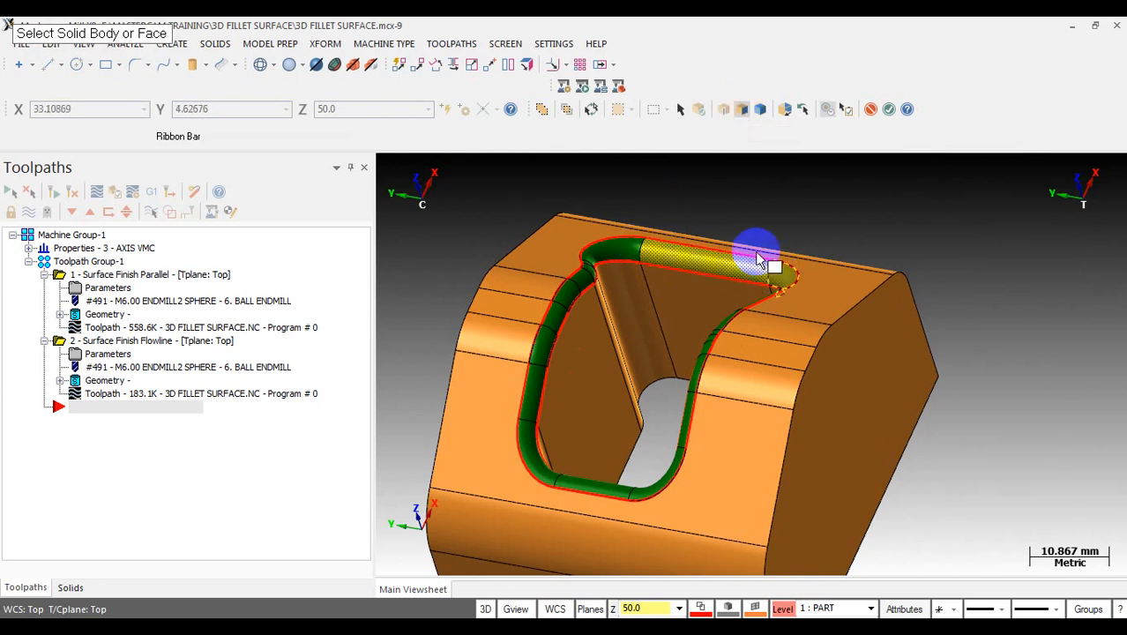
middle_drag(760, 261, 829, 292)
scroll(796, 401, up, 2)
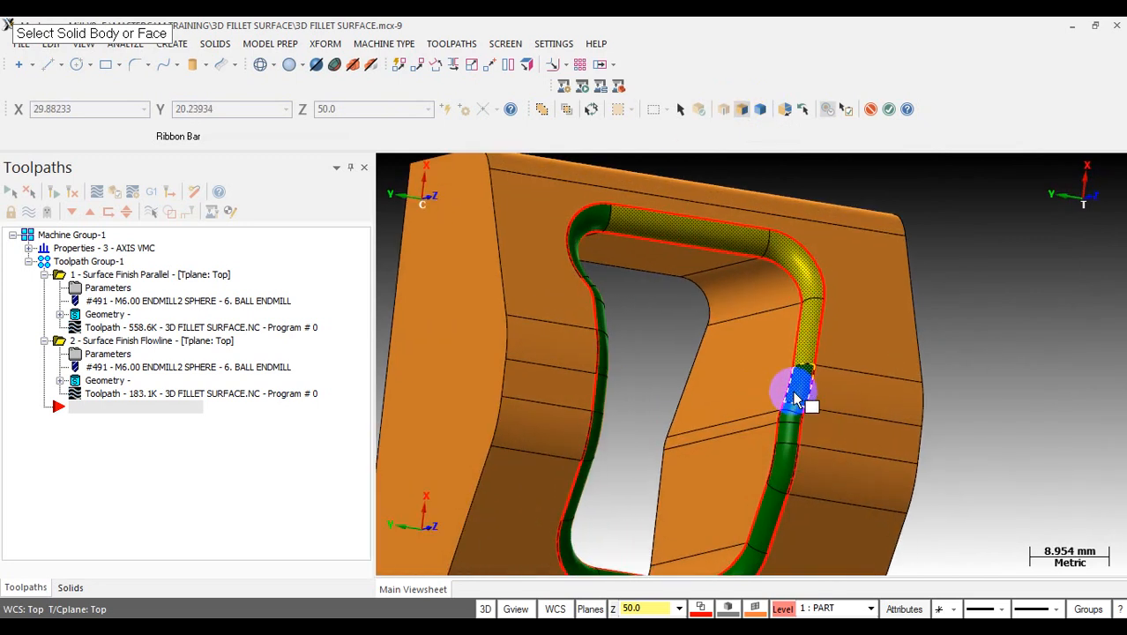
- Add the fillet faces along the rest of the curved side, around the next corner and on the following straight side
click(790, 456)
click(771, 506)
scroll(796, 358, down, 3)
click(755, 523)
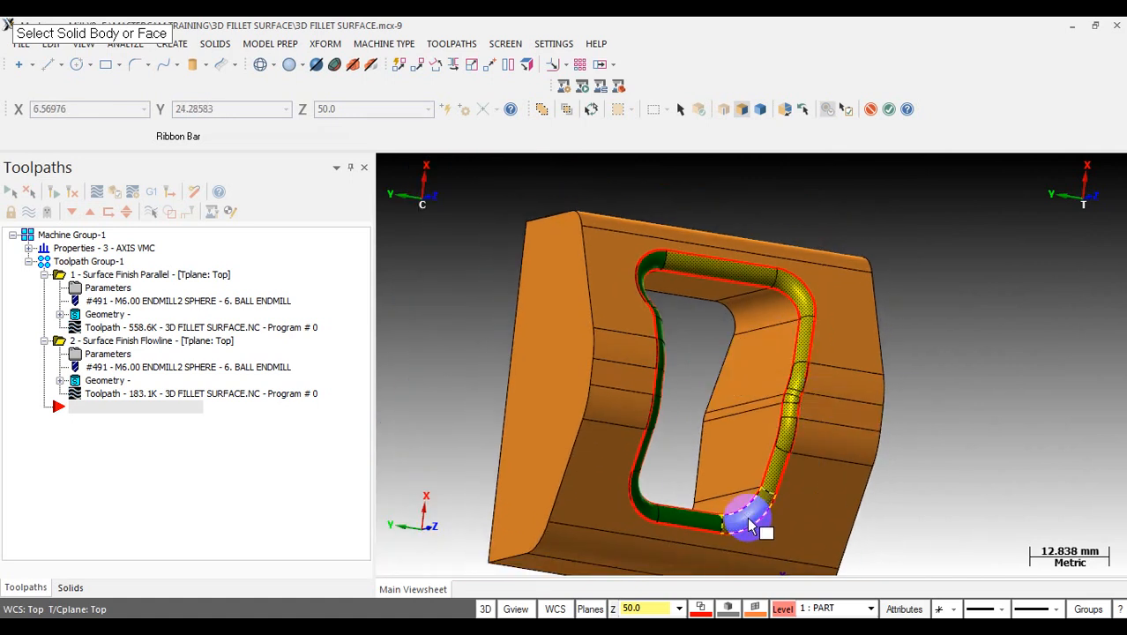
click(692, 518)
- Add the remaining fillet faces along the other curved side and through the notch, and finish the drive surface selection
middle_drag(658, 513, 552, 492)
click(551, 491)
click(535, 446)
click(535, 398)
click(537, 375)
click(545, 350)
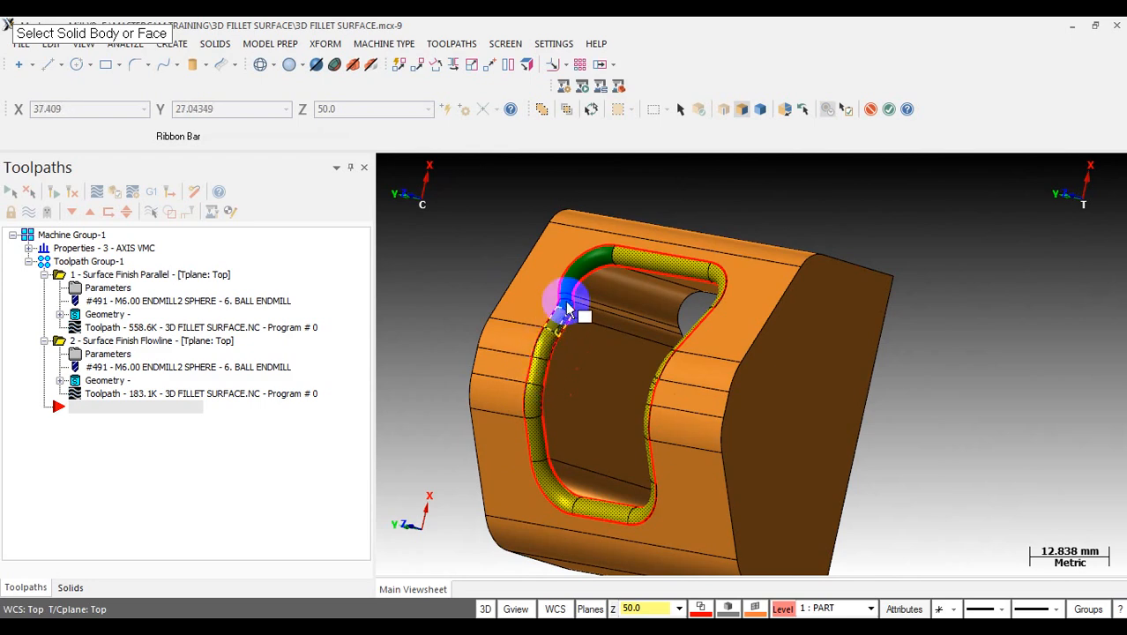
scroll(564, 319, up, 3)
click(640, 234)
scroll(652, 264, down, 3)
middle_drag(670, 291, 798, 298)
scroll(635, 414, down, 2)
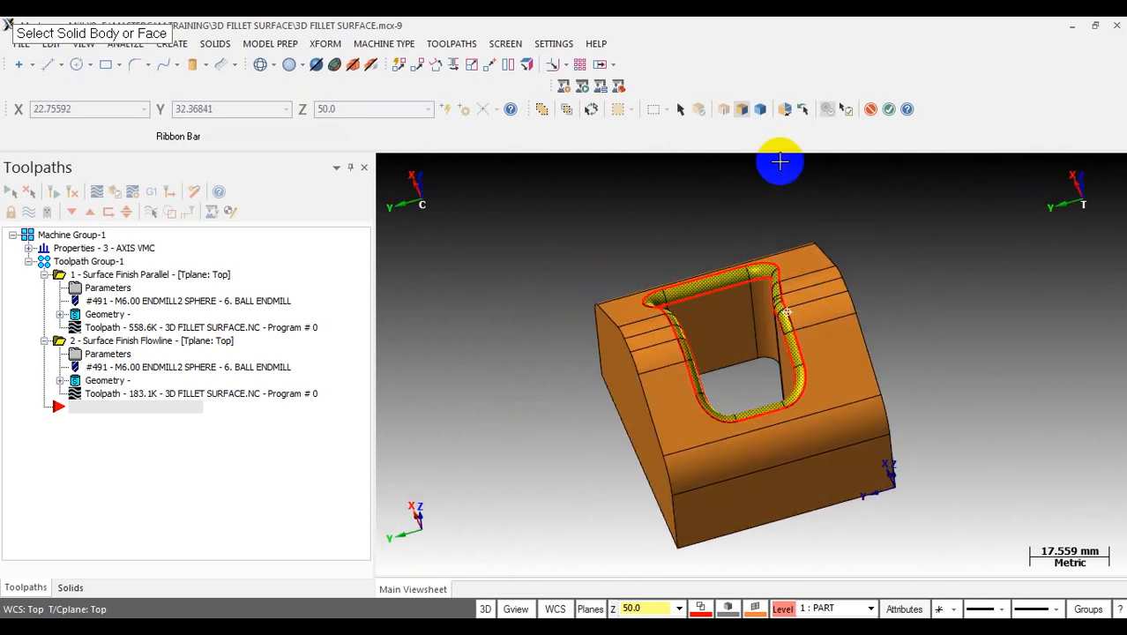
middle_drag(779, 162, 843, 136)
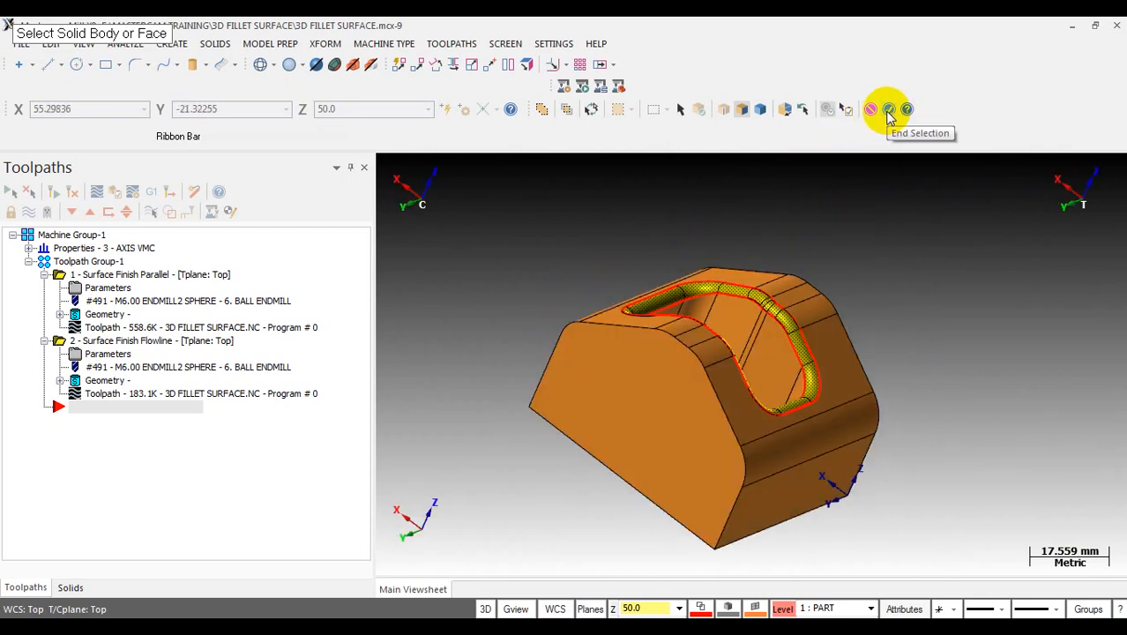
click(889, 109)
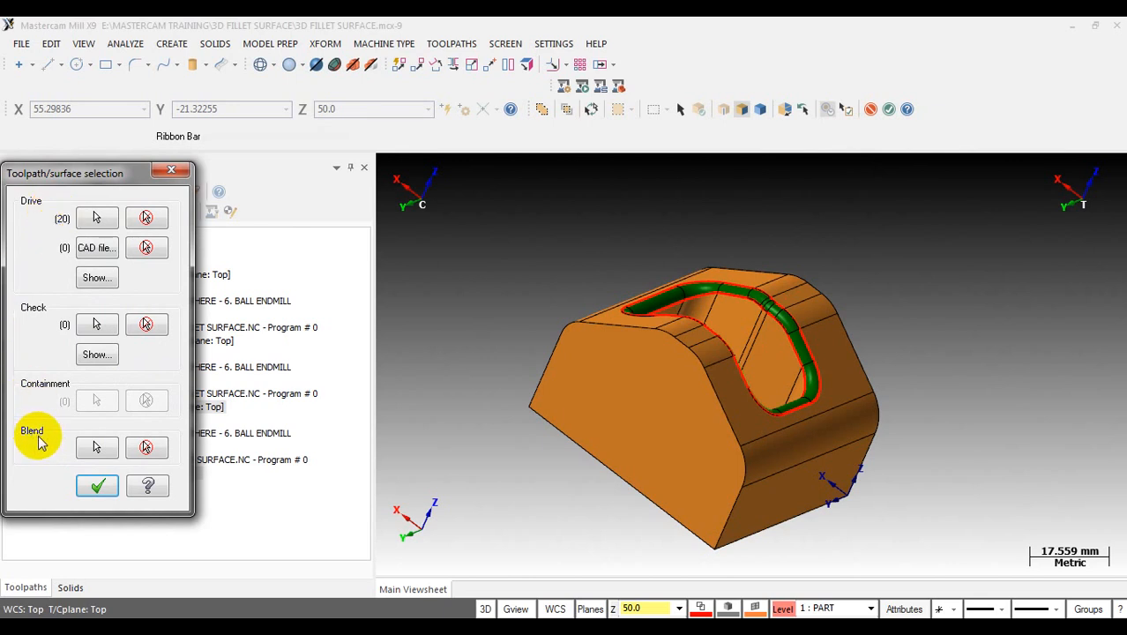
- Begin defining the Blend curves with chaining set to 3D wireframe, ready to pick the first chain on the fillet edge
click(96, 447)
mouse_move(667, 360)
middle_down()
mouse_move(850, 312)
mouse_move(651, 330)
mouse_move(649, 342)
mouse_move(670, 348)
middle_up()
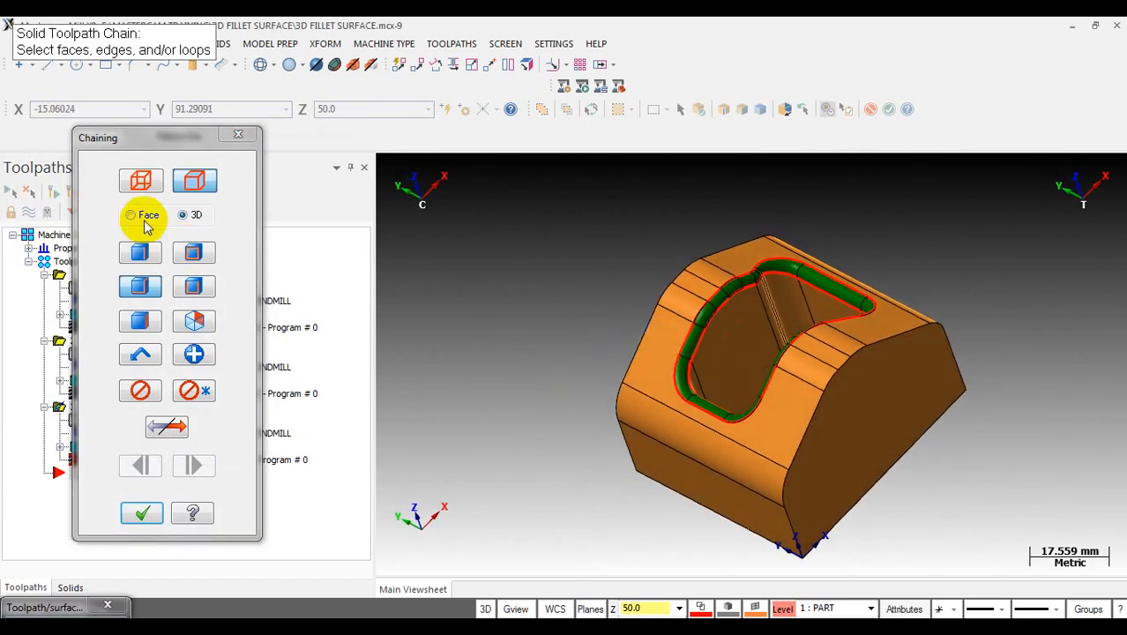
click(144, 180)
click(702, 256)
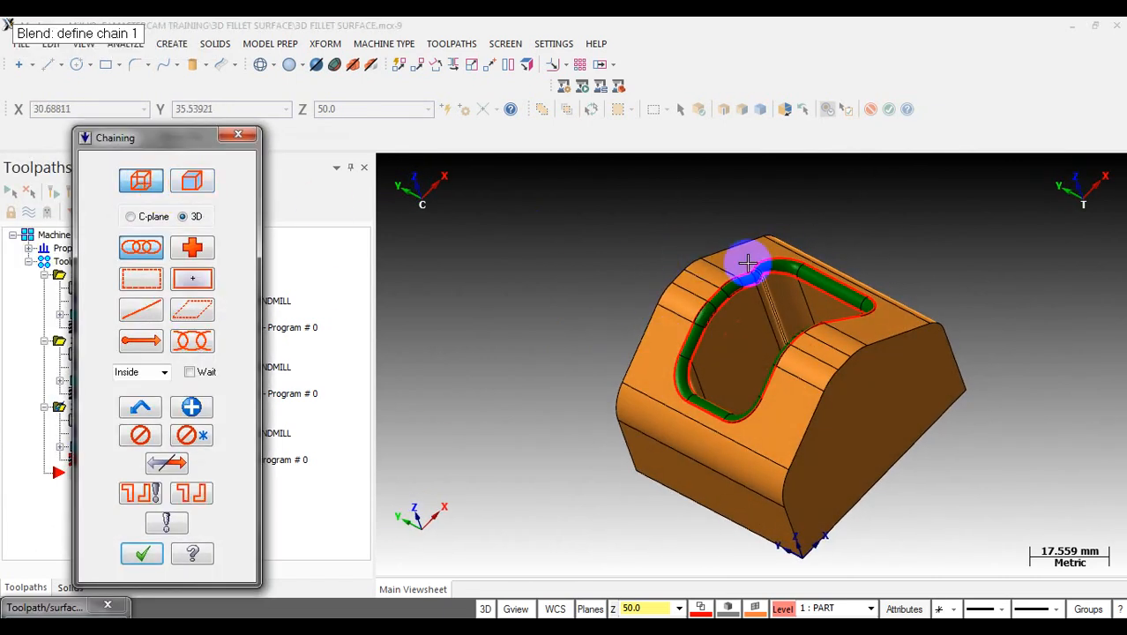
scroll(760, 298, up, 2)
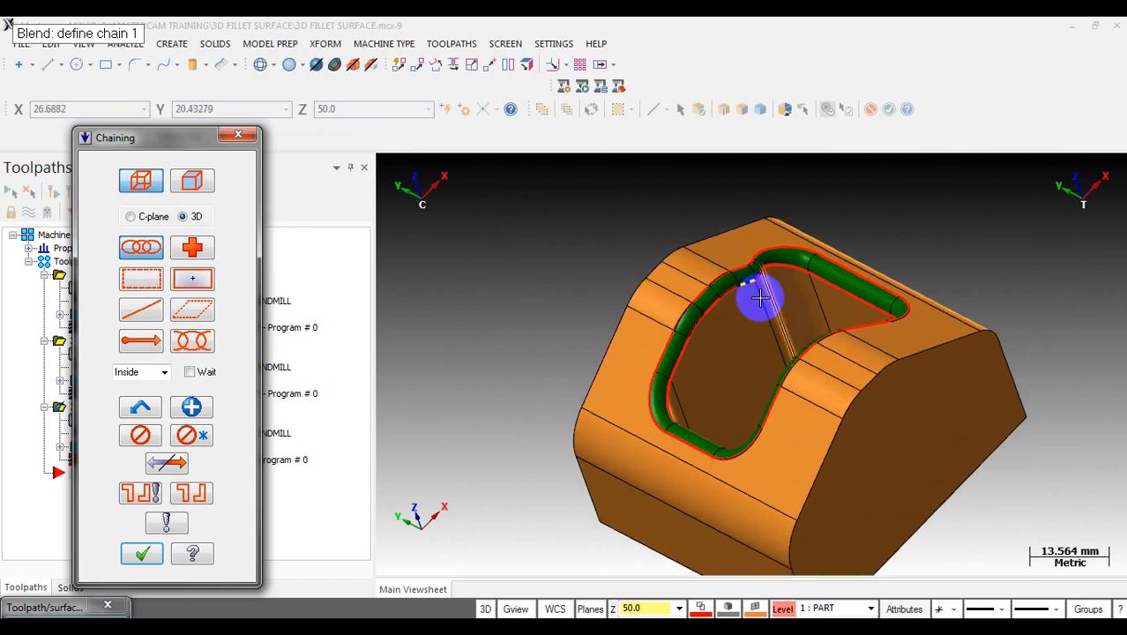
scroll(760, 298, up, 1)
click(143, 181)
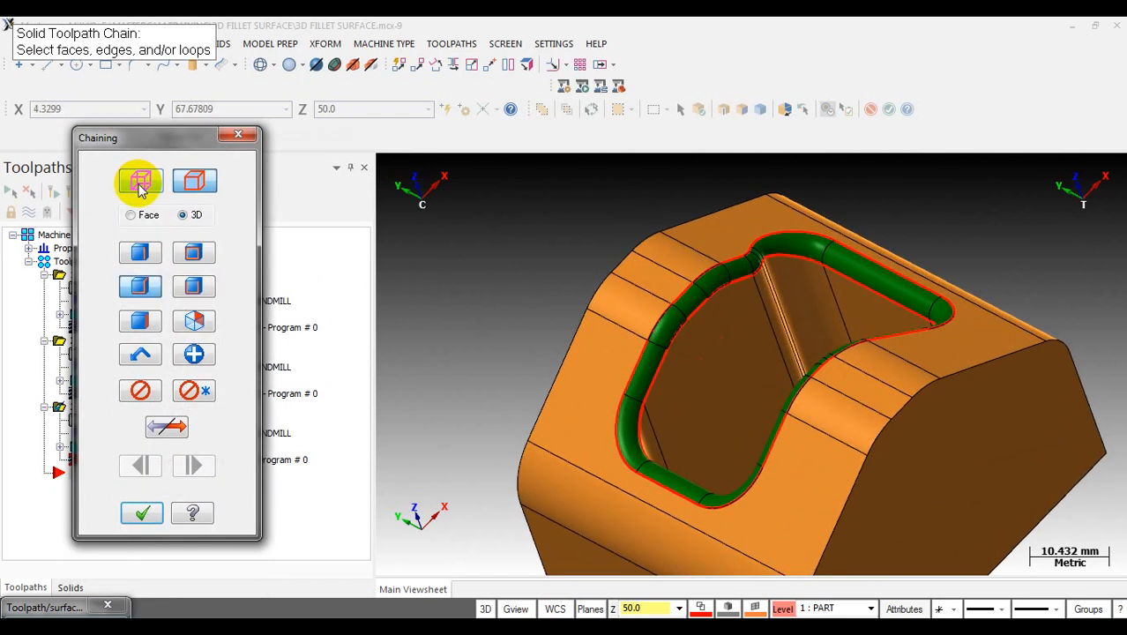
click(141, 182)
click(140, 251)
scroll(653, 240, up, 1)
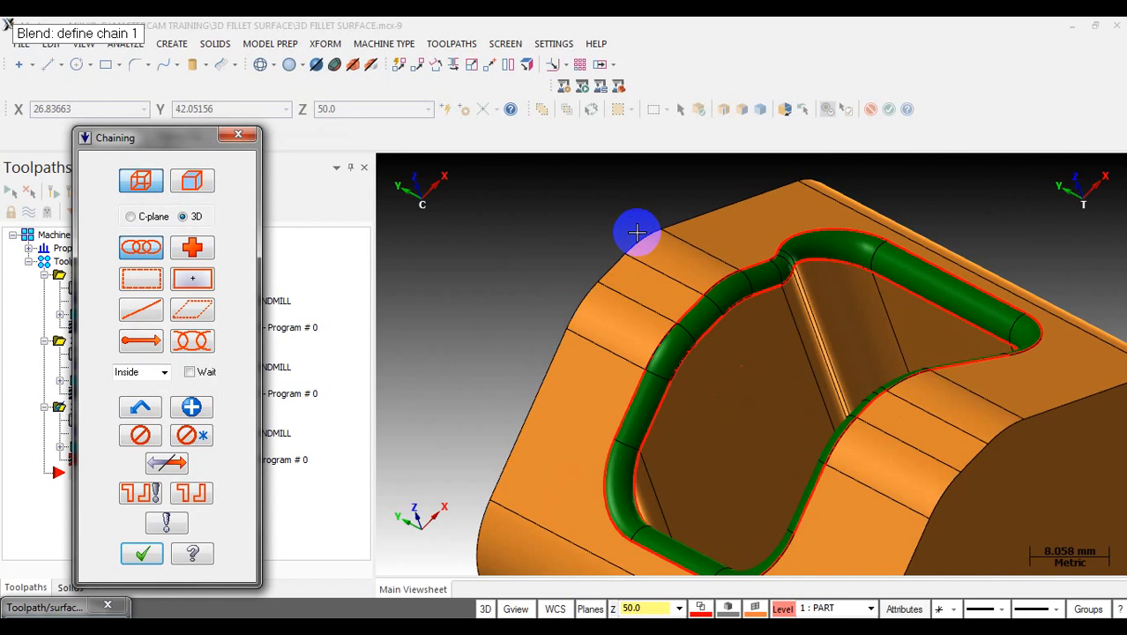
scroll(705, 256, up, 2)
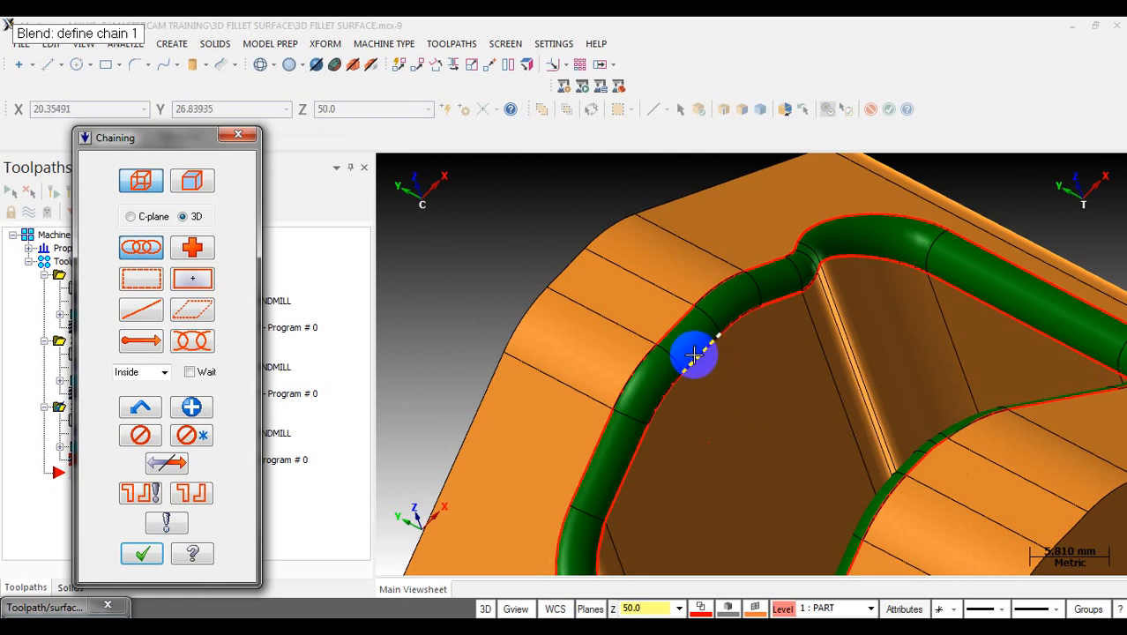
- Start blend chain 1 along the outer edge of the green fillet around the pocket
click(670, 314)
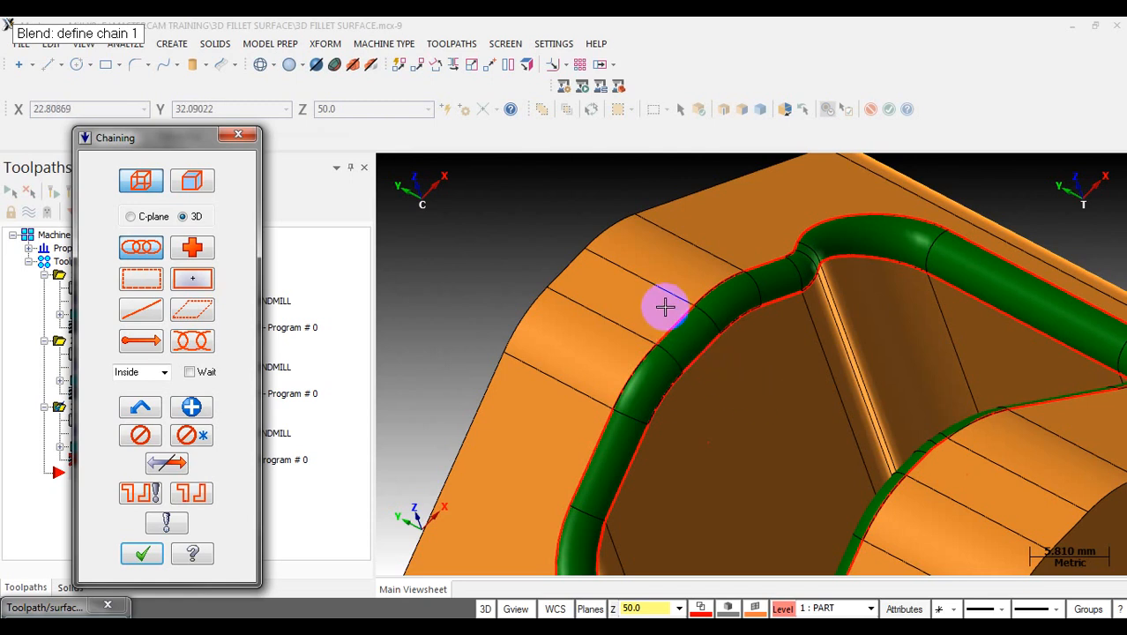
scroll(665, 306, down, 3)
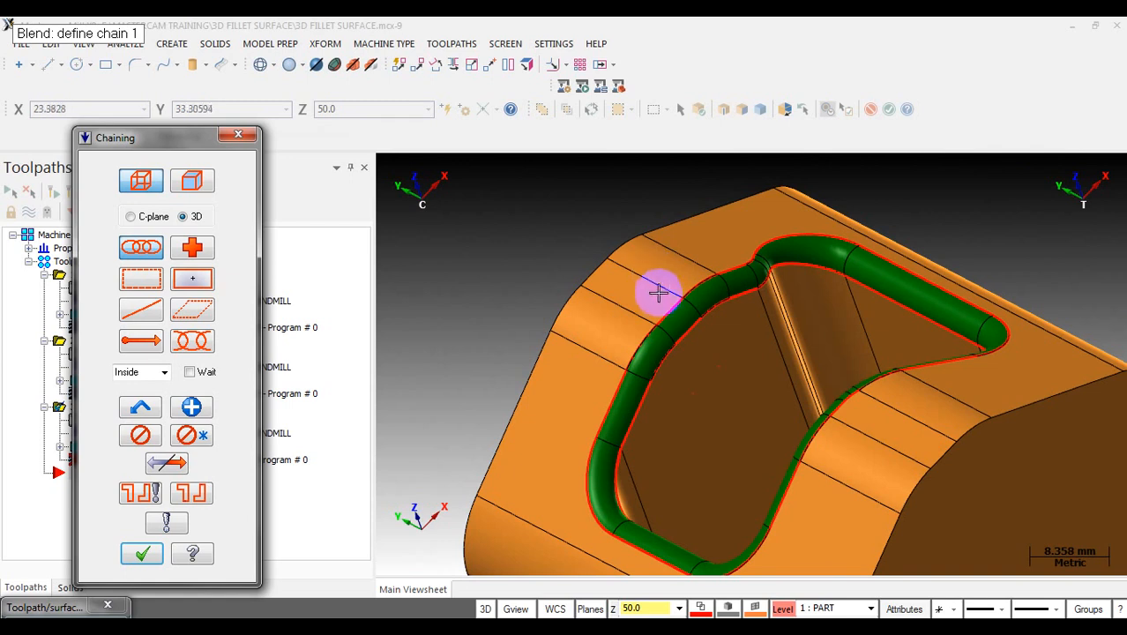
scroll(669, 315, up, 3)
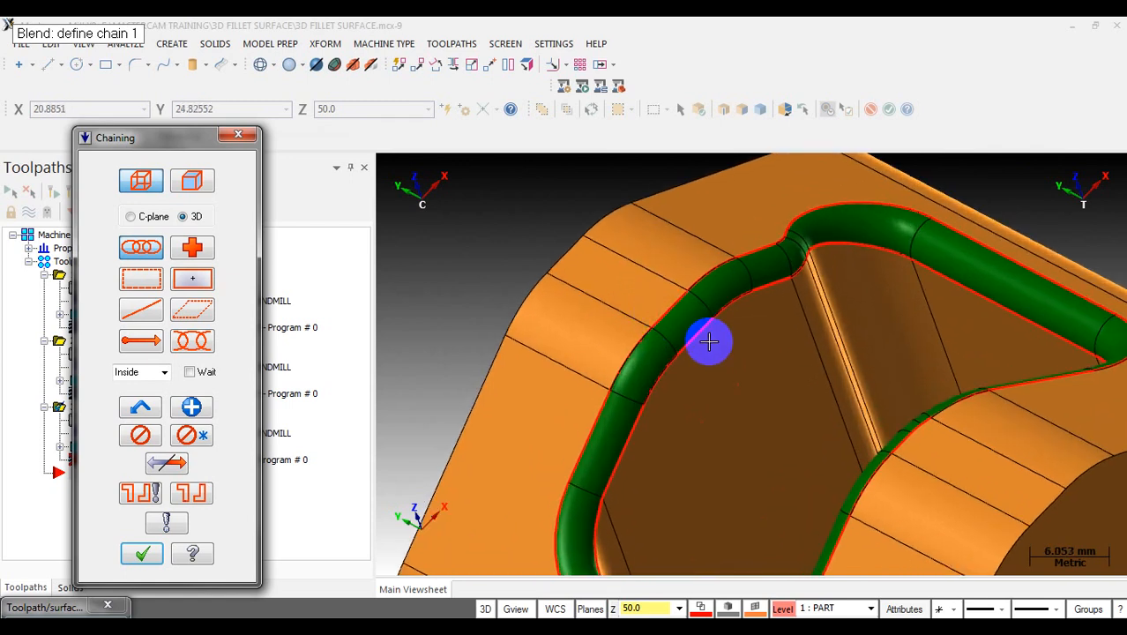
scroll(649, 273, down, 3)
mouse_move(649, 273)
middle_down()
mouse_move(707, 277)
mouse_move(655, 269)
middle_up()
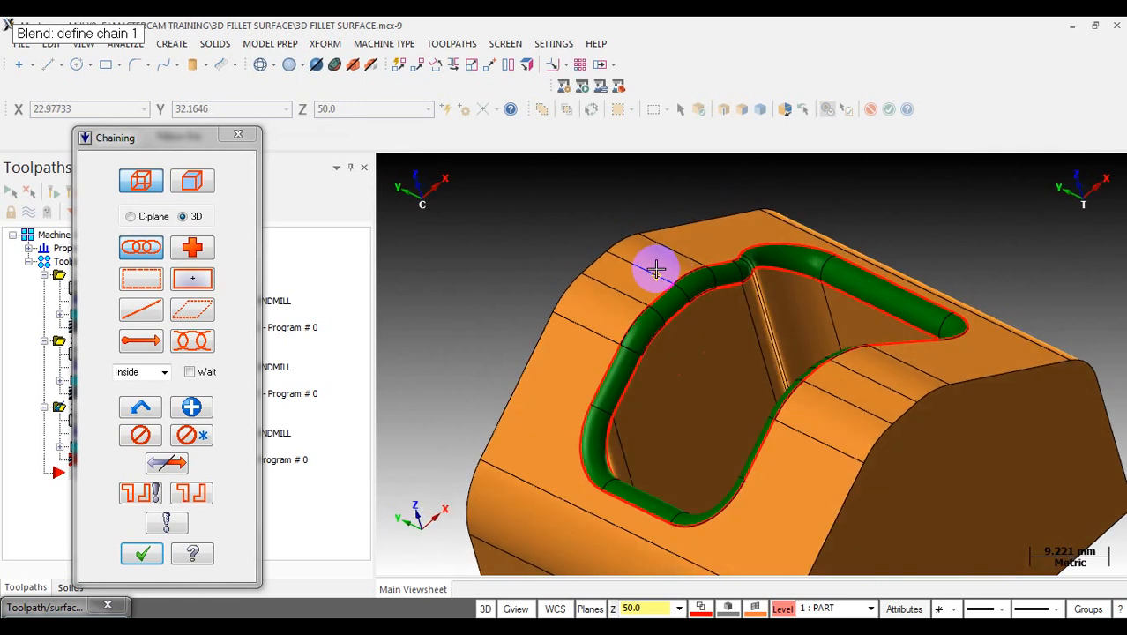
scroll(657, 270, up, 4)
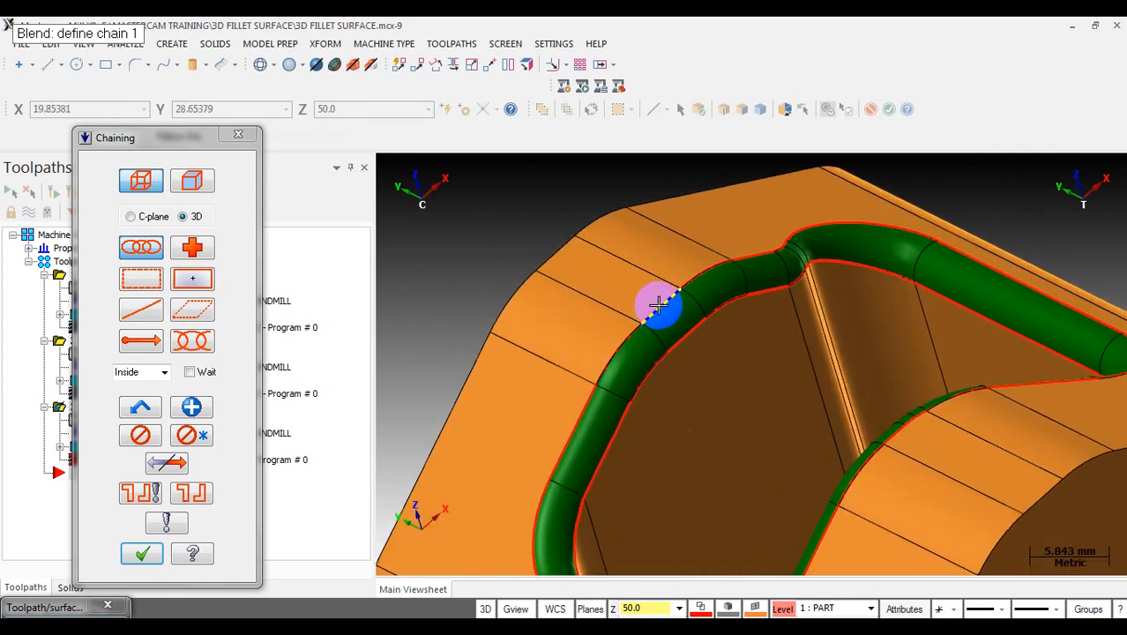
click(652, 306)
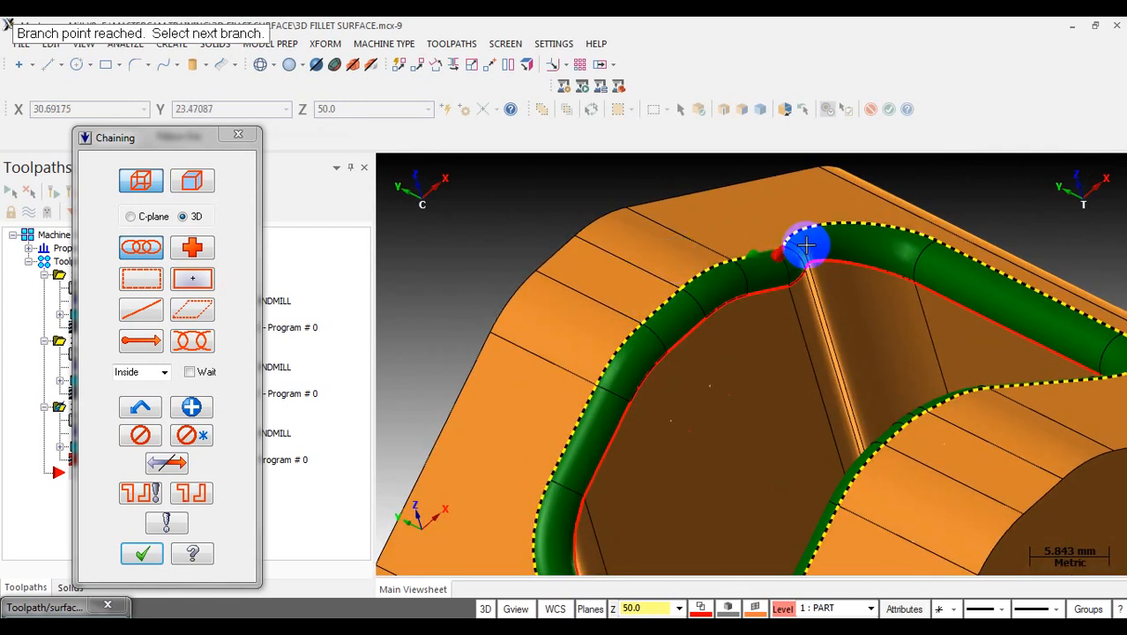
- Extend blend chain 1 through the short corner segment at the branch point on the fillet's outer edge
scroll(799, 244, up, 8)
scroll(726, 261, up, 5)
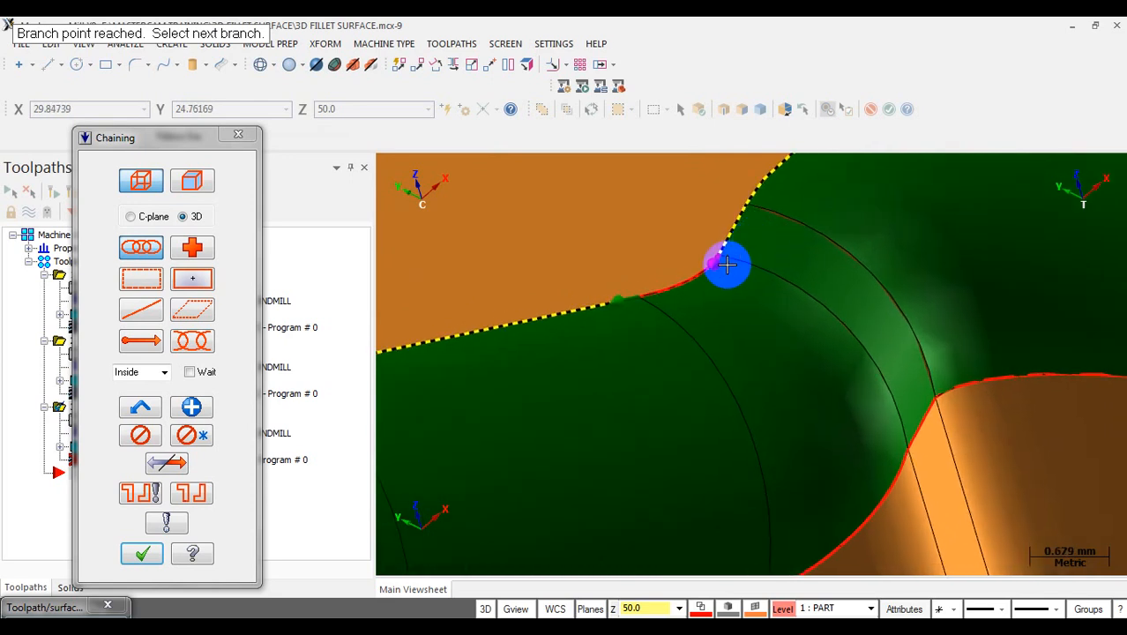
middle_drag(638, 229, 654, 239)
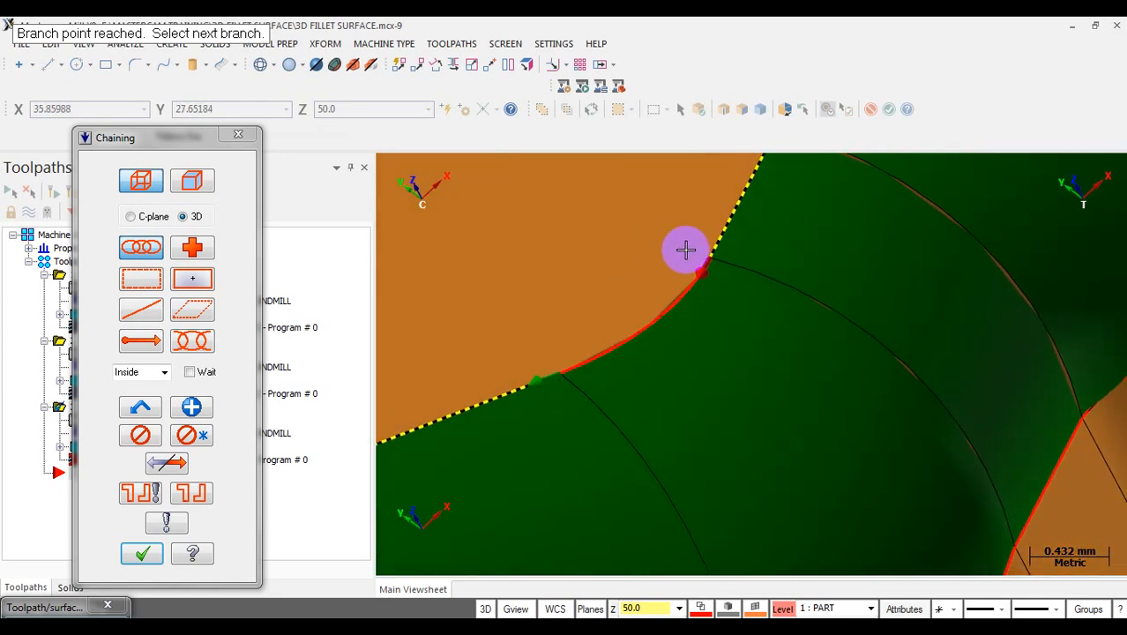
scroll(694, 278, down, 8)
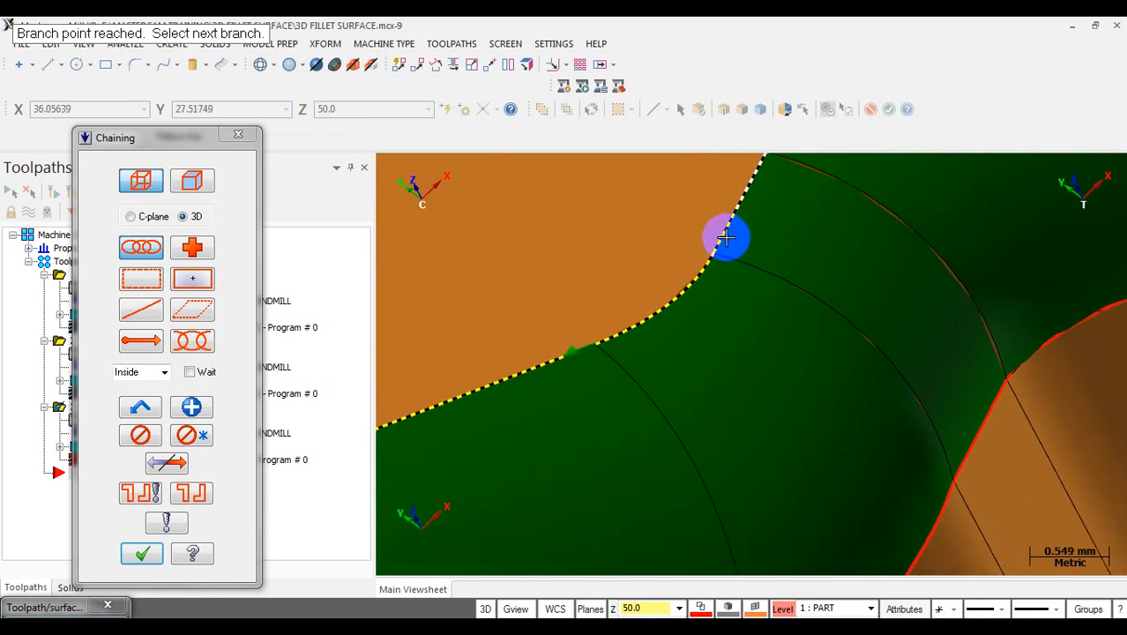
scroll(590, 305, down, 5)
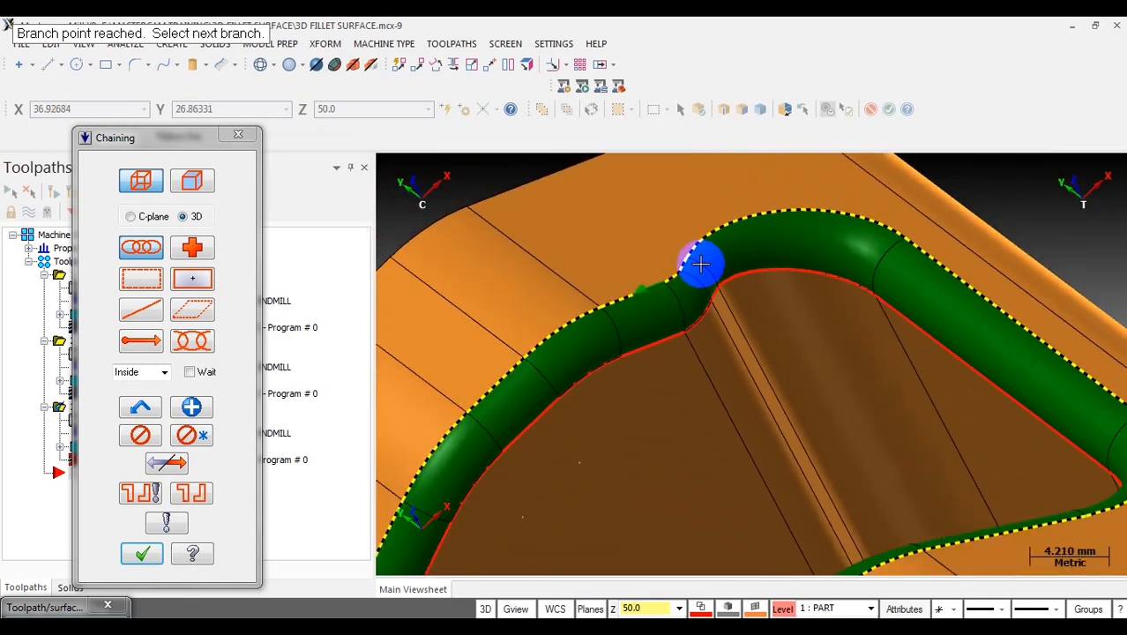
scroll(671, 277, up, 5)
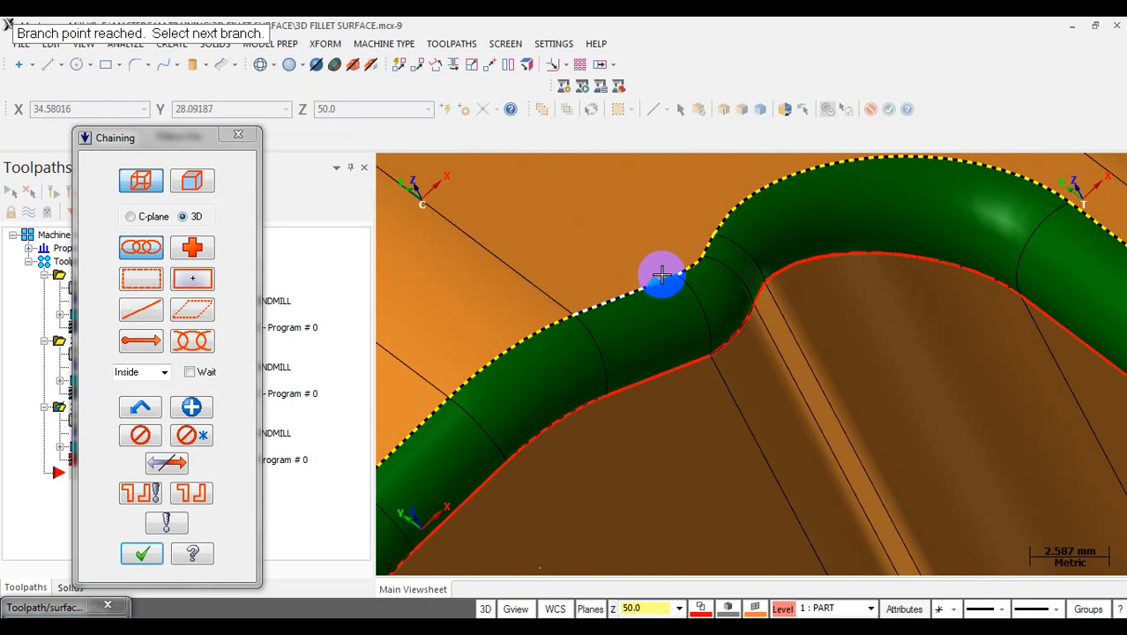
scroll(684, 300, down, 2)
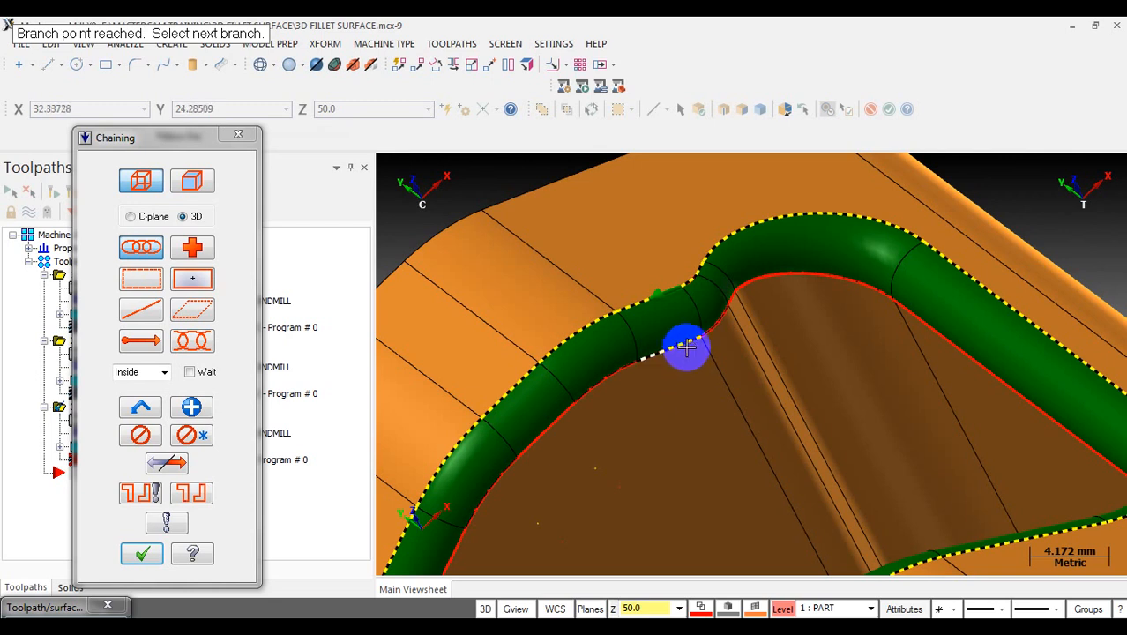
- Try the fillet's inner edge as the next branch, and end blend chain 1 on the outer edge
click(687, 349)
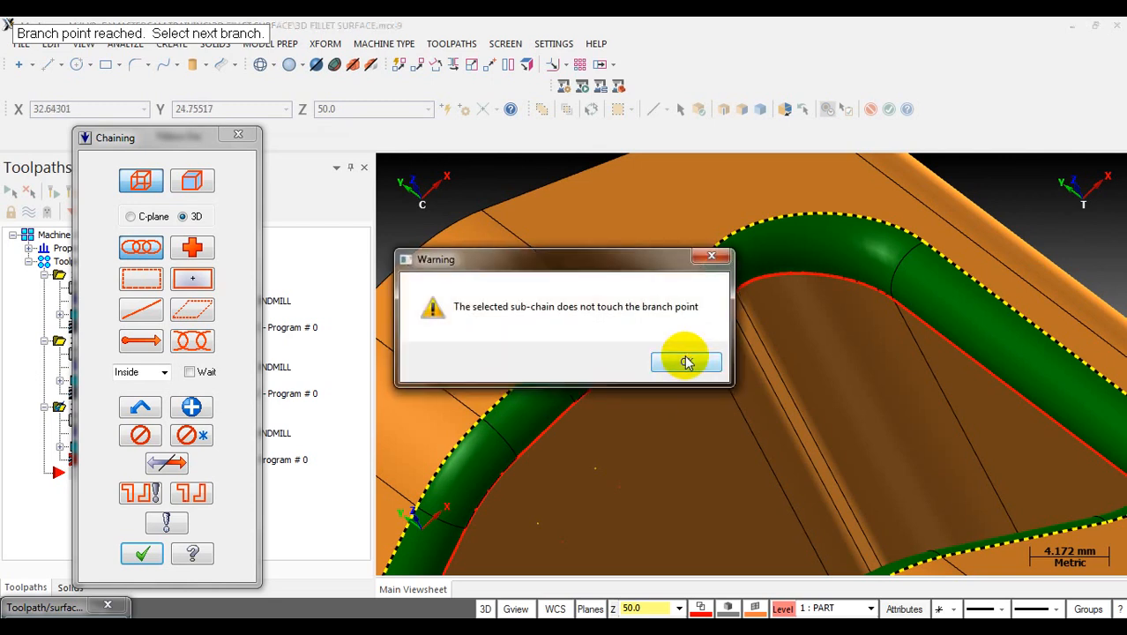
click(687, 356)
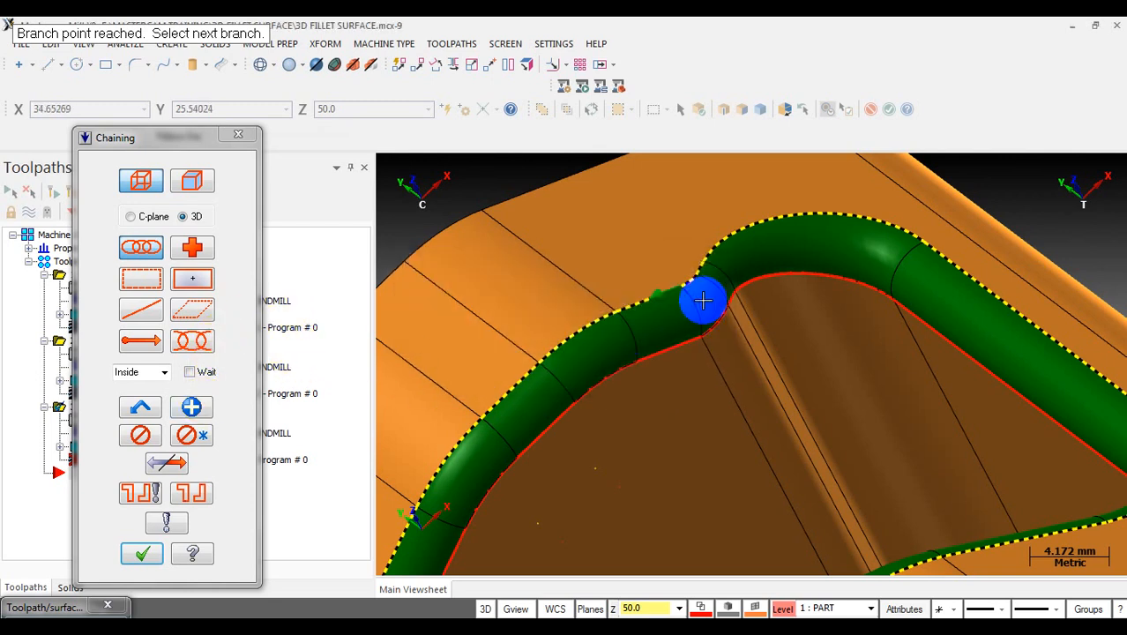
scroll(724, 234, down, 3)
scroll(724, 234, down, 1)
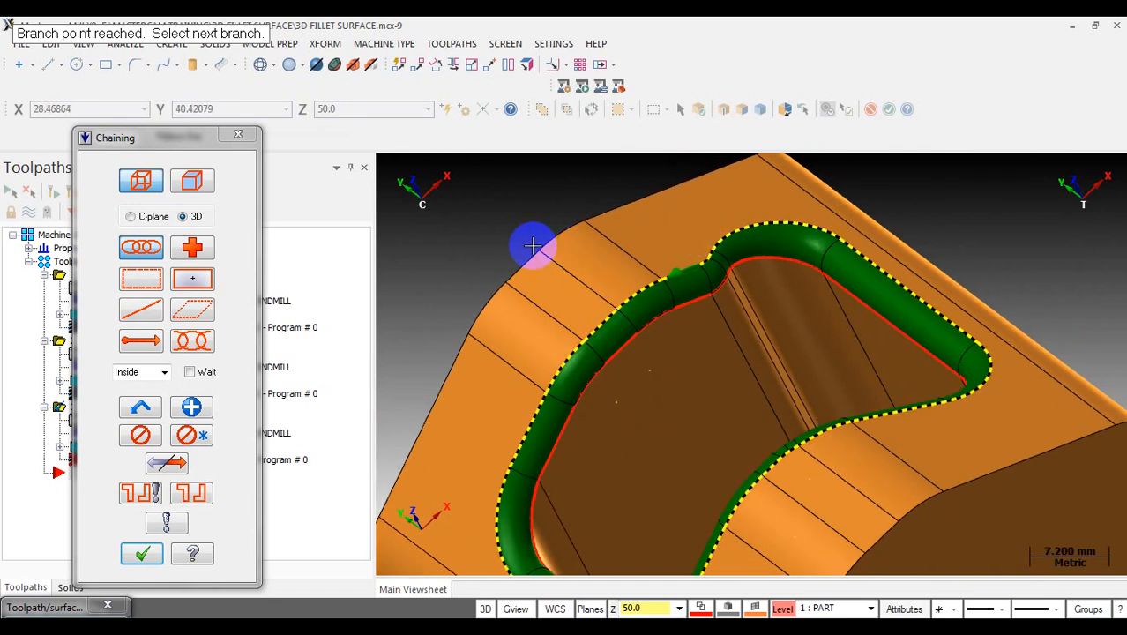
click(191, 408)
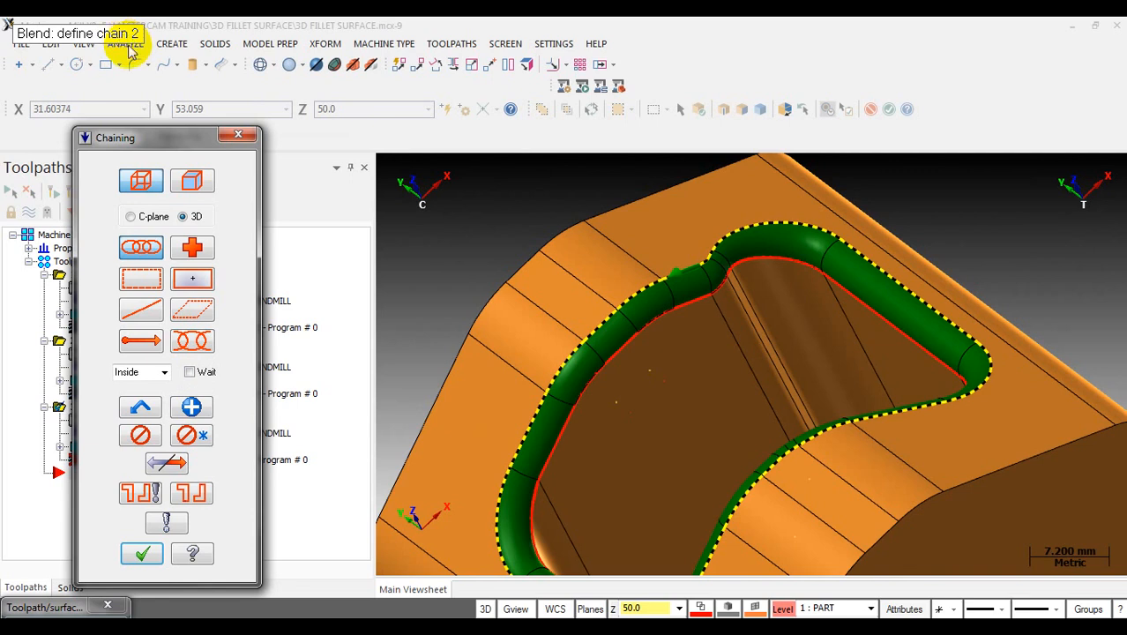
- Chain the fillet's inner edge as blend chain 2 and accept the chains and the toolpath surface selection
scroll(659, 283, up, 4)
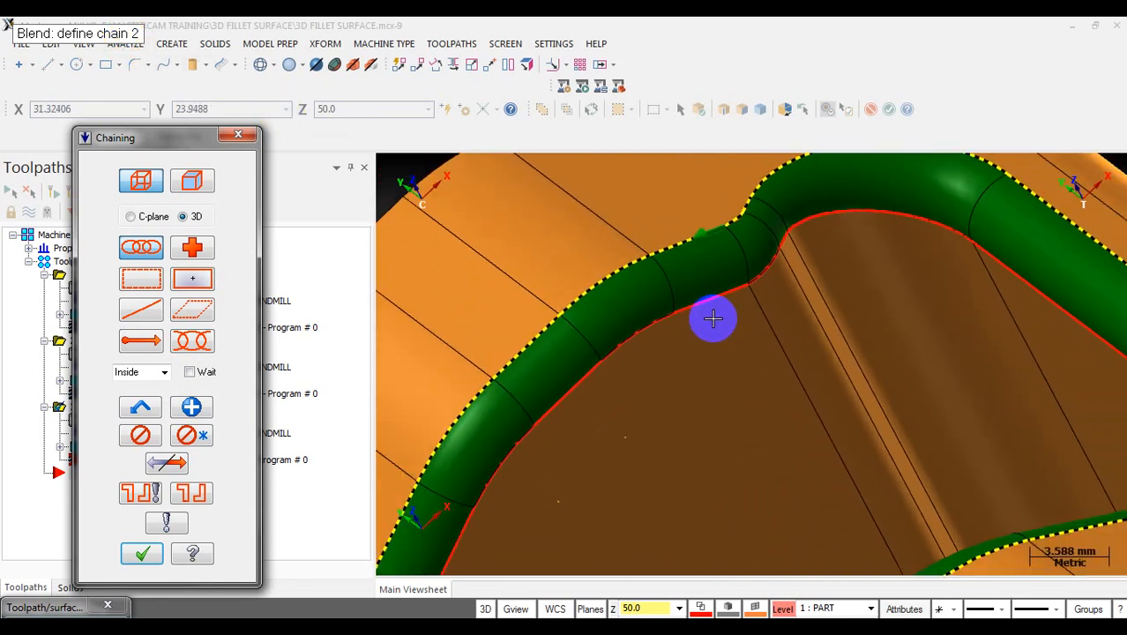
scroll(705, 322, down, 2)
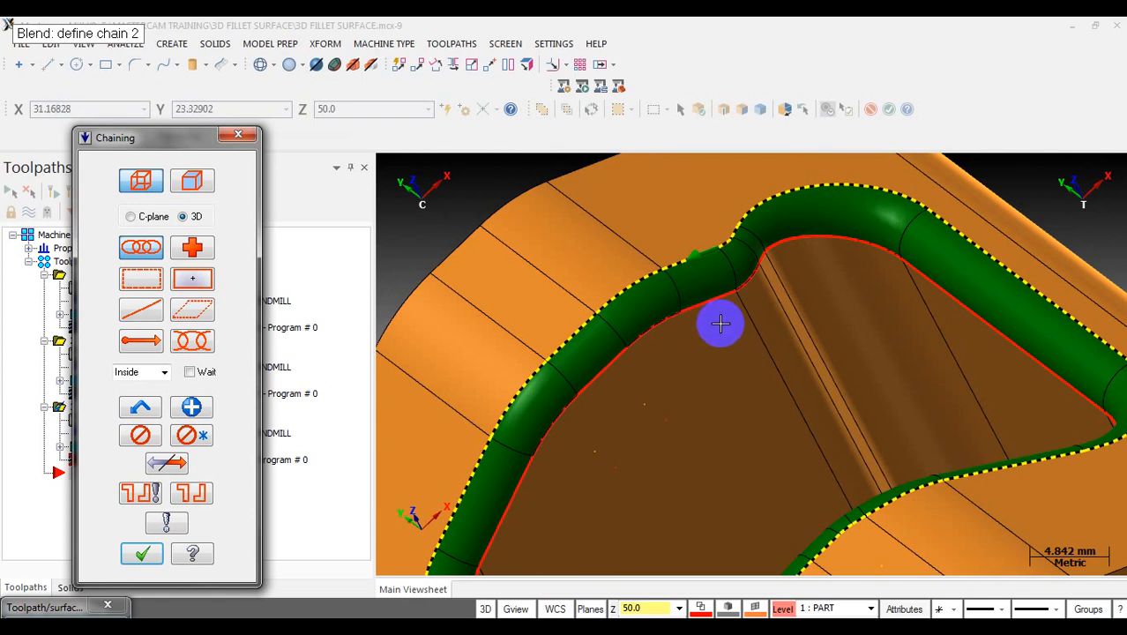
click(723, 302)
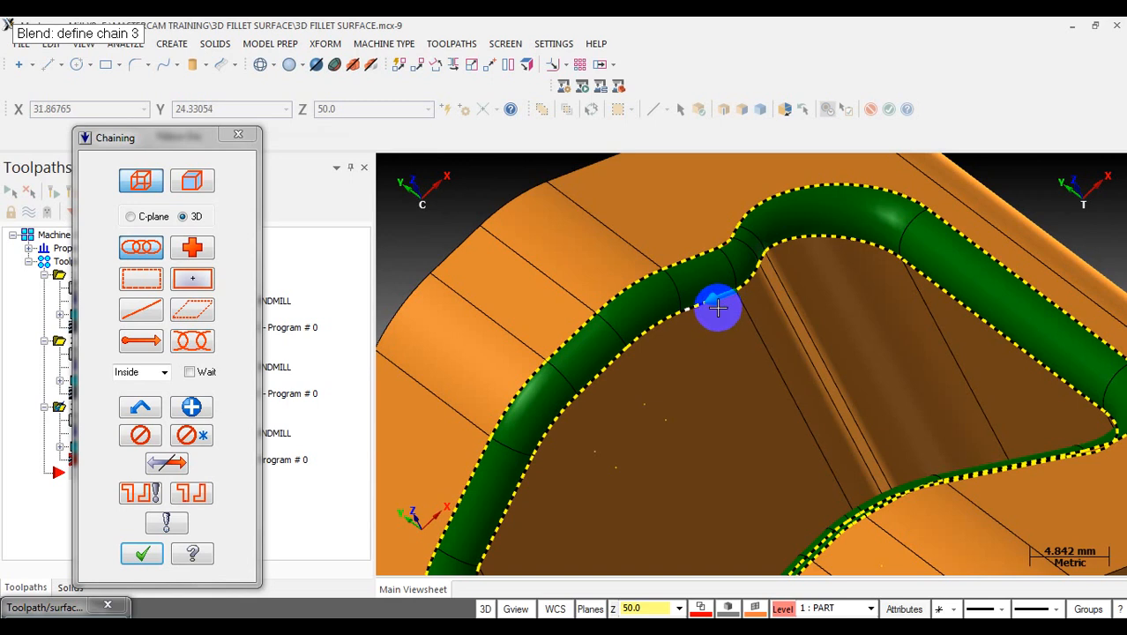
scroll(718, 307, down, 1)
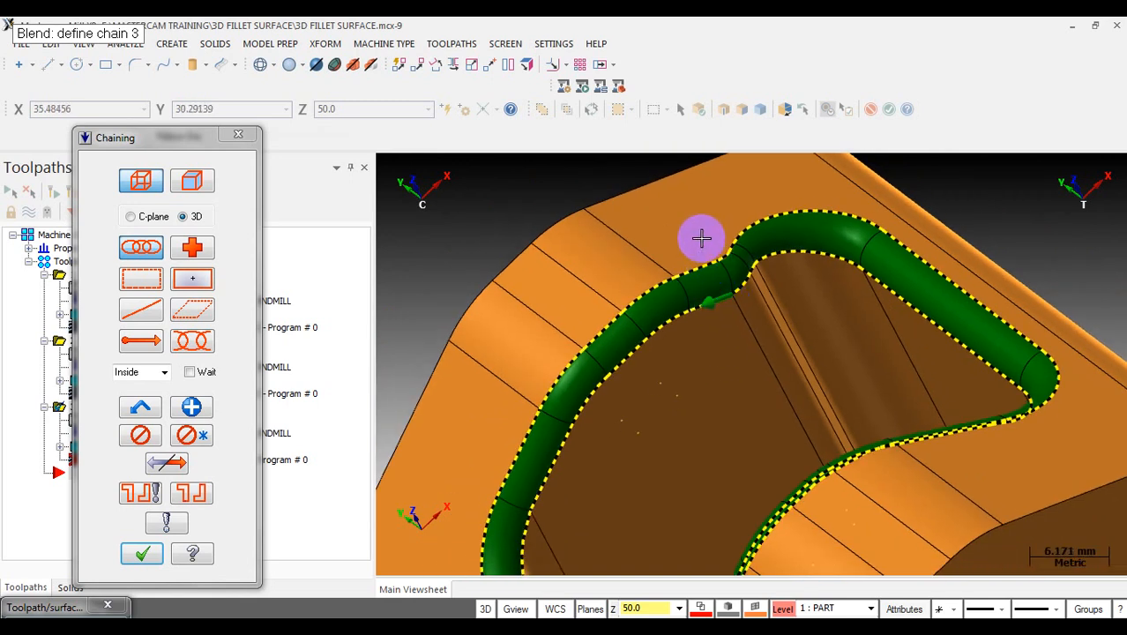
scroll(702, 237, down, 2)
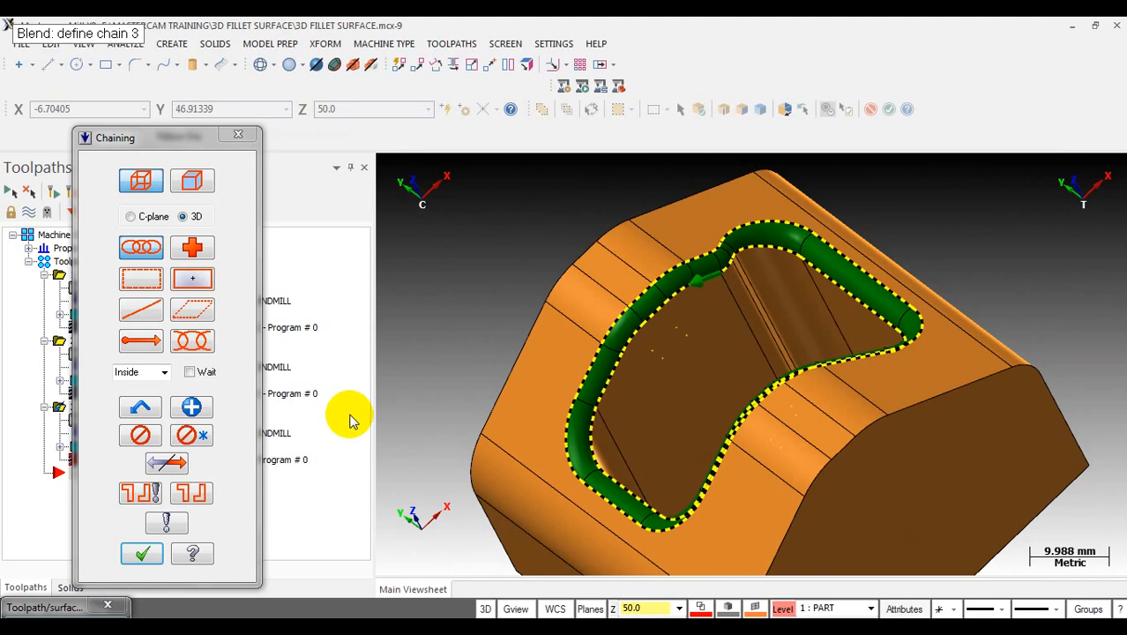
click(142, 553)
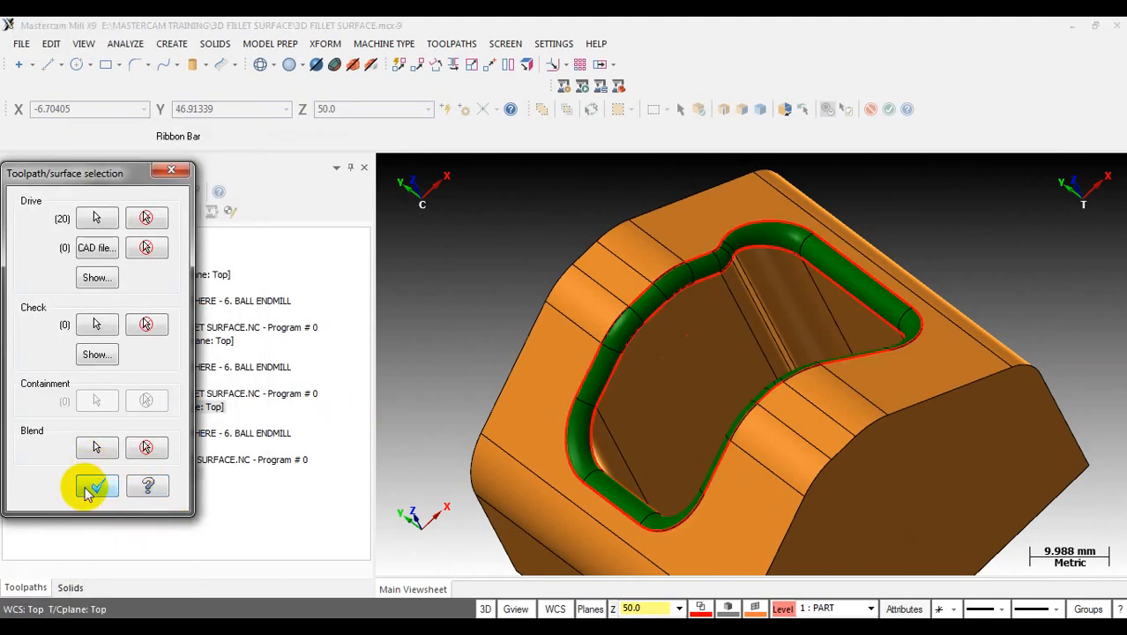
click(92, 488)
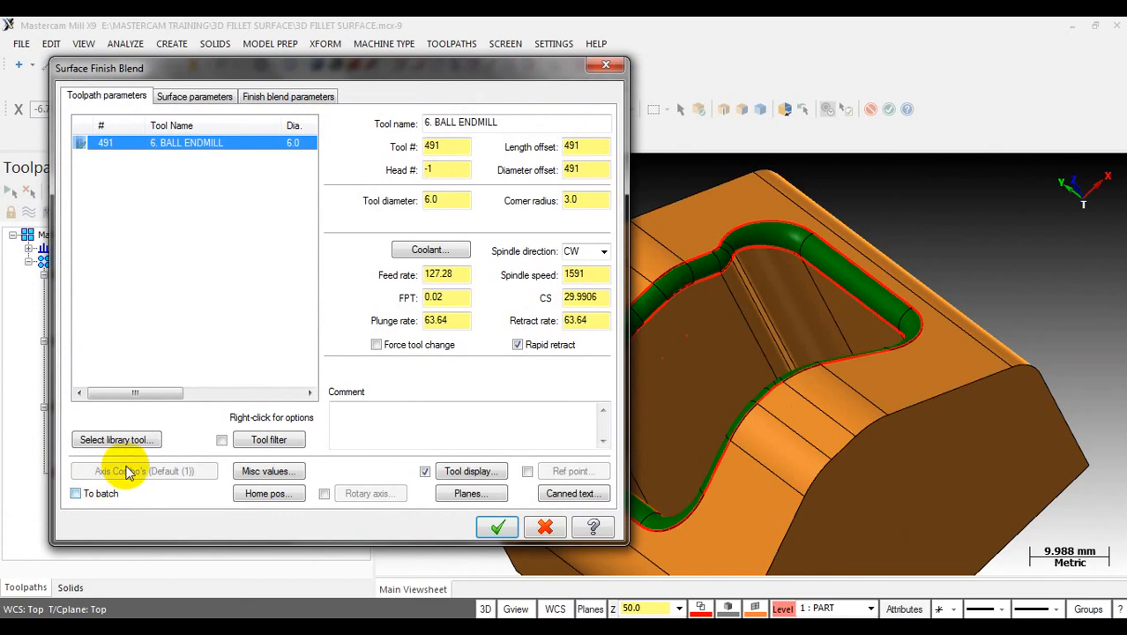
- Set the finish blend cutting method to One way and generate the Surface Finish Blend toolpath
click(194, 96)
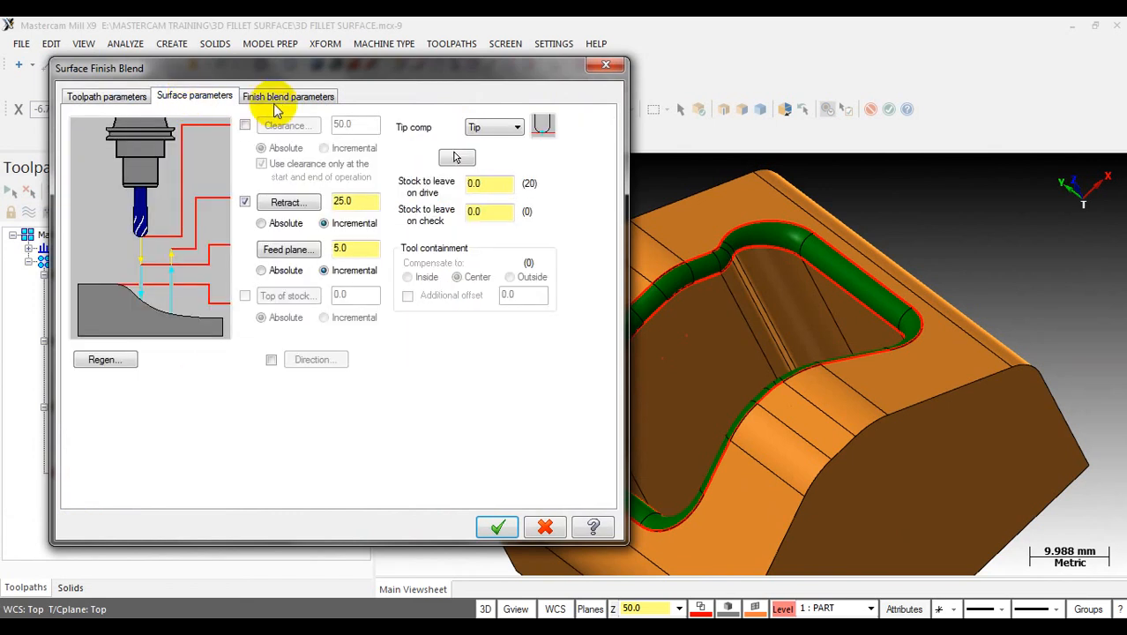
click(296, 97)
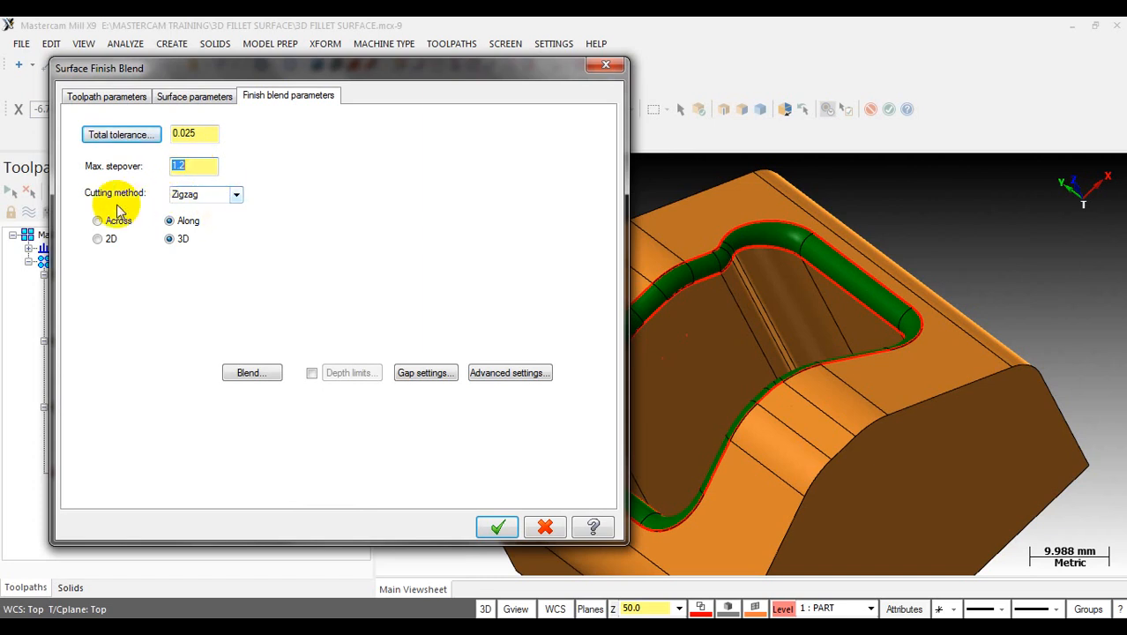
click(236, 194)
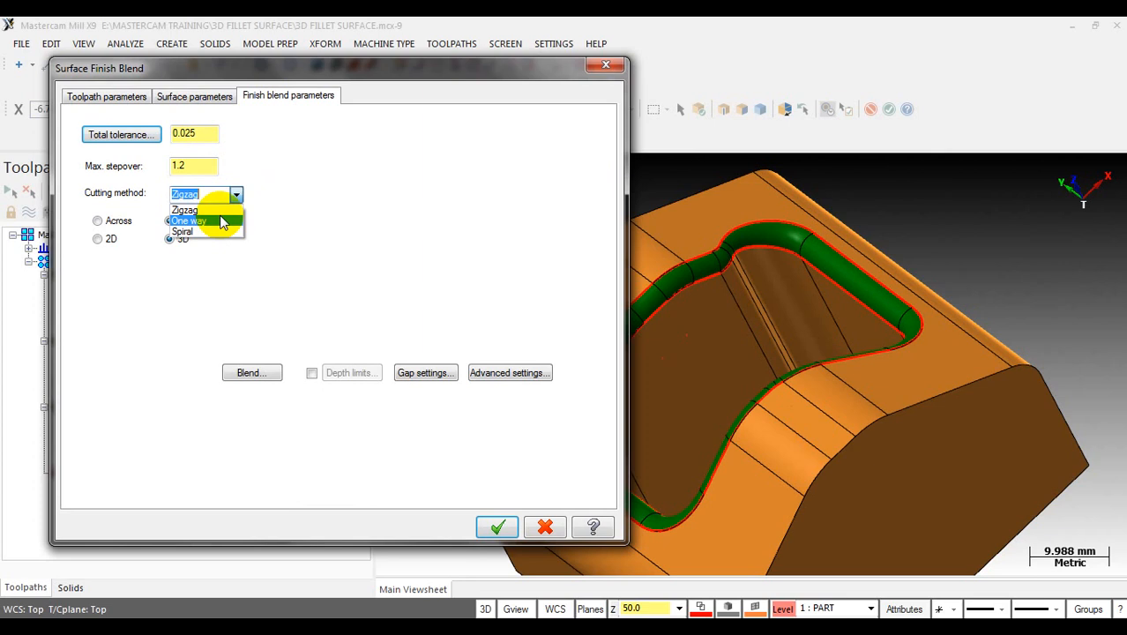
click(221, 221)
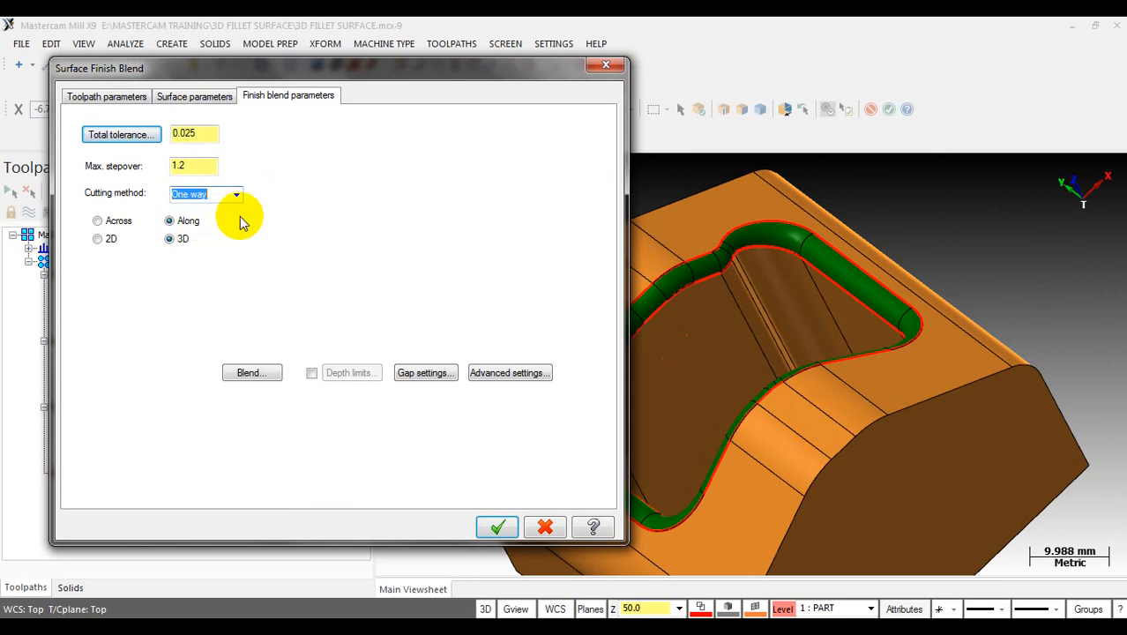
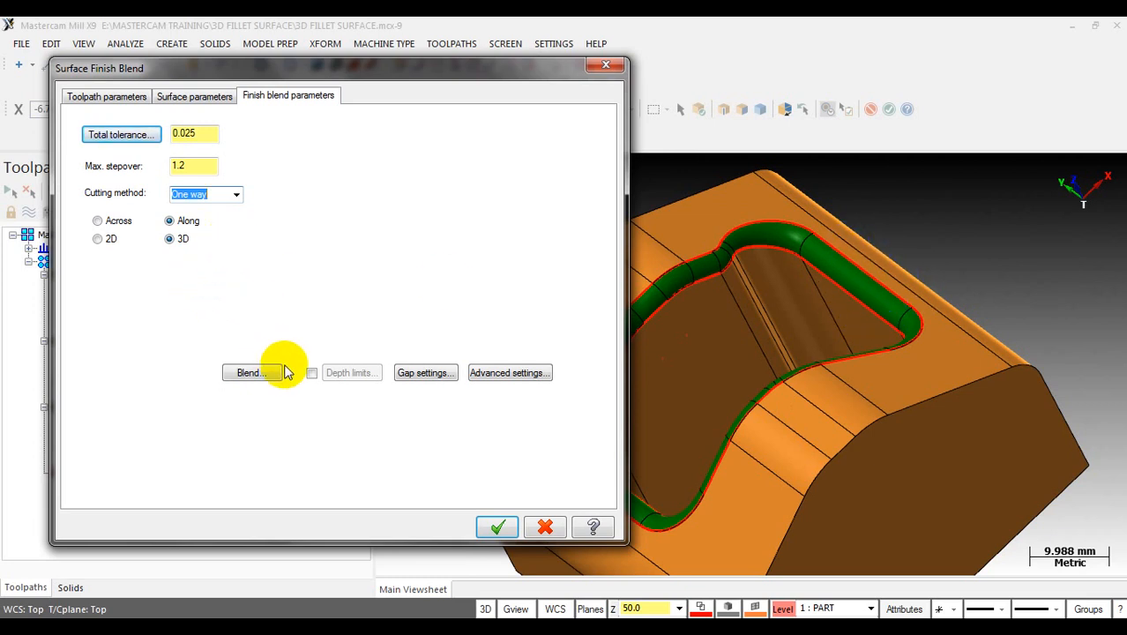
click(498, 529)
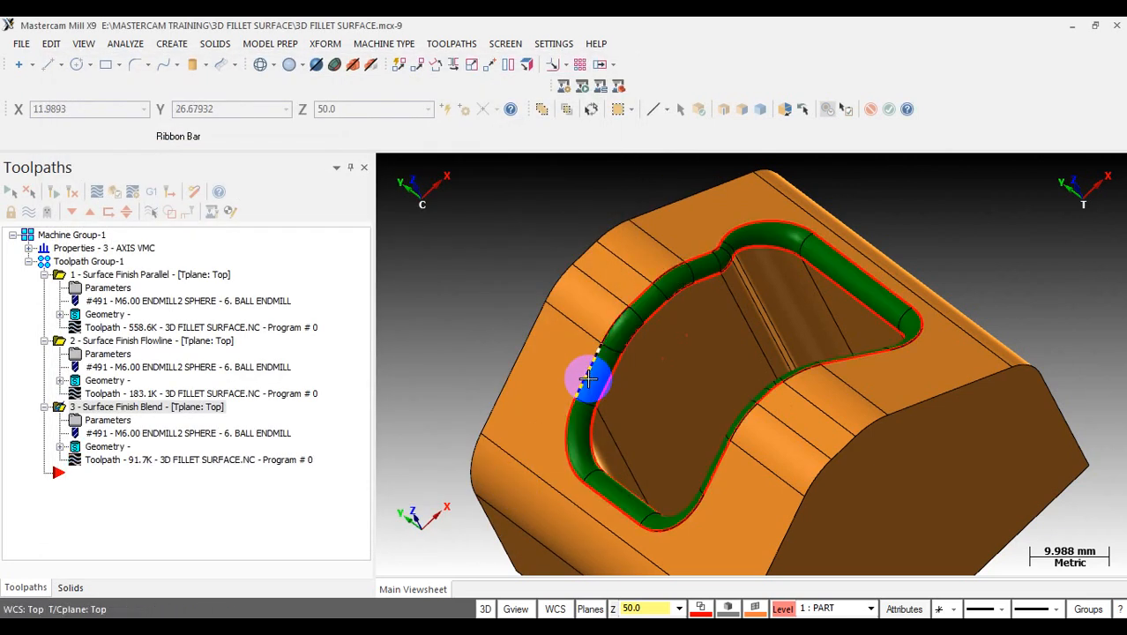
- Backplot the Surface Finish Blend toolpath from start to end and examine its passes along the fillet
click(133, 459)
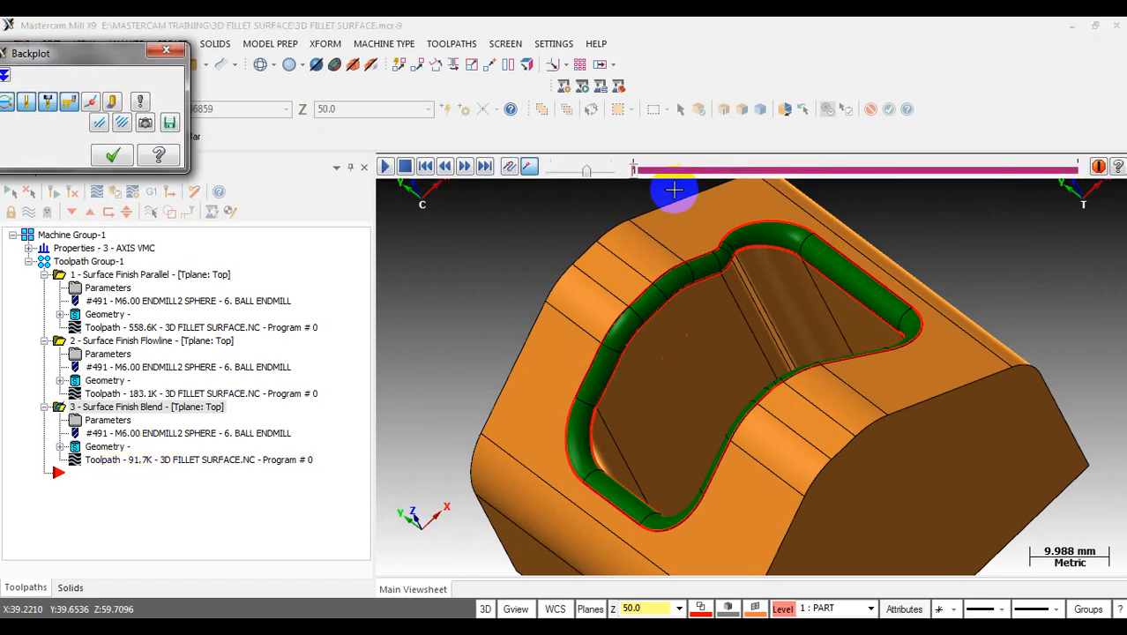
drag(633, 176, 1118, 175)
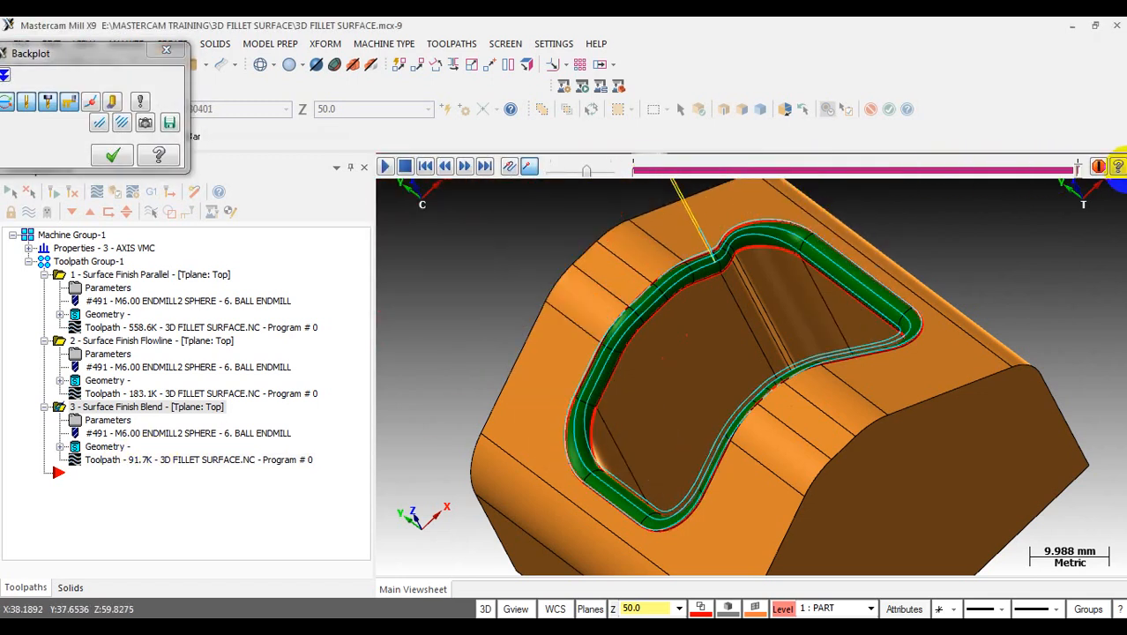
middle_drag(794, 262, 717, 264)
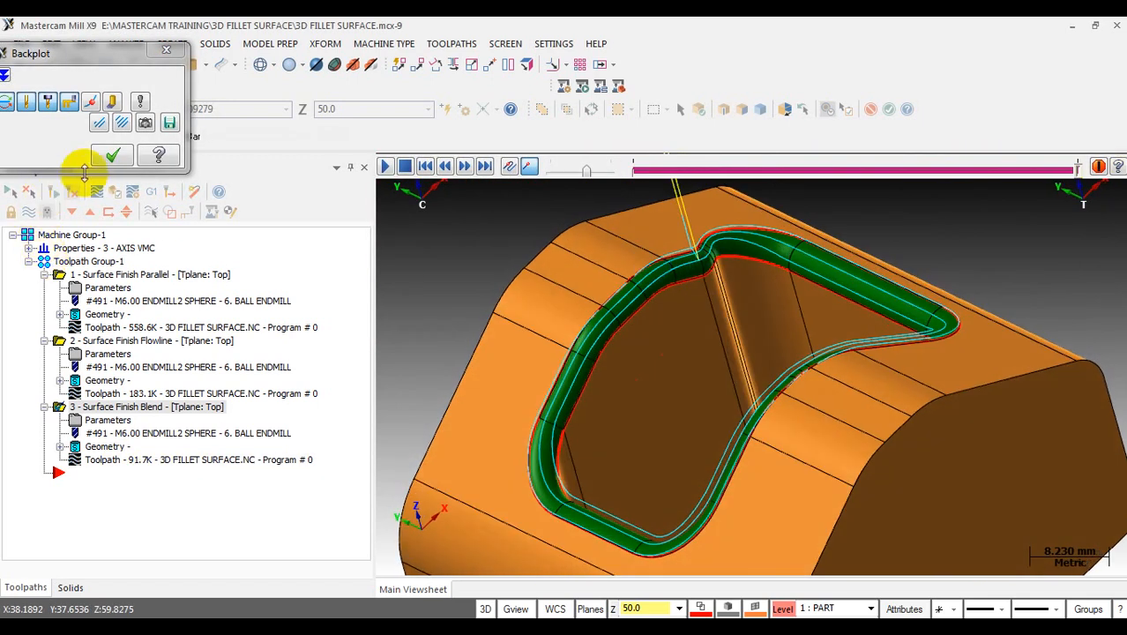
click(112, 155)
- Set the finish blend maximum stepover to 0.2 and regenerate the Surface Finish Blend operation
click(107, 421)
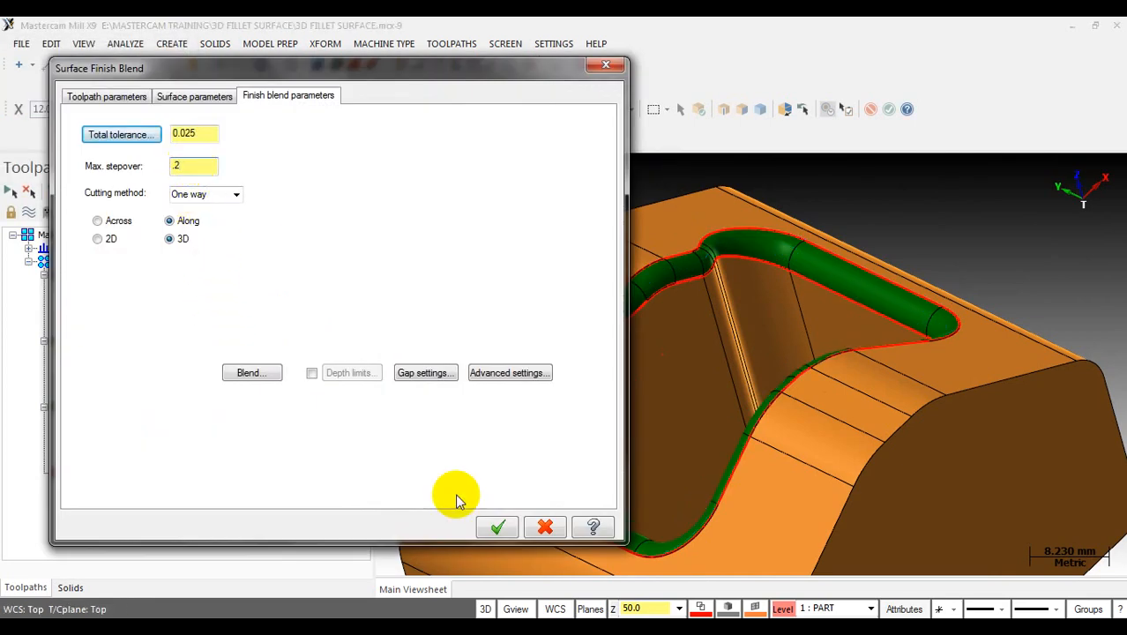
click(496, 527)
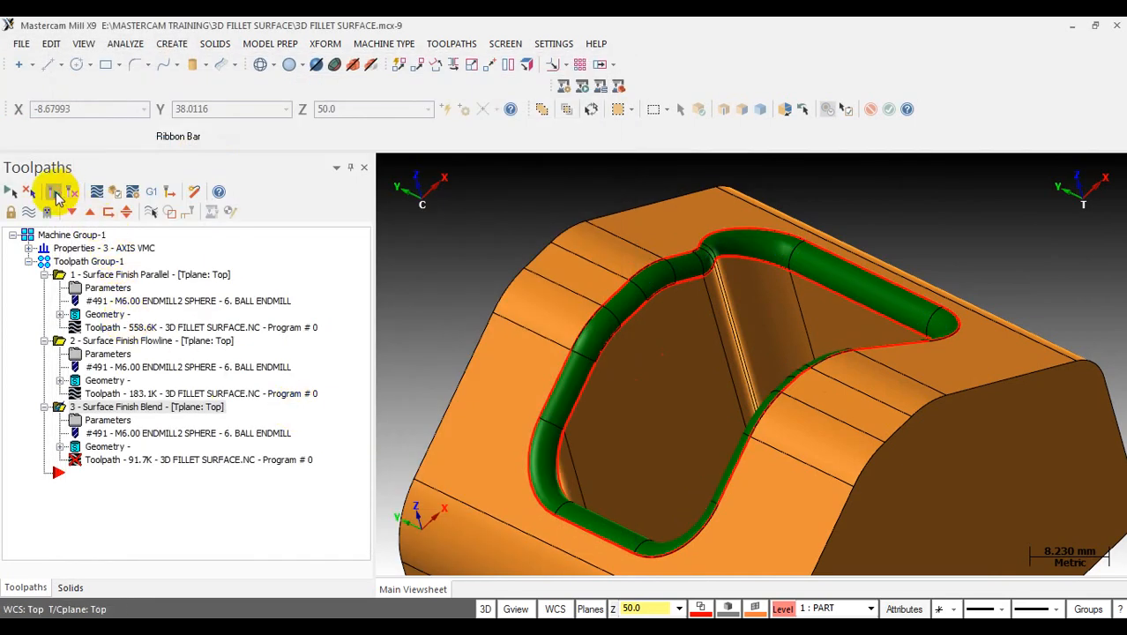
click(54, 192)
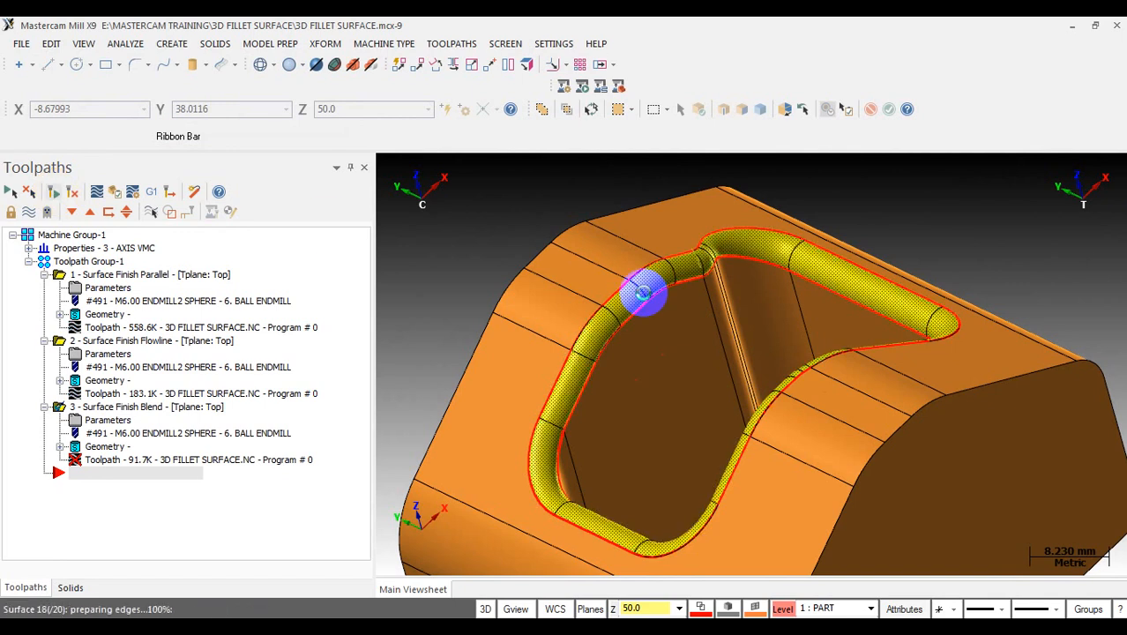
- Backplot the regenerated Surface Finish Blend toolpath to its end and examine the finer passes around the pocket fillet
scroll(643, 295, down, 2)
click(141, 457)
drag(634, 173, 1090, 158)
mouse_move(751, 291)
middle_down()
mouse_move(767, 294)
mouse_move(712, 304)
mouse_move(760, 281)
middle_up()
scroll(761, 279, down, 4)
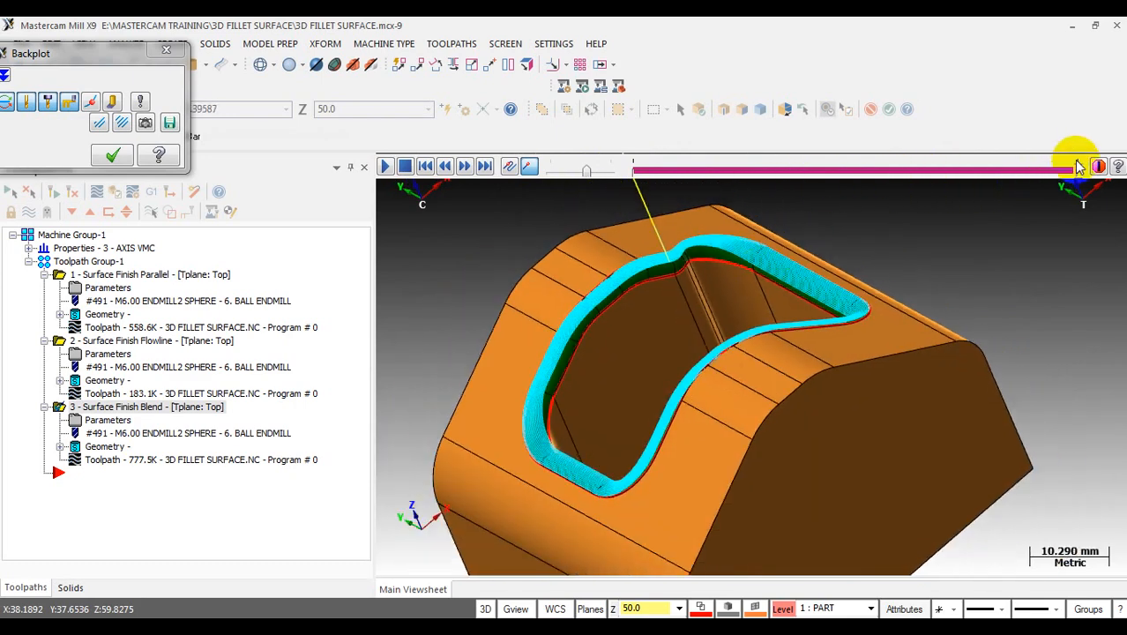
drag(1074, 170, 1117, 167)
mouse_move(598, 377)
middle_down()
mouse_move(596, 395)
mouse_move(659, 382)
mouse_move(596, 416)
mouse_move(594, 339)
mouse_move(569, 362)
mouse_move(628, 393)
mouse_move(412, 278)
middle_up()
click(112, 155)
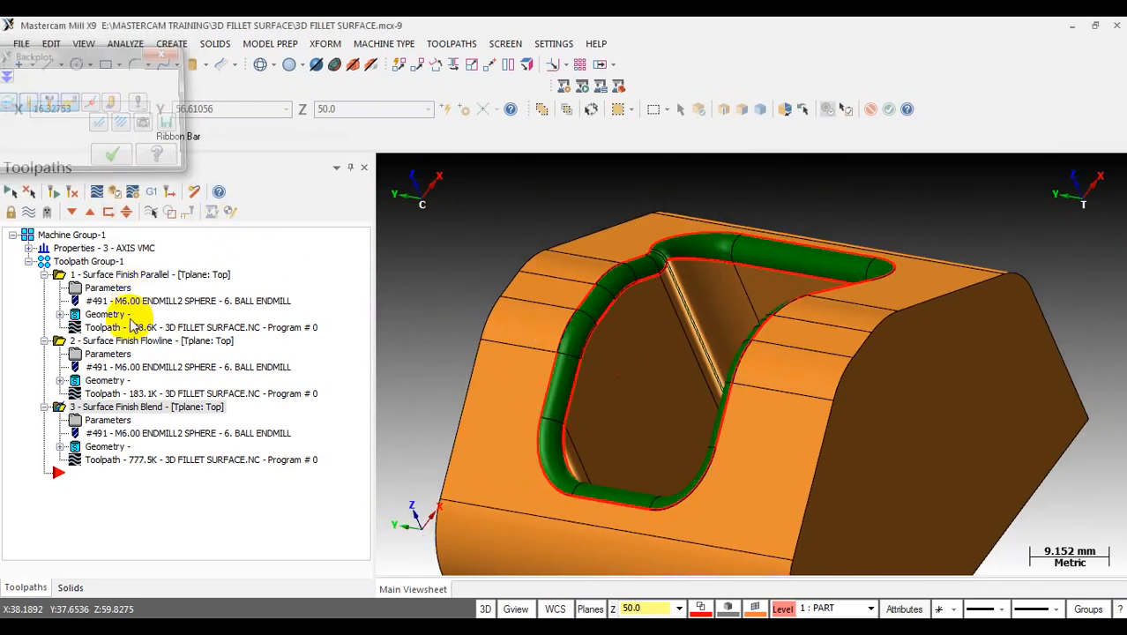
- Set the finish blend direction to Across and regenerate the Surface Finish Blend operation
click(104, 419)
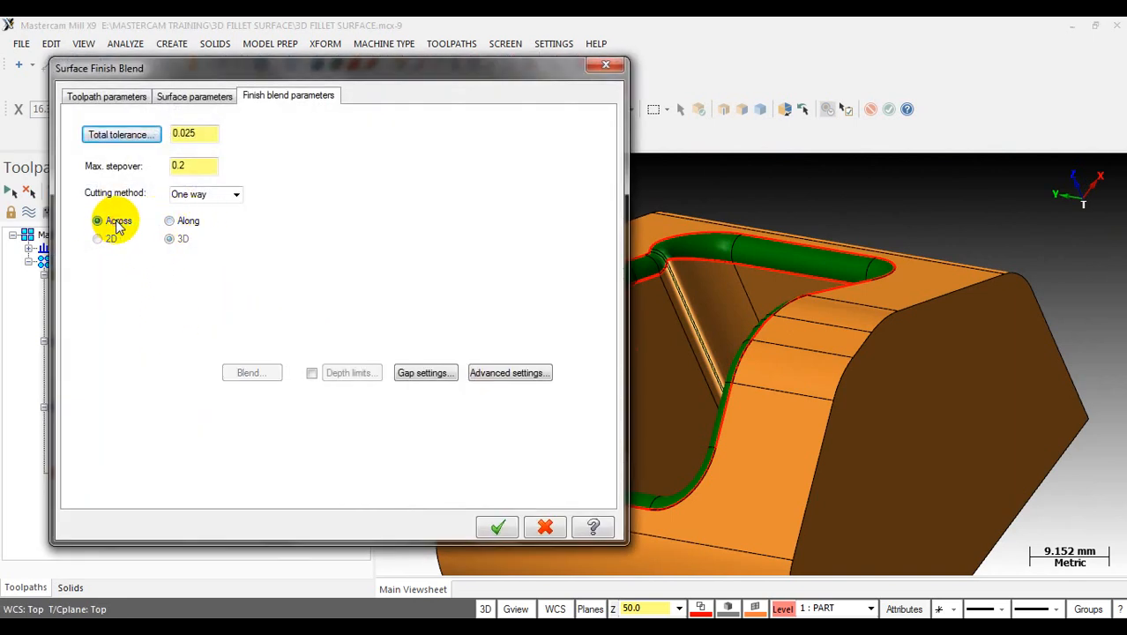
click(489, 525)
click(52, 193)
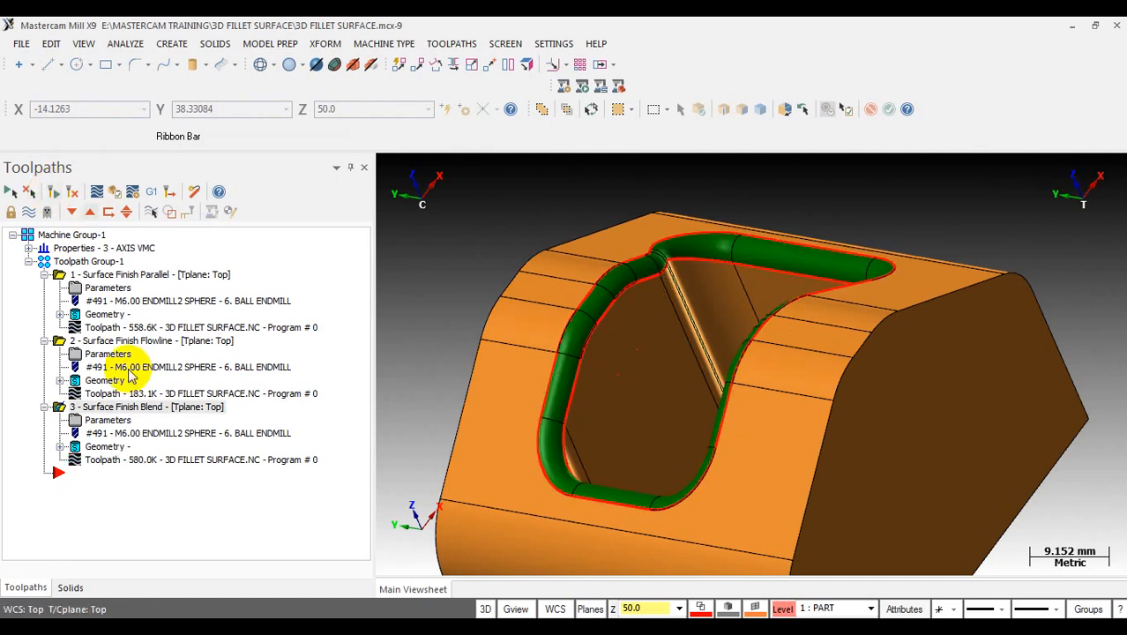
- Backplot most of the Surface Finish Blend toolpath and examine the crosswise passes at the fillet's sharp corner
click(119, 459)
drag(632, 176, 970, 168)
scroll(837, 275, up, 5)
mouse_move(837, 275)
middle_down()
mouse_move(943, 289)
mouse_move(938, 269)
mouse_move(837, 277)
middle_up()
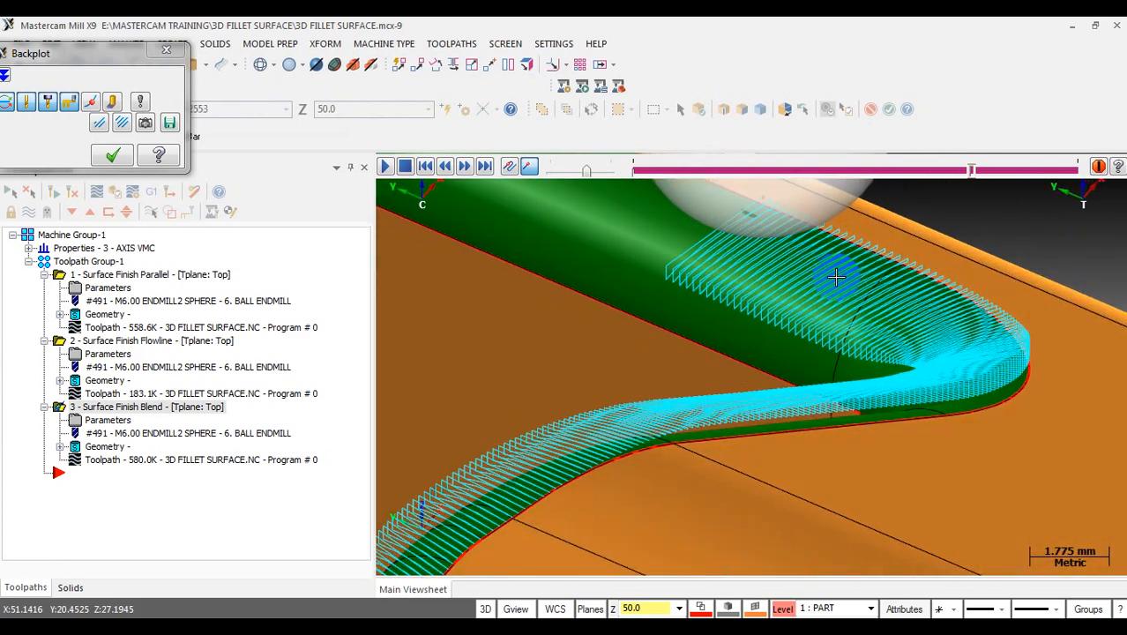
scroll(837, 277, down, 4)
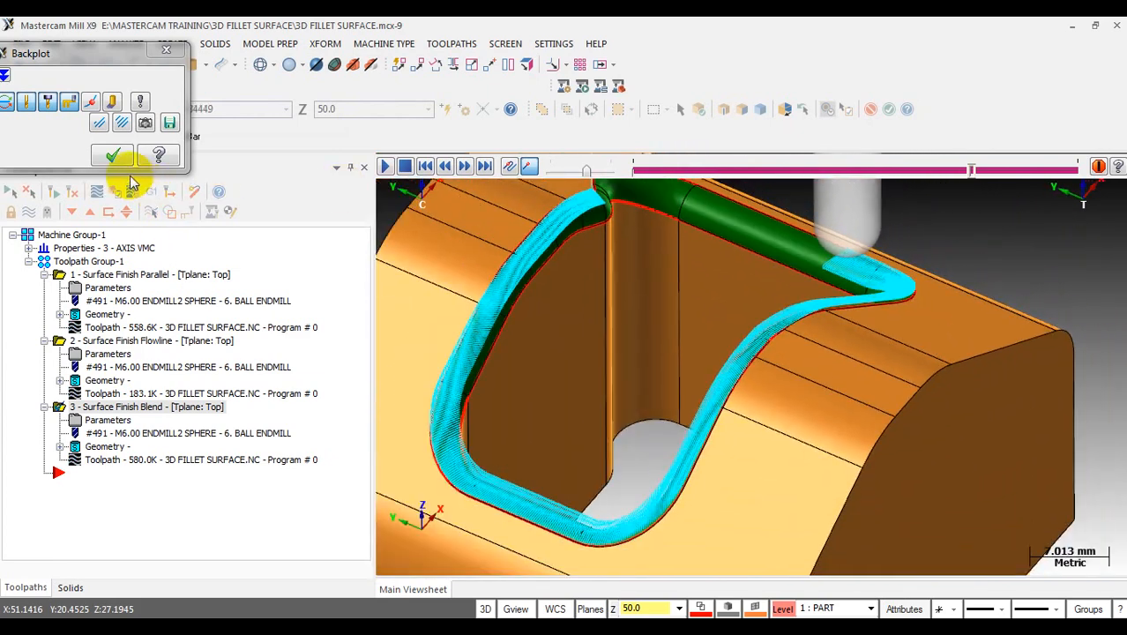
click(112, 156)
- Change the finish blend cutting method and regenerate the Surface Finish Blend toolpath
click(106, 421)
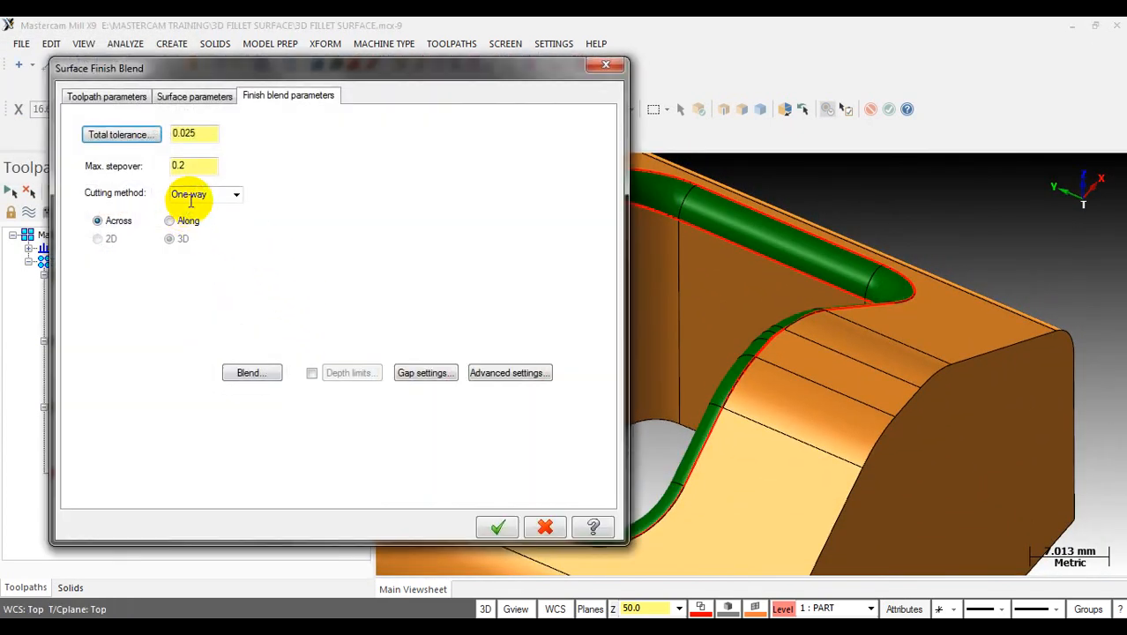
click(217, 212)
click(492, 527)
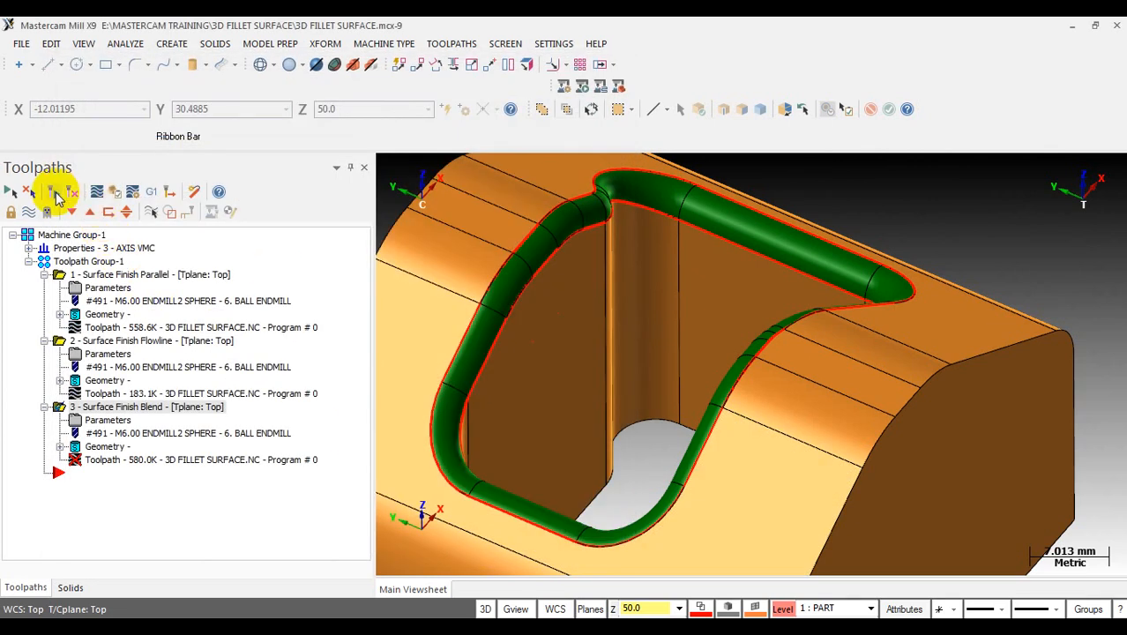
click(54, 191)
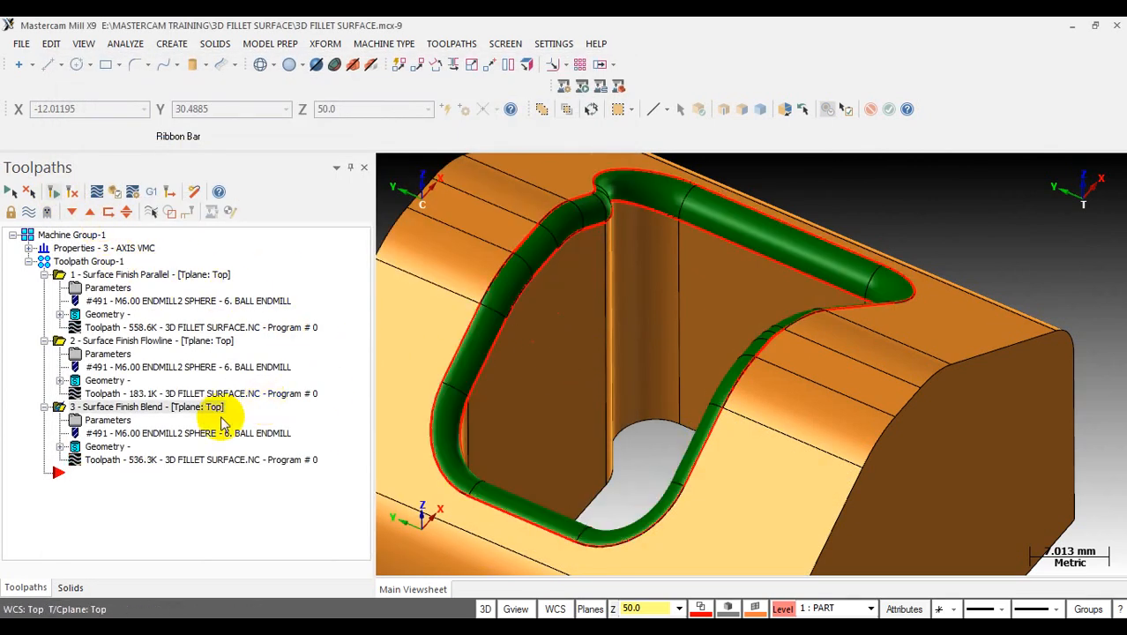
- Backplot the updated Surface Finish Blend toolpath to its end and examine the crosswise passes around the whole fillet
click(96, 464)
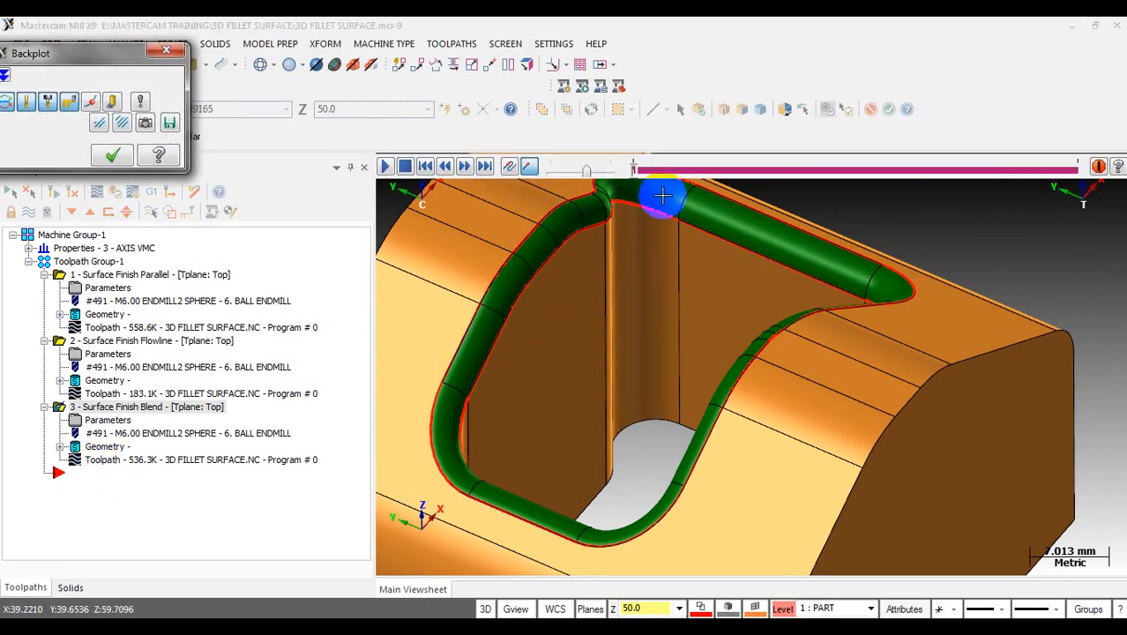
drag(635, 172, 1100, 166)
scroll(492, 291, up, 5)
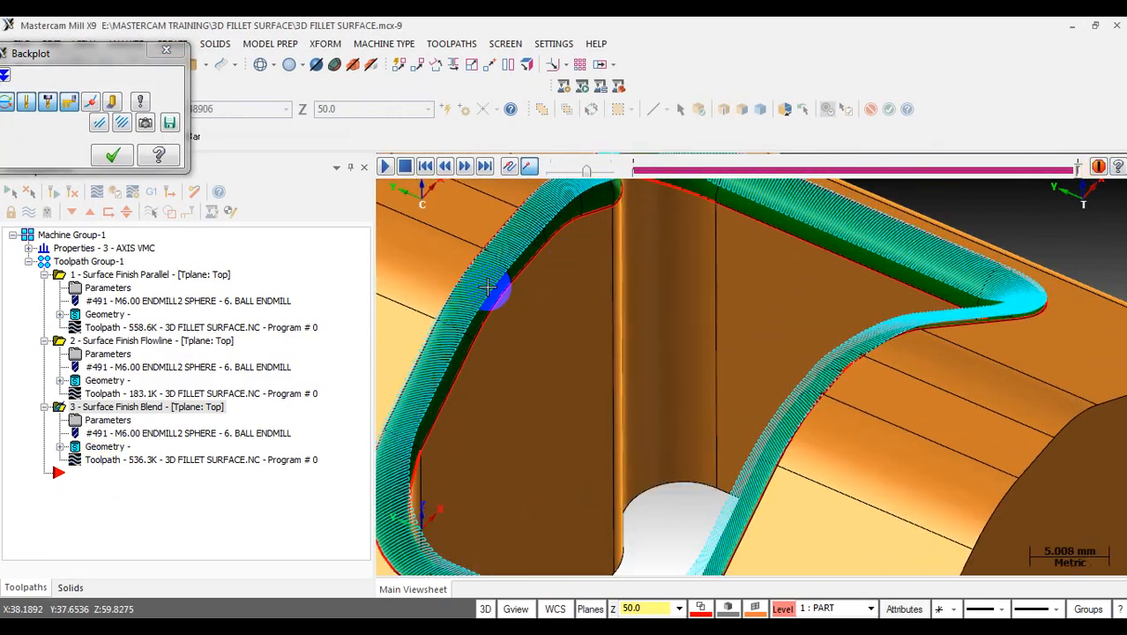
middle_drag(454, 311, 643, 339)
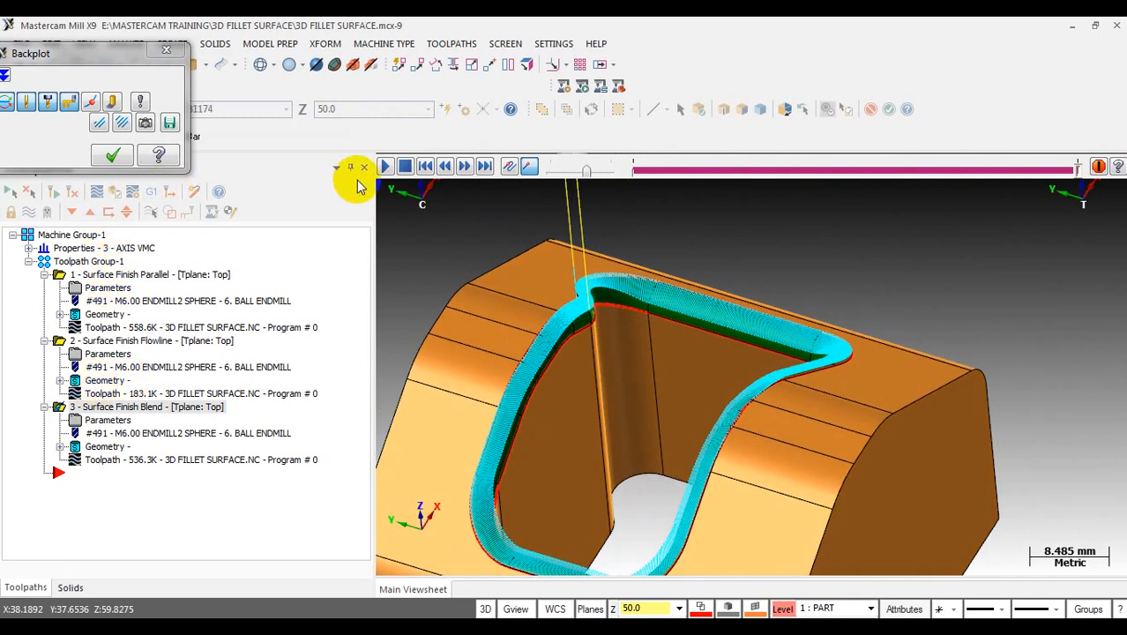
middle_drag(686, 243, 633, 297)
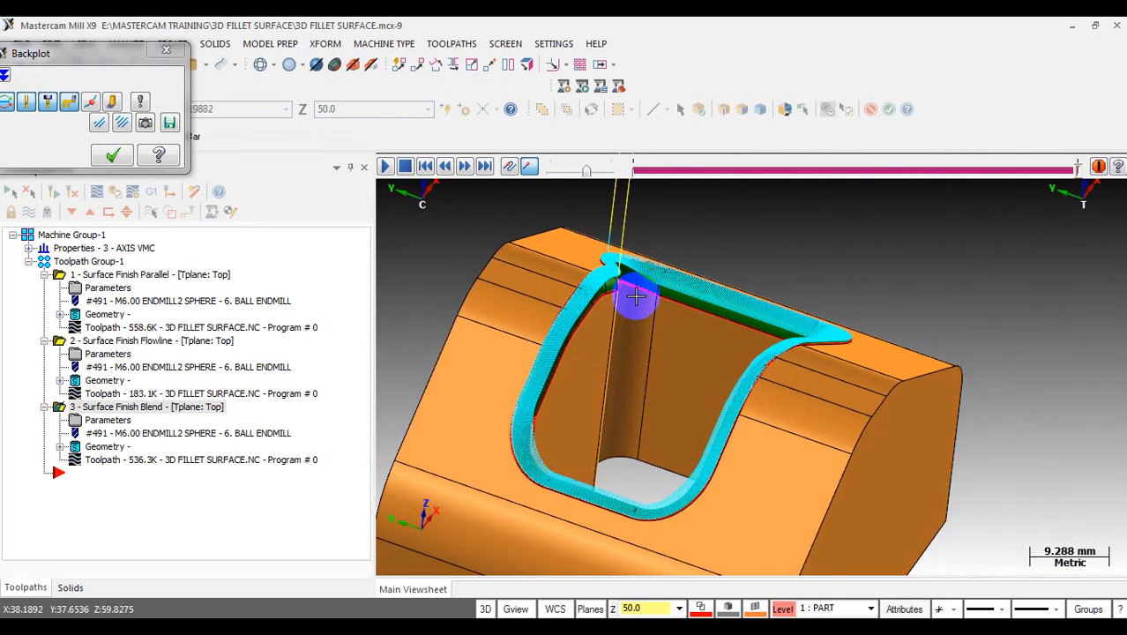
mouse_move(640, 278)
middle_down()
mouse_move(610, 283)
mouse_move(643, 294)
mouse_move(626, 293)
mouse_move(644, 280)
middle_up()
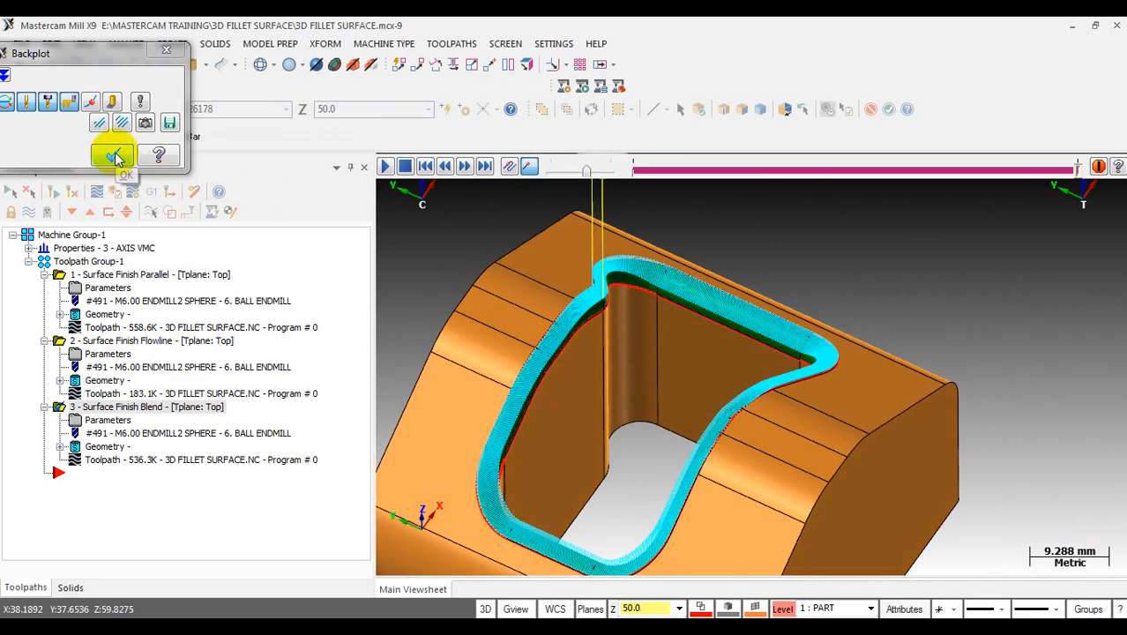
scroll(533, 271, up, 5)
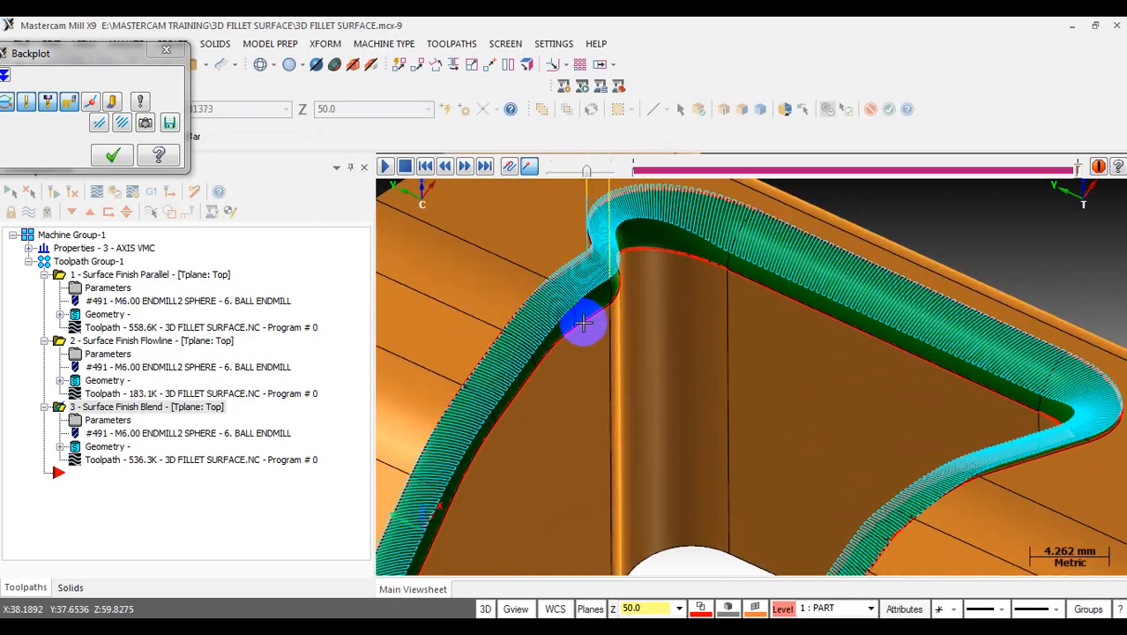
middle_drag(570, 287, 602, 287)
- Rewind the backplot to an early position and examine the ball endmill against the fillet near the pocket's upper end
drag(1080, 172, 667, 175)
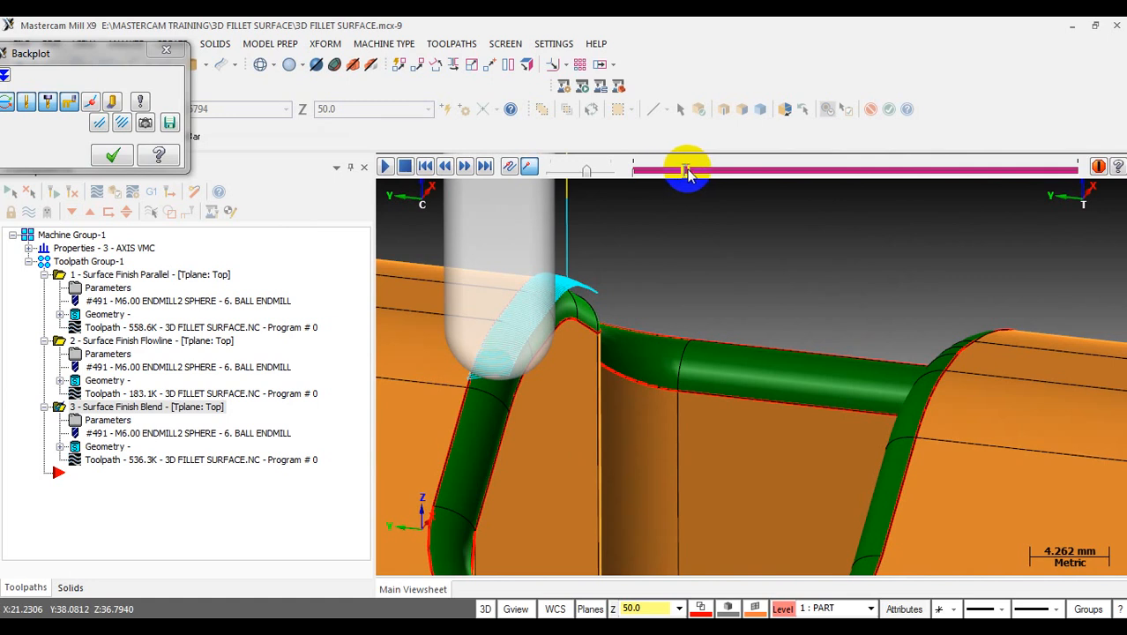
scroll(544, 333, down, 3)
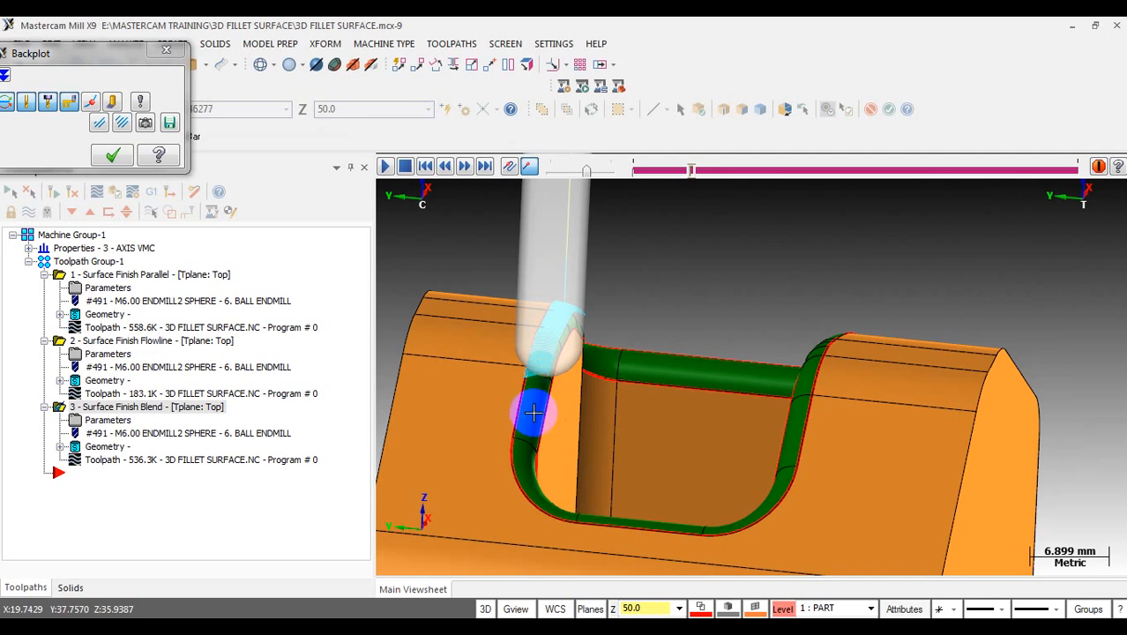
scroll(533, 412, up, 3)
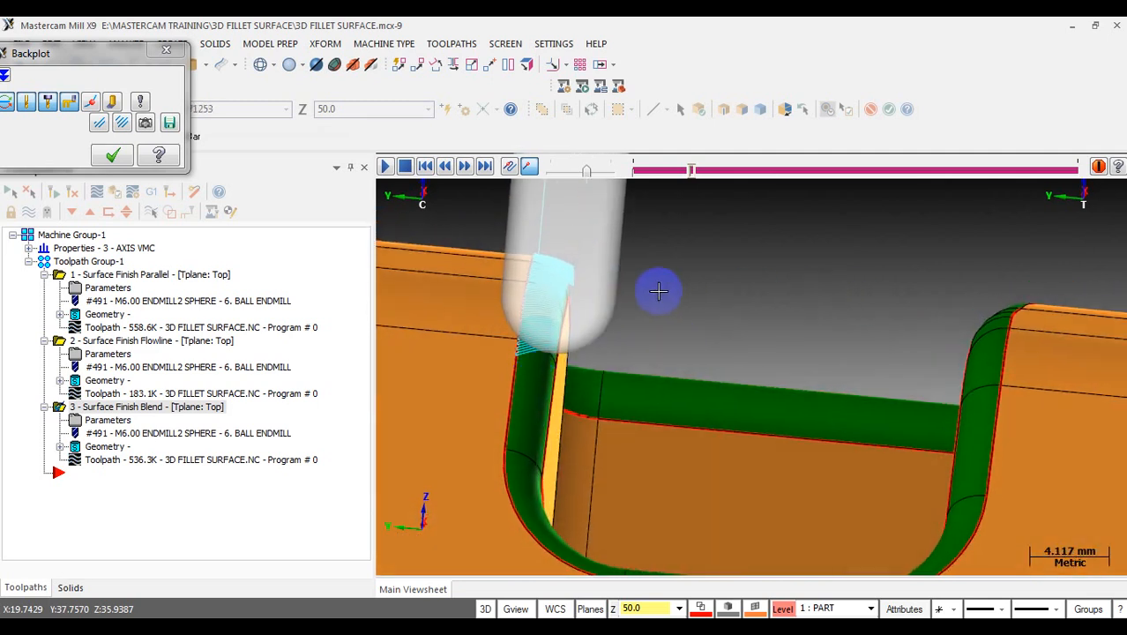
scroll(675, 291, up, 1)
middle_drag(573, 365, 527, 385)
mouse_move(596, 300)
middle_down()
mouse_move(554, 340)
mouse_move(579, 311)
middle_up()
scroll(559, 328, up, 3)
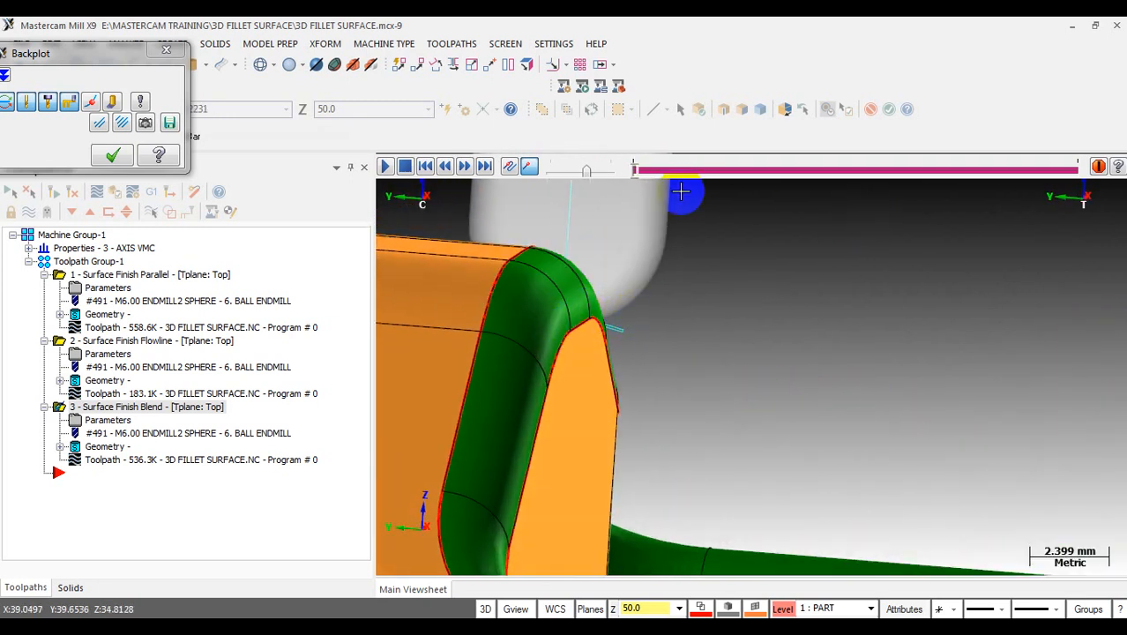
- Advance the backplot from its start, inspect how the ball endmill reaches the fillet's inner and outer edges, and close the backplot
drag(635, 169, 684, 169)
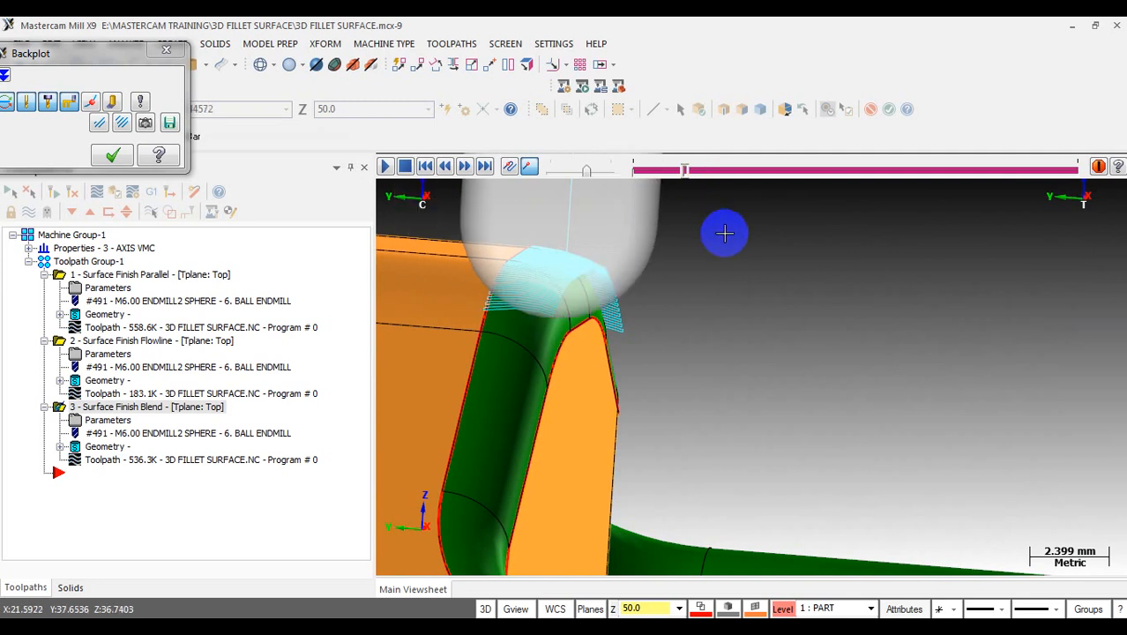
scroll(606, 264, down, 3)
scroll(617, 265, up, 2)
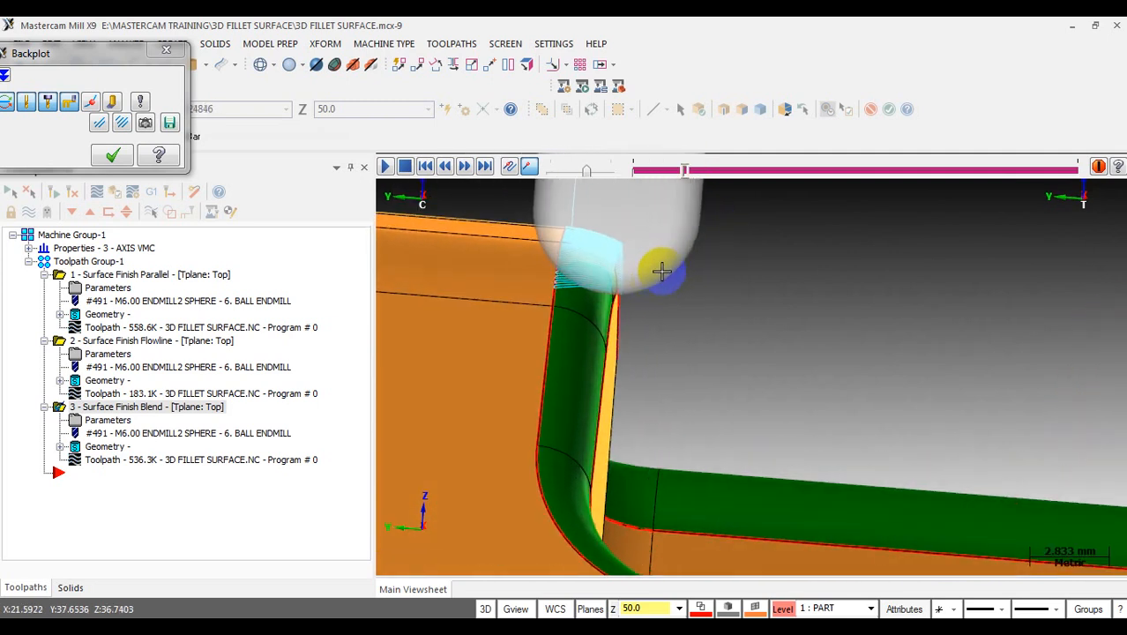
middle_drag(651, 271, 661, 272)
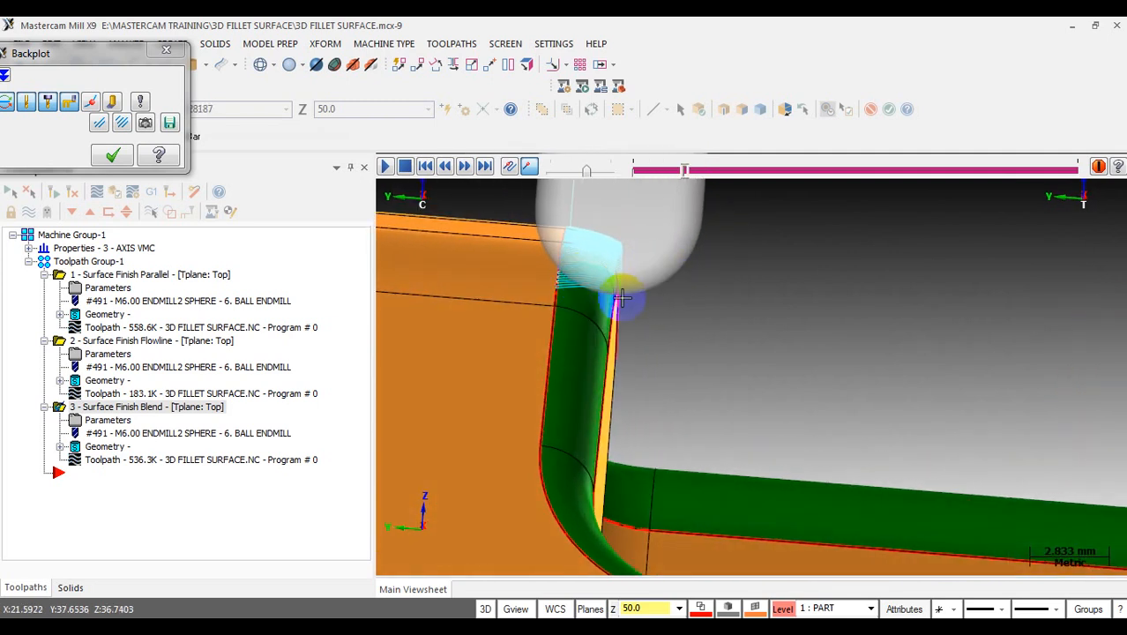
mouse_move(610, 288)
middle_down()
mouse_move(586, 292)
mouse_move(648, 268)
mouse_move(619, 276)
middle_up()
middle_drag(702, 286, 631, 305)
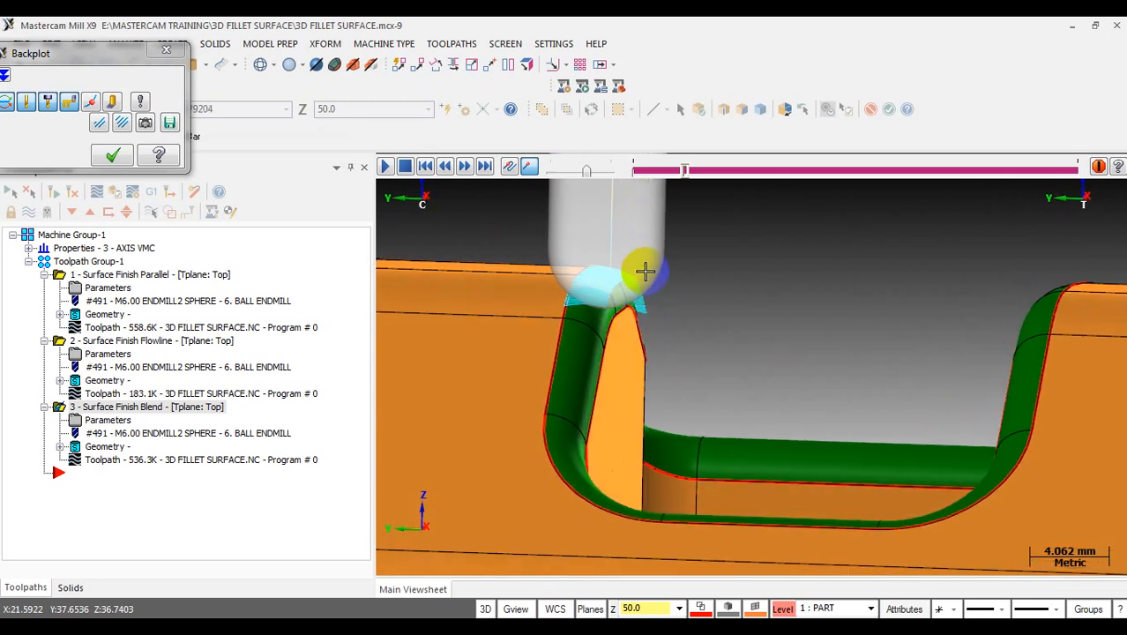
drag(685, 172, 707, 165)
middle_drag(706, 233, 659, 221)
click(114, 156)
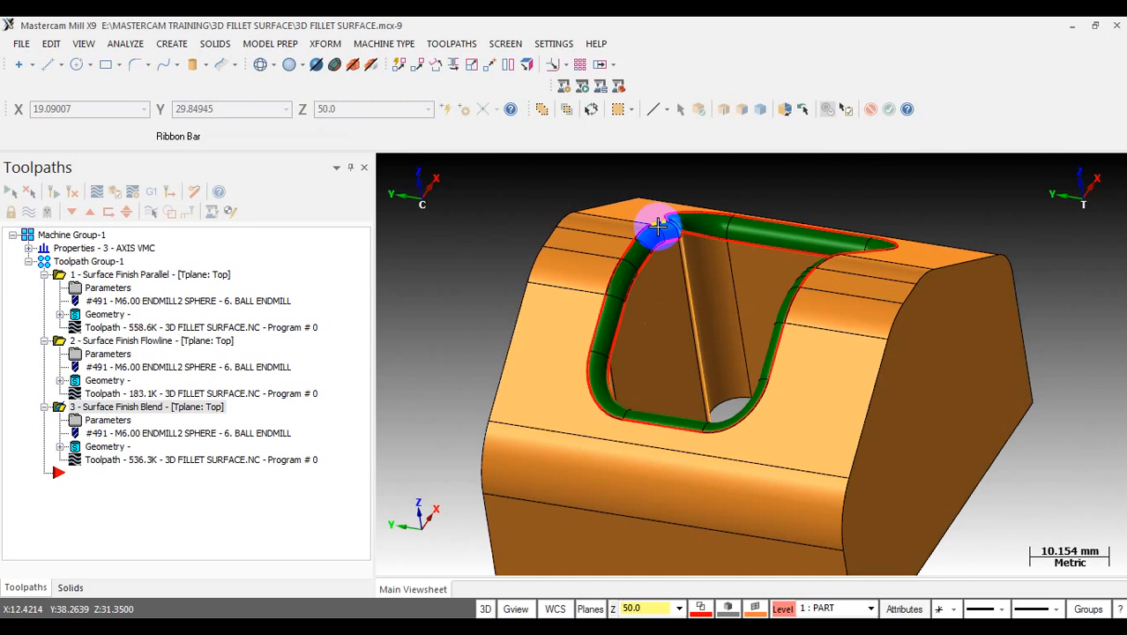
- Inspect the fillet surfaces and replay the Surface Finish Blend backplot to its end before closing it
scroll(659, 253, up, 3)
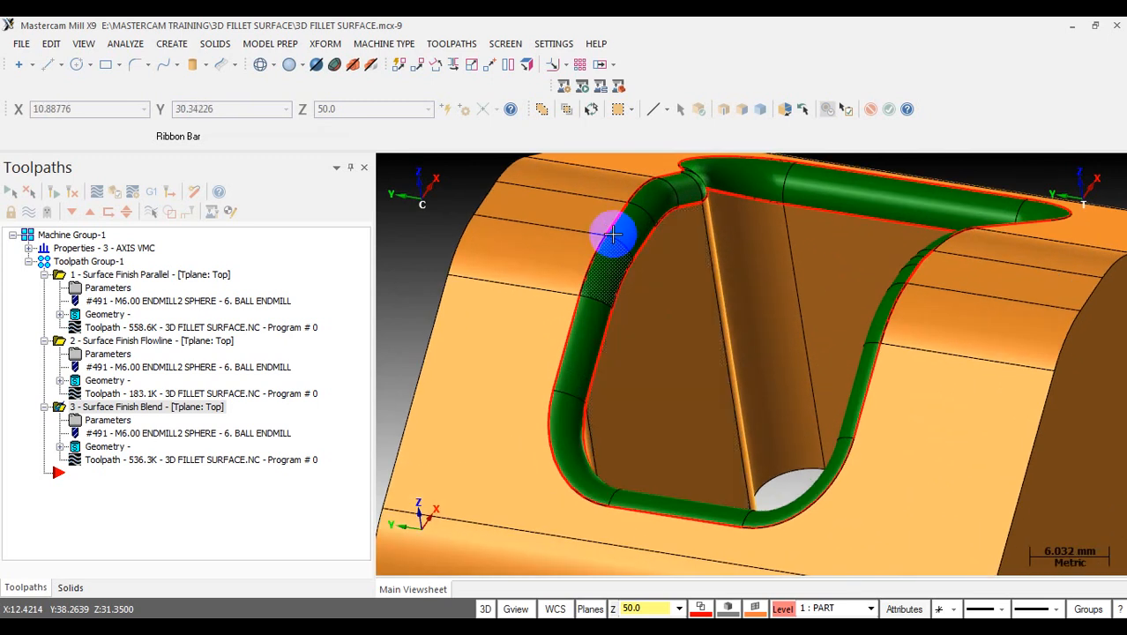
middle_drag(654, 245, 621, 205)
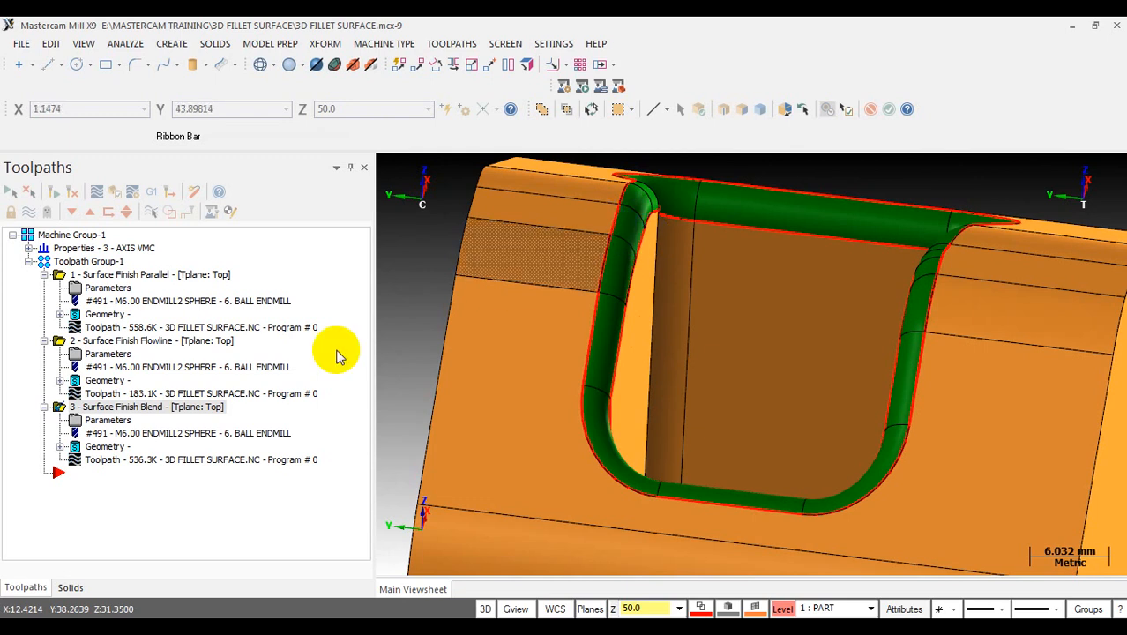
click(119, 460)
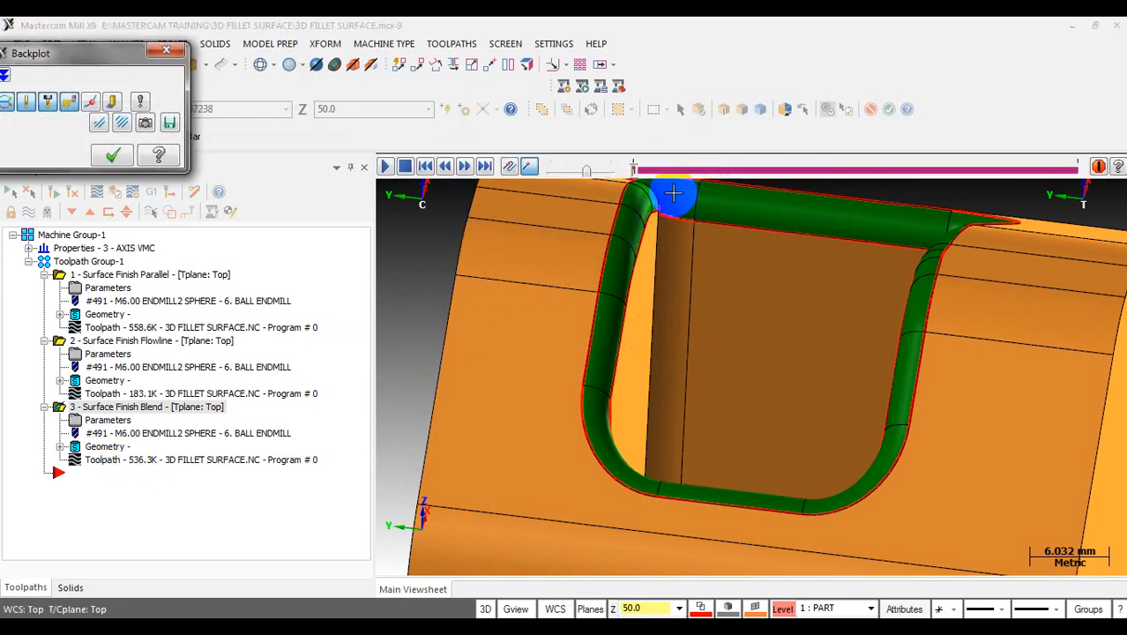
drag(633, 172, 1079, 175)
middle_drag(679, 353, 722, 368)
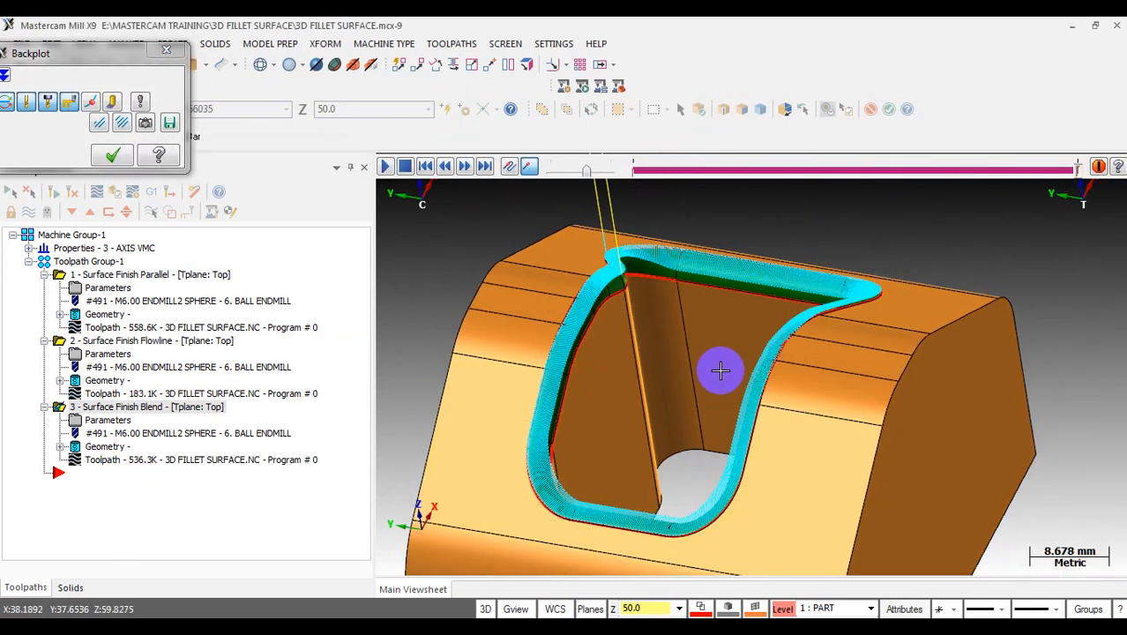
click(167, 51)
scroll(705, 286, down, 4)
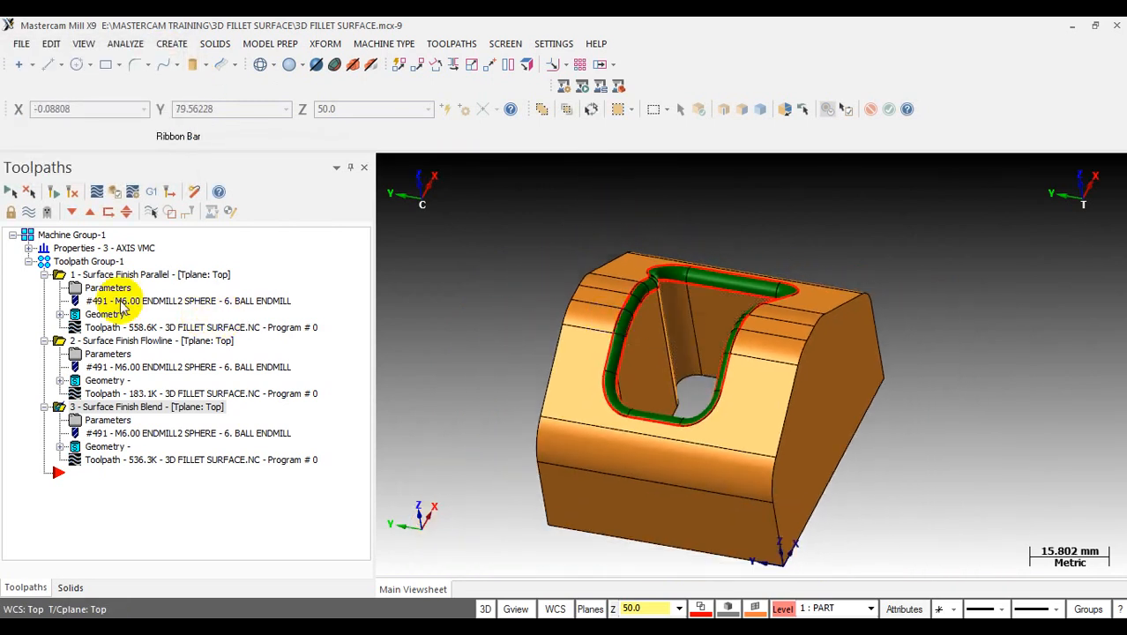
- Expand the machine group properties and make level 11, STOCK, visible alongside the PART level
click(29, 248)
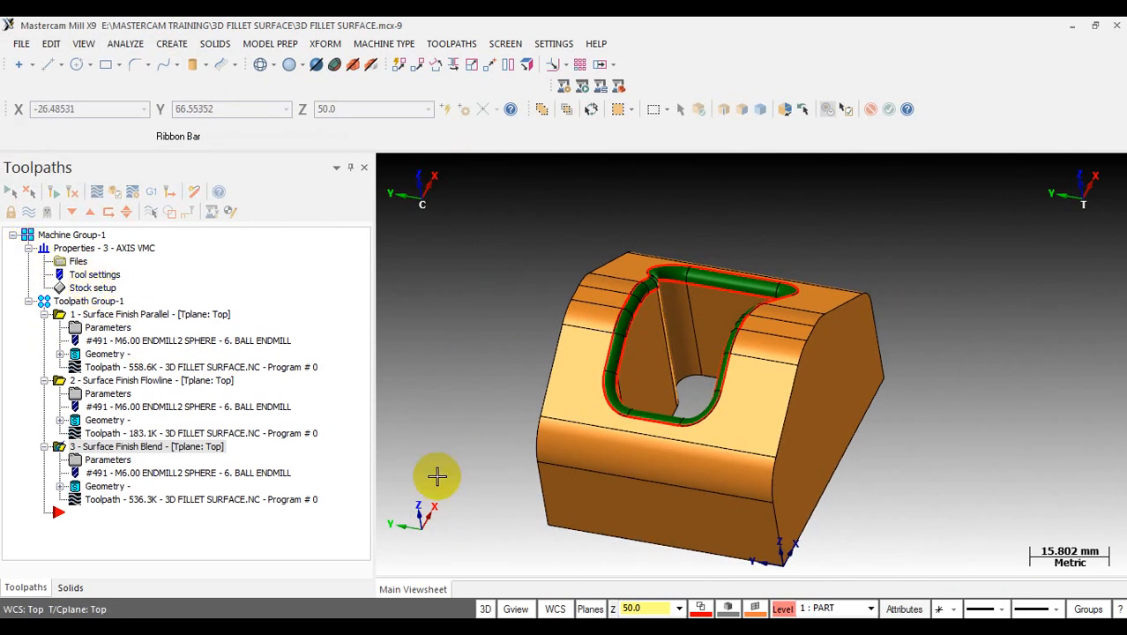
key(alt+z)
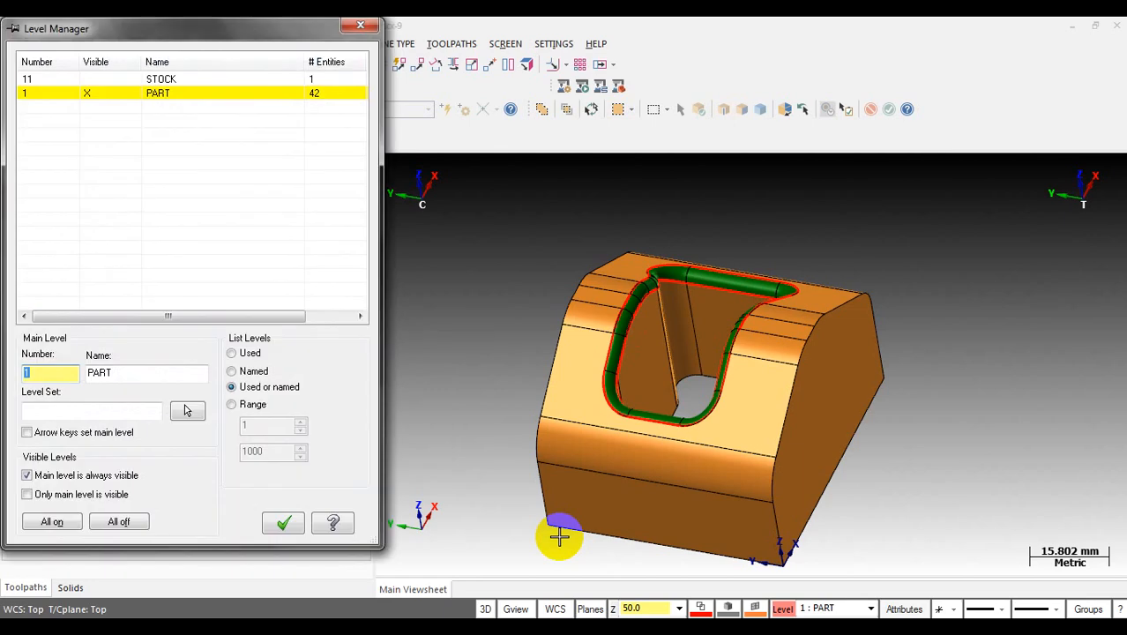
click(87, 78)
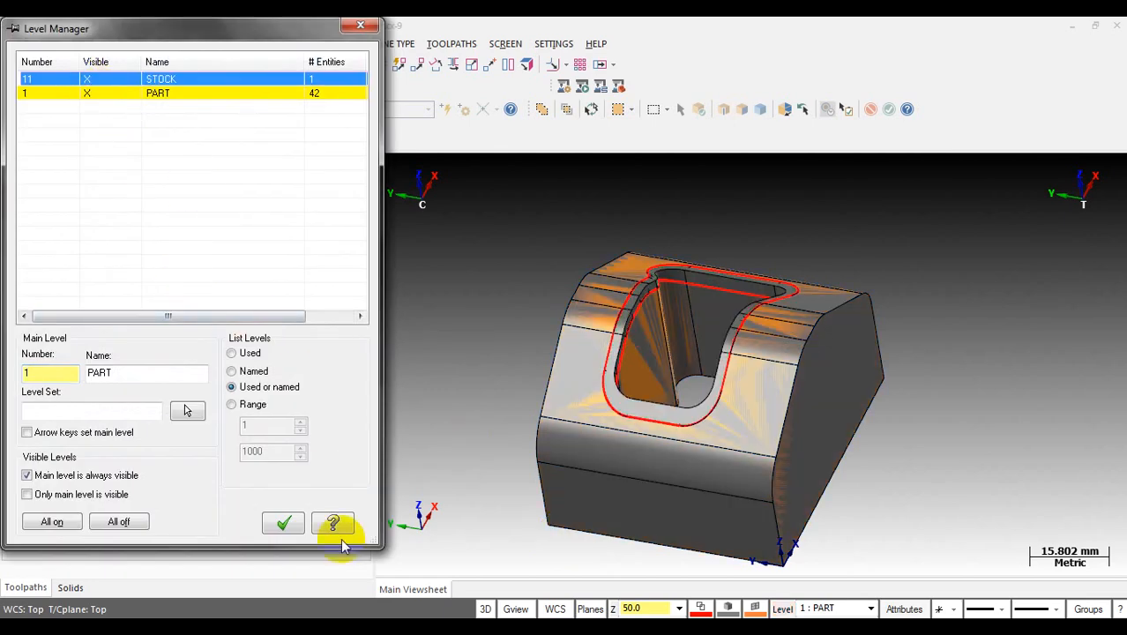
click(292, 522)
- Set the stock shape to Solid in the stock setup and assign the displayed stock body as the stock model
click(111, 289)
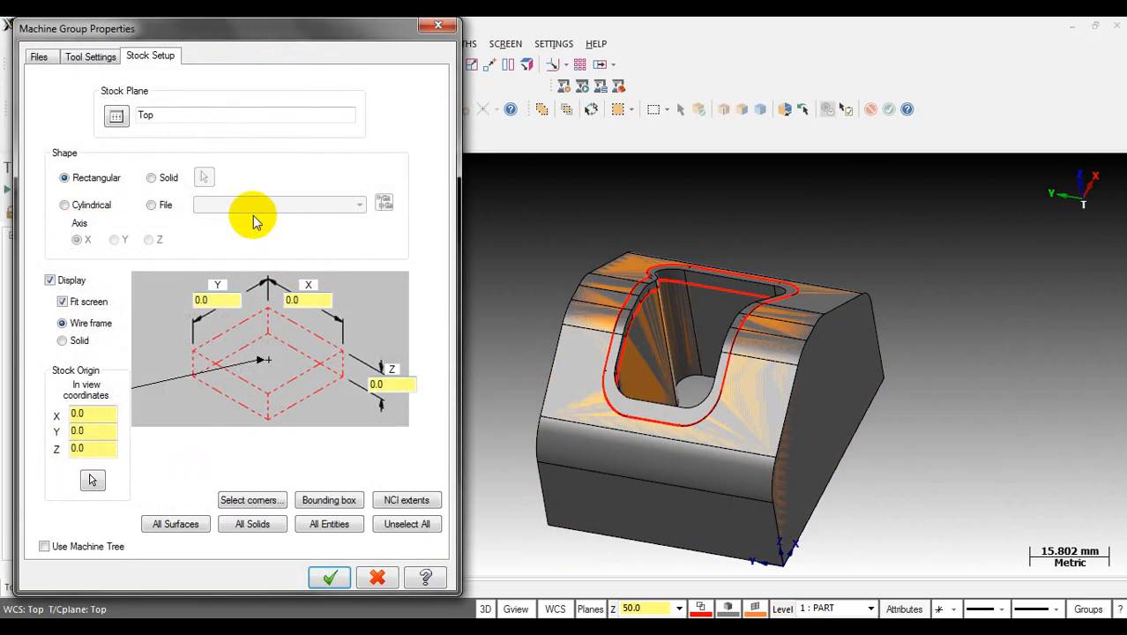
click(158, 177)
click(201, 177)
scroll(682, 328, up, 2)
click(605, 277)
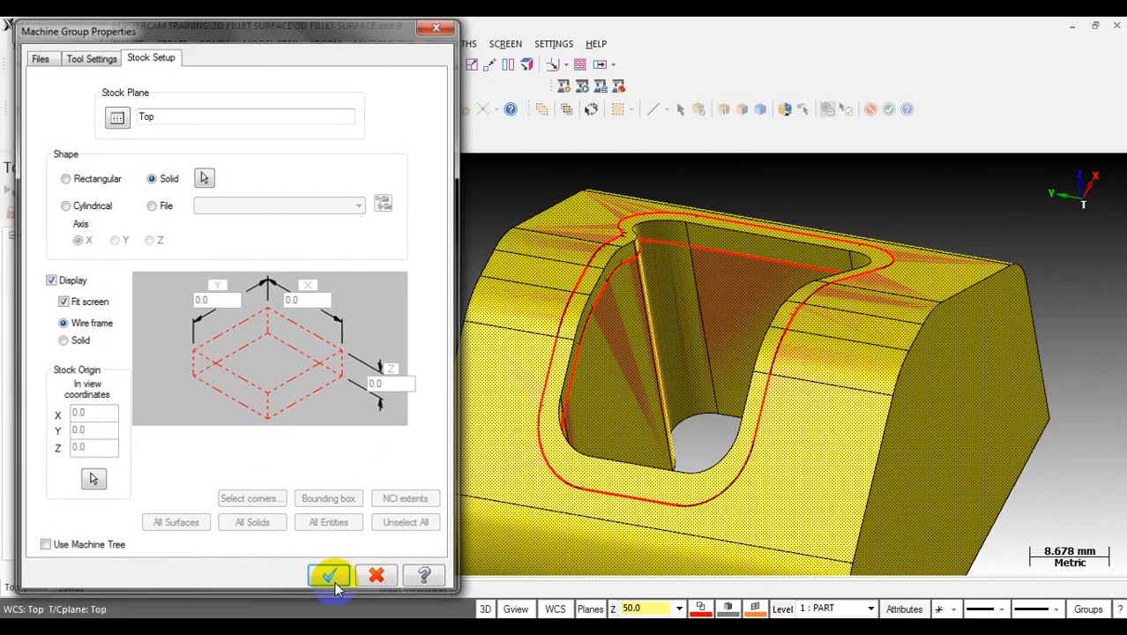
click(329, 577)
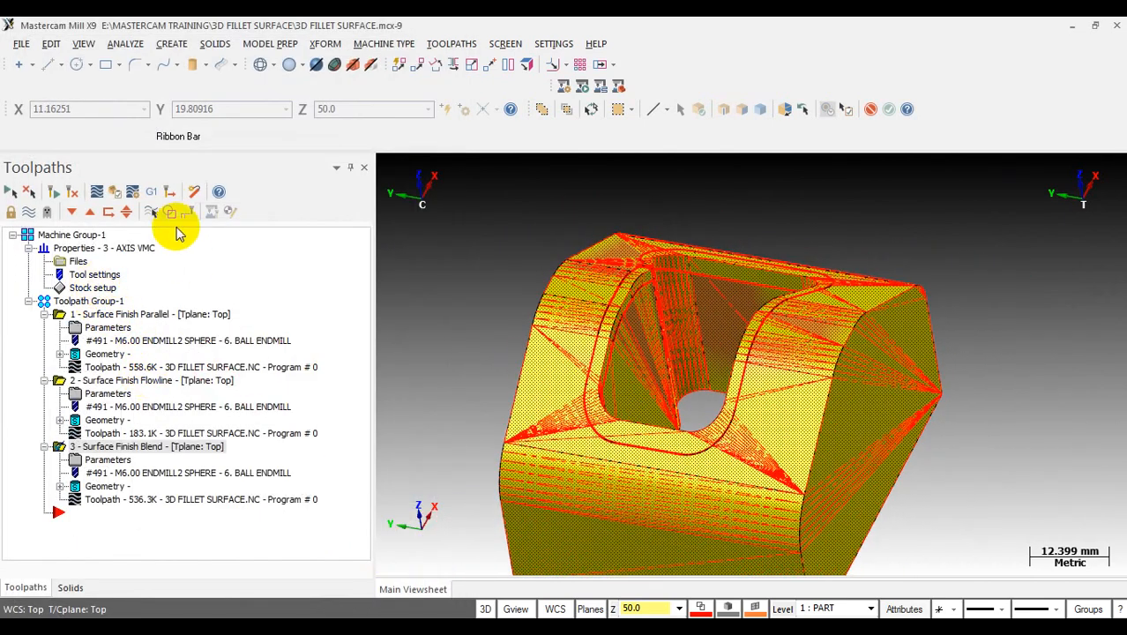
- Turn off the stock display in the machine group's stock setup and accept the properties
click(84, 294)
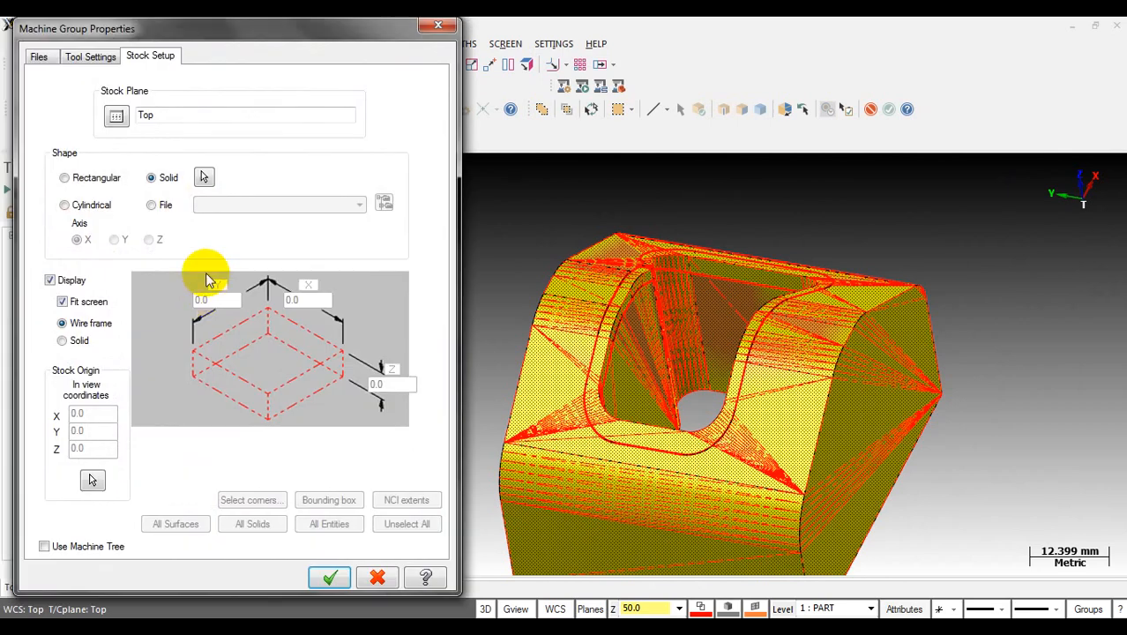
click(53, 281)
click(331, 576)
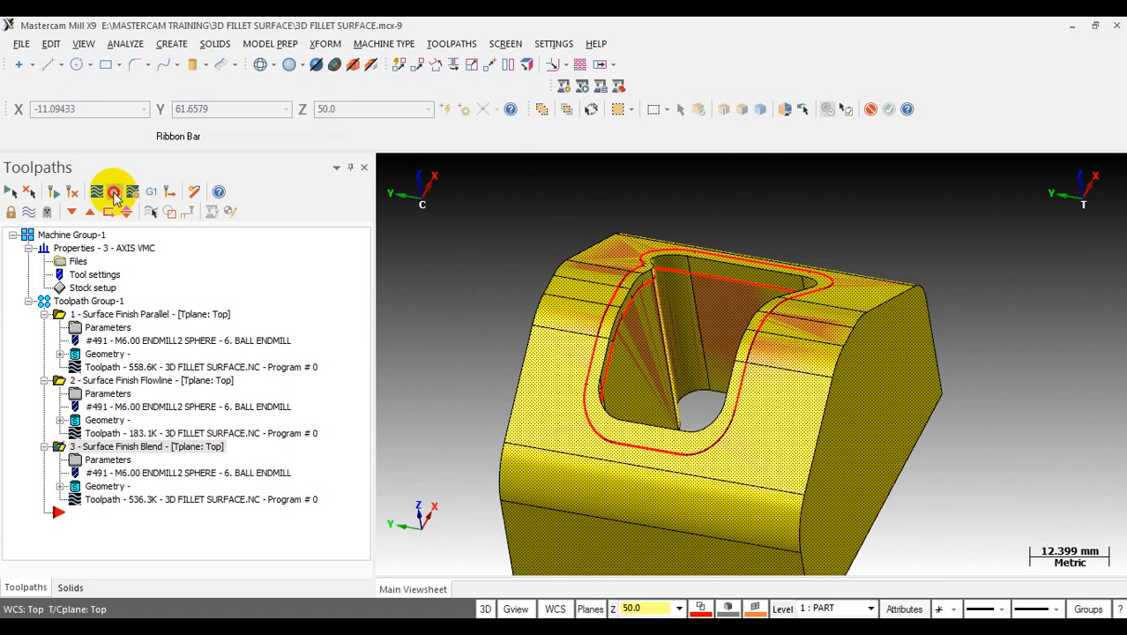
- Verify the Surface Finish Blend operation on the solid stock in a maximized Mastercam Simulator, following the cut around the fillet to its end
click(114, 193)
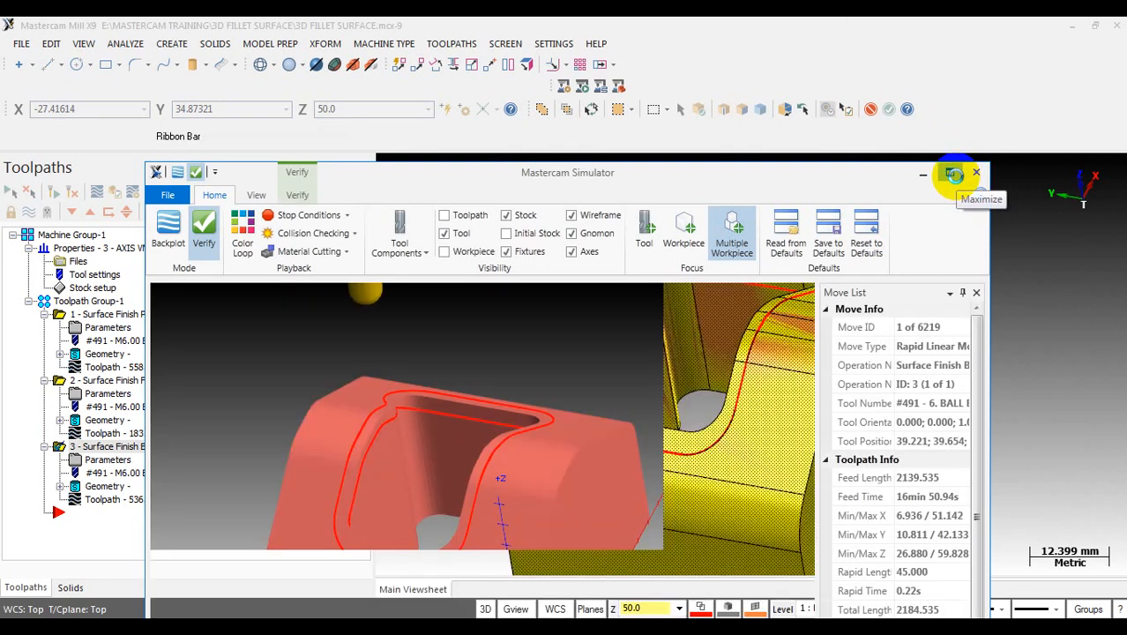
click(954, 173)
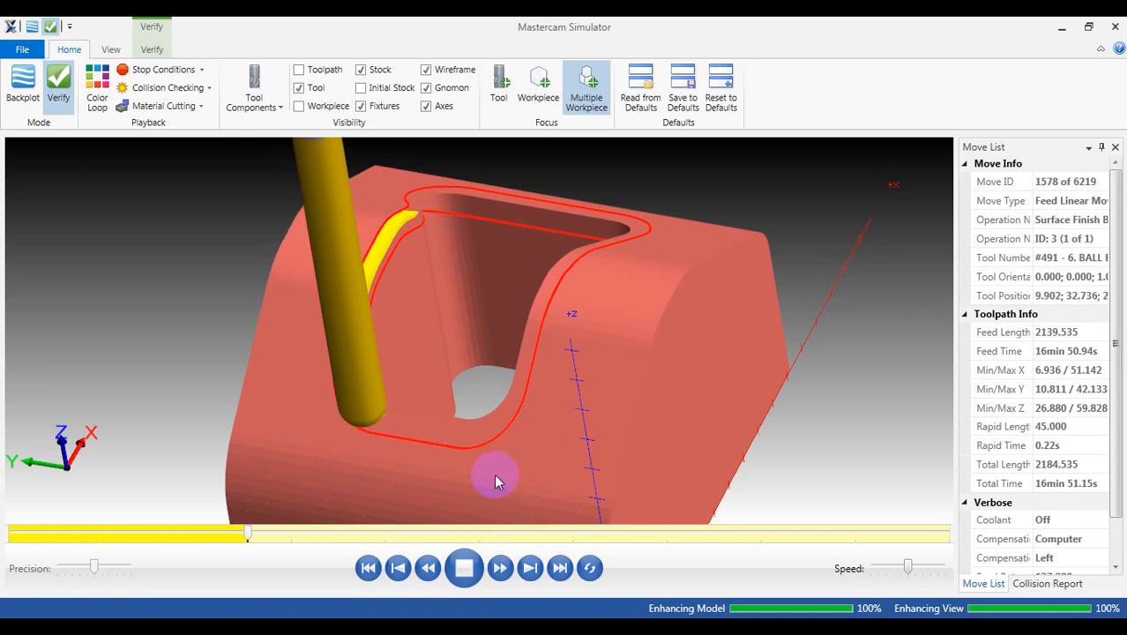
scroll(428, 417, up, 3)
middle_drag(396, 412, 415, 373)
scroll(326, 322, up, 5)
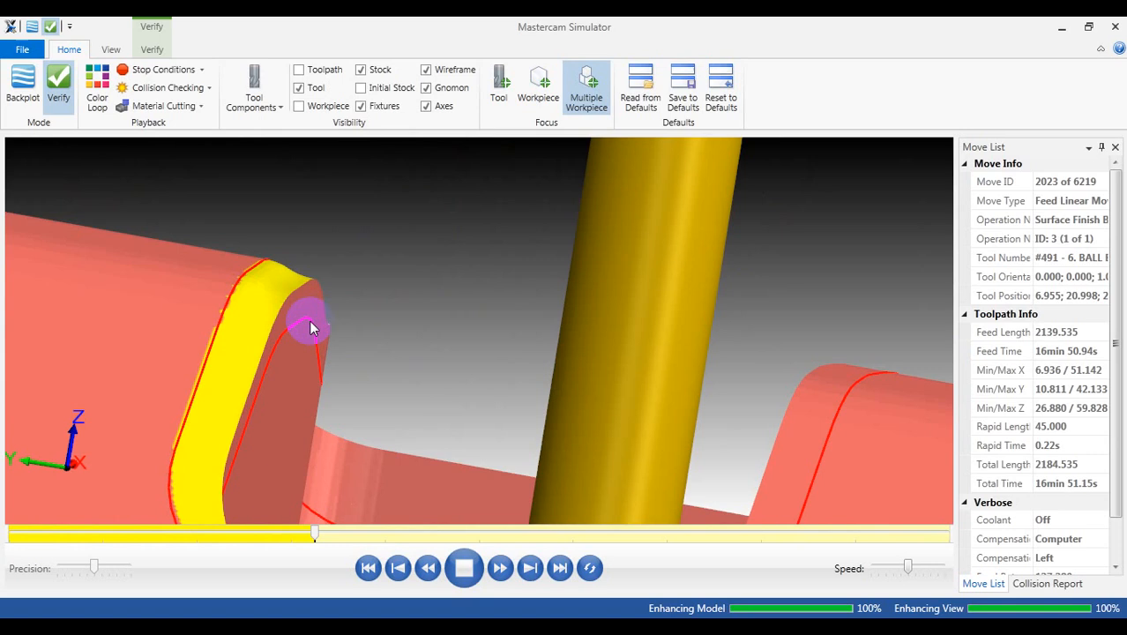
middle_drag(273, 322, 358, 336)
scroll(314, 320, down, 5)
scroll(360, 339, down, 2)
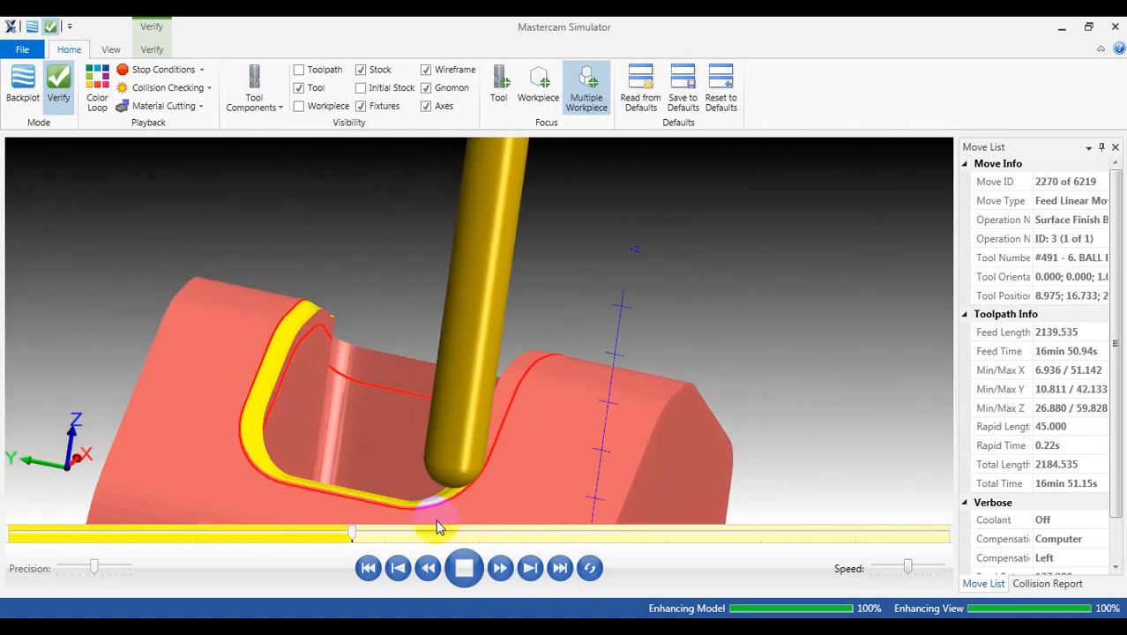
click(464, 569)
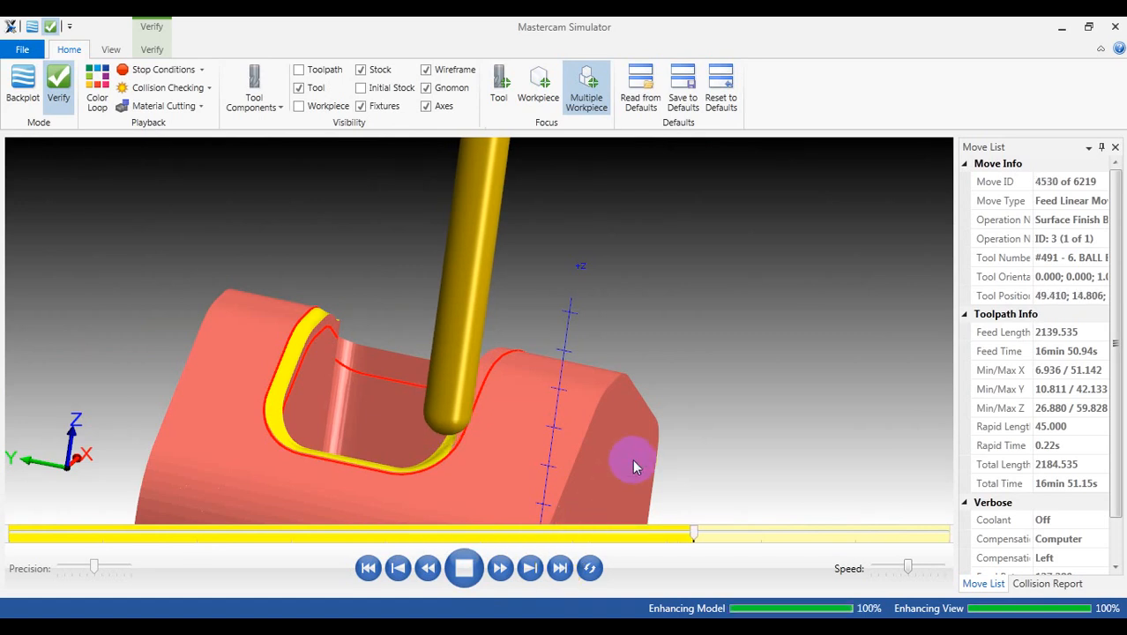
middle_drag(510, 378, 649, 359)
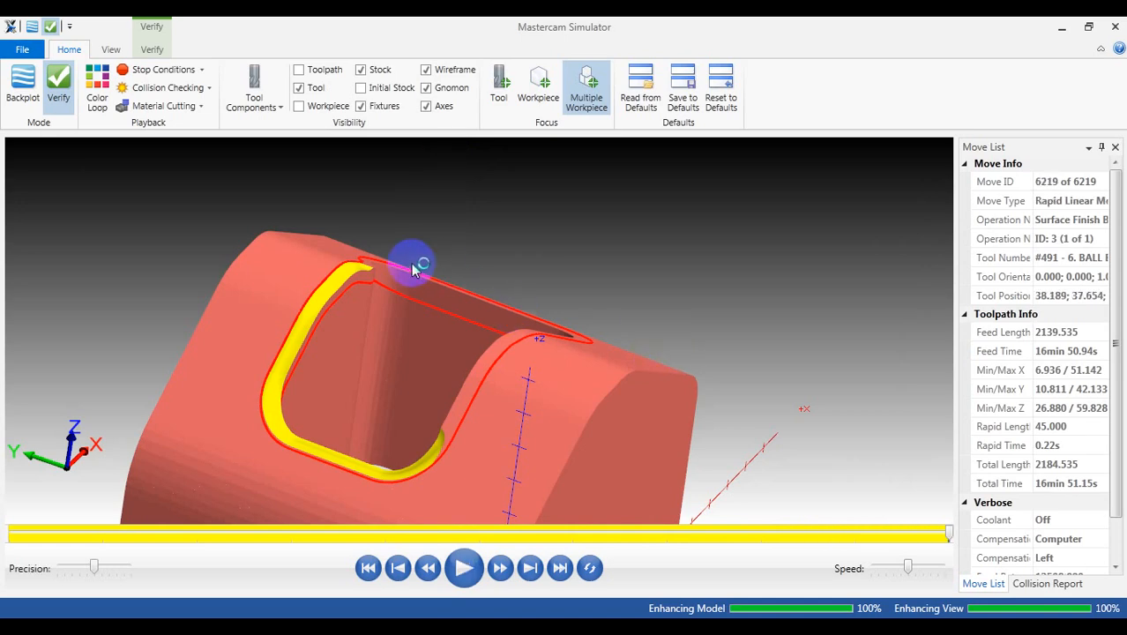
- Examine the machined pocket corner up close and briefly display the workpiece to compare it with the cut stock
scroll(415, 268, up, 4)
middle_drag(430, 280, 375, 304)
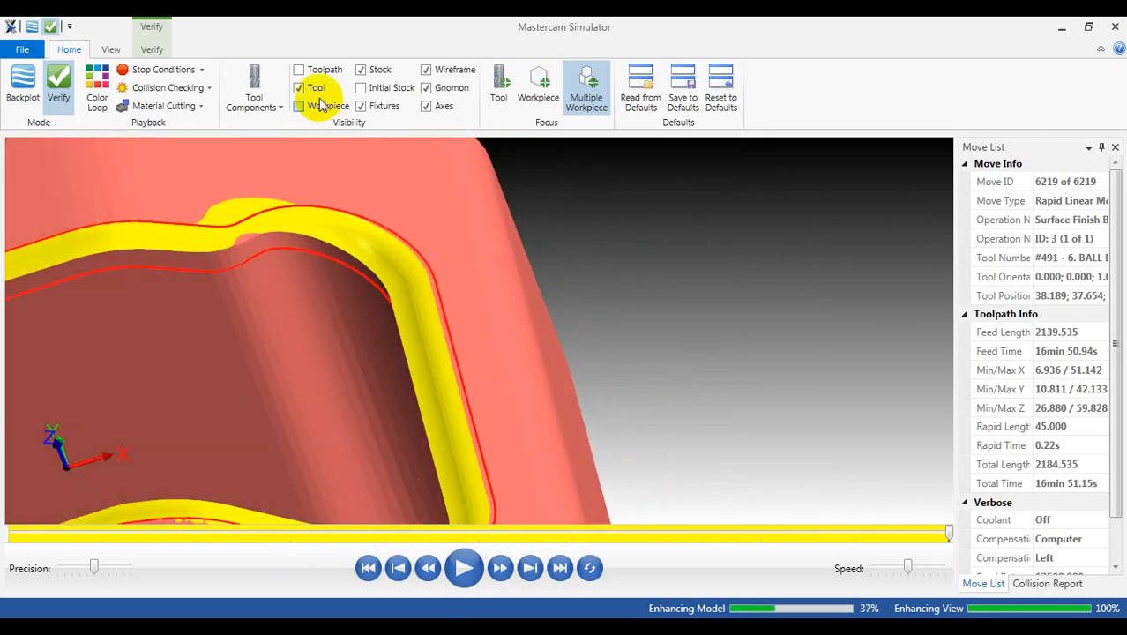
click(323, 107)
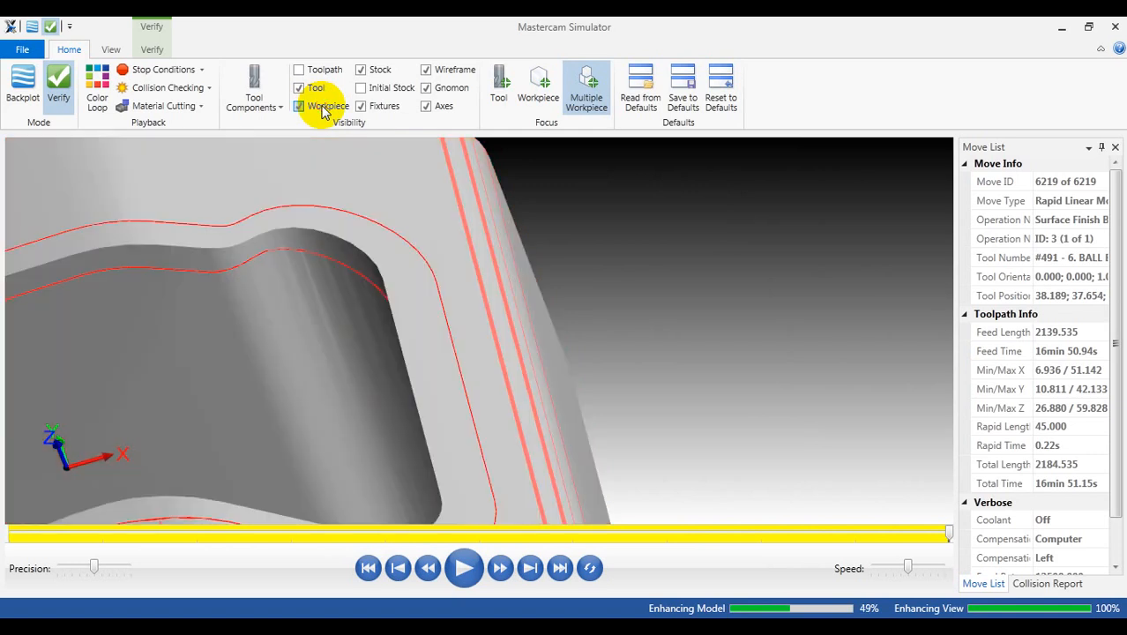
click(323, 107)
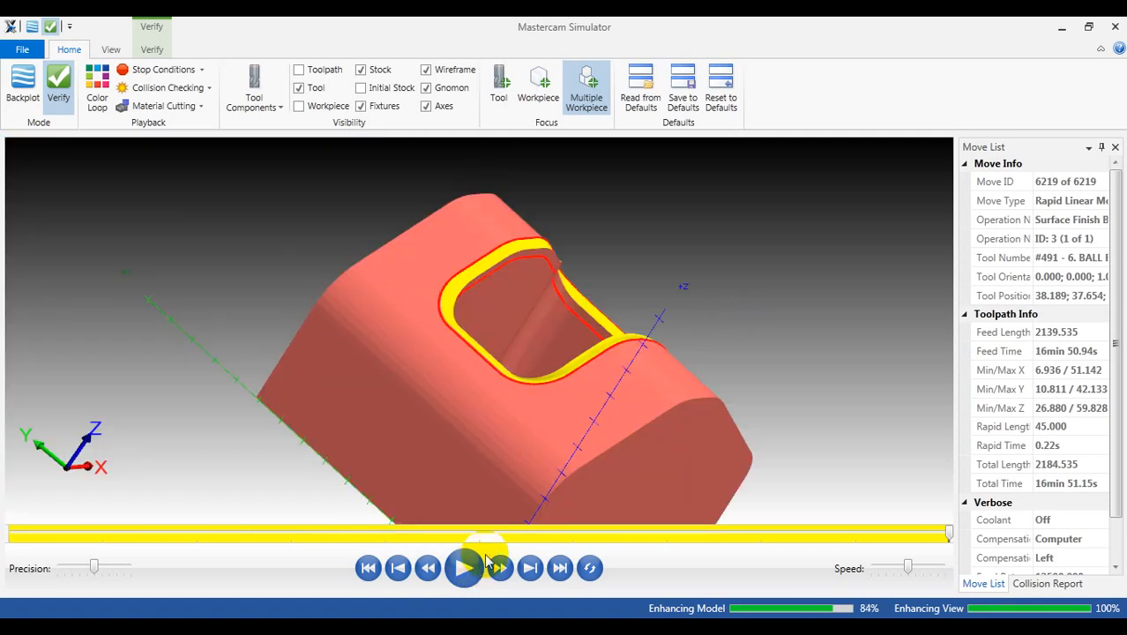
- Inspect the blend-machined fillet's edges and corners from several sides, and close the simulator
middle_drag(490, 344, 349, 335)
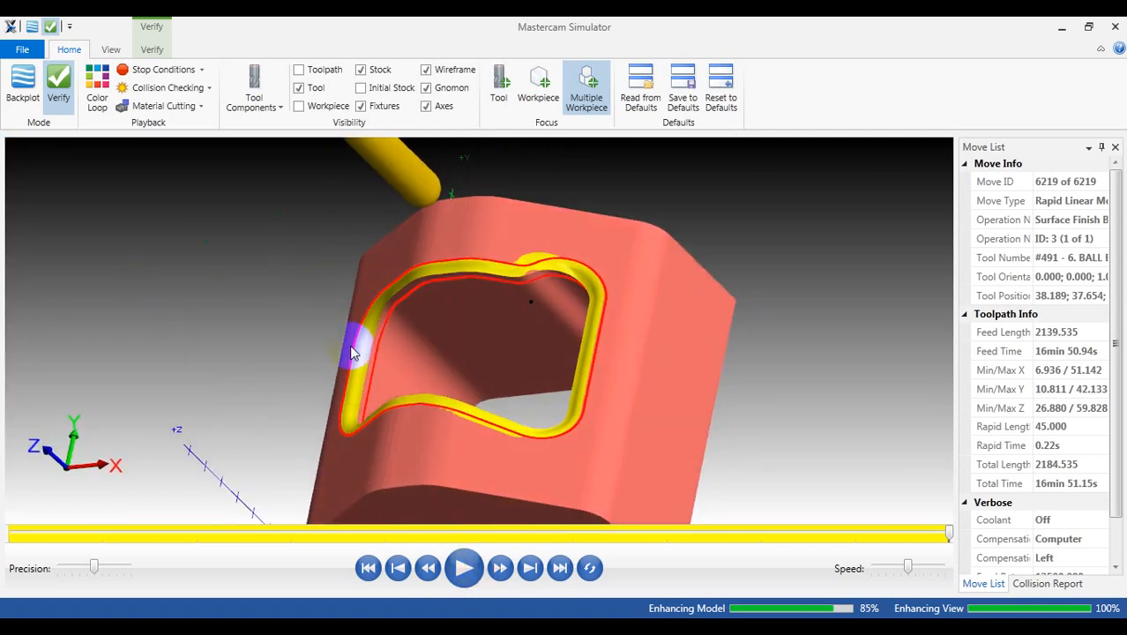
scroll(395, 385, up, 5)
middle_drag(397, 388, 489, 319)
scroll(460, 320, down, 3)
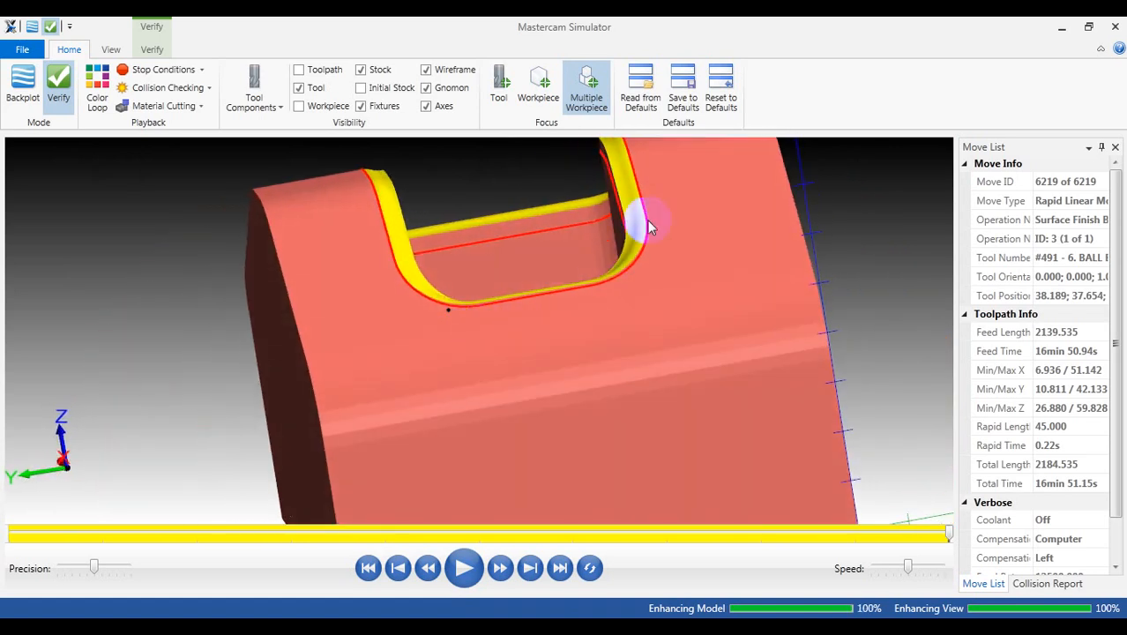
scroll(623, 248, up, 3)
scroll(547, 272, down, 4)
middle_drag(532, 280, 529, 254)
scroll(530, 235, up, 4)
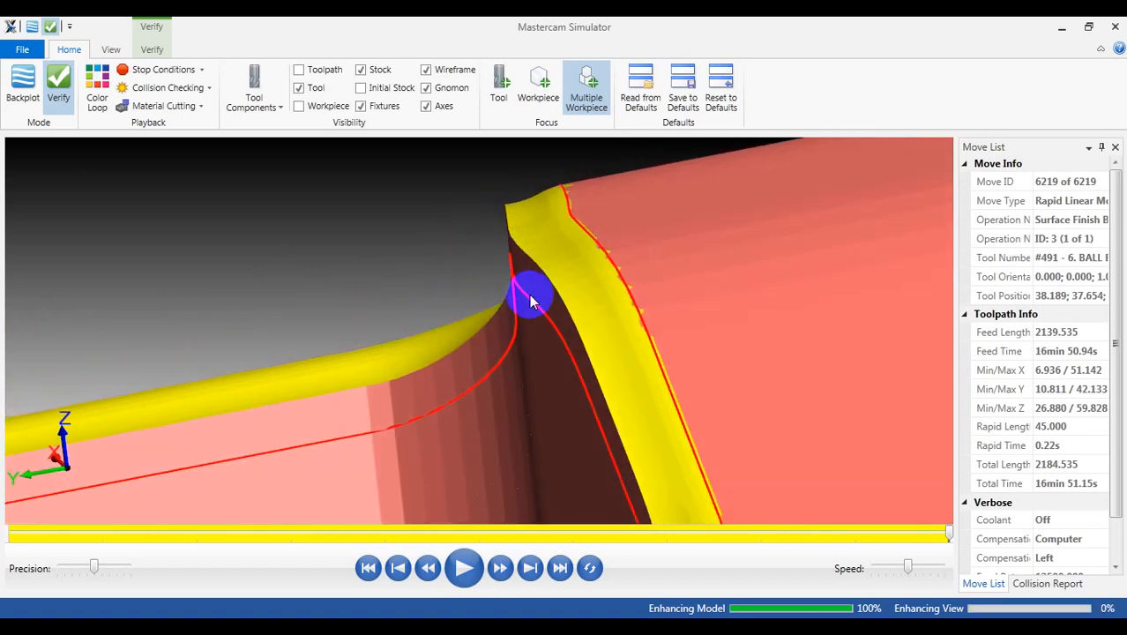
middle_drag(527, 287, 674, 284)
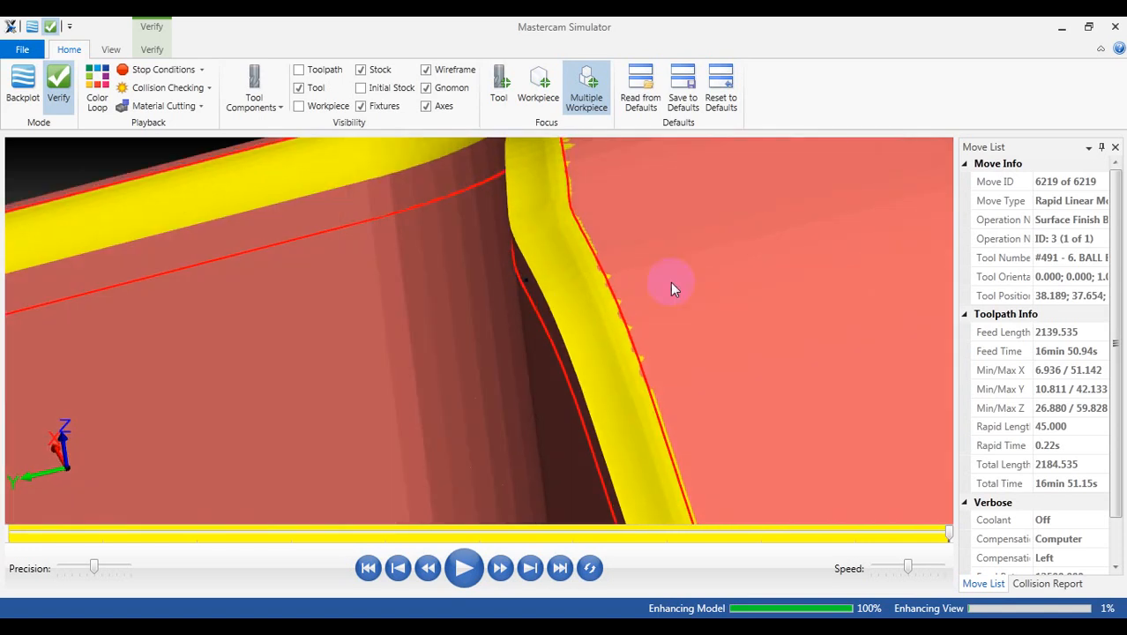
click(1114, 26)
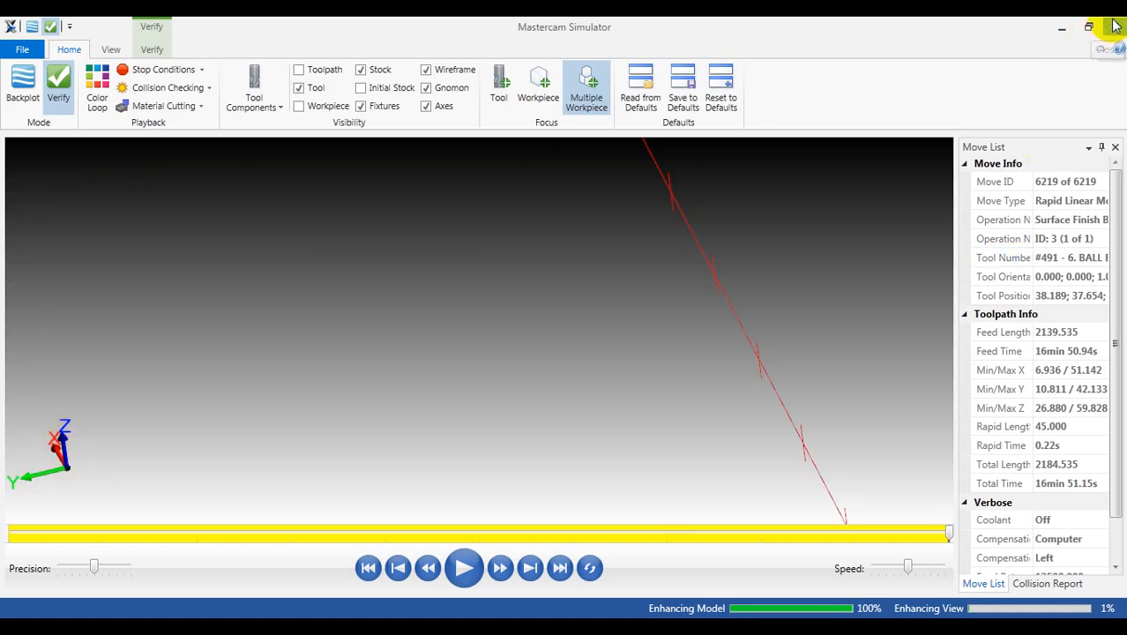
- Backplot the Surface Finish Flowline operation near the end of its path, check its passes along the fillet, and close the backplot
click(106, 381)
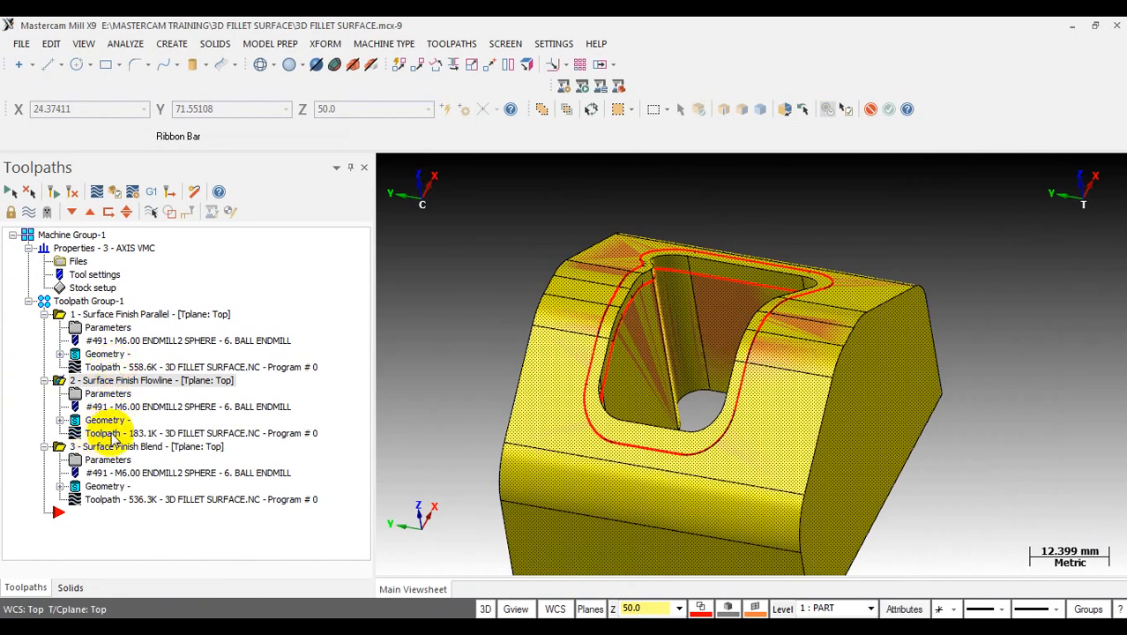
key(alt+t)
drag(637, 177, 1043, 173)
scroll(608, 366, up, 5)
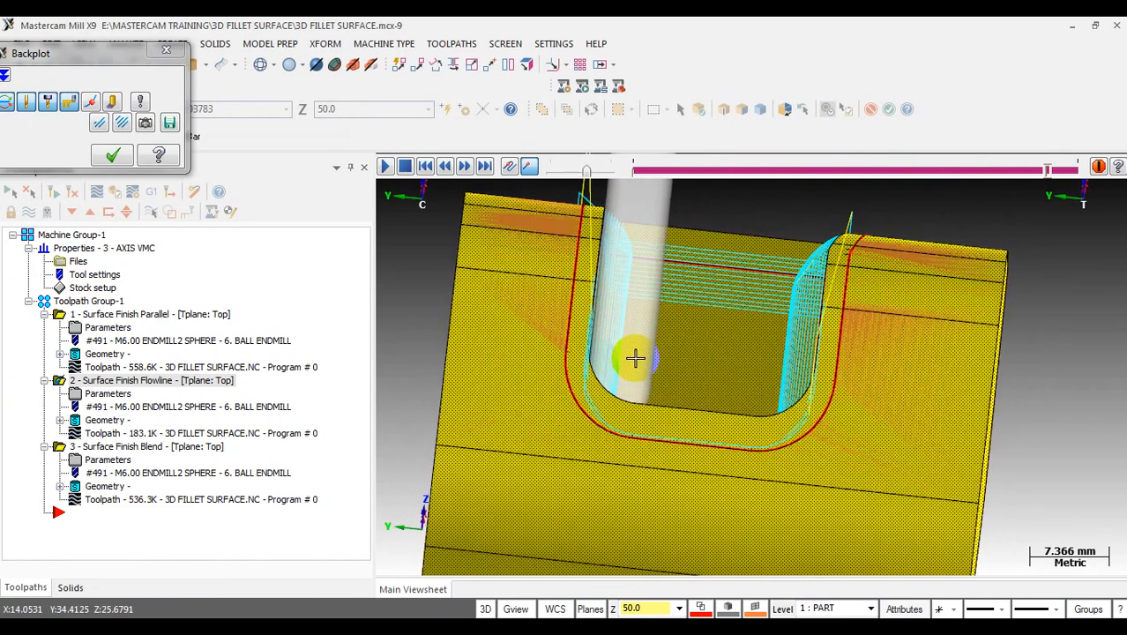
middle_drag(635, 357, 711, 283)
click(1047, 170)
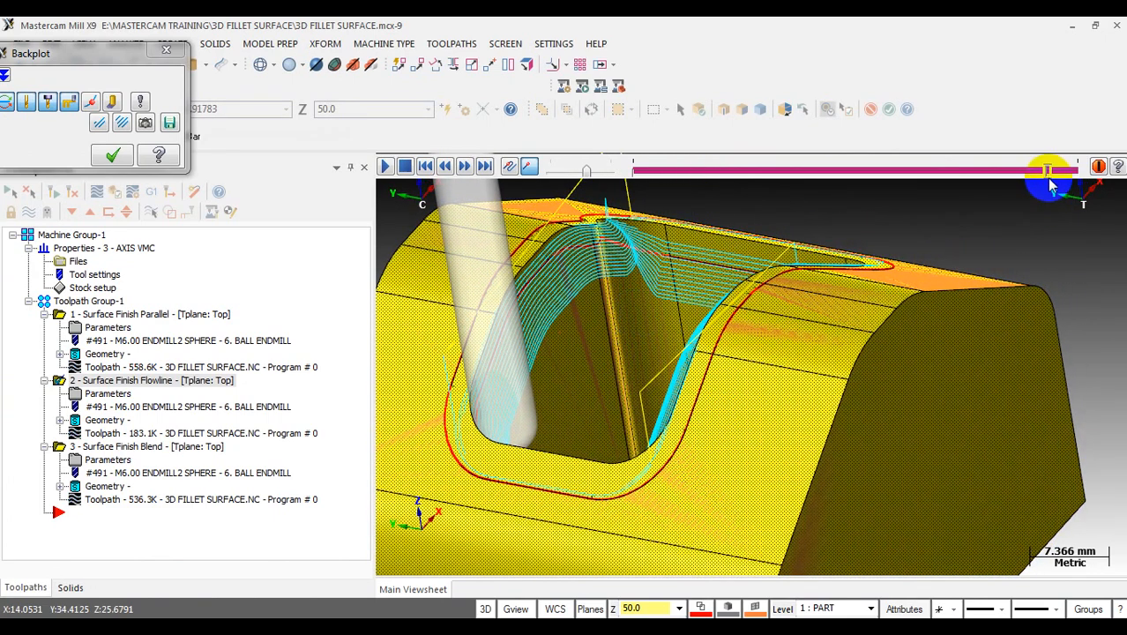
drag(1048, 170, 1060, 194)
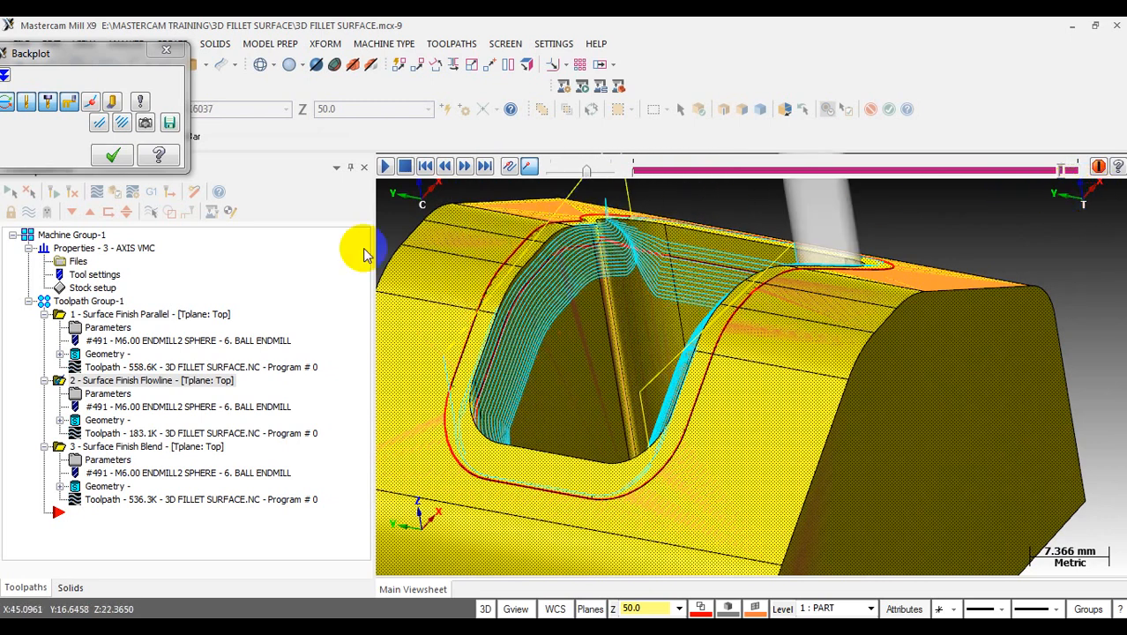
click(166, 52)
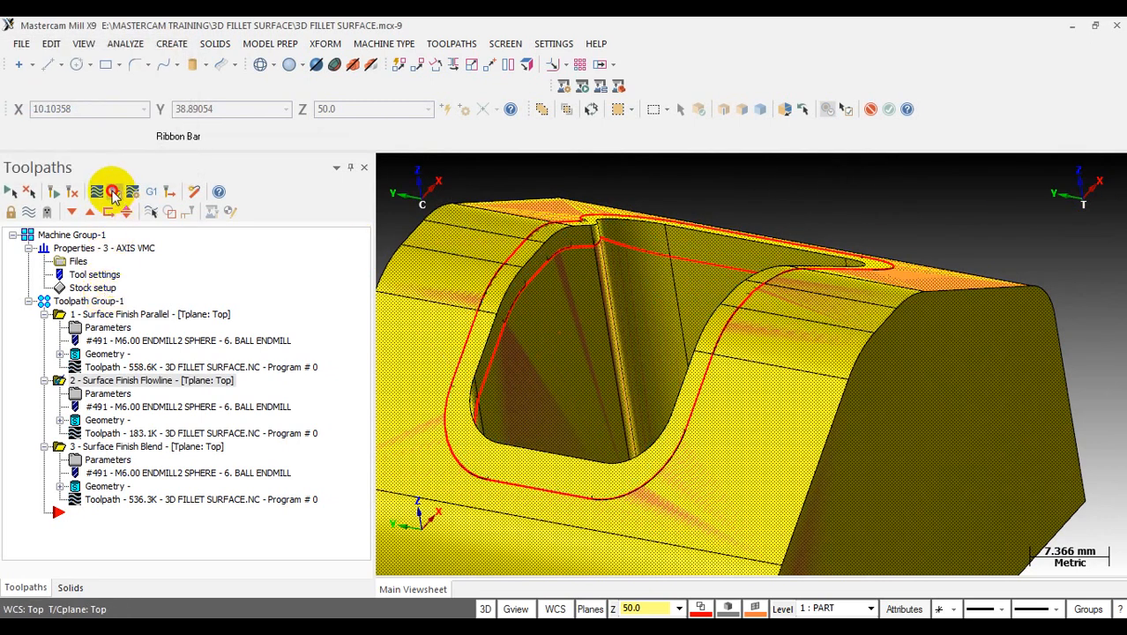
- Verify the Surface Finish Flowline operation on the solid stock and run the simulation at an accelerated pace to its end
click(112, 191)
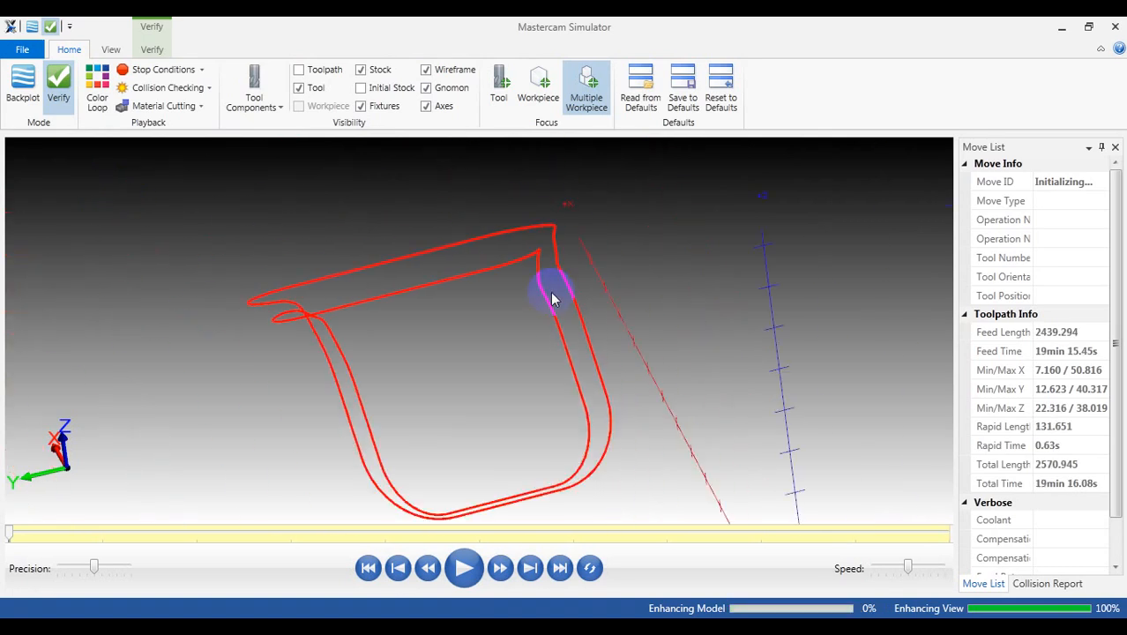
scroll(550, 300, down, 2)
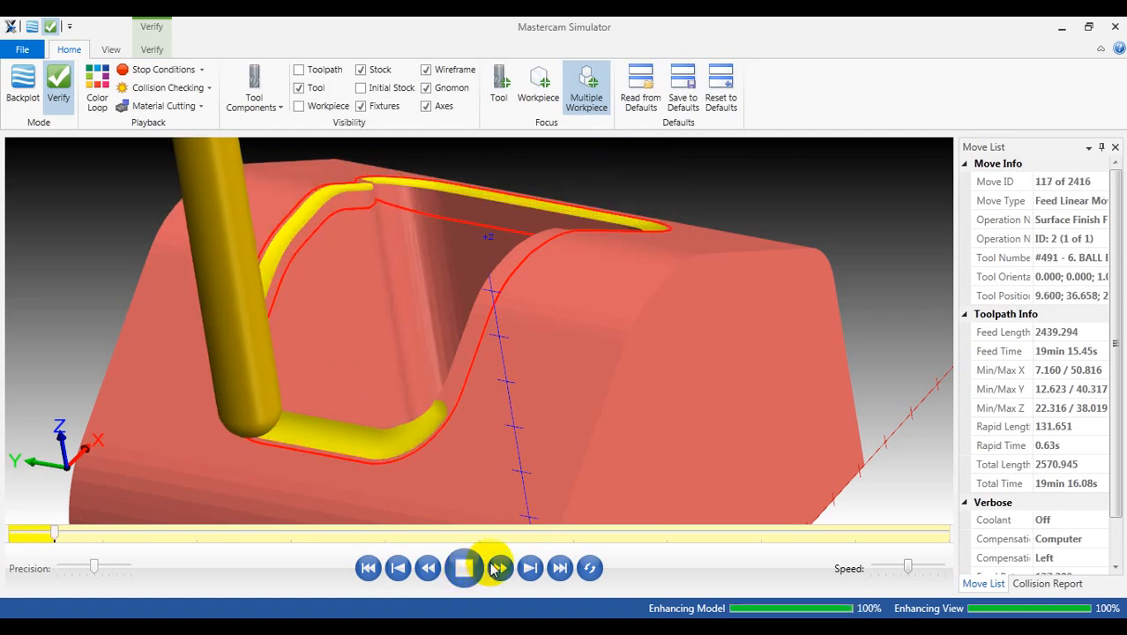
click(500, 572)
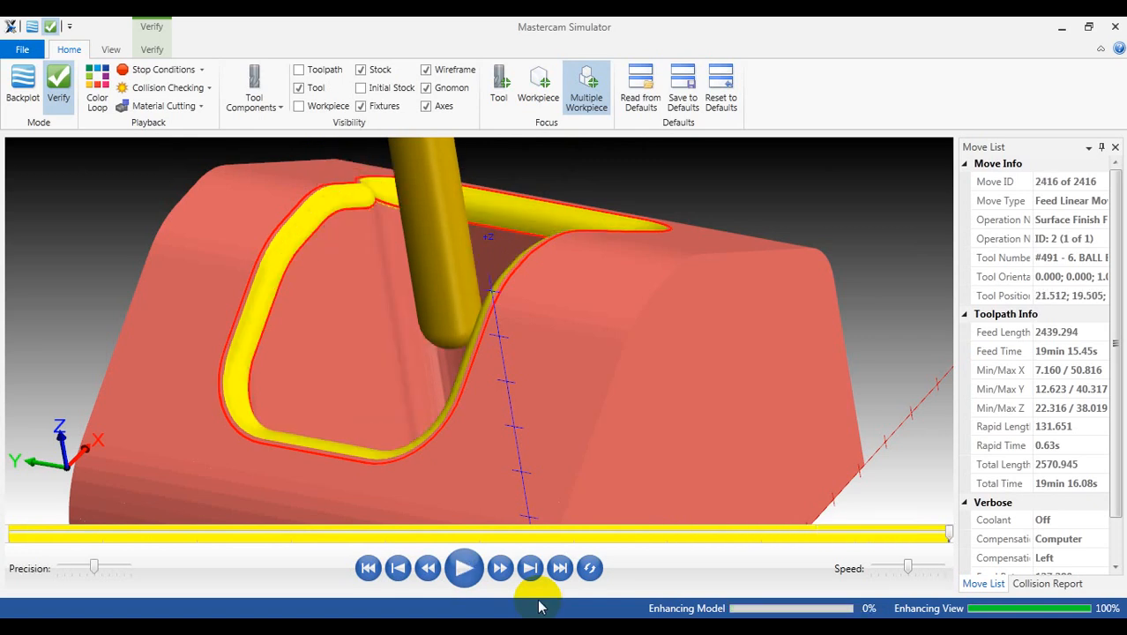
- Inspect the flowline-machined fillet around the pocket from several sides, and close the simulator
scroll(346, 219, up, 3)
middle_drag(344, 217, 450, 248)
scroll(448, 207, up, 5)
scroll(451, 242, down, 3)
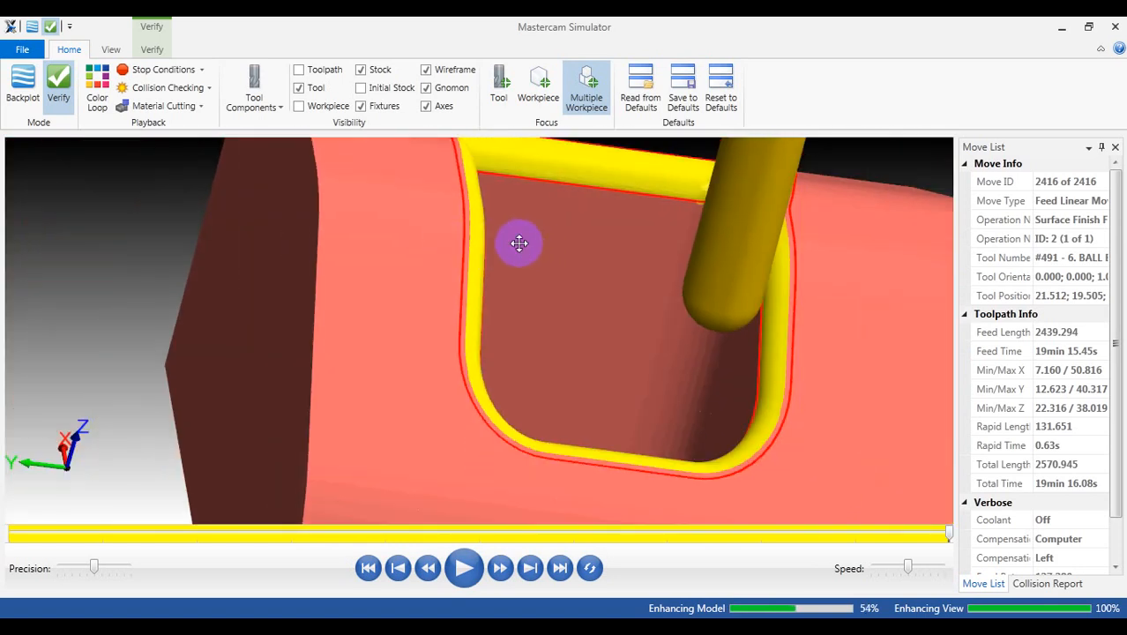
middle_drag(519, 244, 486, 246)
middle_drag(372, 172, 523, 322)
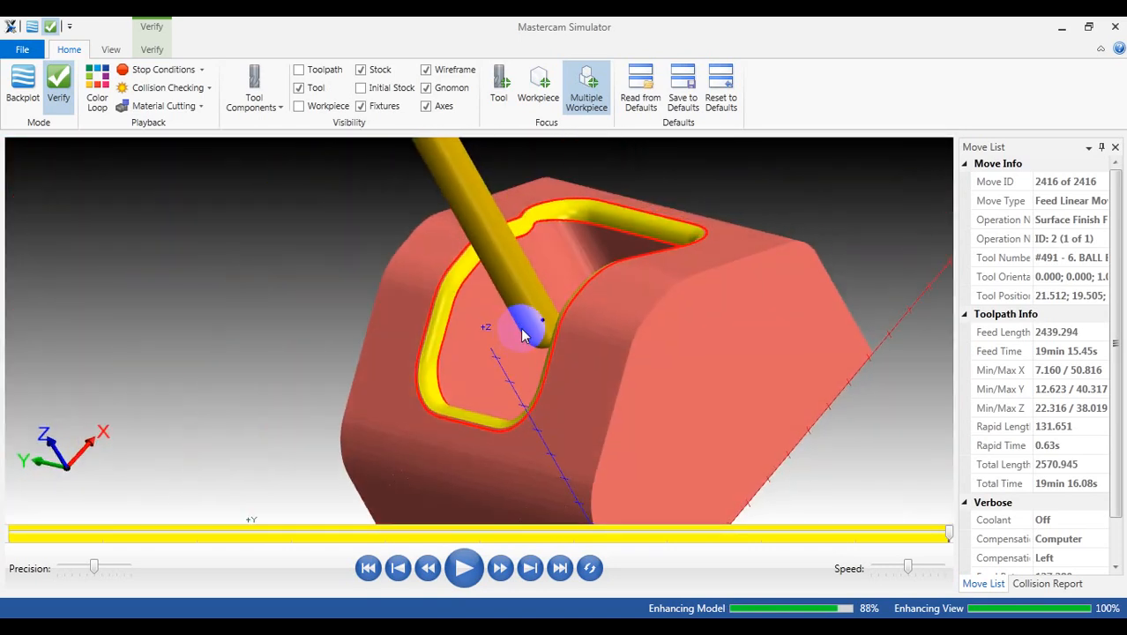
click(1116, 29)
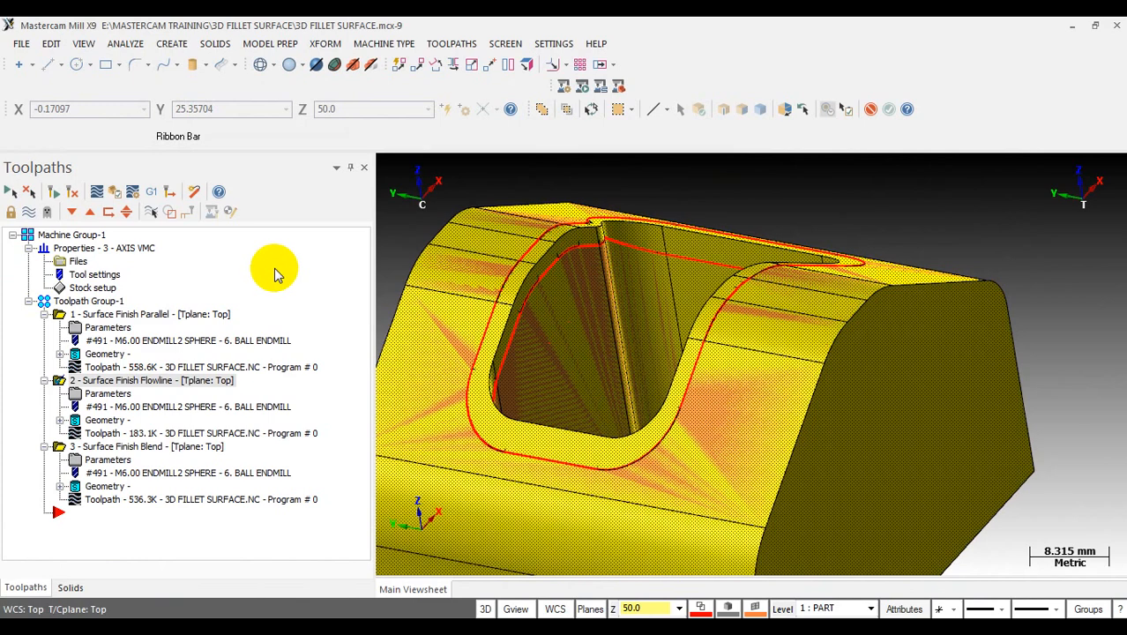
- Hide the STOCK level in the level manager so that only the part geometry is displayed
key(alt+z)
click(88, 79)
click(276, 524)
middle_drag(587, 362, 632, 455)
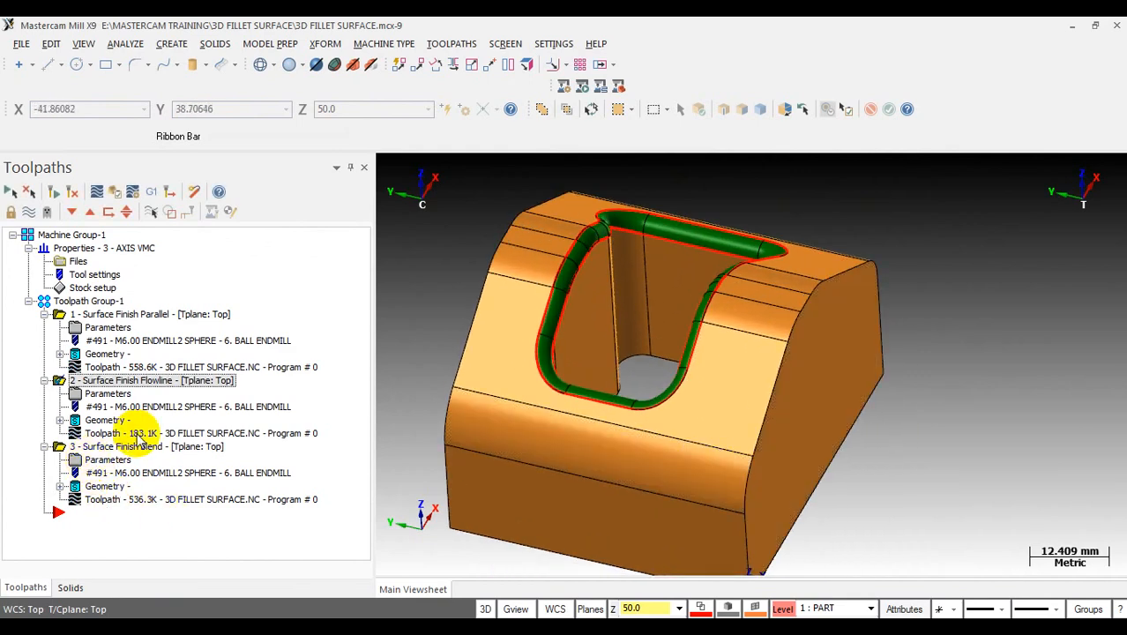
- Set the Surface Finish Blend cutting direction to Along in the finish blend parameters and regenerate the toolpath
click(119, 460)
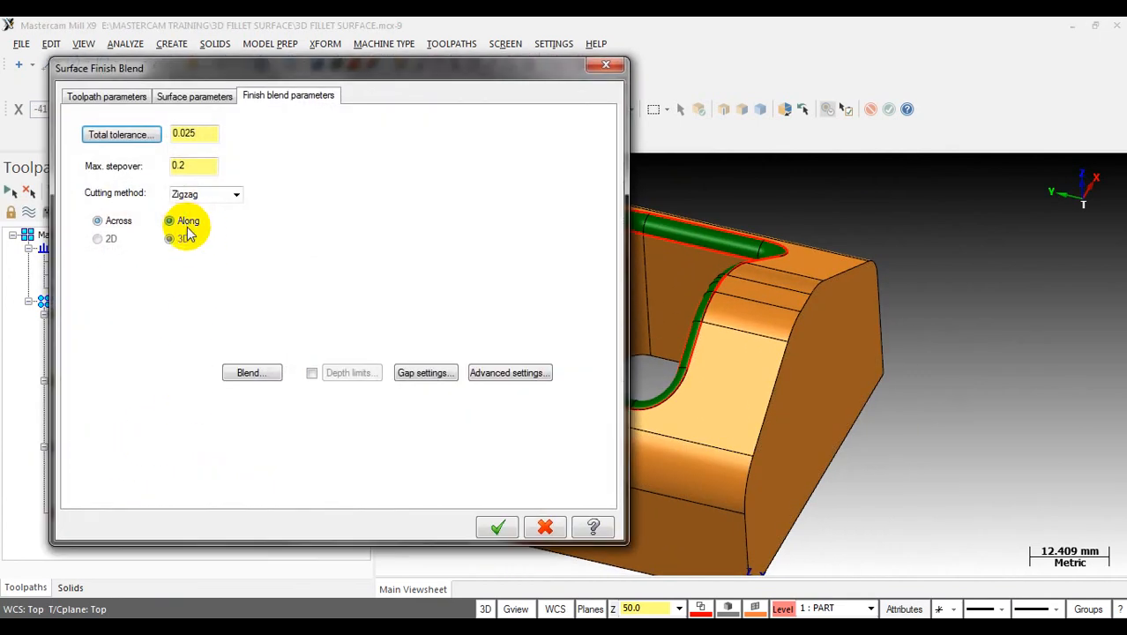
click(494, 526)
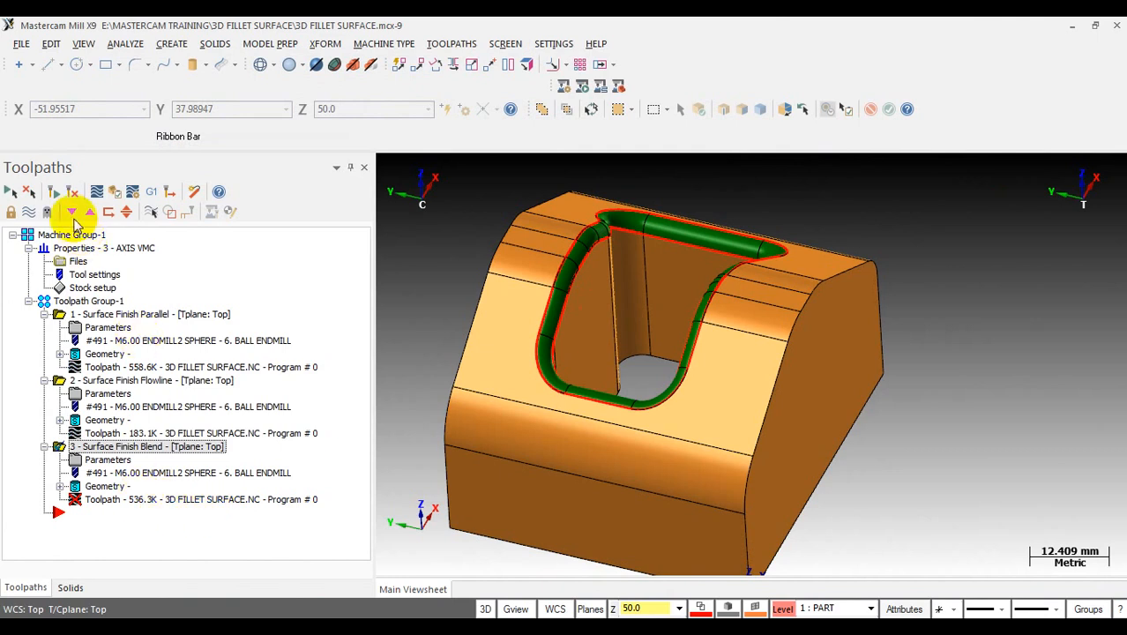
click(53, 190)
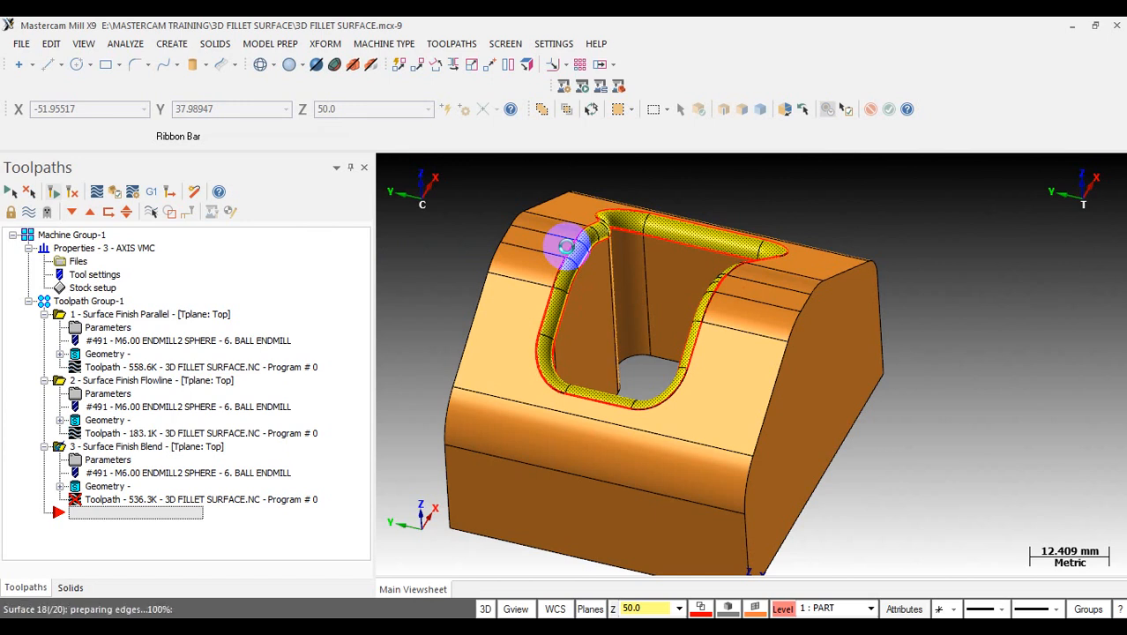
scroll(579, 239, up, 3)
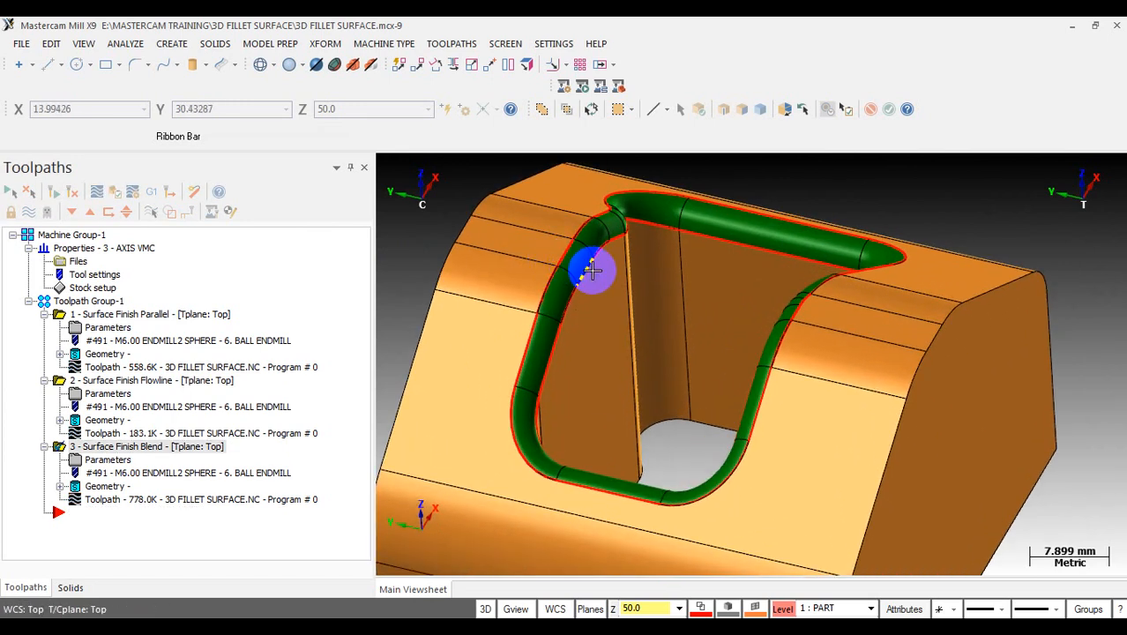
scroll(591, 265, down, 2)
scroll(684, 260, down, 2)
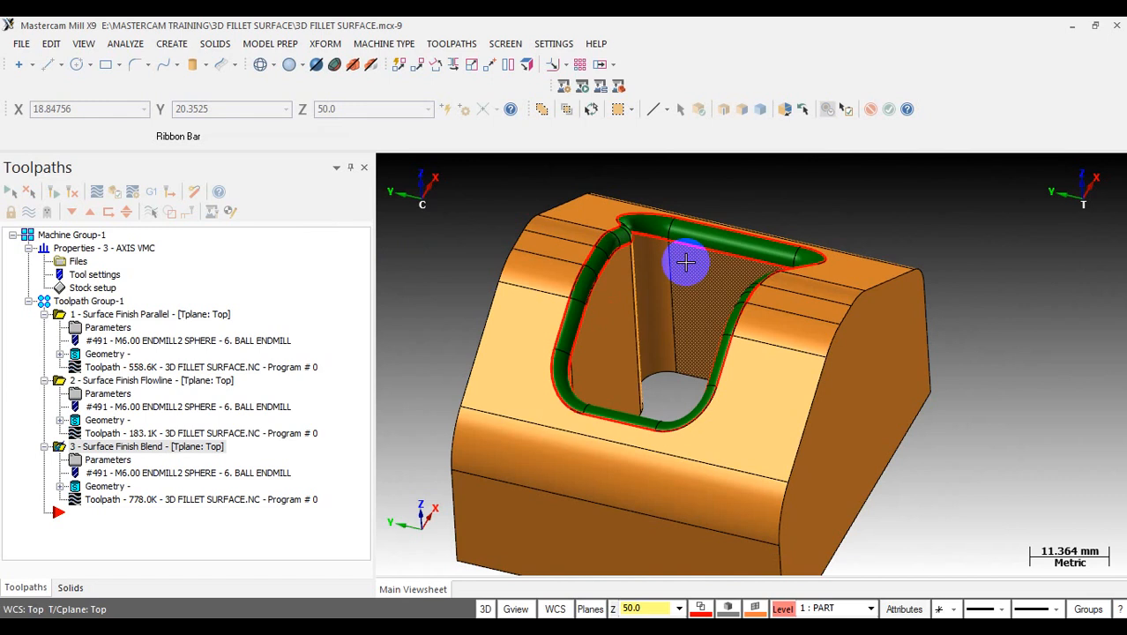
scroll(731, 262, down, 4)
mouse_move(730, 262)
middle_down()
mouse_move(707, 260)
mouse_move(800, 282)
mouse_move(737, 270)
middle_up()
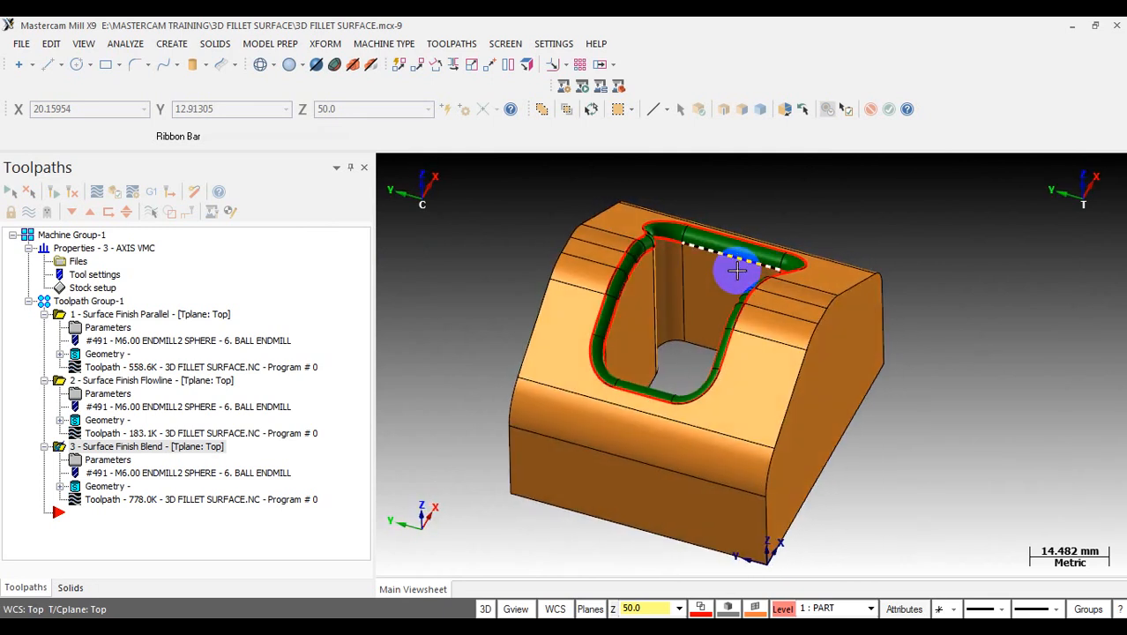
scroll(736, 270, up, 3)
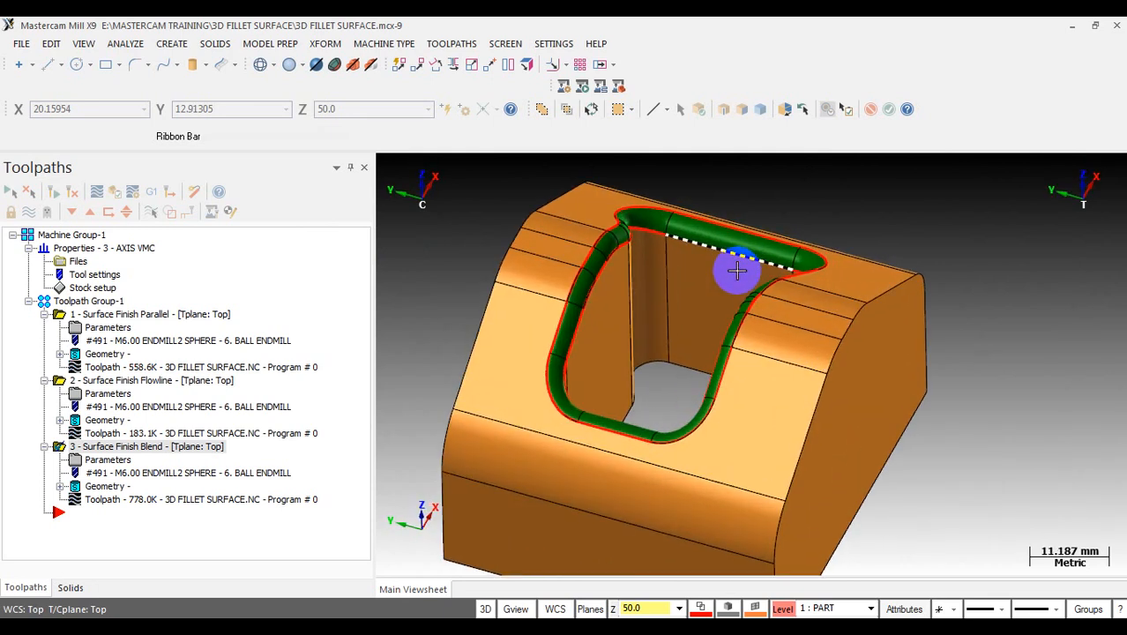
- Examine the pocket's green fillet and its boundary curves up close where the side run meets the rear corner
scroll(677, 225, up, 2)
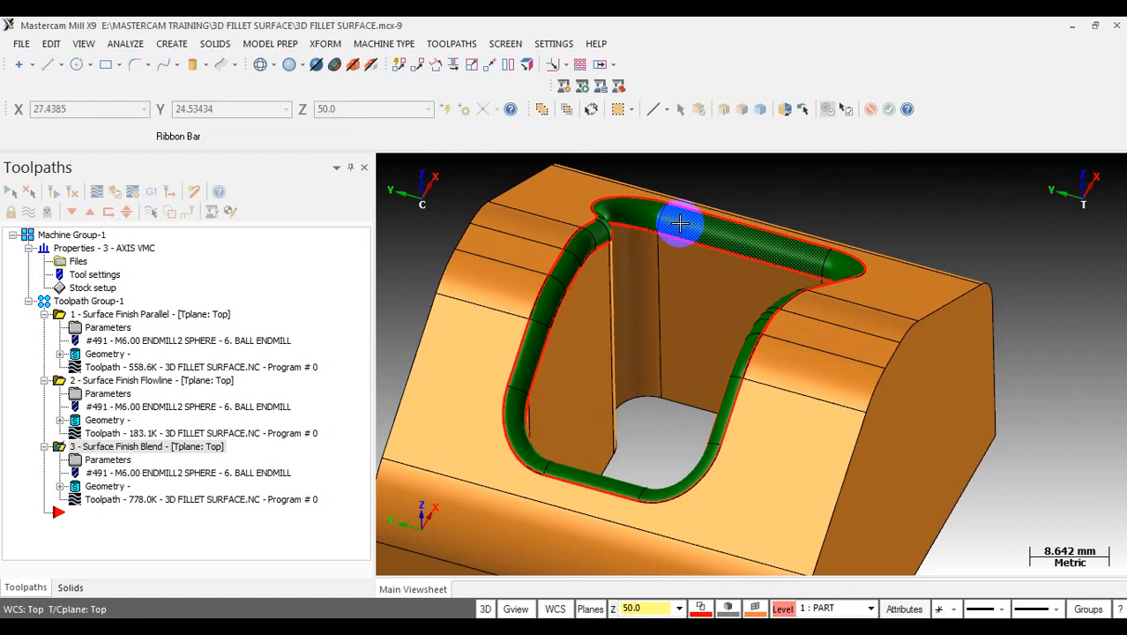
scroll(655, 239, down, 4)
middle_drag(656, 240, 625, 250)
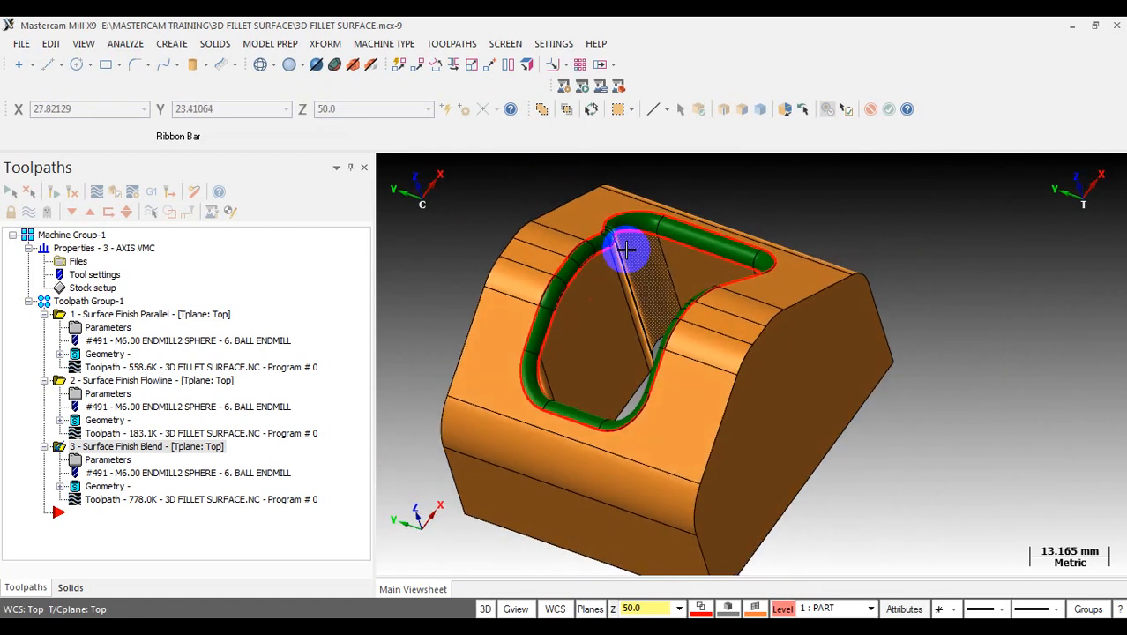
middle_drag(625, 251, 601, 271)
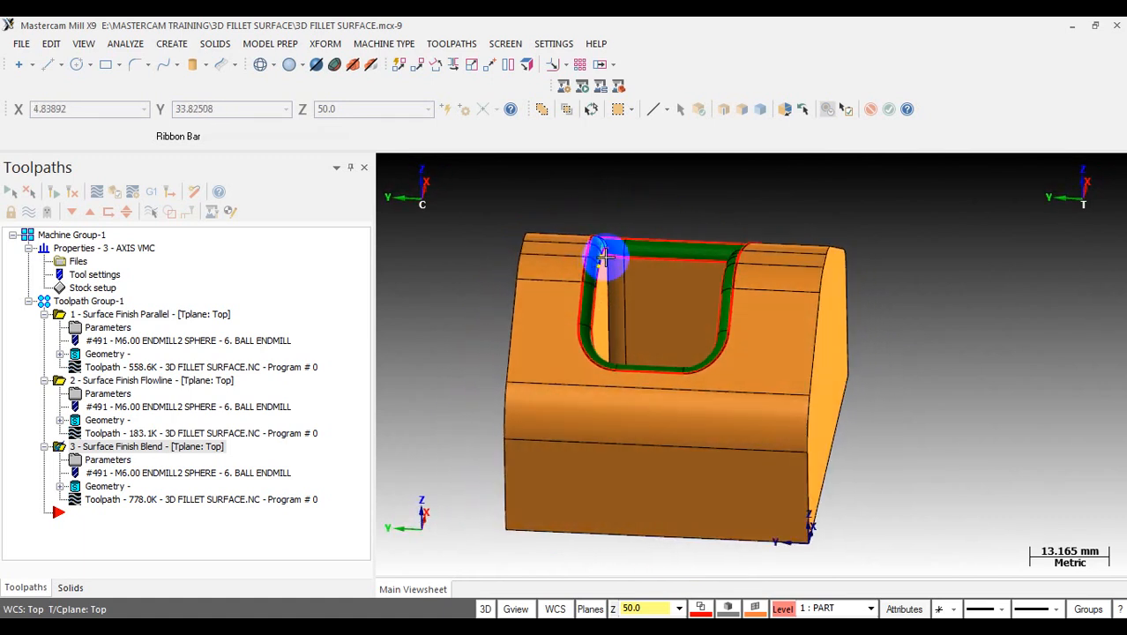
scroll(599, 251, up, 5)
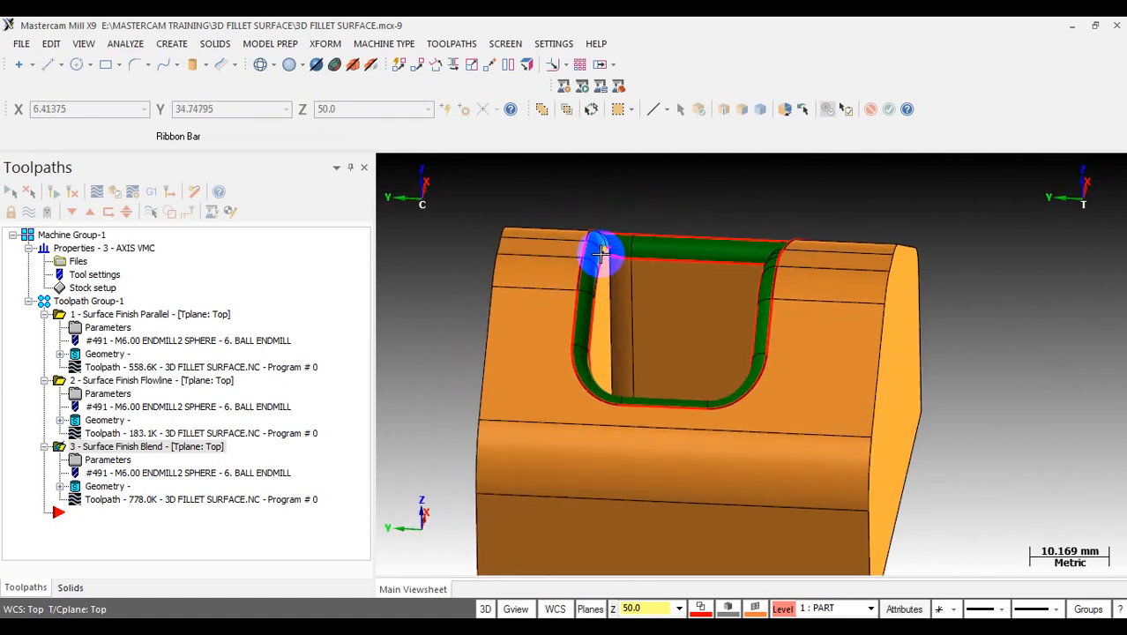
scroll(599, 251, up, 4)
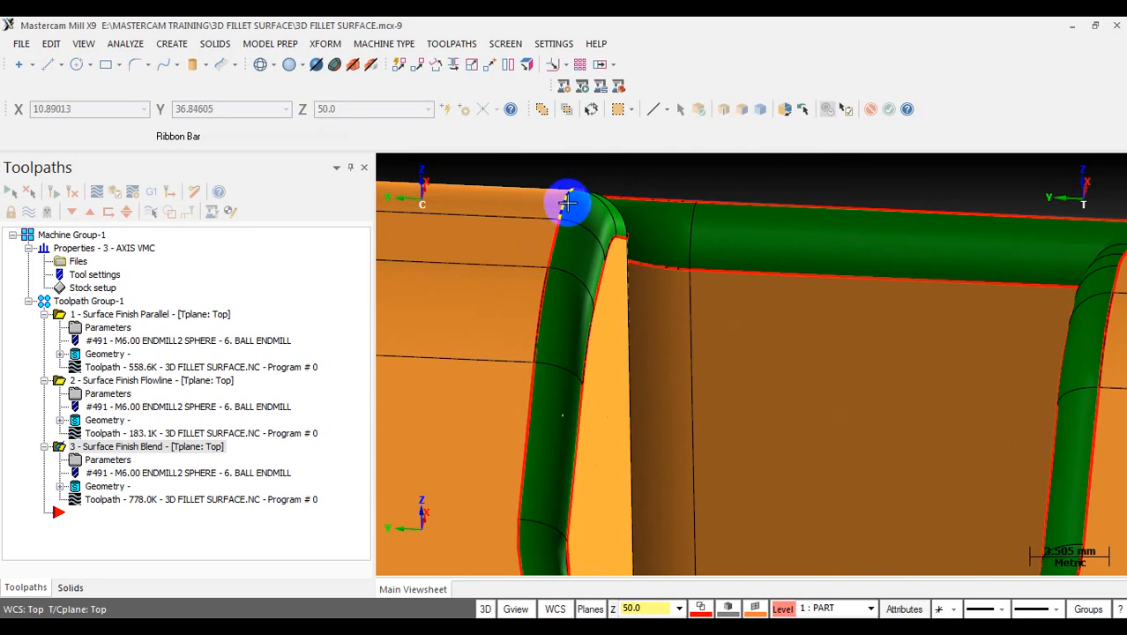
scroll(549, 251, up, 2)
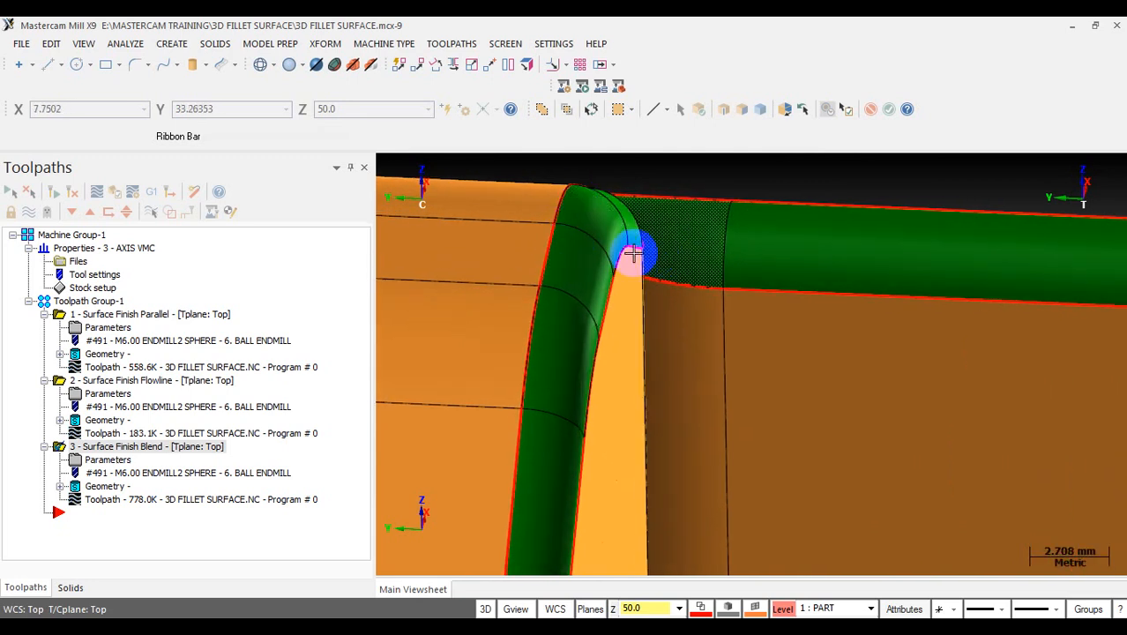
middle_drag(547, 245, 558, 235)
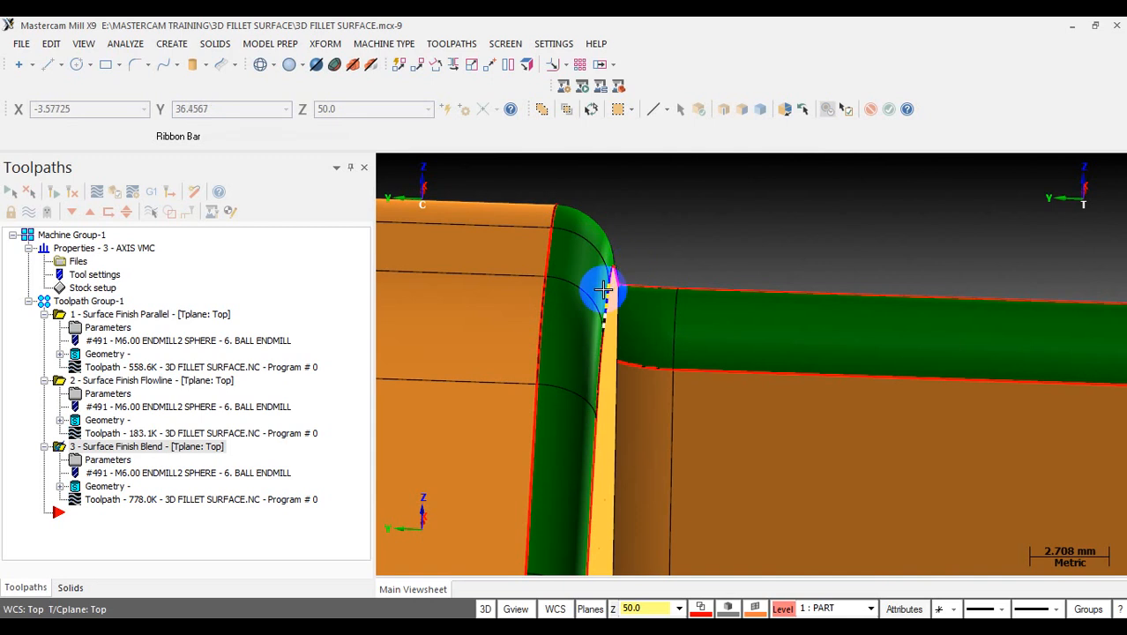
scroll(643, 249, down, 3)
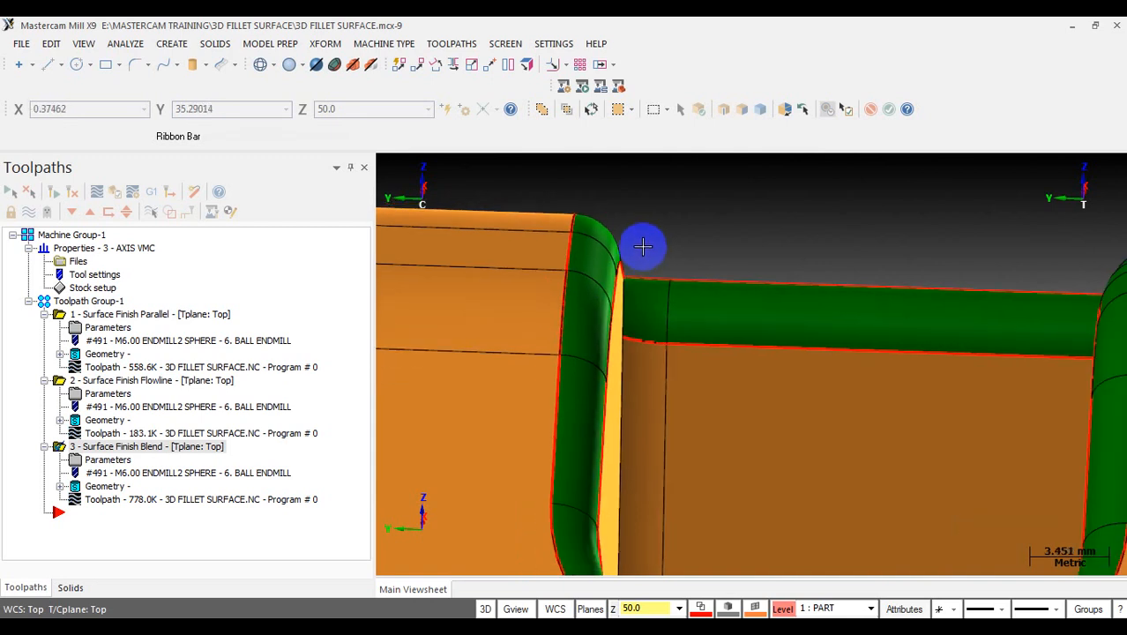
- Examine the whole pocket fillet outline from above and at oblique angles to judge its shape in plan view
middle_drag(646, 244, 724, 330)
scroll(647, 266, down, 3)
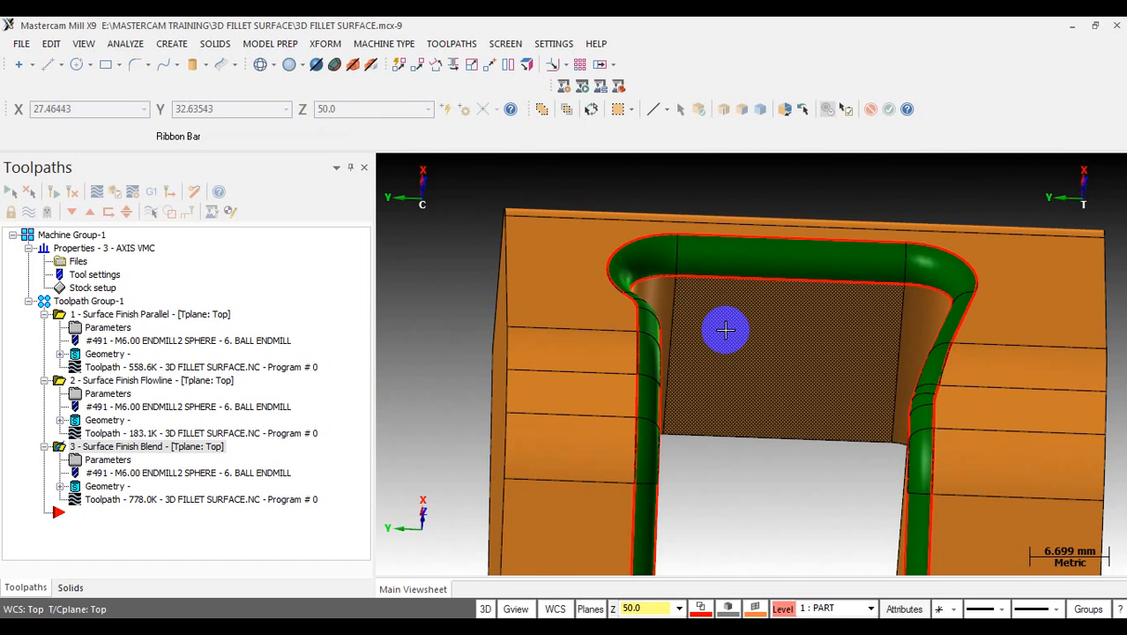
scroll(726, 335, down, 3)
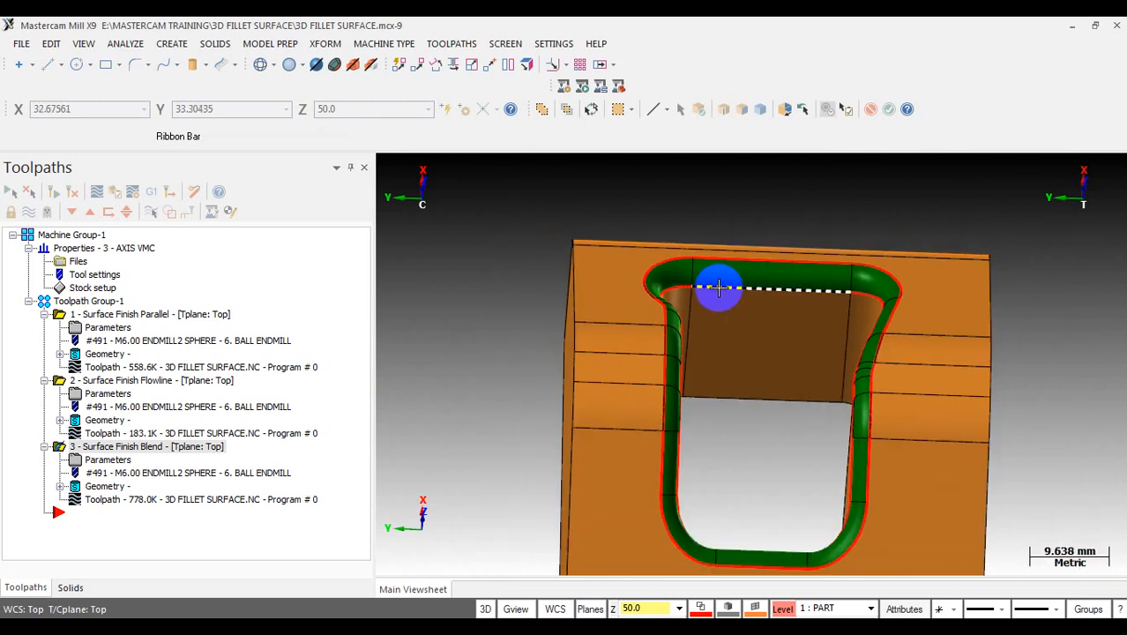
middle_drag(728, 339, 725, 363)
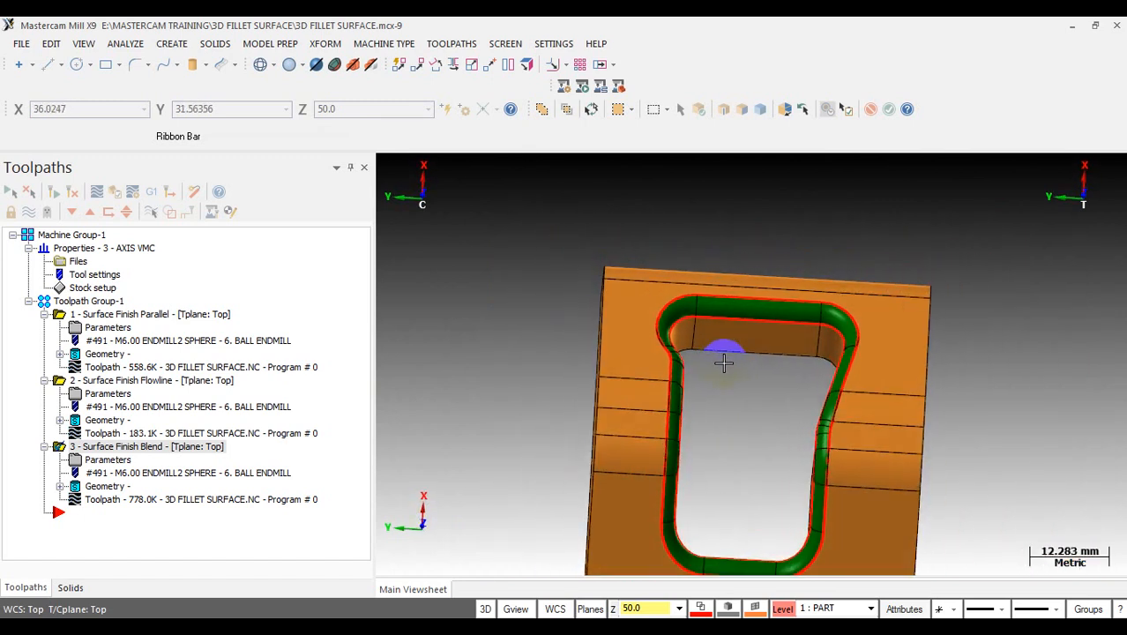
scroll(723, 361, down, 2)
middle_drag(719, 351, 726, 314)
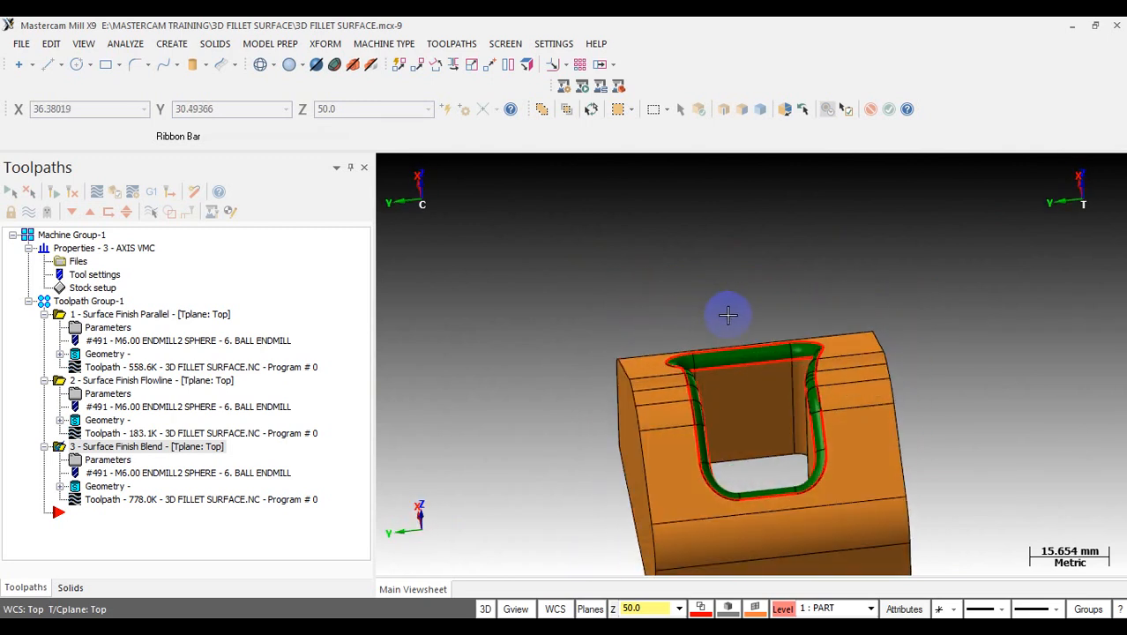
scroll(727, 315, down, 2)
middle_drag(677, 244, 737, 301)
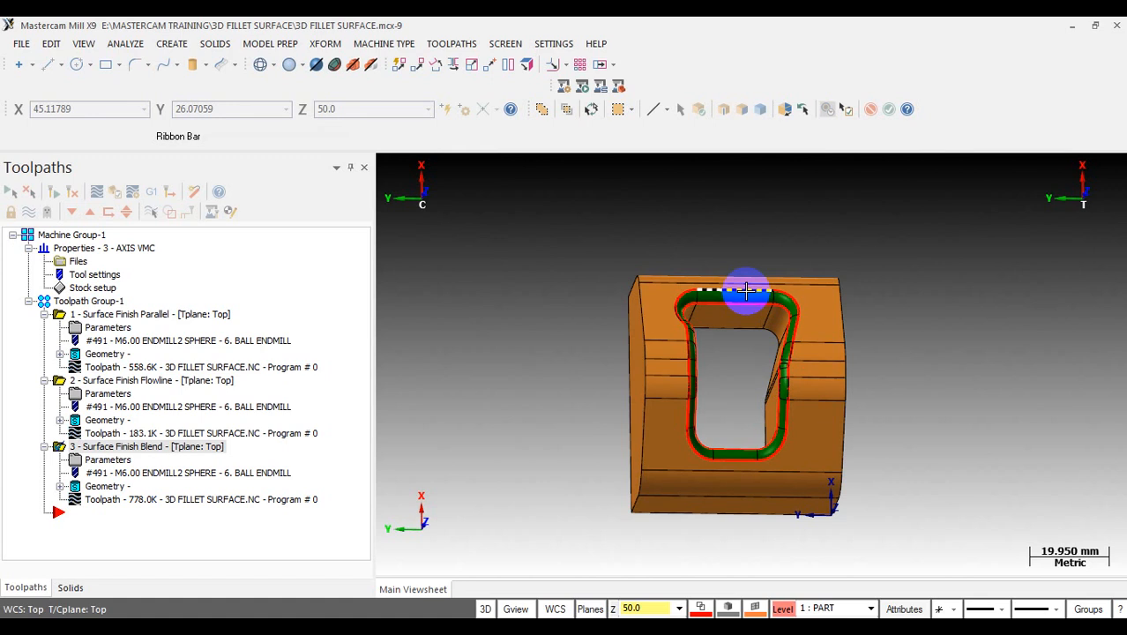
scroll(745, 290, up, 4)
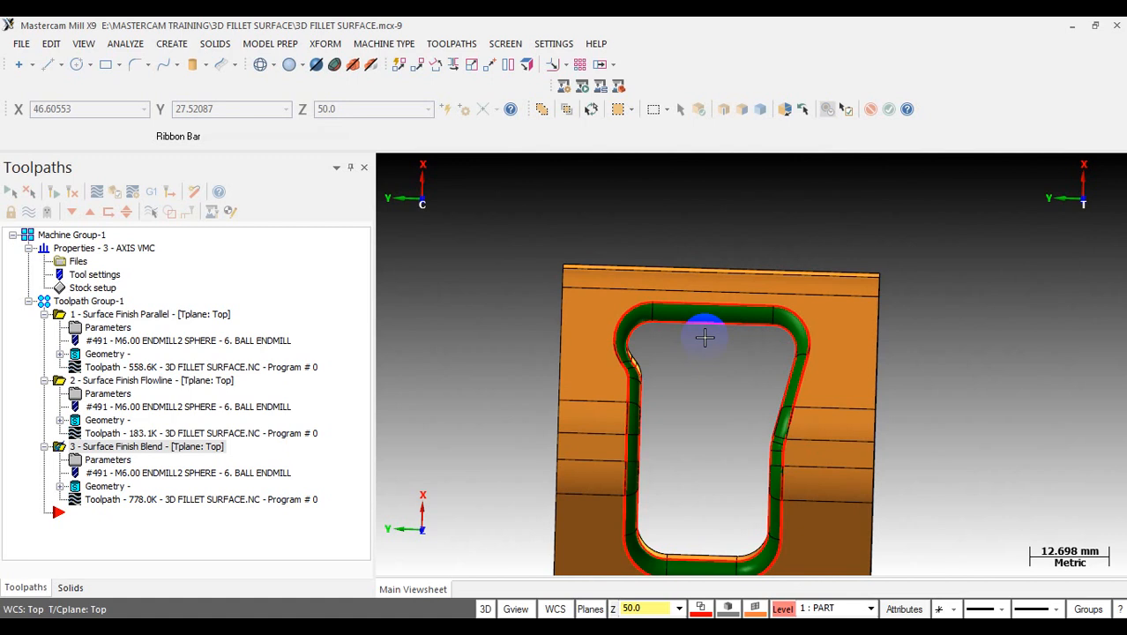
scroll(703, 336, down, 3)
mouse_move(657, 402)
middle_down()
mouse_move(742, 315)
mouse_move(716, 372)
mouse_move(741, 377)
mouse_move(694, 343)
mouse_move(717, 377)
mouse_move(669, 367)
mouse_move(722, 377)
mouse_move(669, 340)
mouse_move(649, 352)
mouse_move(651, 340)
middle_up()
scroll(649, 352, up, 2)
scroll(674, 330, down, 1)
scroll(645, 397, up, 2)
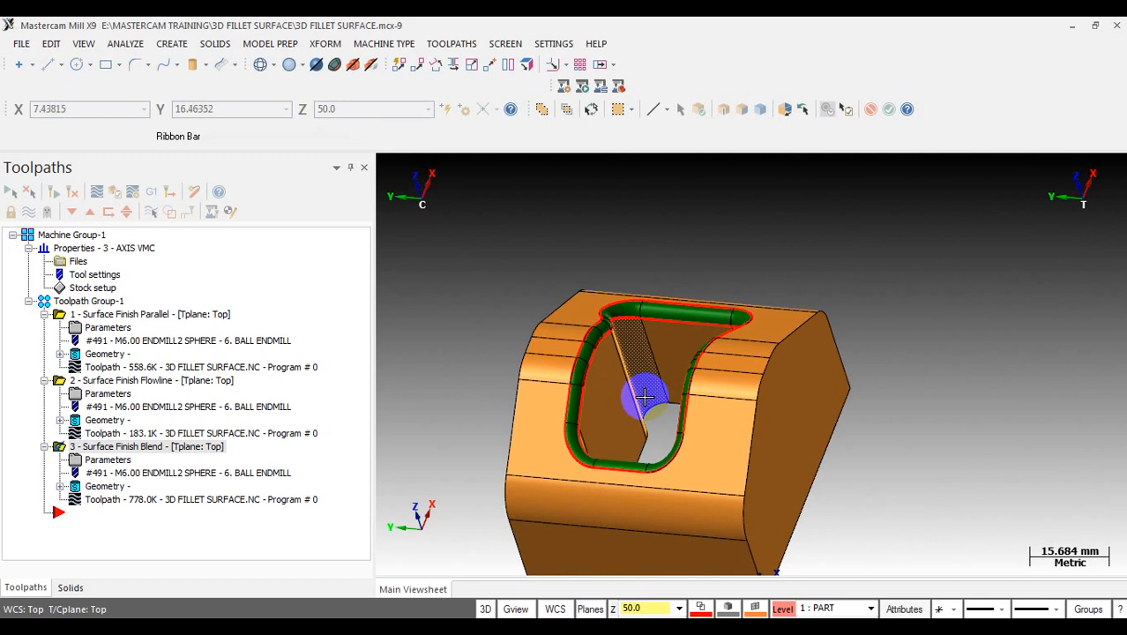
click(651, 610)
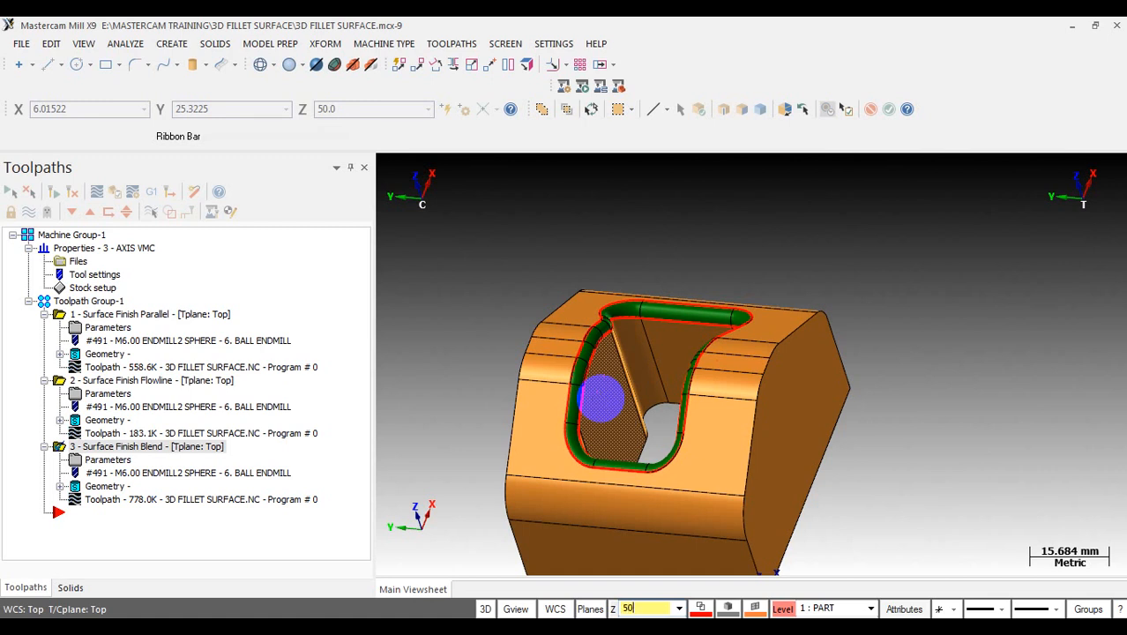
click(480, 252)
scroll(638, 280, up, 2)
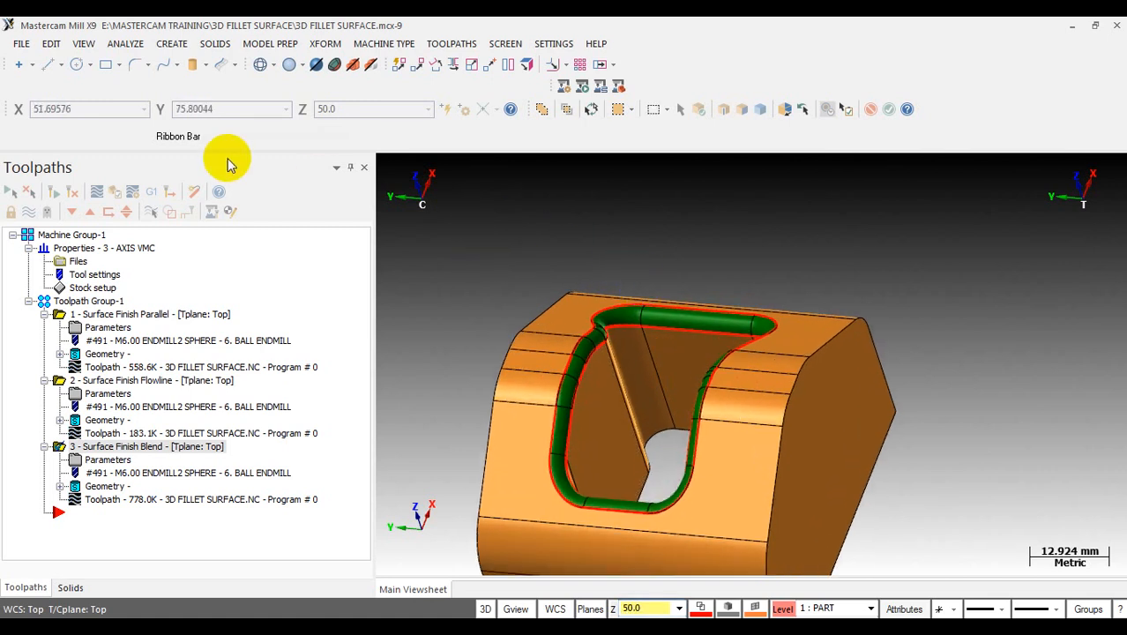
- Start a Silhouette Boundary with solid face selection and pick the fillet faces at the pocket's rear corner and along its rear edge
click(174, 46)
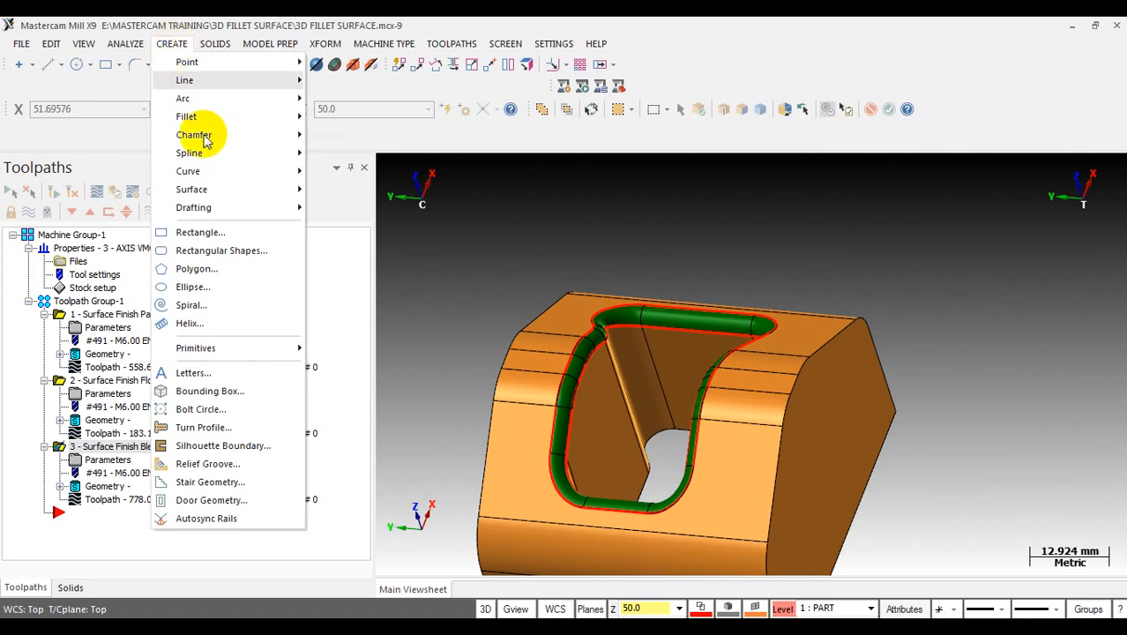
click(231, 447)
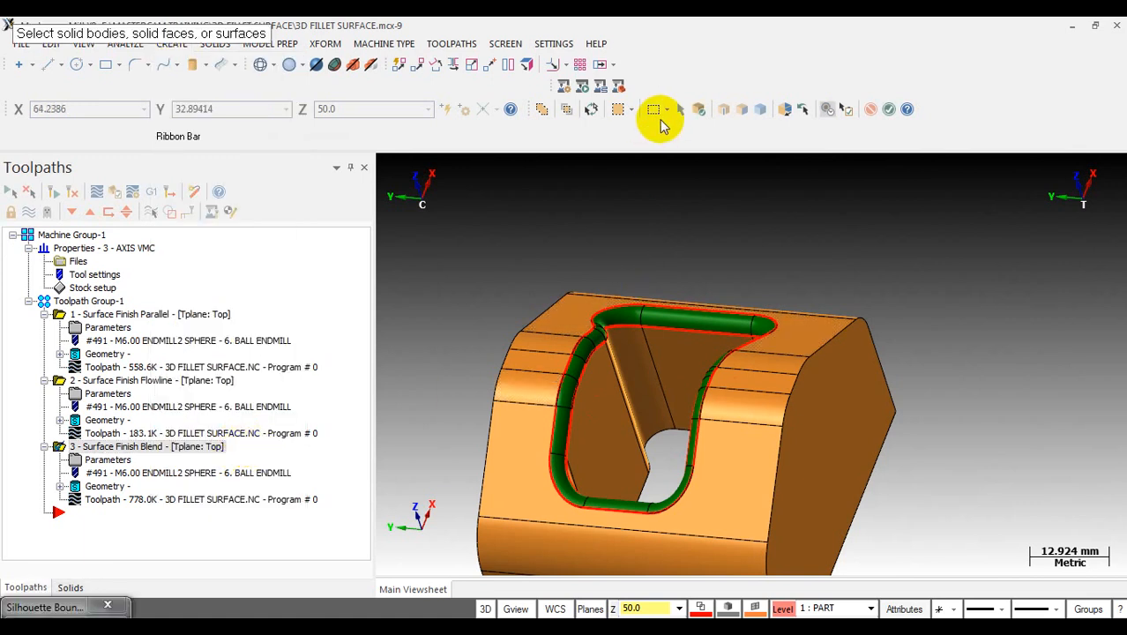
click(698, 110)
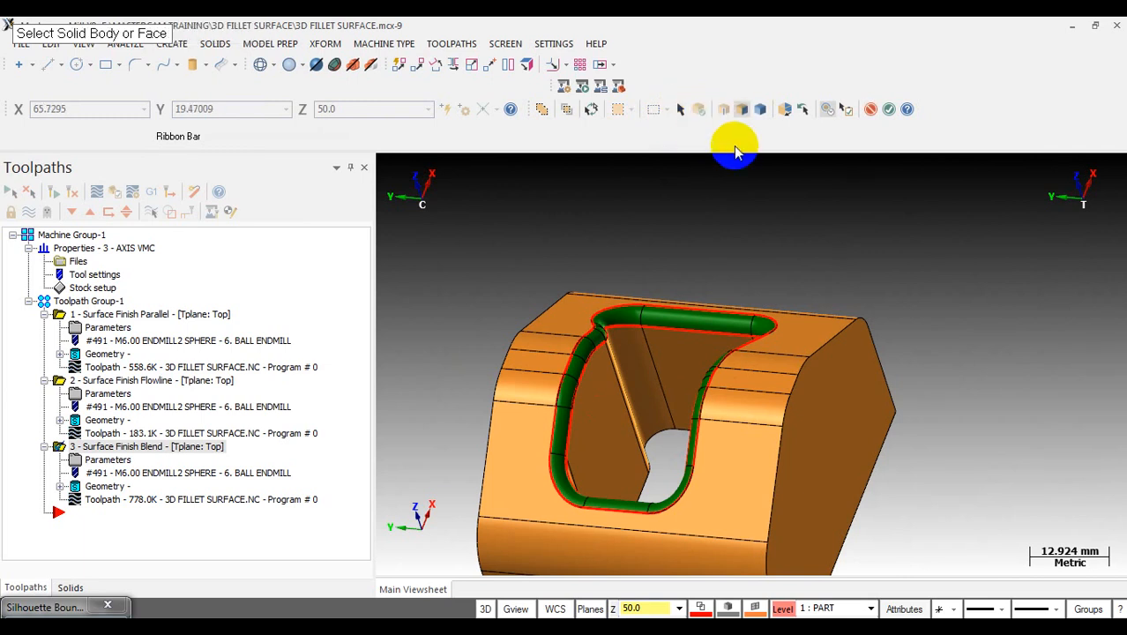
scroll(604, 411, up, 5)
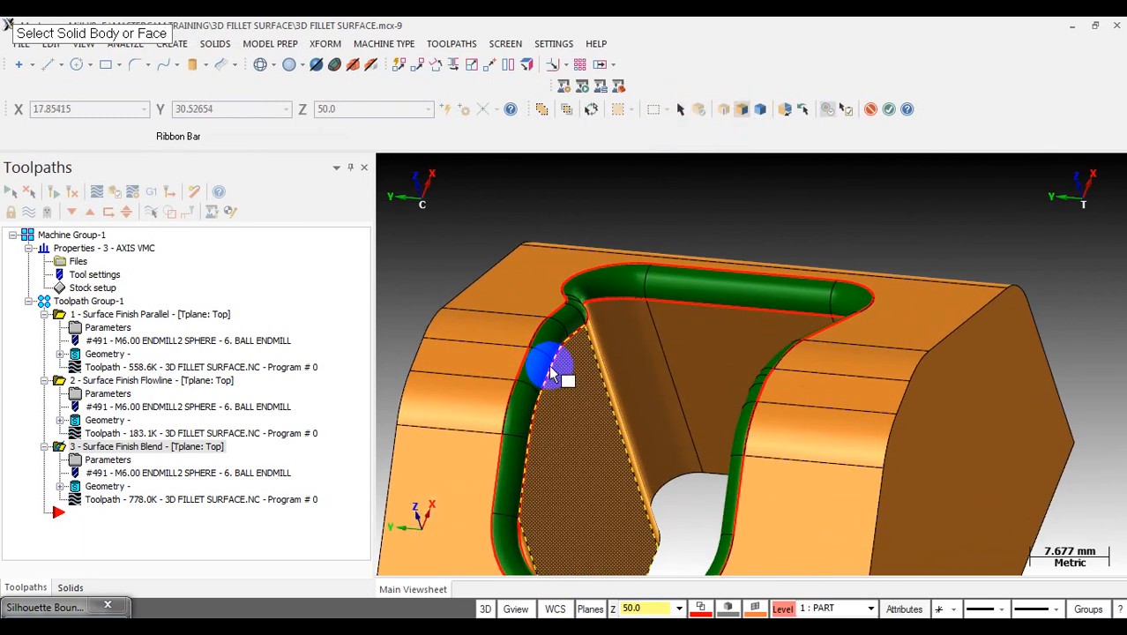
middle_drag(578, 303, 570, 314)
click(569, 310)
click(590, 283)
click(681, 276)
- Add the fillet faces of the other rear corner, the adjoining side run, the front corner and the front edge to the selection
scroll(755, 298, down, 4)
middle_drag(749, 313, 833, 315)
click(861, 309)
click(871, 350)
click(855, 382)
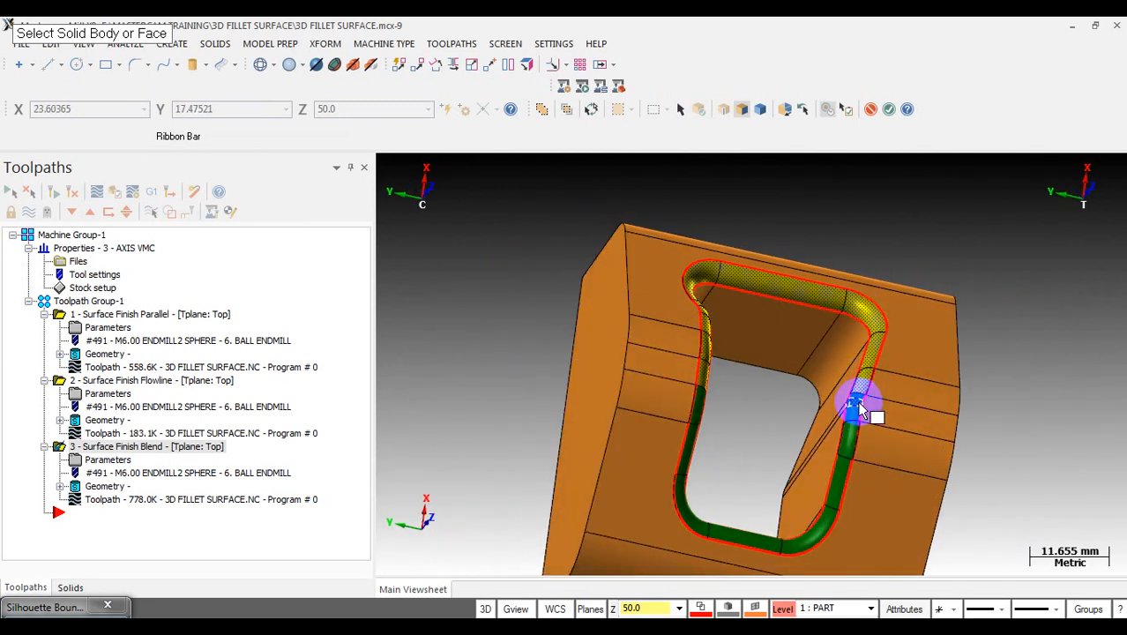
click(856, 405)
click(837, 465)
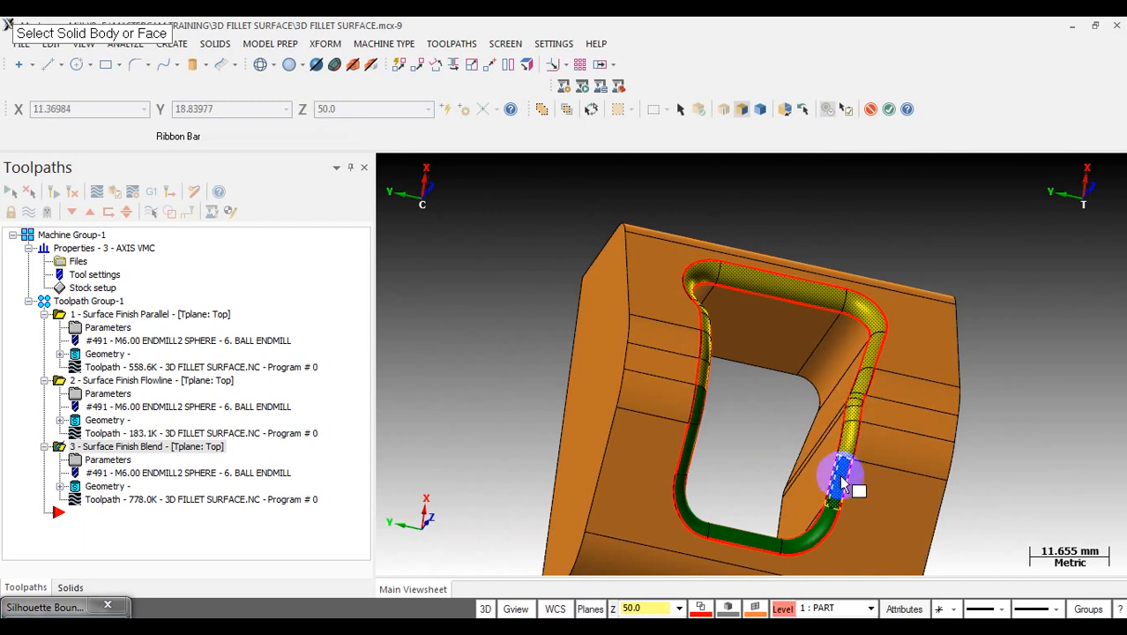
click(821, 533)
click(749, 521)
- Add the remaining front corner and side fillet faces and create the silhouette boundary with 0.02 tessellation and filter tolerances and arc fit
middle_drag(750, 521, 674, 521)
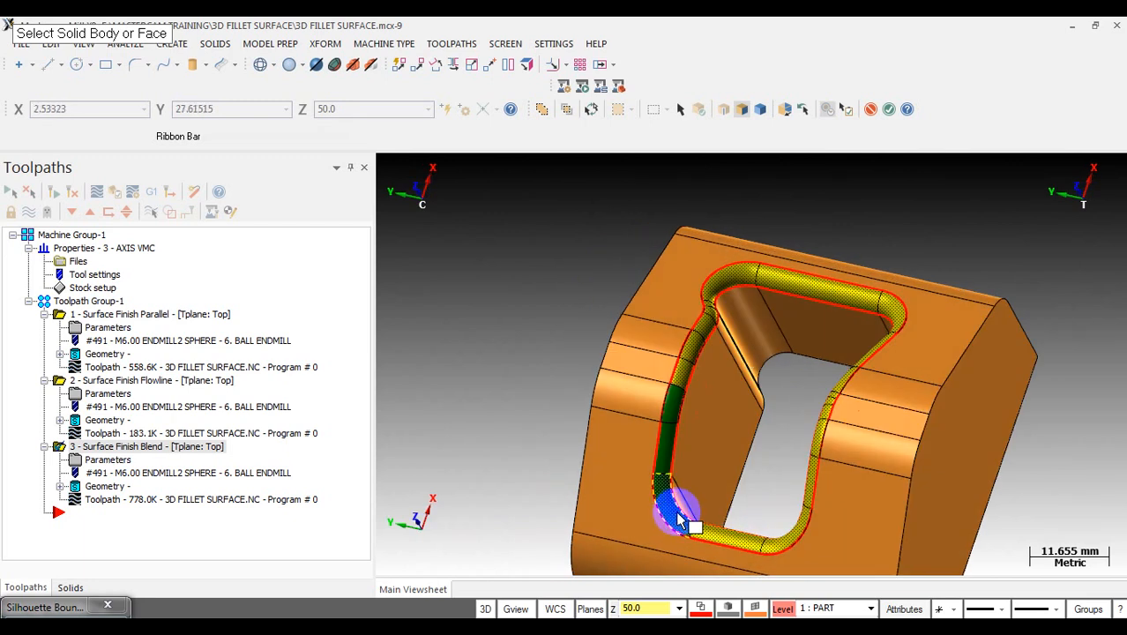
click(669, 492)
click(669, 411)
middle_drag(667, 389, 736, 300)
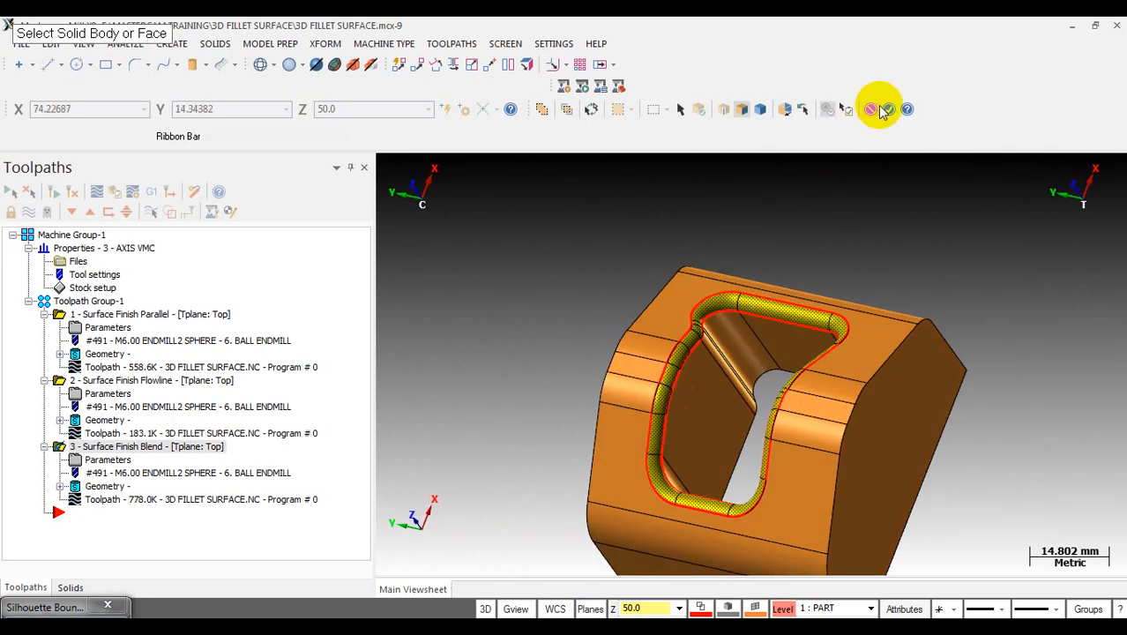
click(889, 109)
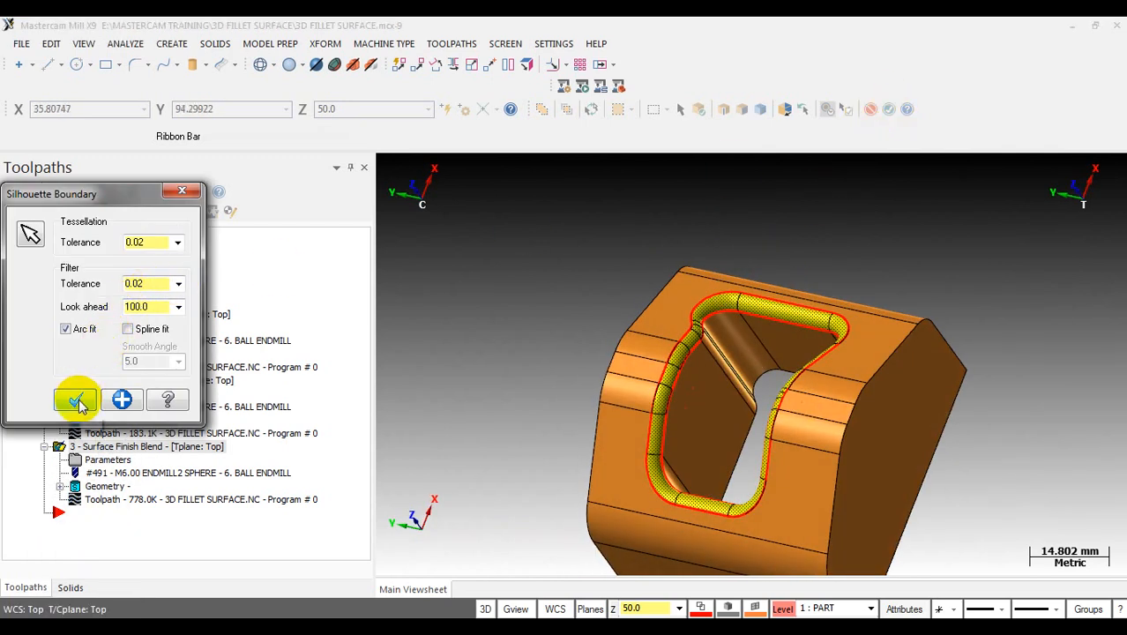
click(80, 404)
- Inspect the inner and outer silhouette curves above the pocket from several sides
middle_drag(654, 313, 787, 274)
right_click(396, 205)
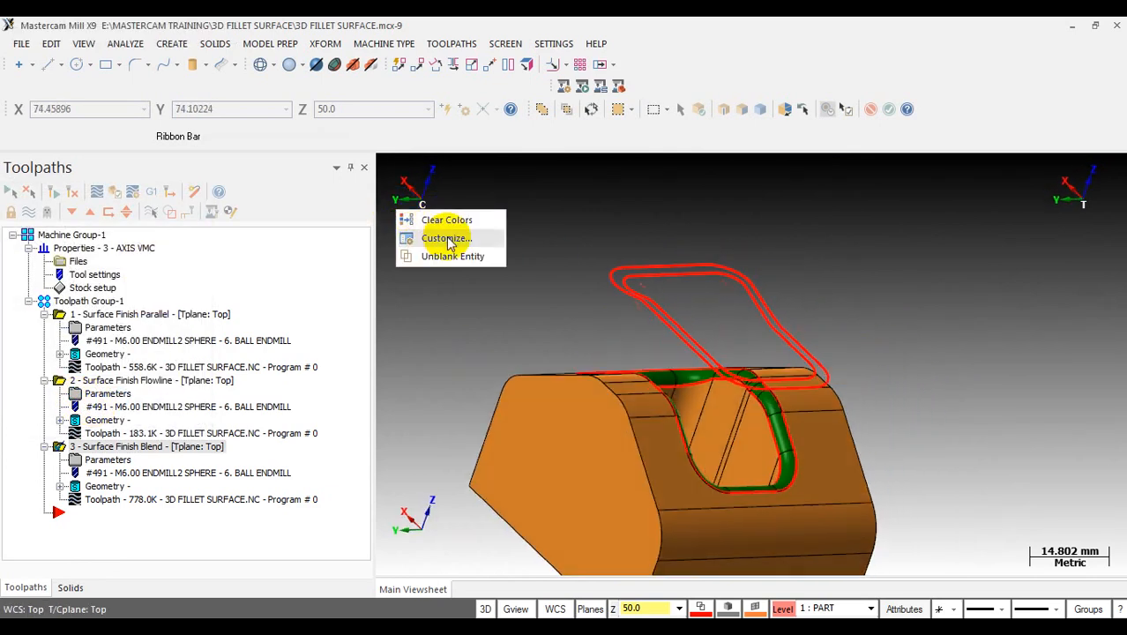
middle_drag(712, 251, 587, 304)
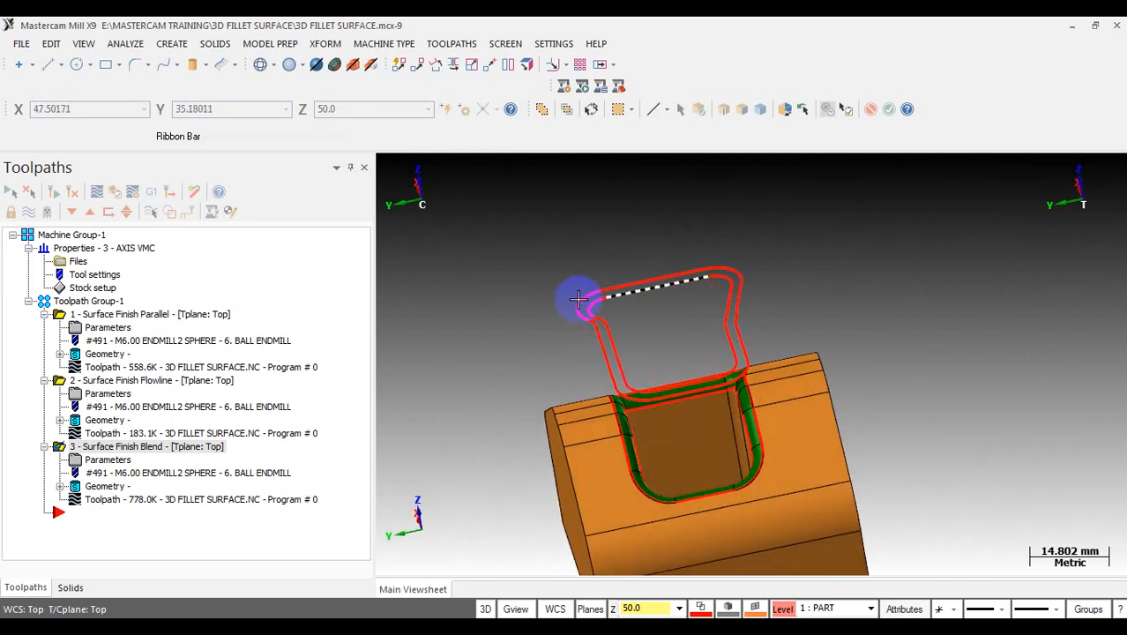
mouse_move(620, 300)
middle_down()
mouse_move(622, 335)
mouse_move(642, 327)
mouse_move(646, 303)
middle_up()
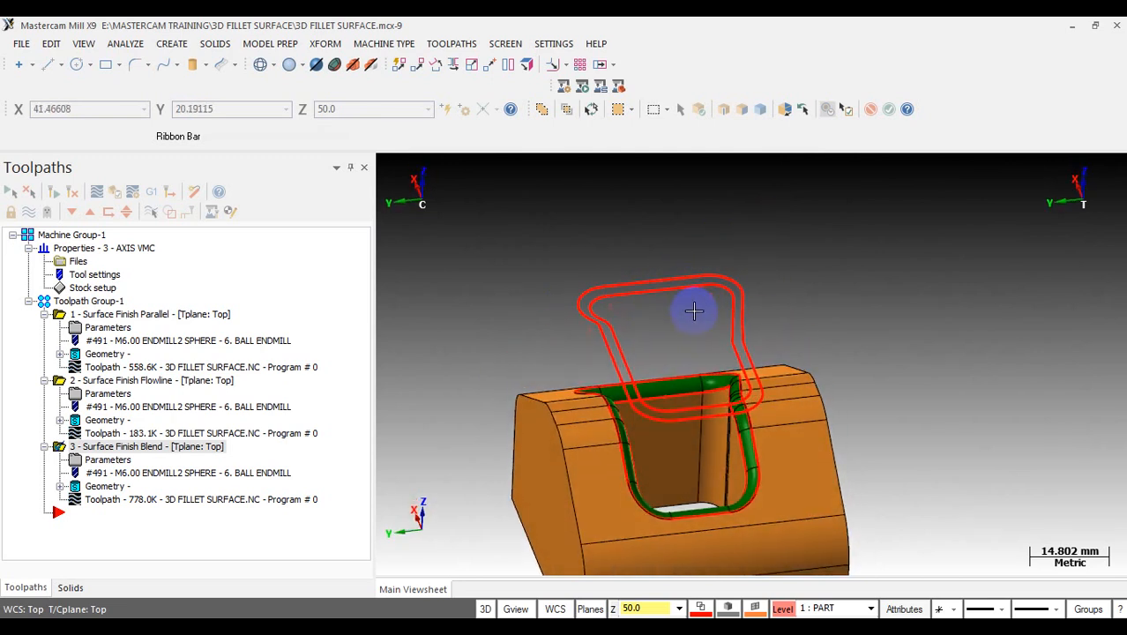
scroll(714, 419, up, 3)
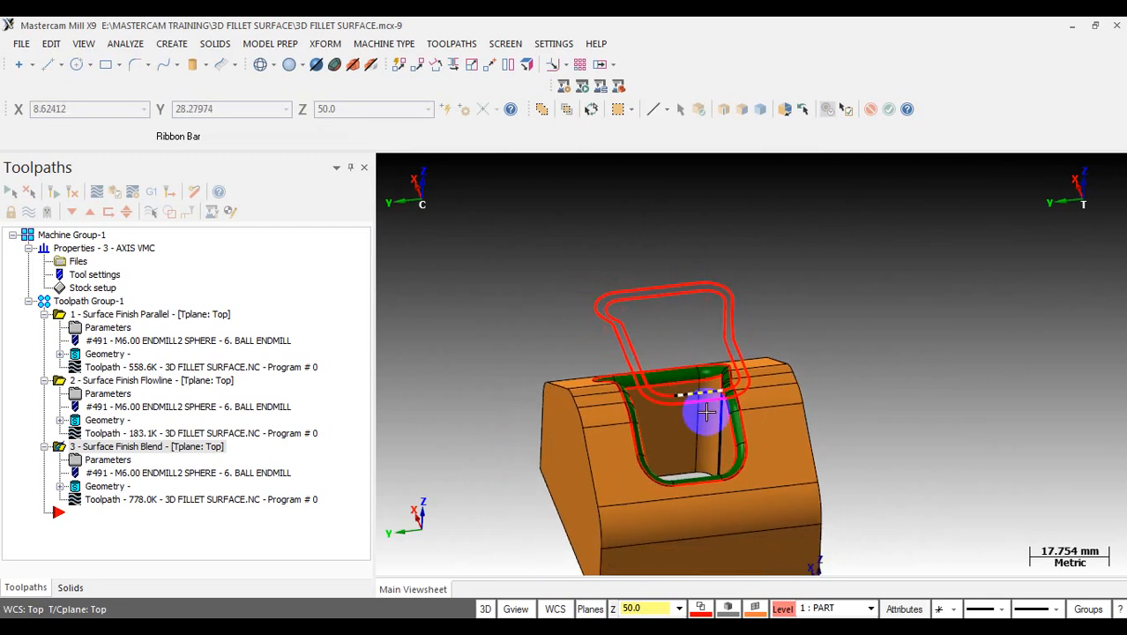
mouse_move(723, 424)
middle_down()
mouse_move(783, 421)
mouse_move(746, 421)
mouse_move(675, 361)
mouse_move(633, 253)
middle_up()
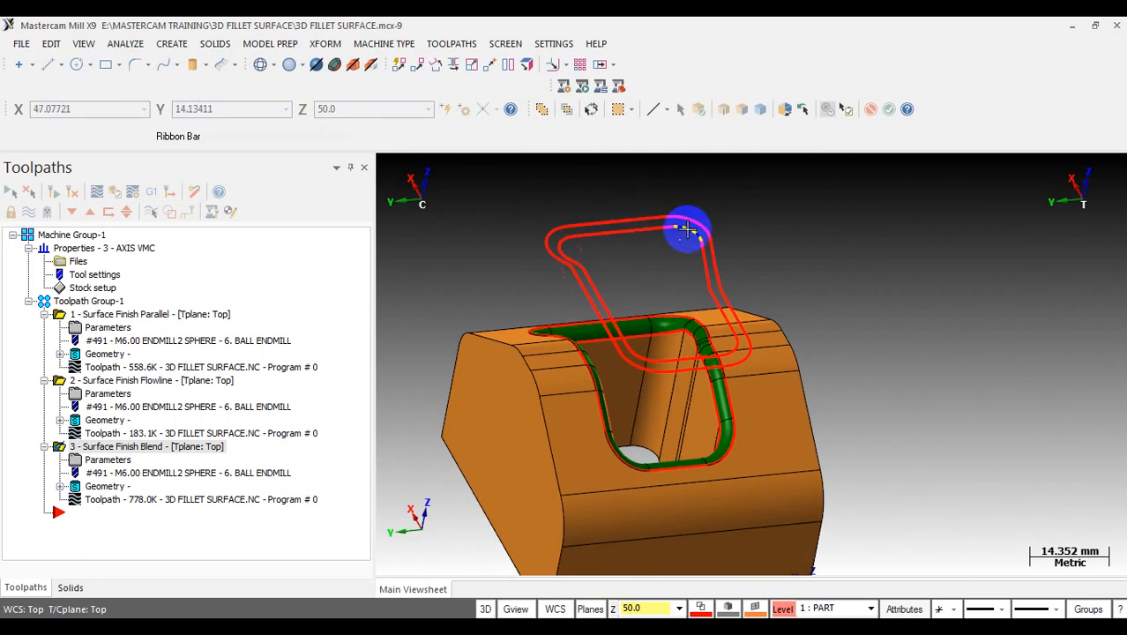
middle_drag(690, 234, 750, 259)
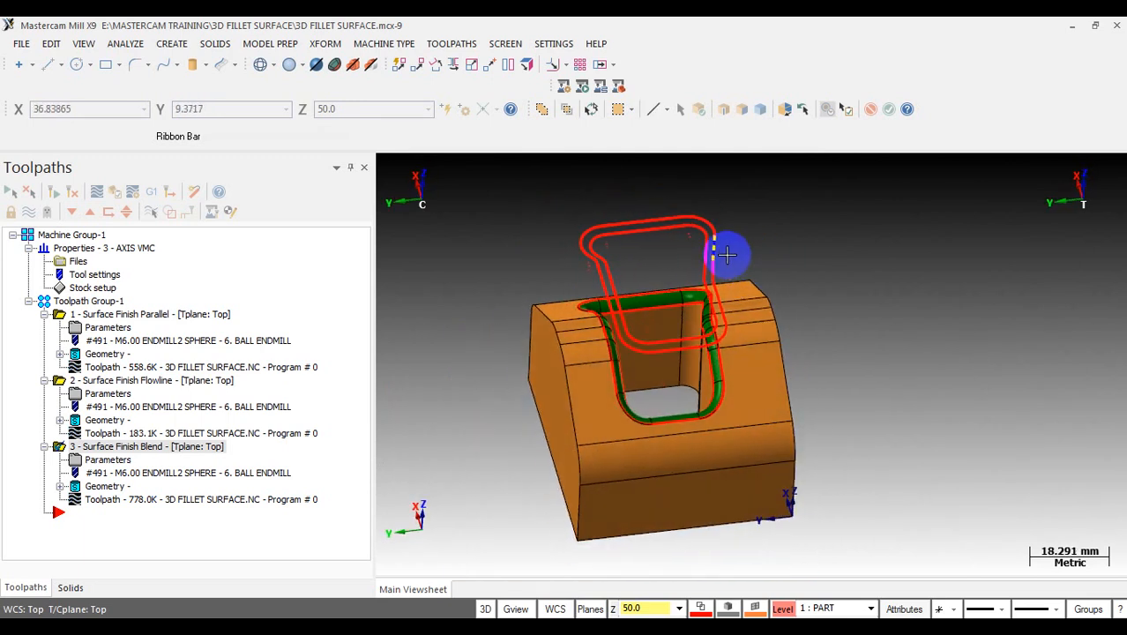
- Start an Offset Contour on the inner silhouette curve above the pocket with a 3.2 mm offset distance
click(325, 43)
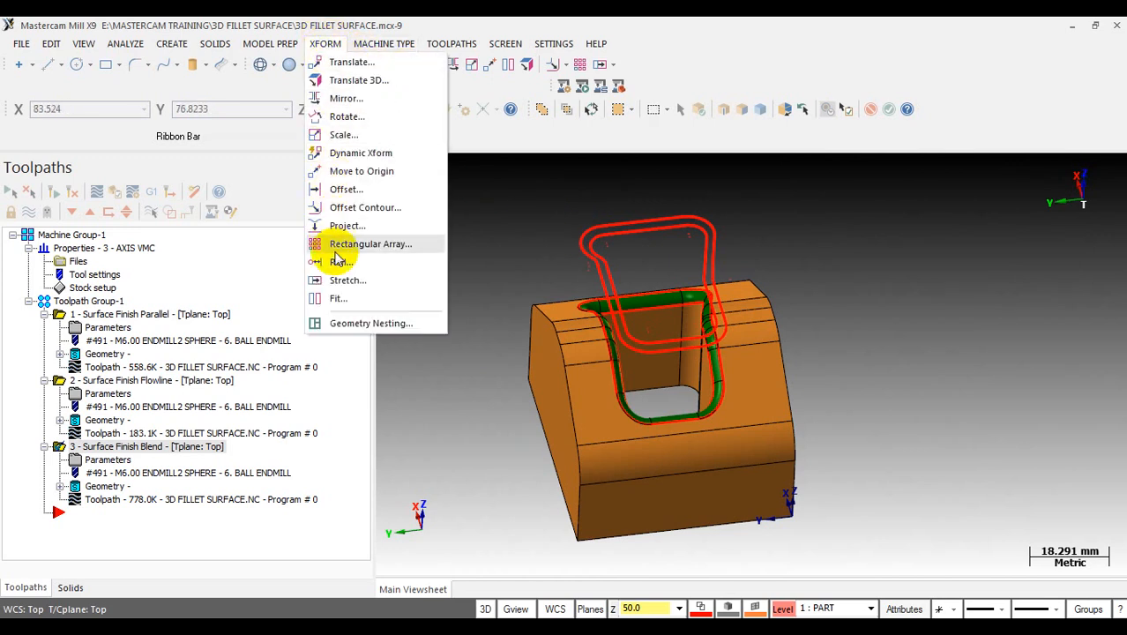
click(354, 209)
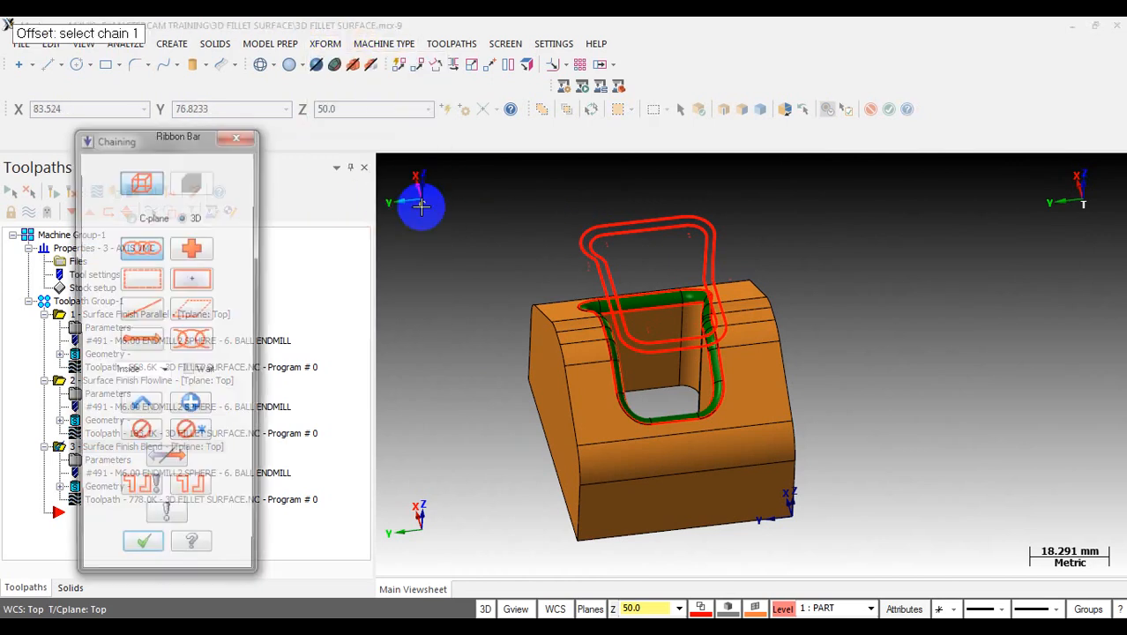
click(668, 236)
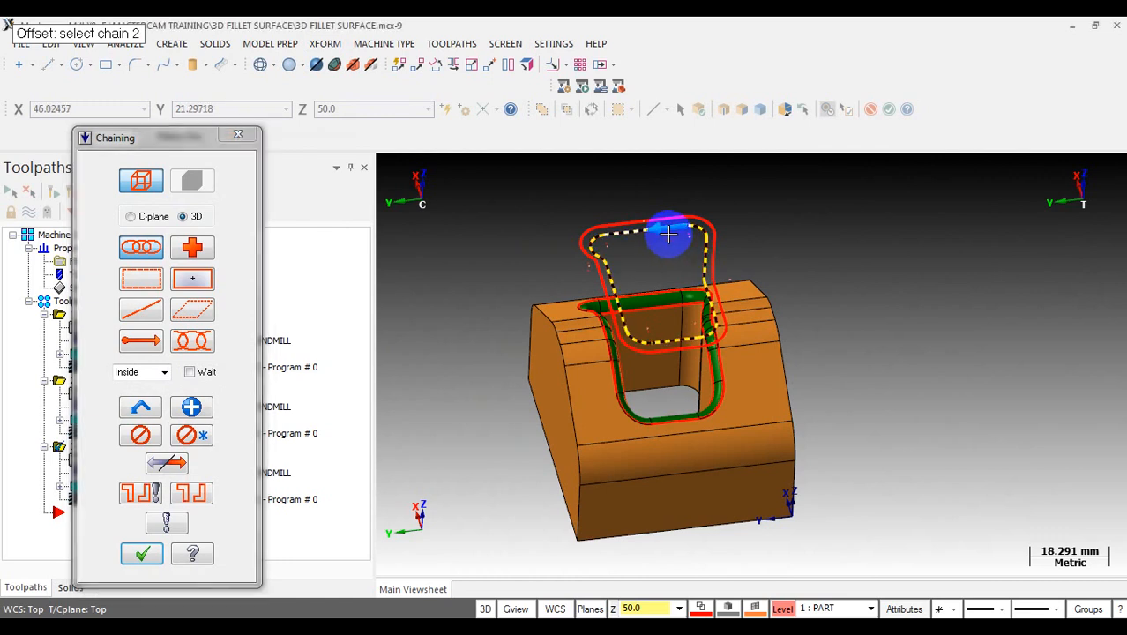
click(139, 553)
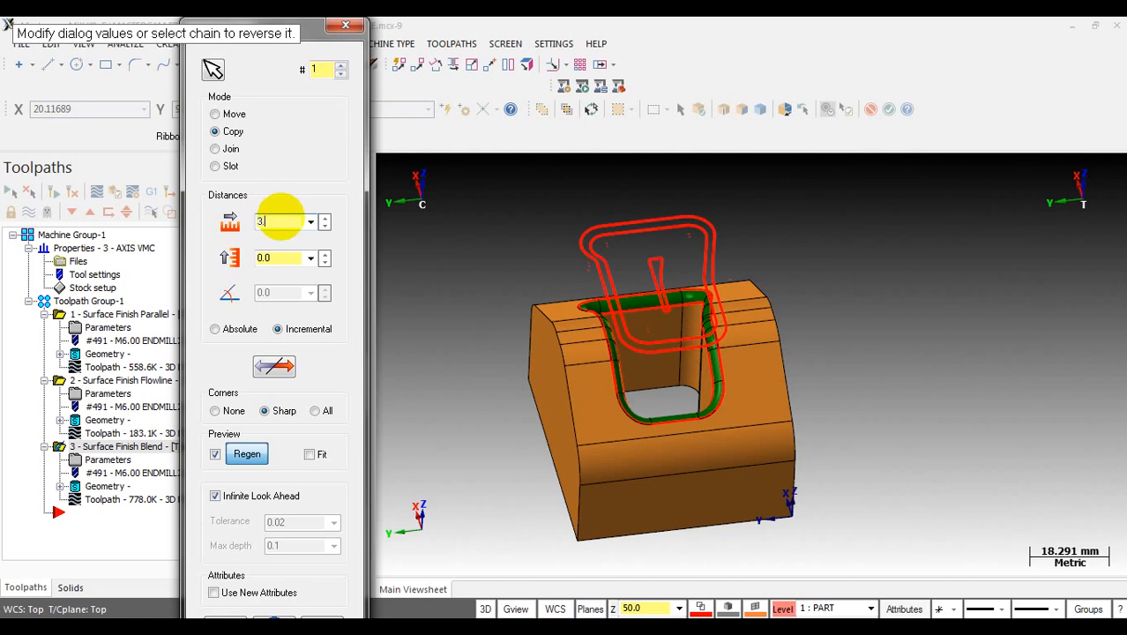
key(Tab)
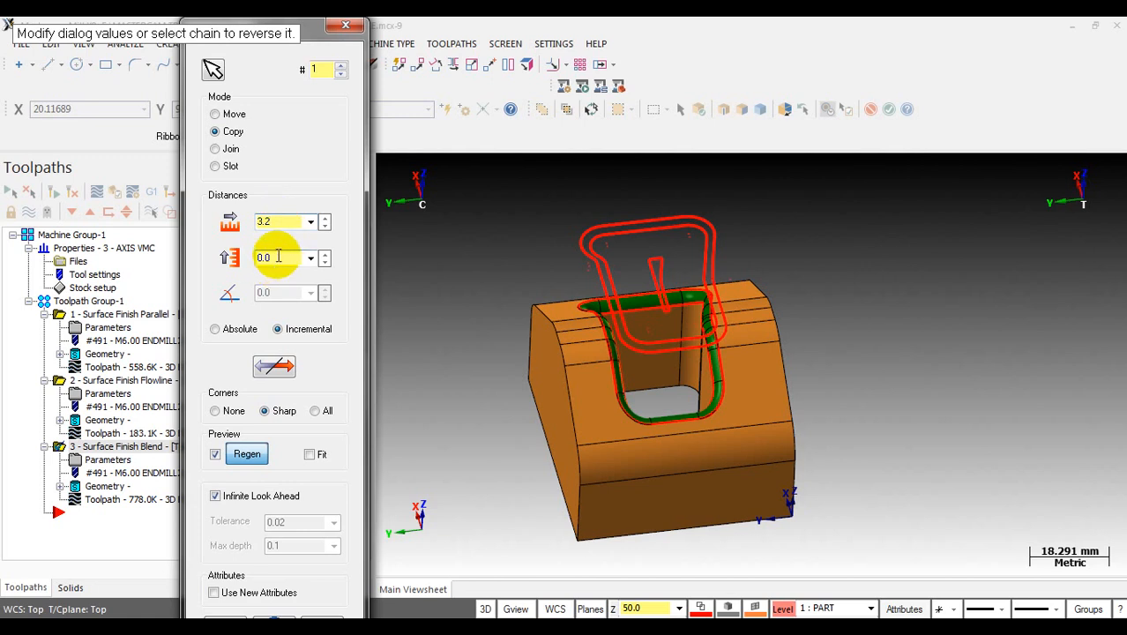
double_click(279, 222)
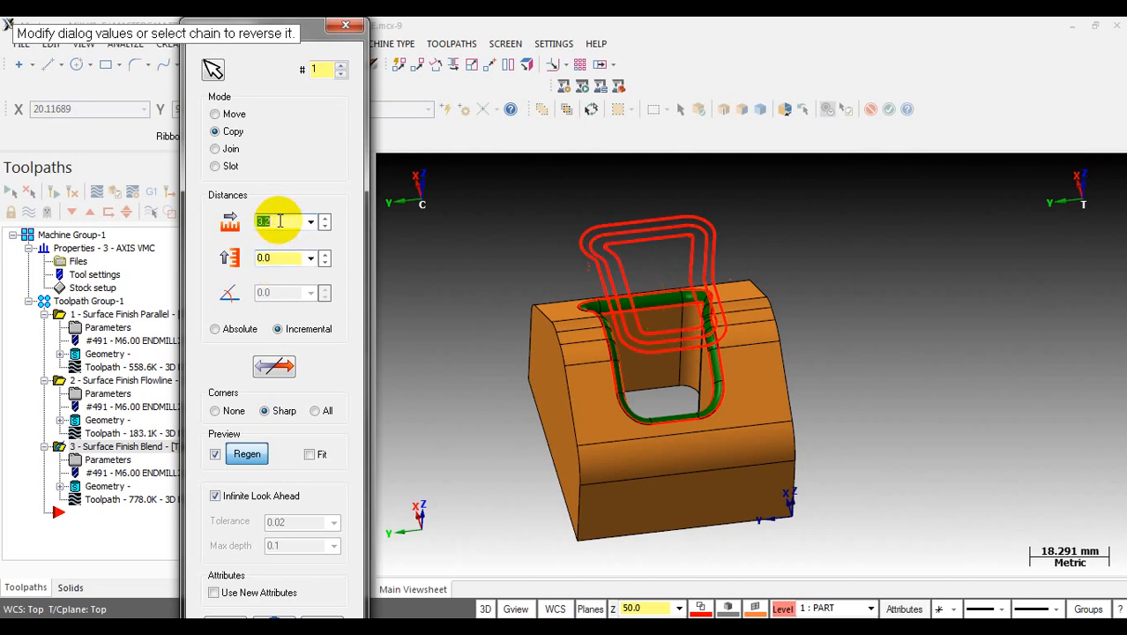
- Switch the contour offset to Move mode, set its distance to 3.1 mm and create it
click(235, 114)
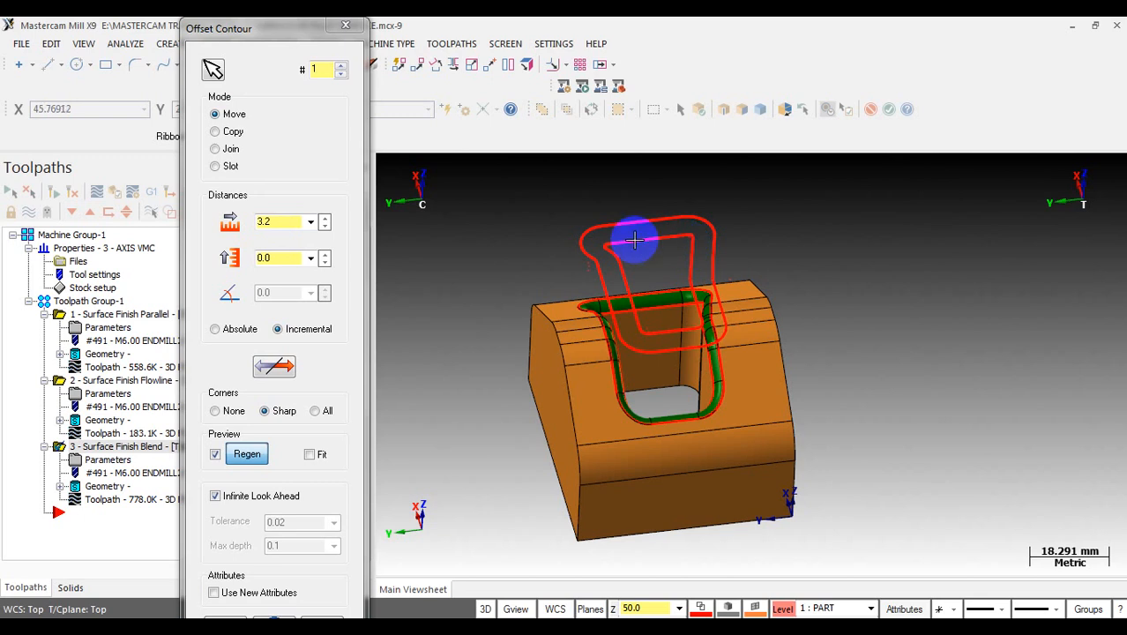
click(289, 222)
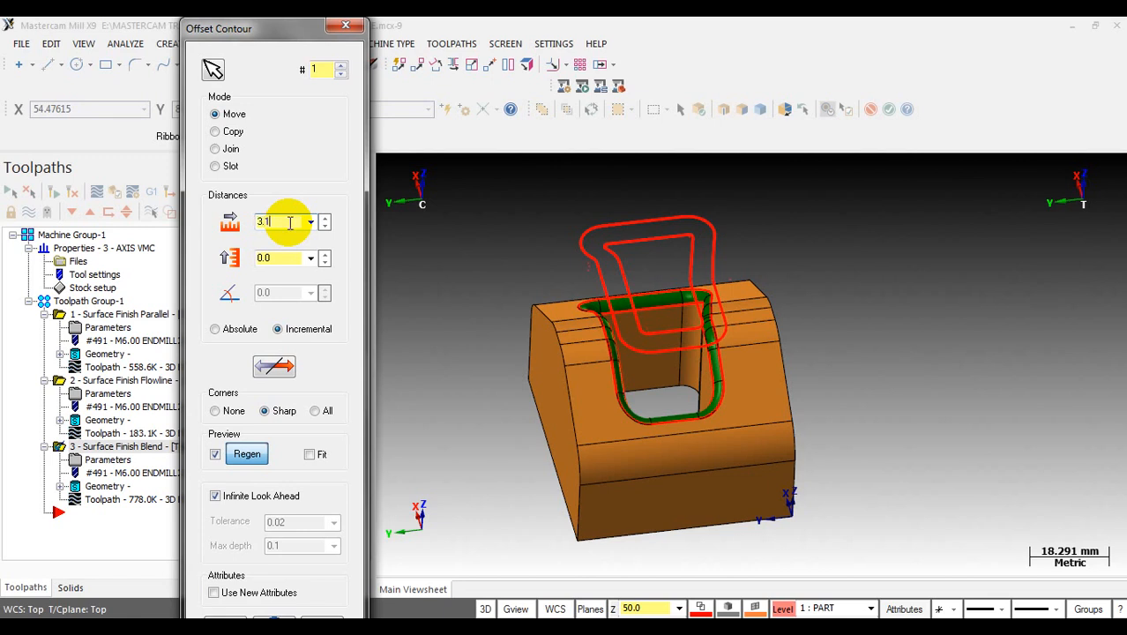
text(3.1)
click(282, 257)
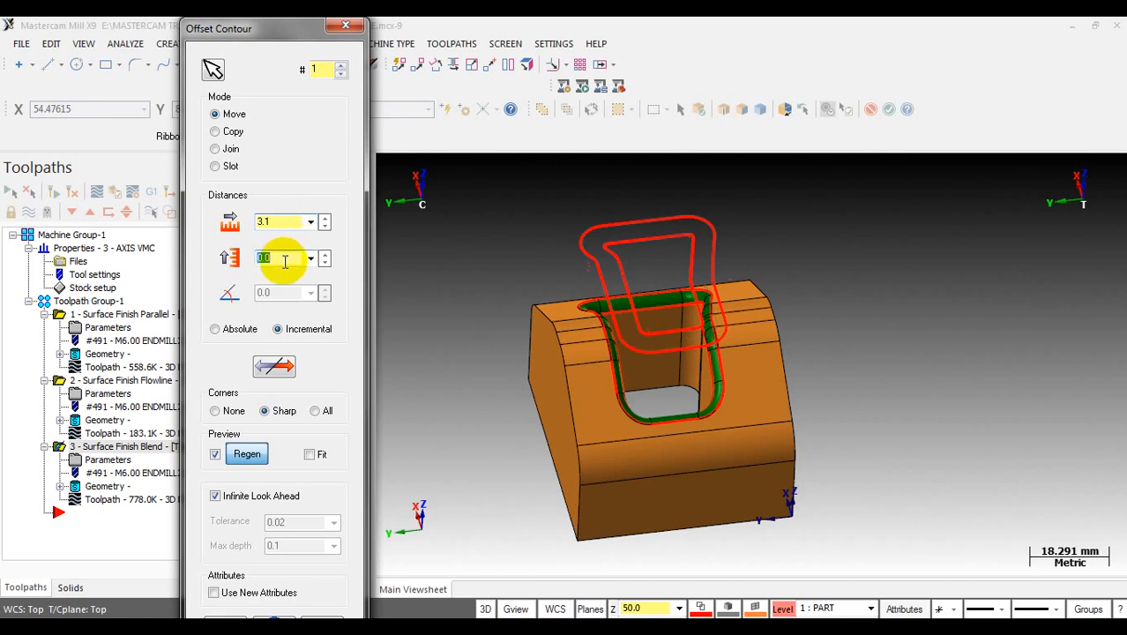
scroll(670, 267, up, 1)
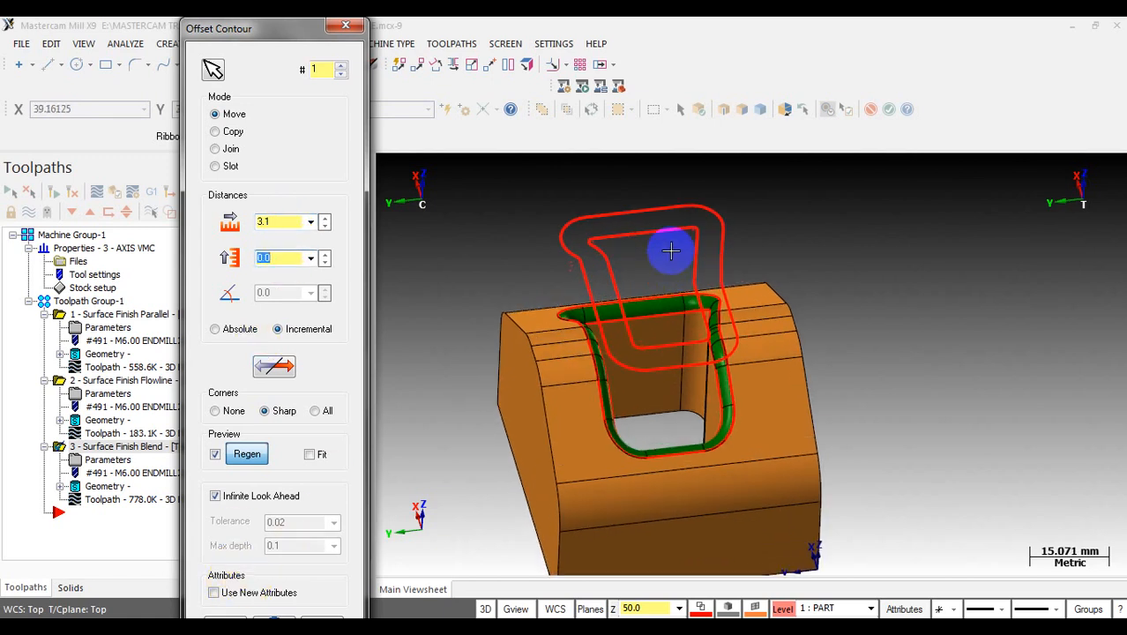
click(235, 134)
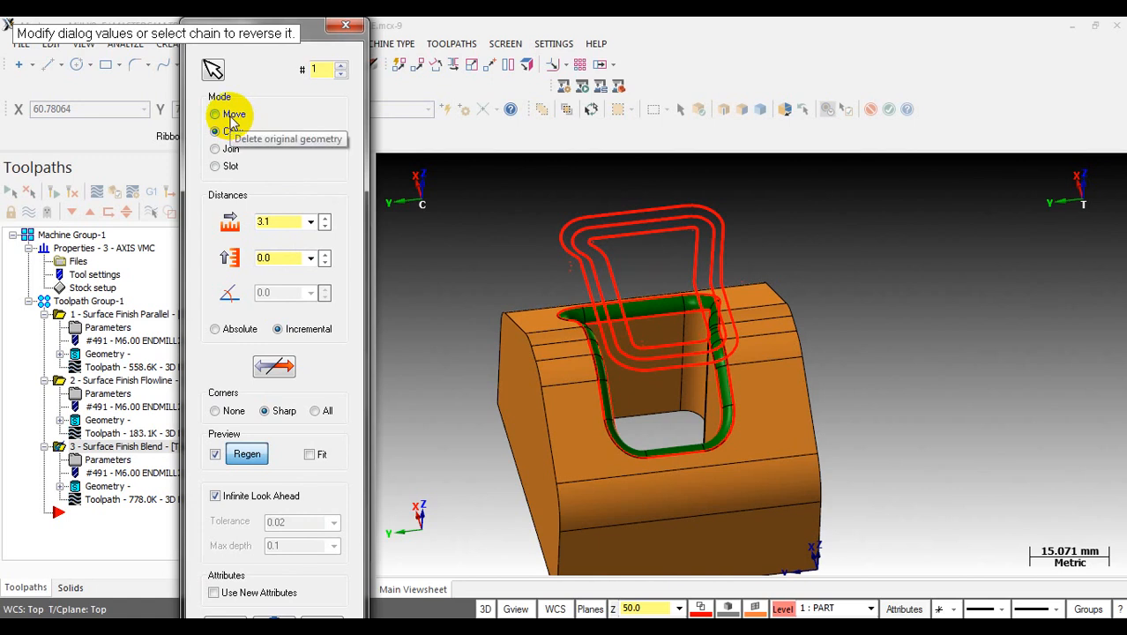
click(232, 118)
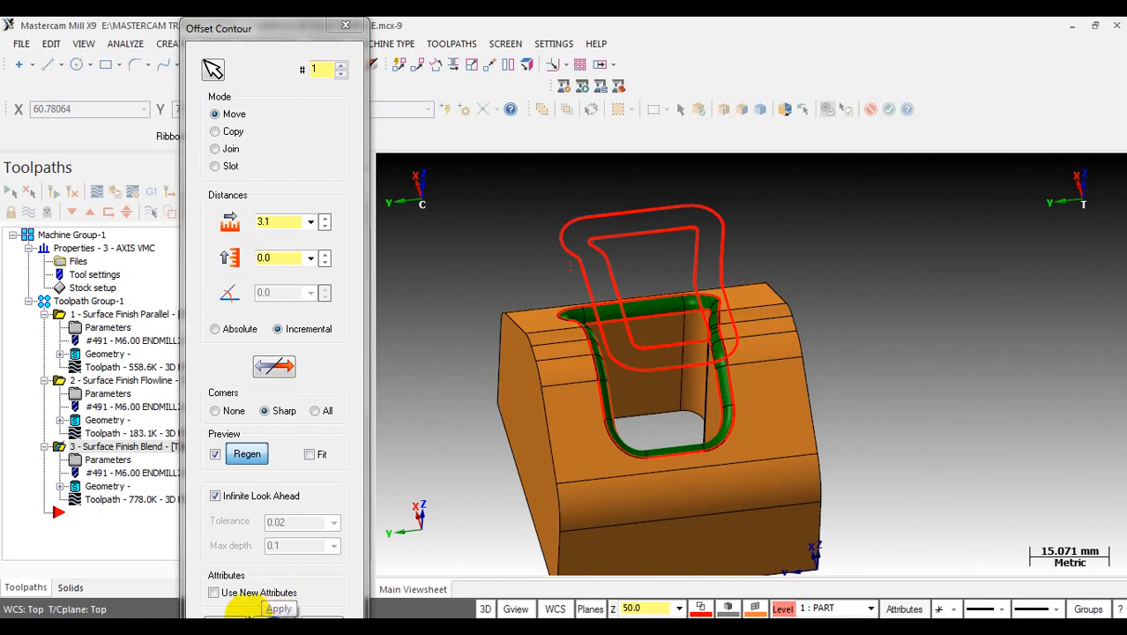
drag(277, 22, 327, 22)
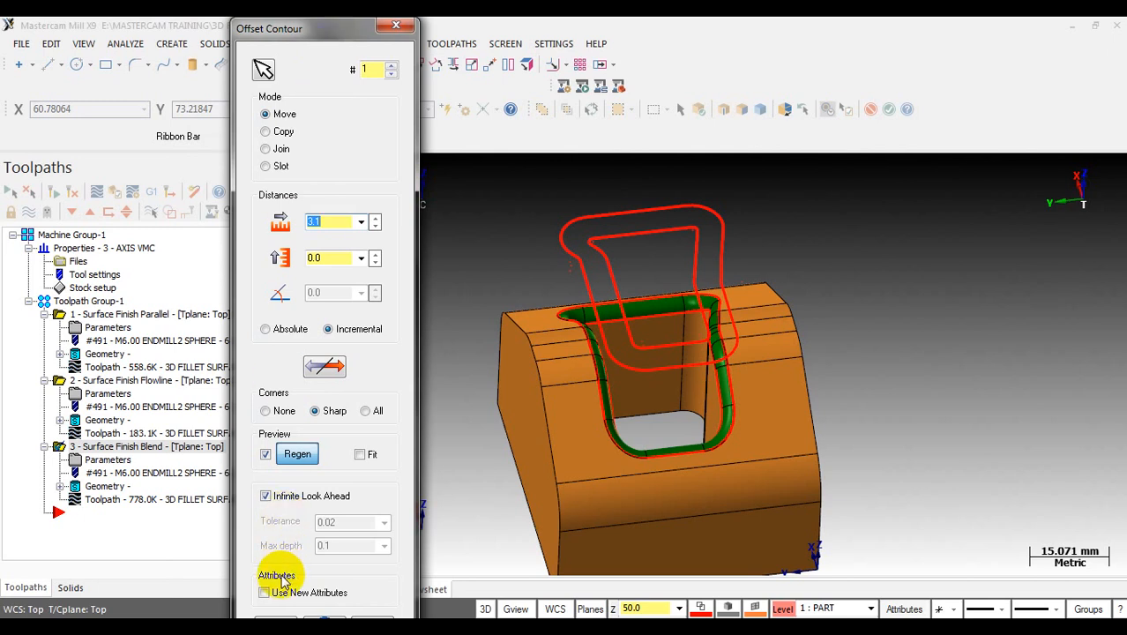
click(277, 619)
- Examine the offset inner contour against the pocket's fillet from the top and at an angle
middle_drag(608, 339, 610, 273)
scroll(610, 273, down, 2)
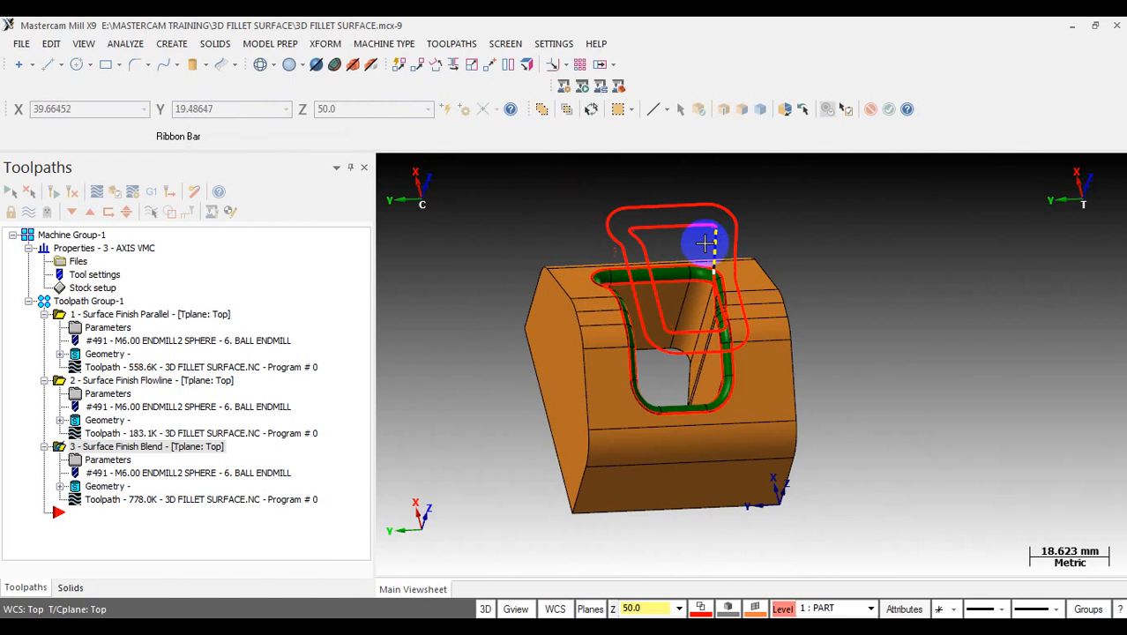
key(alt+1)
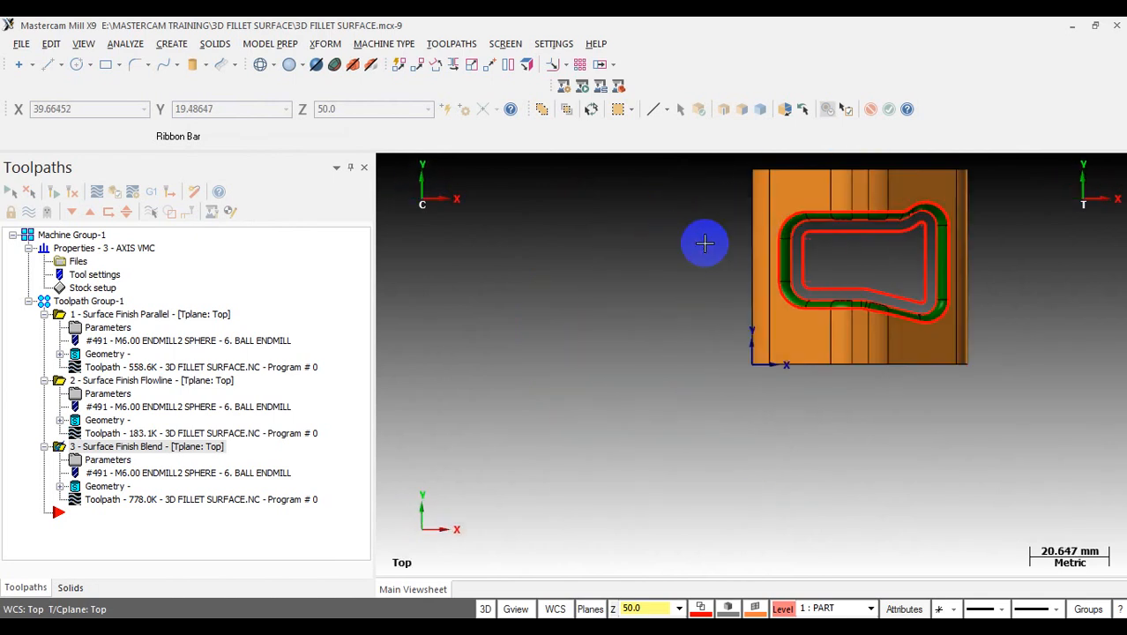
scroll(781, 295, up, 2)
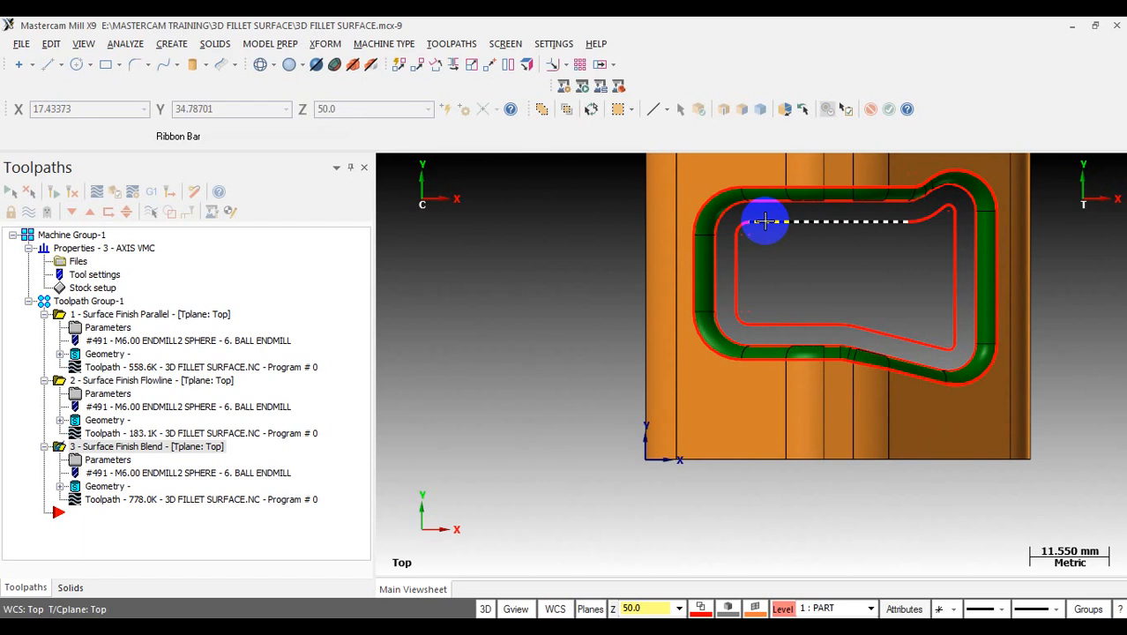
middle_drag(844, 292, 861, 246)
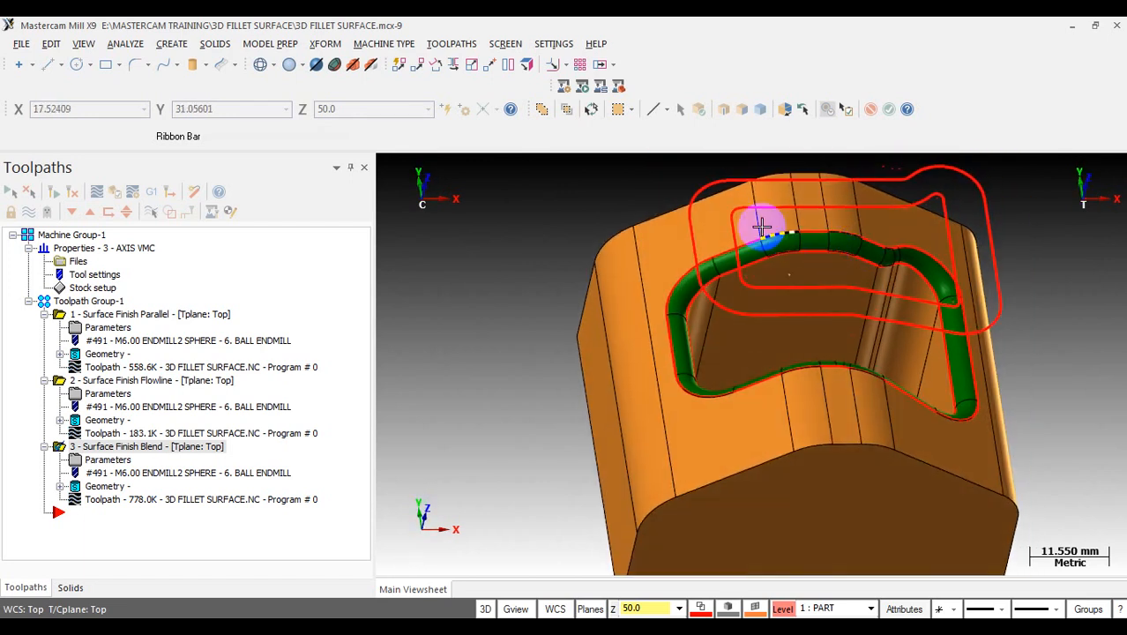
scroll(754, 238, down, 2)
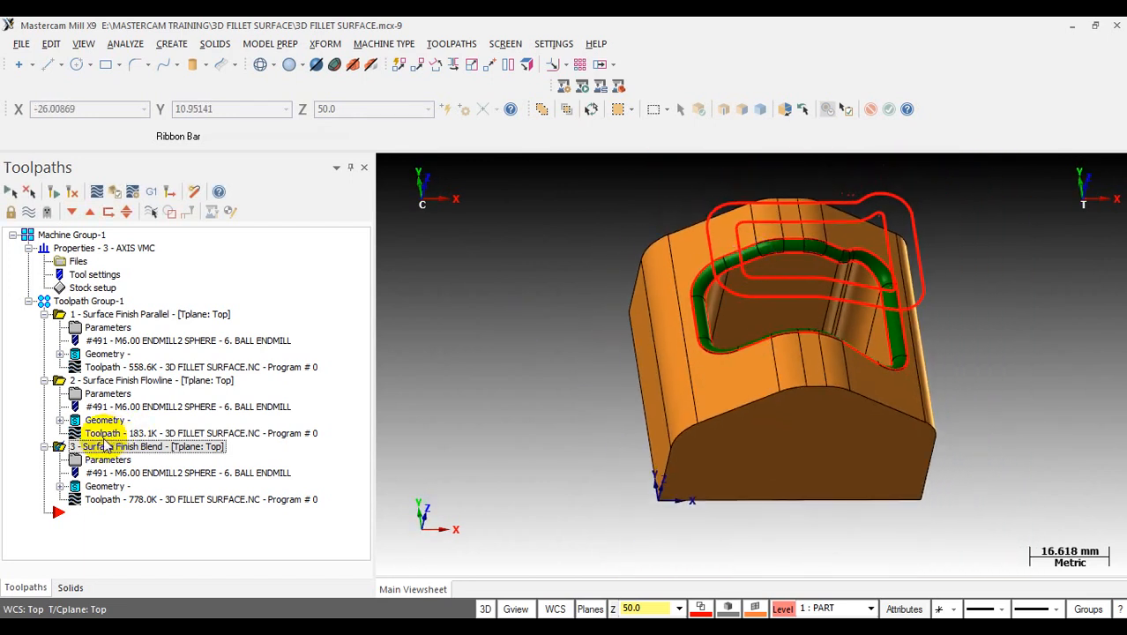
- Open the Surface Finish Blend operation's geometry and chain the outer silhouette curve as the first blend curve, starting at its short side
click(136, 448)
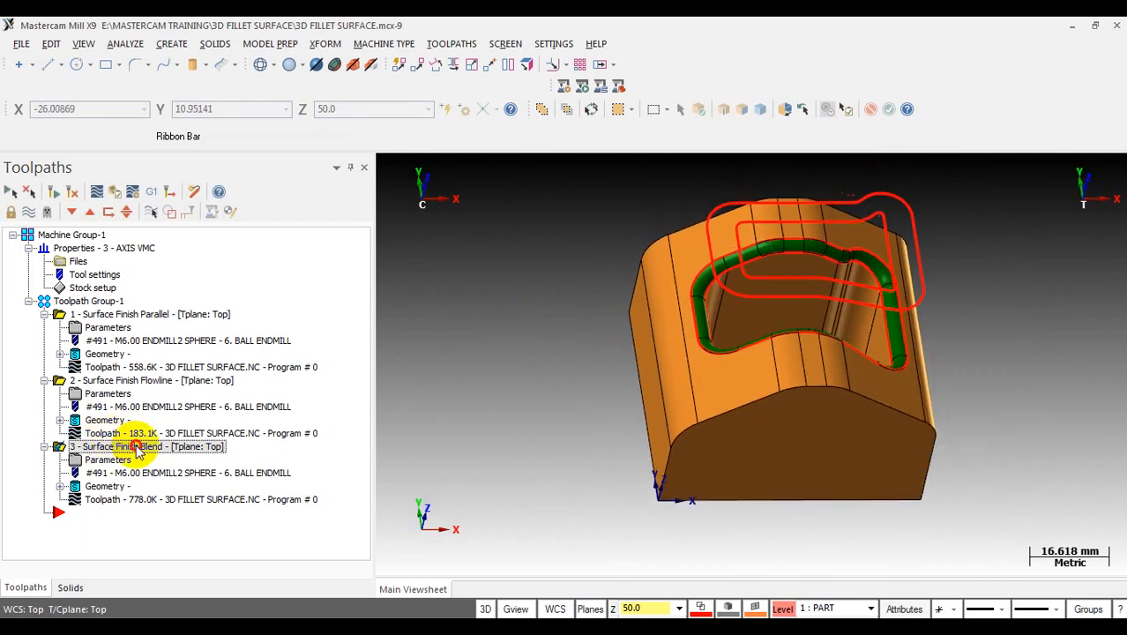
click(106, 488)
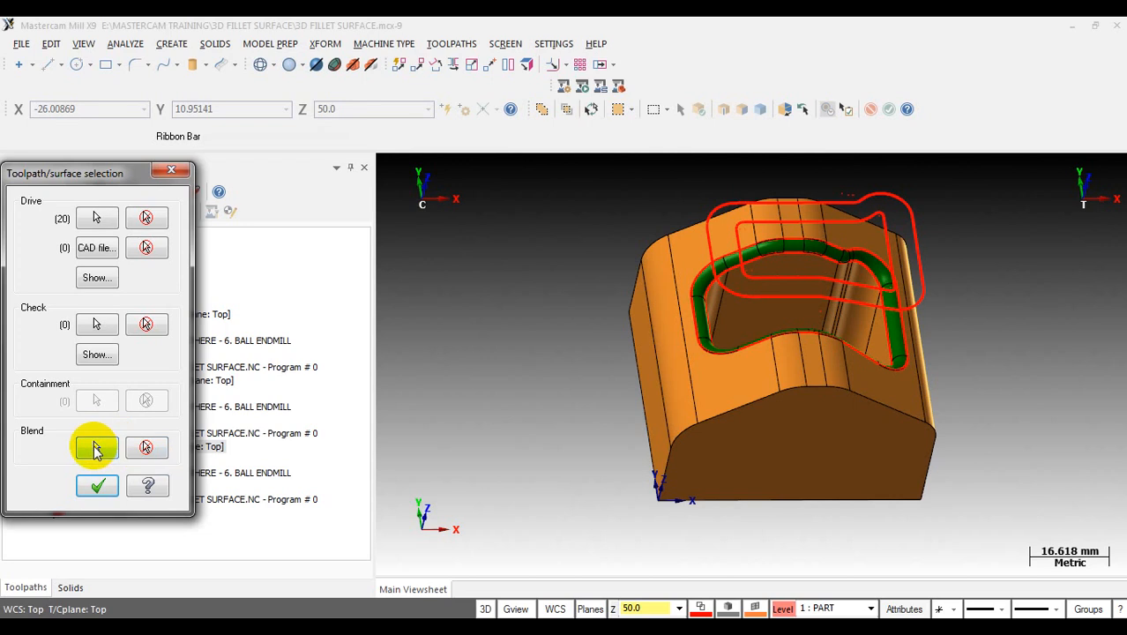
click(96, 449)
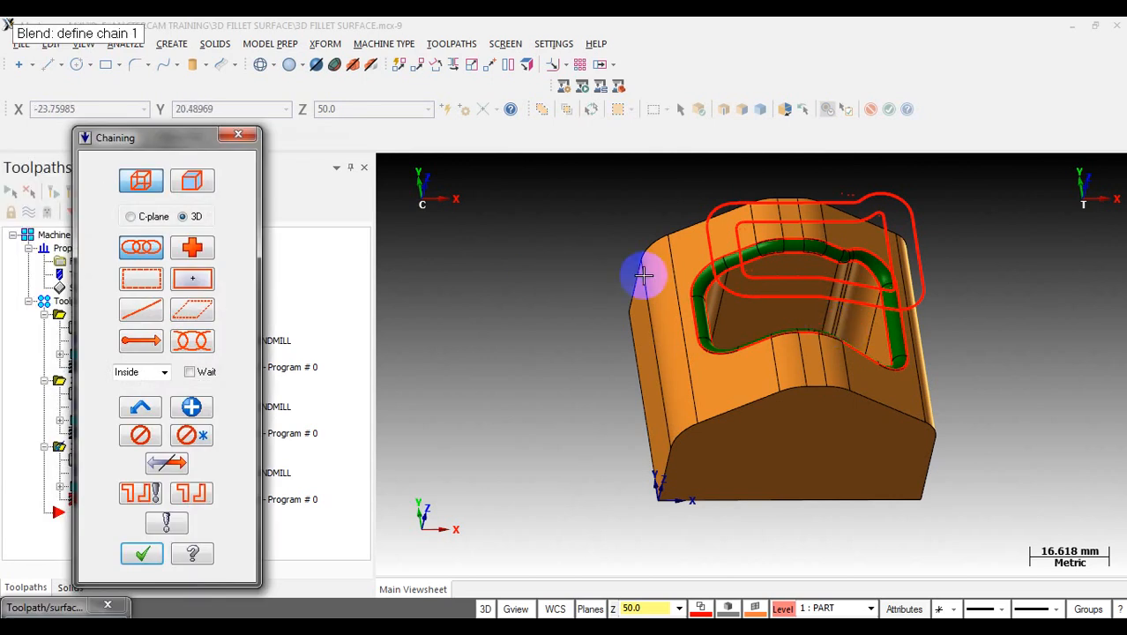
middle_drag(644, 272, 862, 171)
scroll(864, 173, up, 5)
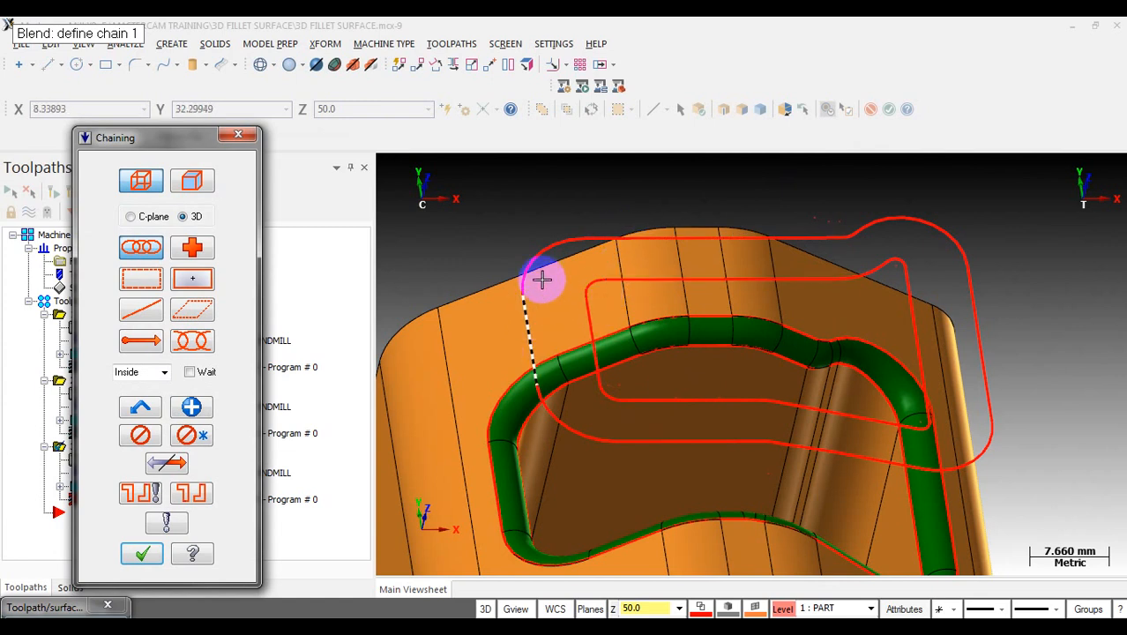
scroll(568, 240, down, 2)
middle_drag(569, 240, 443, 280)
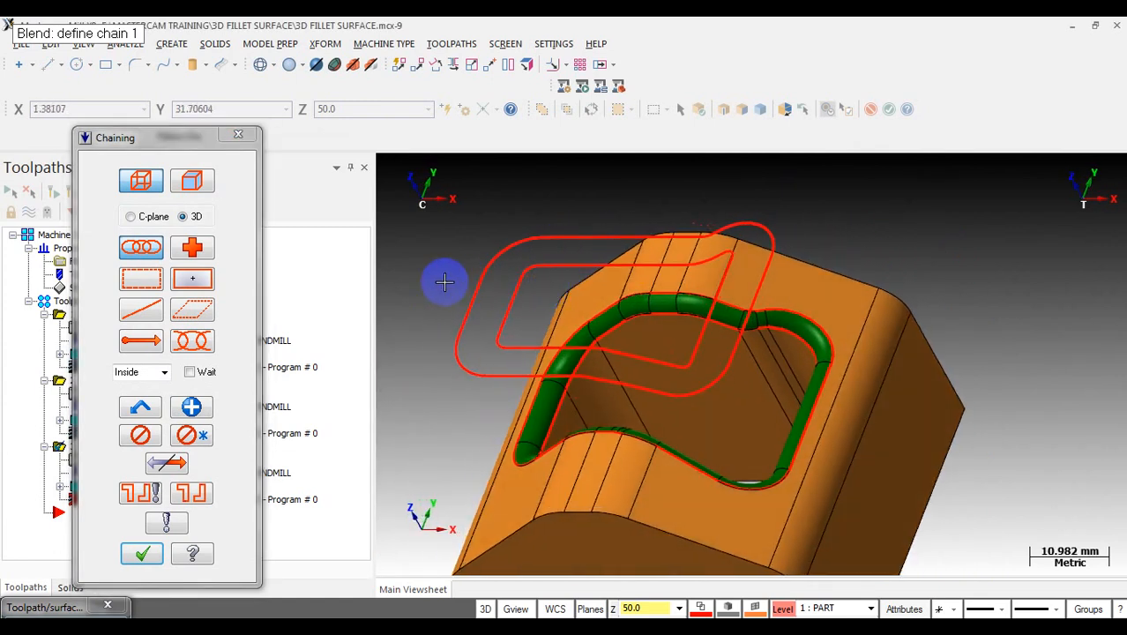
click(479, 283)
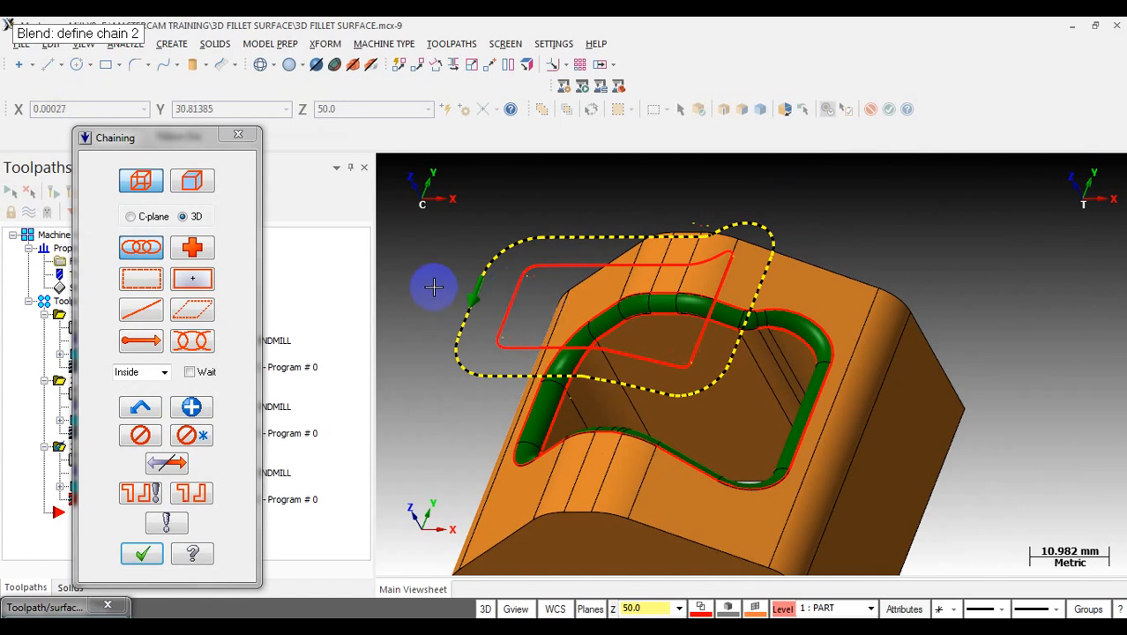
- Chain the offset inner contour in the same direction as the second blend curve and accept the geometry changes
scroll(470, 280, up, 2)
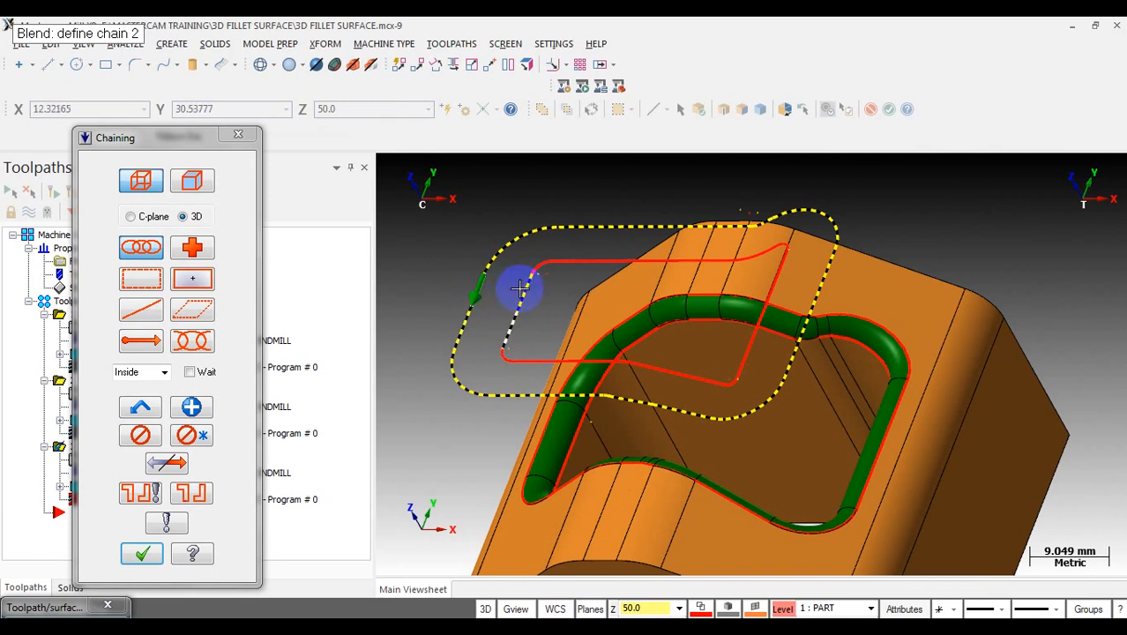
click(520, 288)
scroll(520, 289, down, 2)
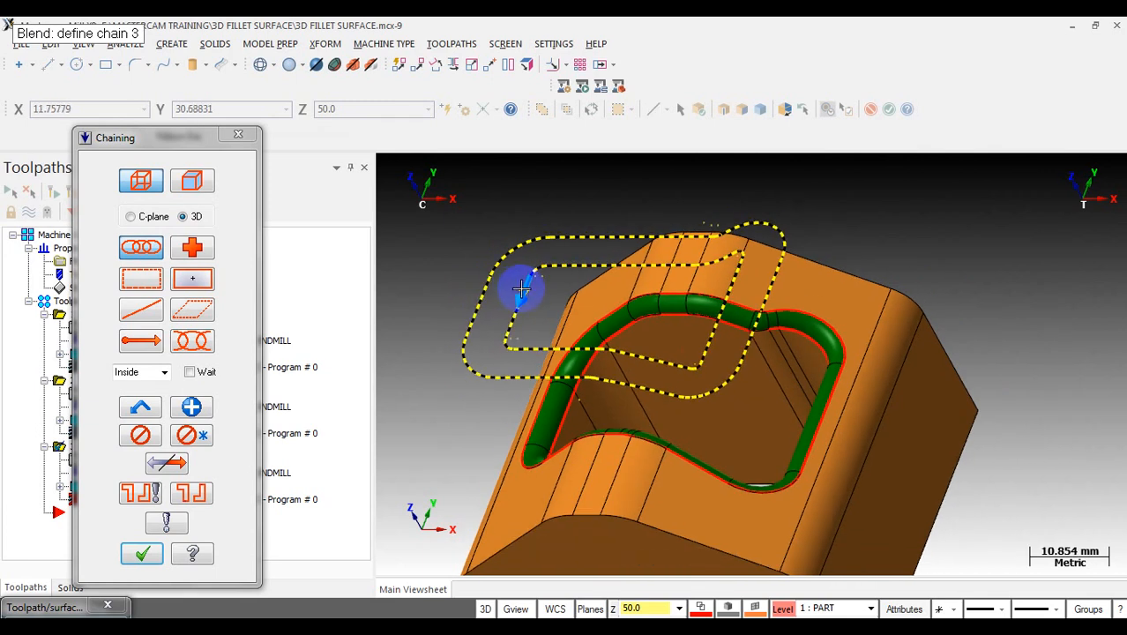
click(141, 553)
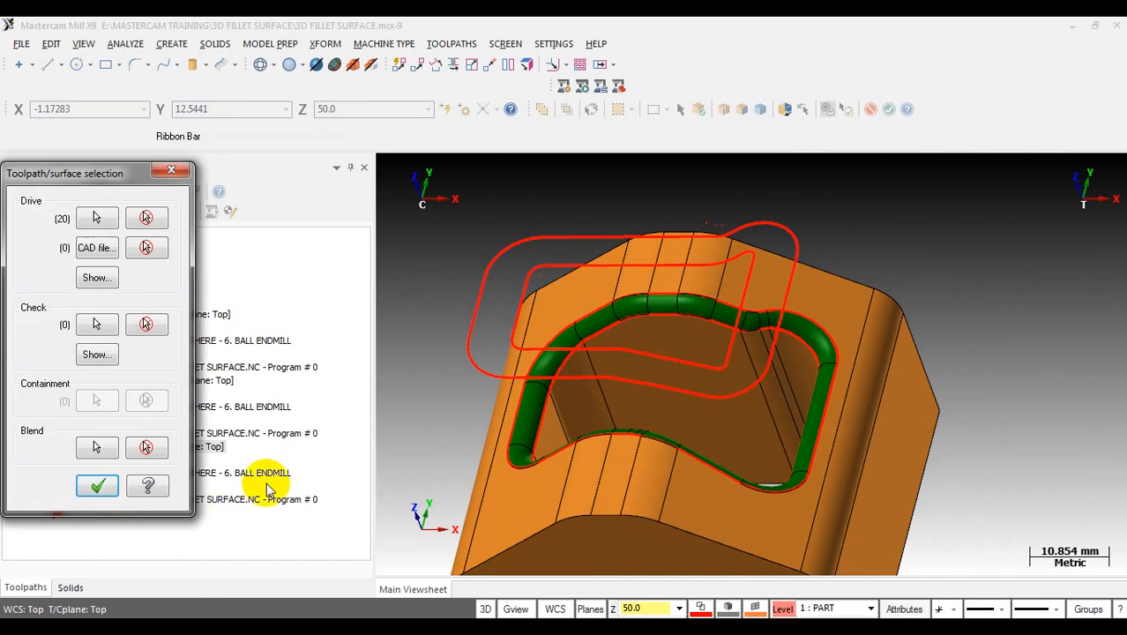
click(97, 486)
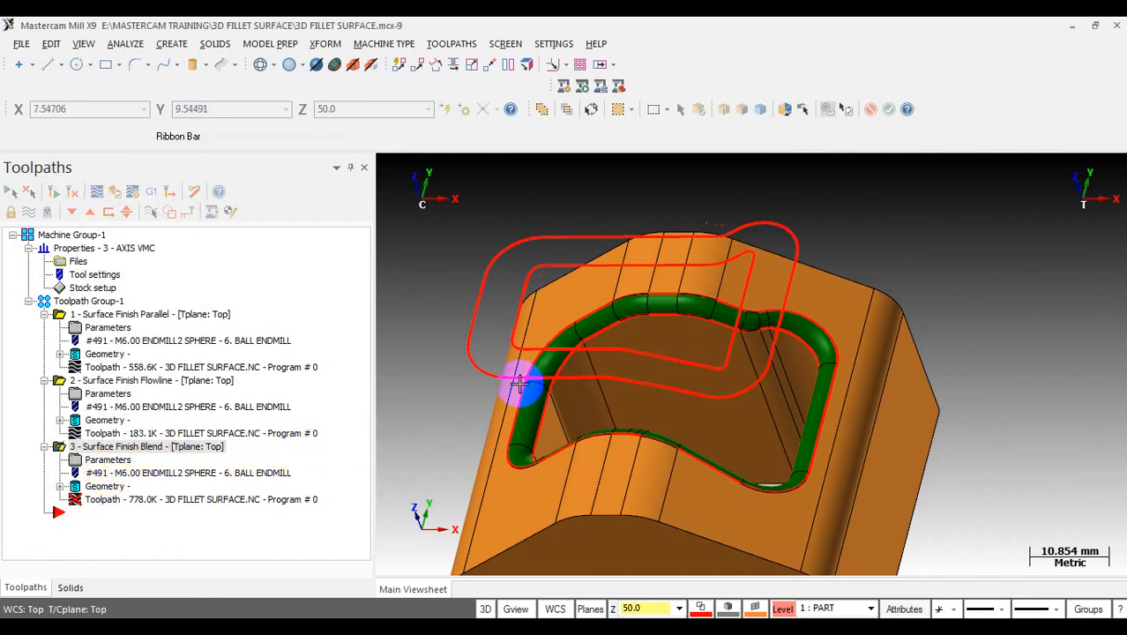
- Regenerate the Surface Finish Blend toolpath and open its backplot
scroll(708, 312, down, 3)
click(51, 191)
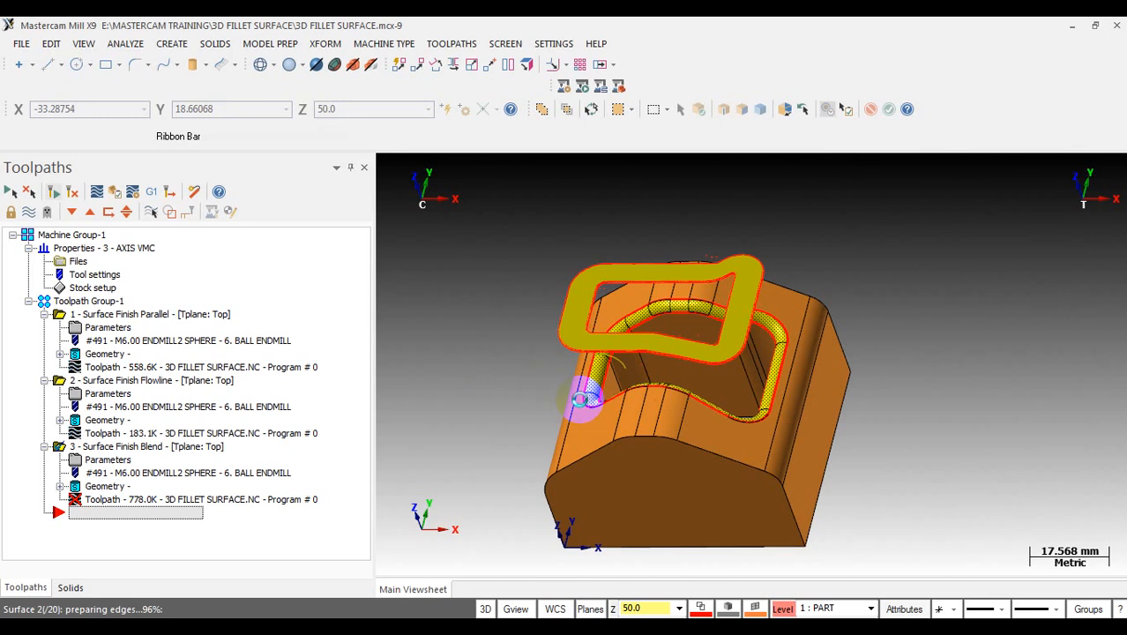
click(117, 502)
- Run the blend toolpath's backplot partway and on to the end, examining the passes along the fillet from several sides
middle_drag(780, 314, 672, 239)
drag(633, 168, 754, 170)
scroll(671, 345, up, 3)
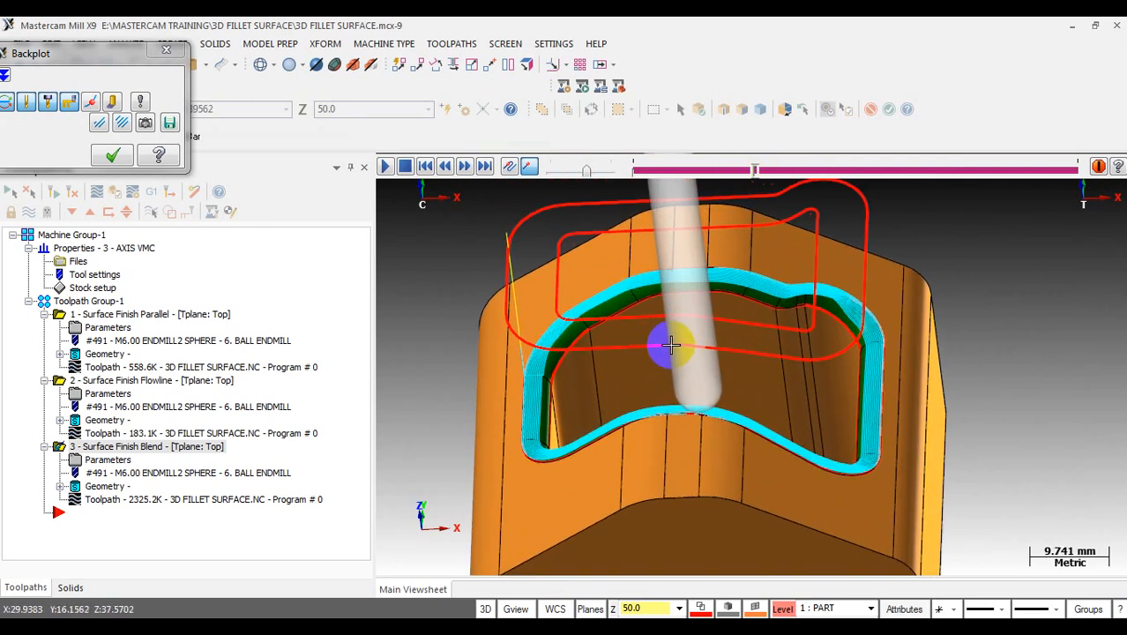
scroll(671, 346, up, 1)
drag(760, 173, 1082, 167)
scroll(627, 340, down, 1)
middle_drag(604, 403, 709, 408)
scroll(708, 408, up, 1)
scroll(709, 408, up, 1)
middle_drag(732, 330, 830, 248)
scroll(725, 330, down, 2)
- Rewind the backplot to about a third and replay it to the end, examining the passes around the pocket's corners
drag(1076, 168, 779, 176)
middle_drag(798, 326, 801, 230)
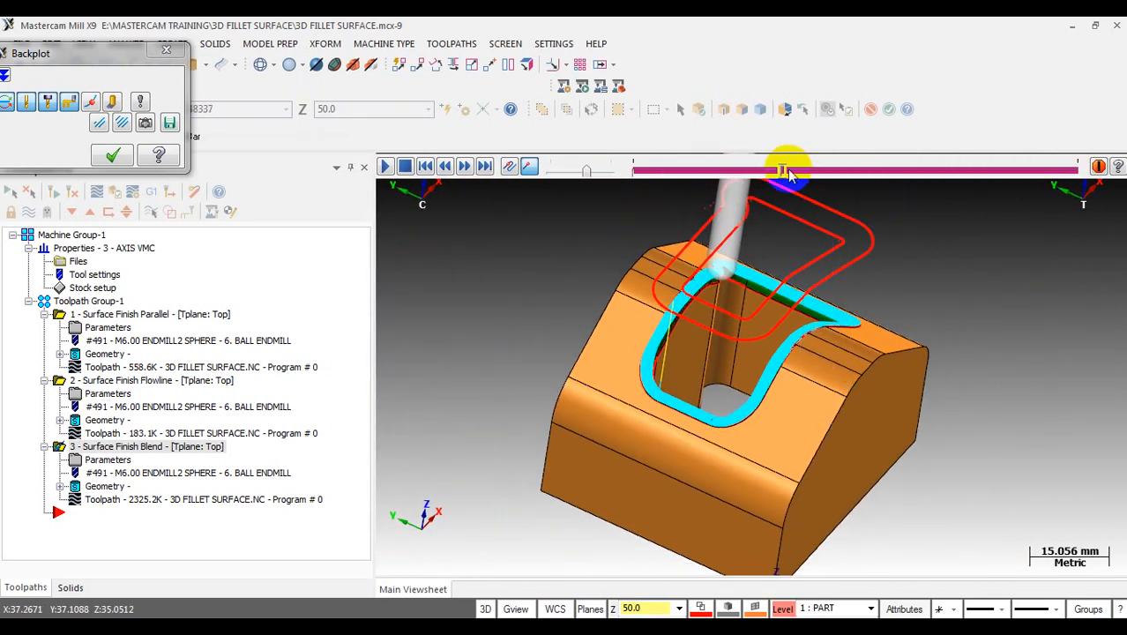
drag(815, 174, 1093, 168)
scroll(636, 333, up, 5)
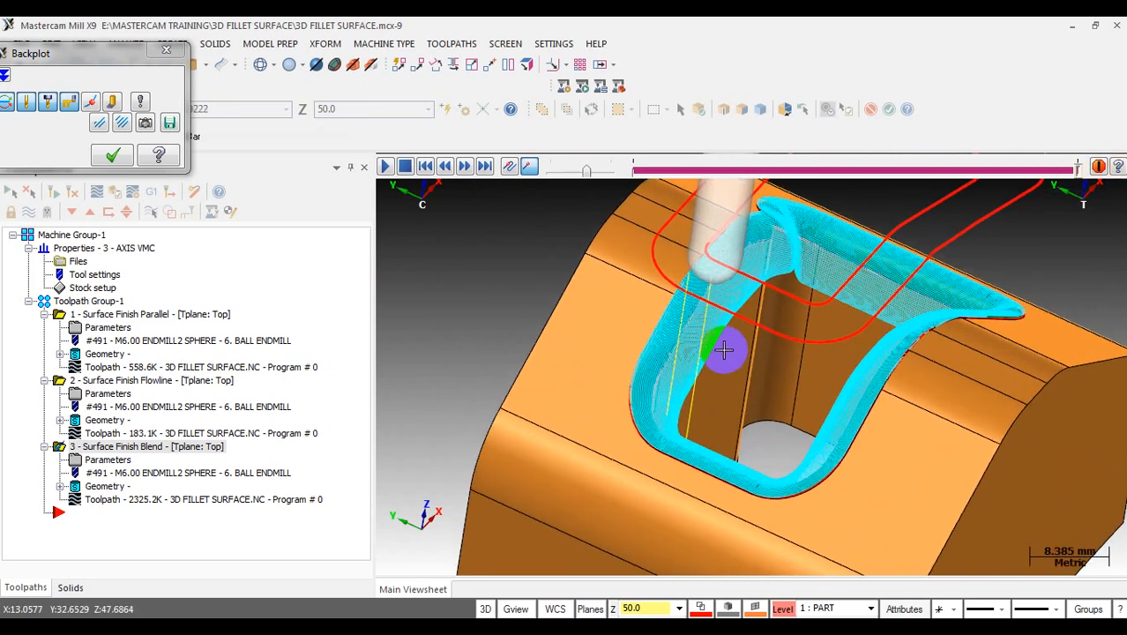
middle_drag(765, 334, 776, 291)
- Move the backplot back to a late pass and examine the ball endmill's position at the pocket's inner wall
drag(1080, 167, 987, 168)
middle_drag(732, 290, 769, 359)
scroll(769, 358, down, 3)
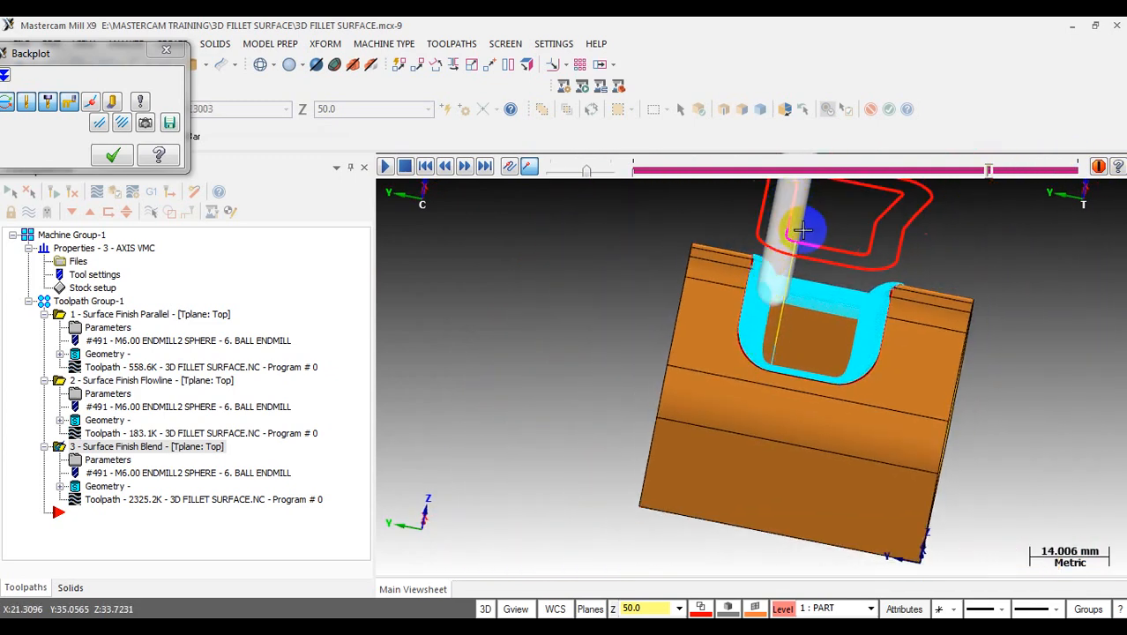
scroll(780, 328, up, 4)
middle_drag(778, 304, 760, 225)
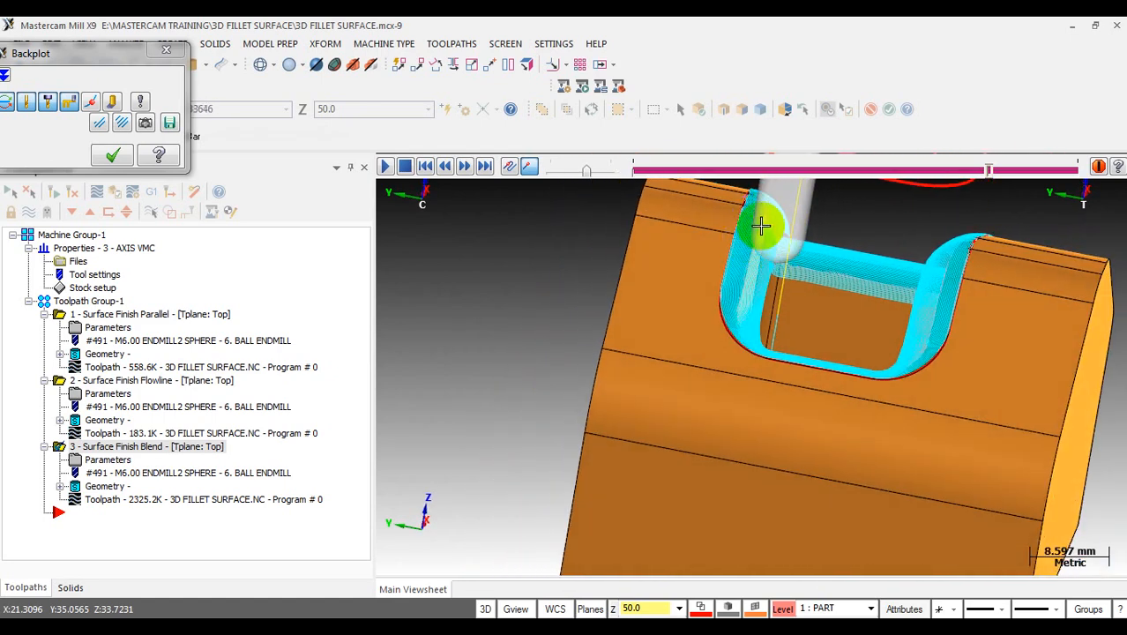
scroll(756, 231, down, 3)
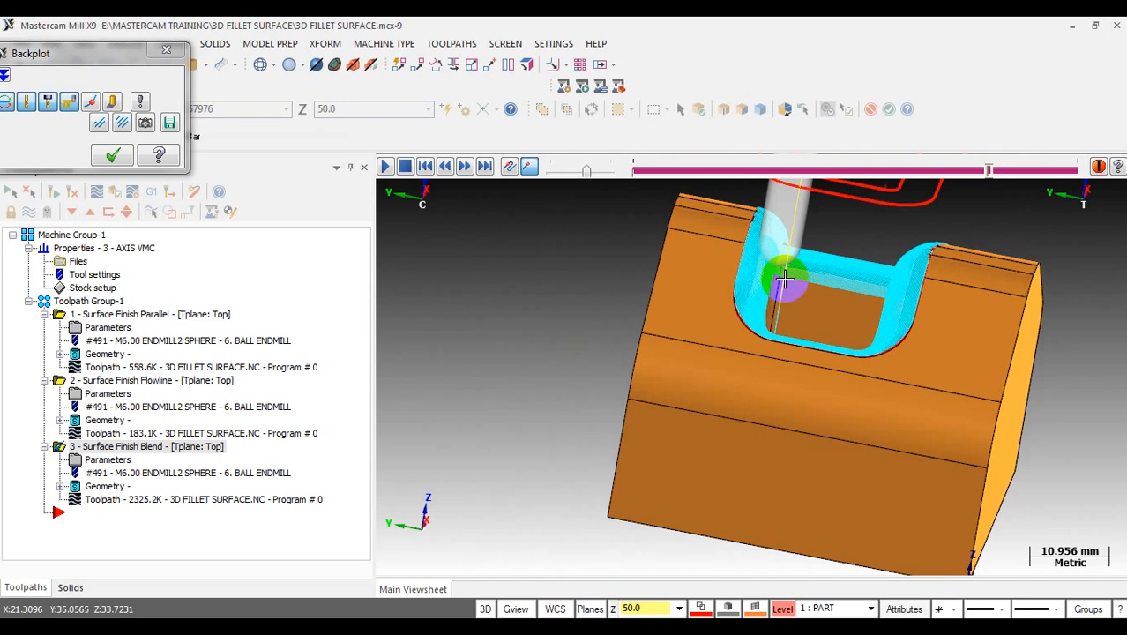
- Close the backplot and run the Surface Finish Blend toolpath's Verify simulation to the end
click(166, 50)
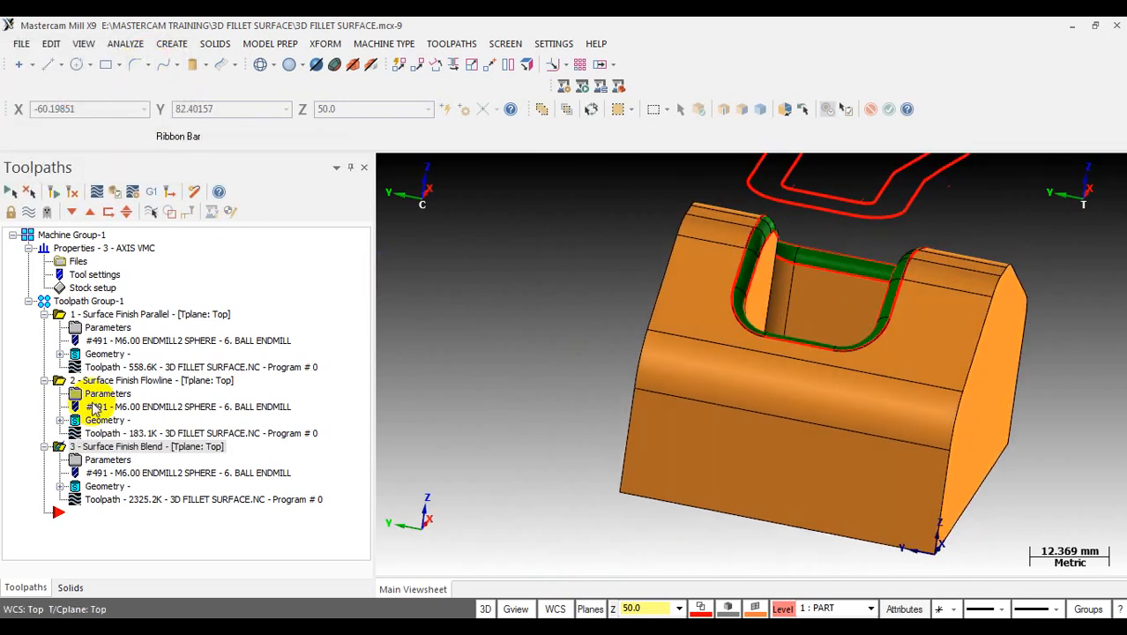
click(118, 194)
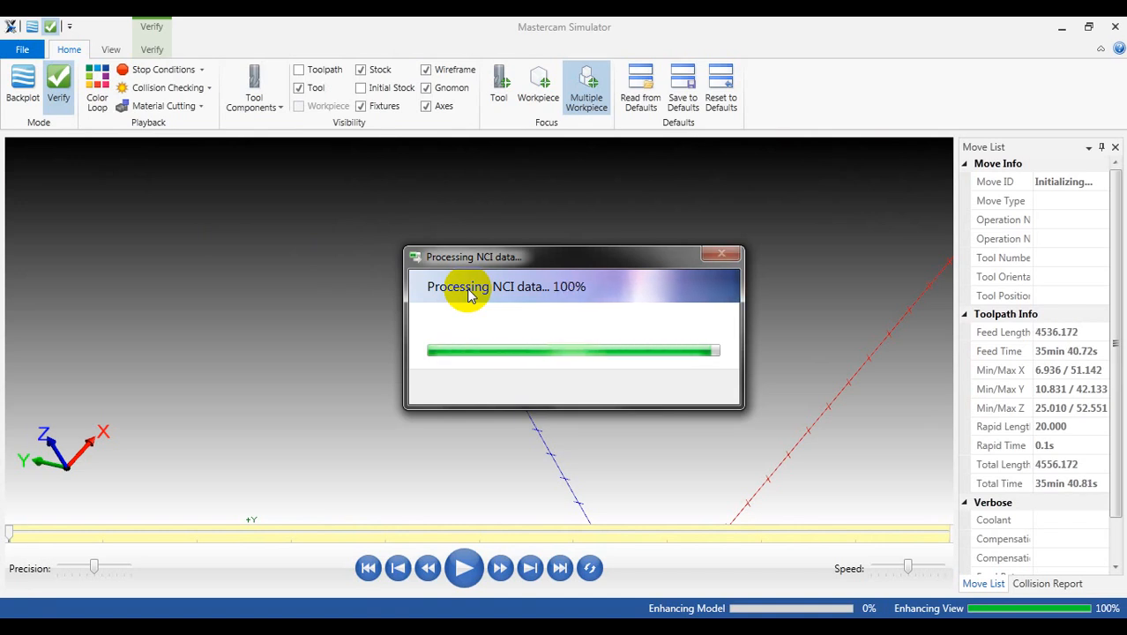
click(588, 316)
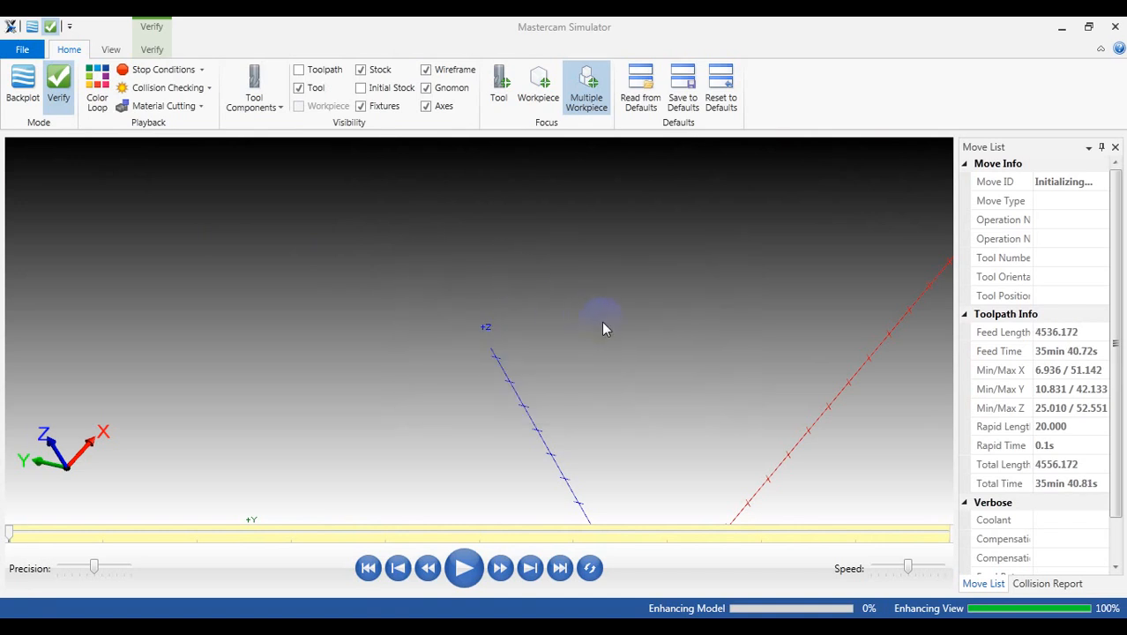
scroll(595, 293, down, 5)
middle_drag(603, 324, 539, 250)
scroll(539, 248, up, 5)
click(561, 567)
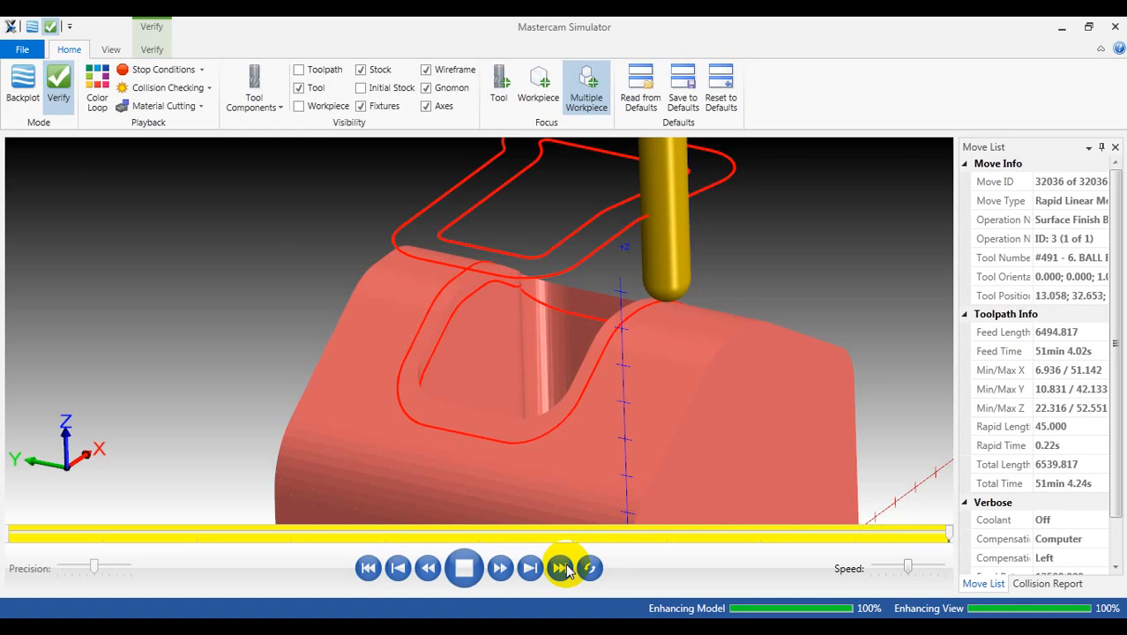
click(564, 569)
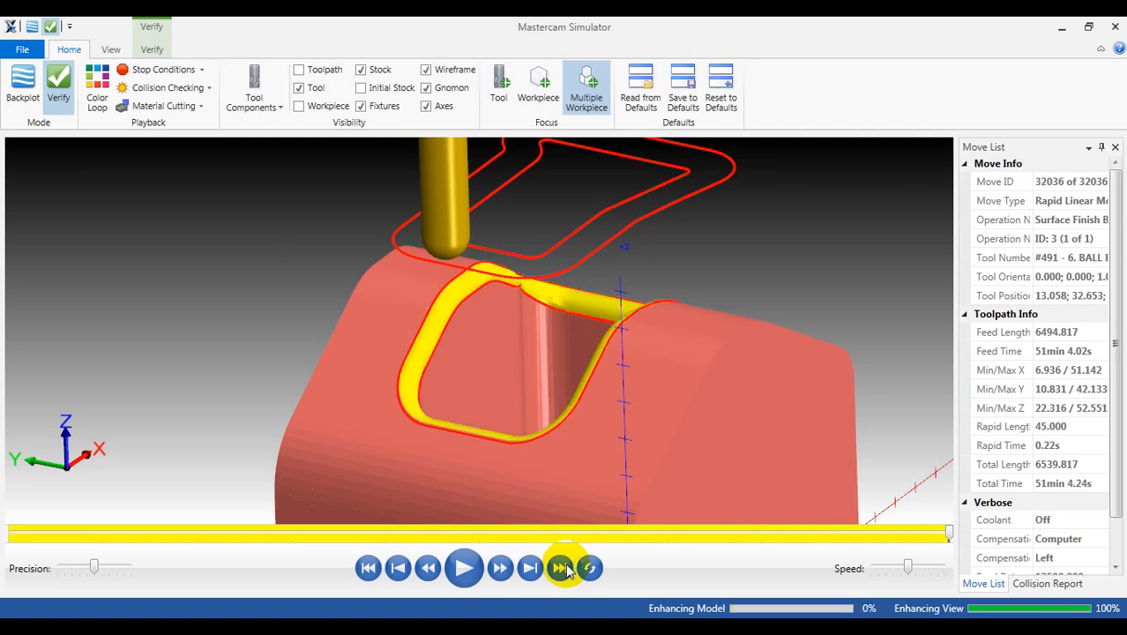
- Examine the machined fillet around the pocket up close in the simulation and close the simulator
scroll(710, 519, up, 3)
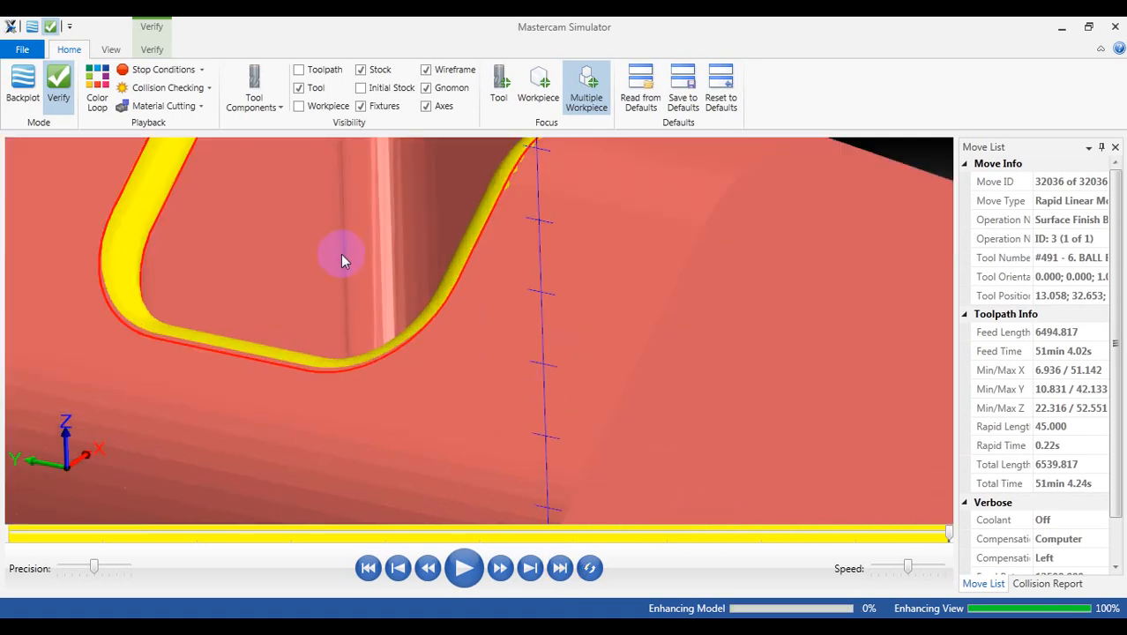
middle_drag(342, 255, 455, 351)
middle_drag(579, 256, 489, 260)
click(1115, 27)
- Examine the pocket's fillet surfaces, their edges and the contours above the part from several sides
middle_drag(767, 259, 828, 291)
scroll(829, 291, up, 5)
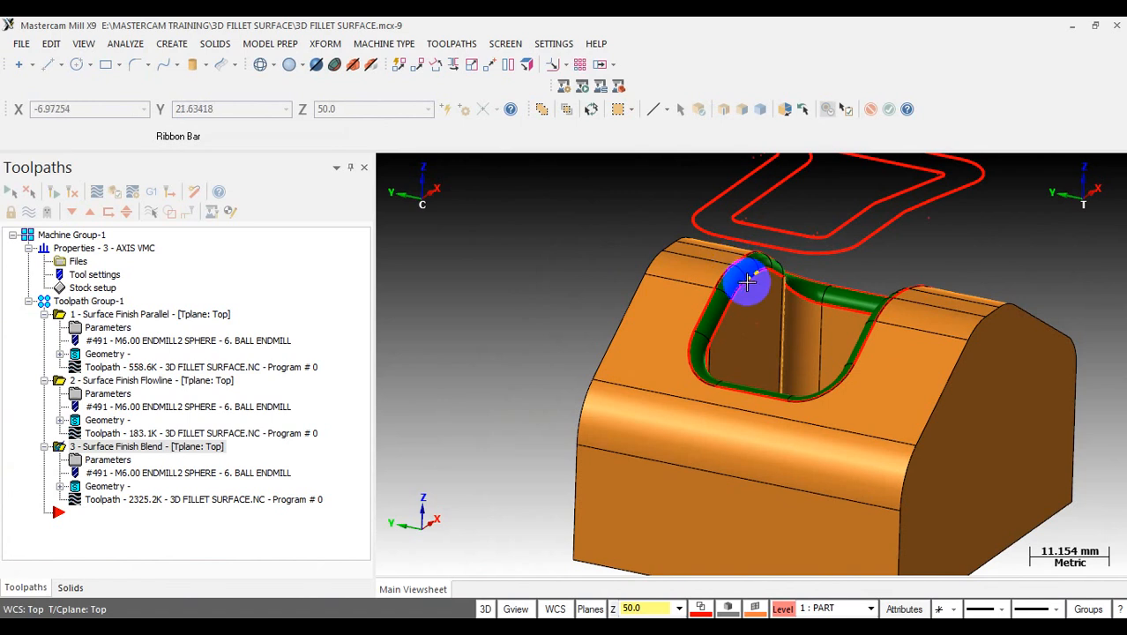
scroll(738, 265, up, 2)
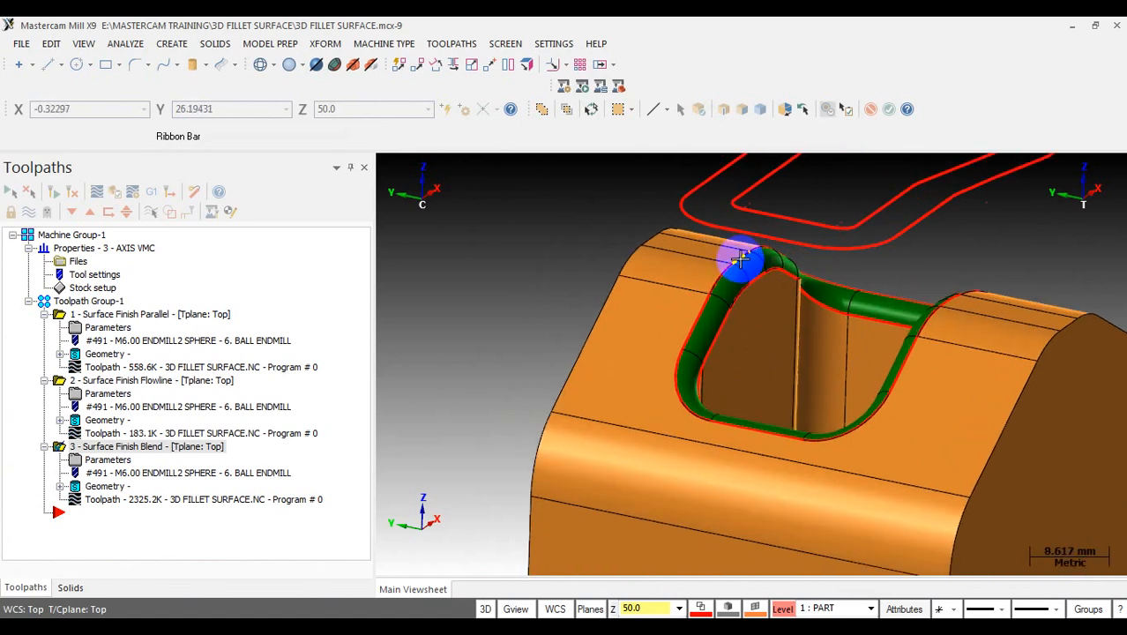
scroll(728, 344, down, 2)
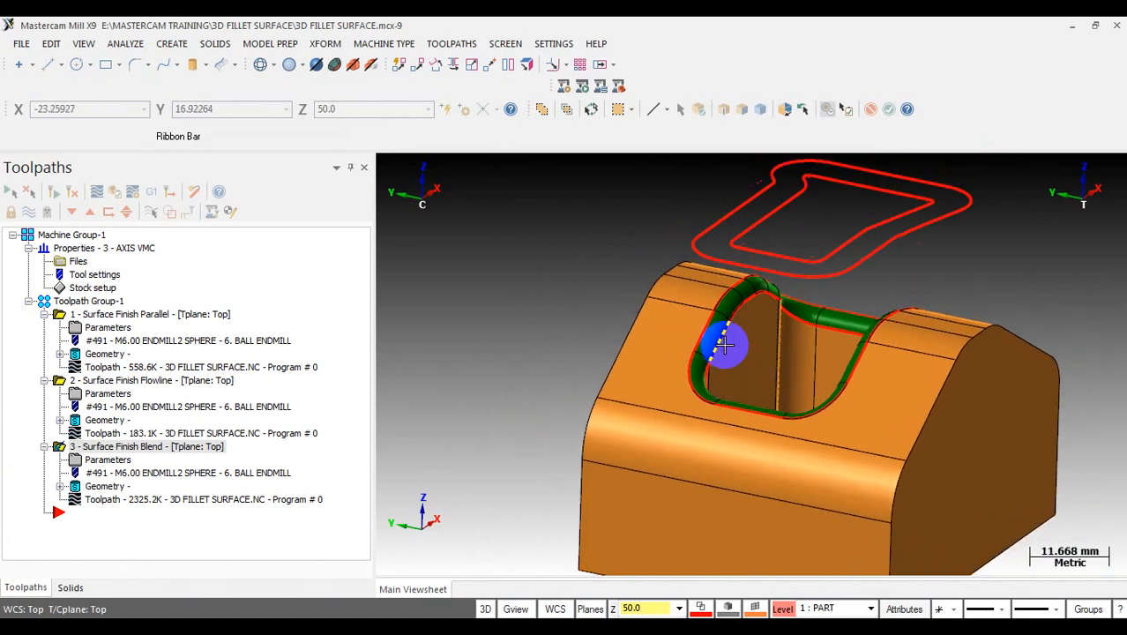
scroll(731, 343, down, 4)
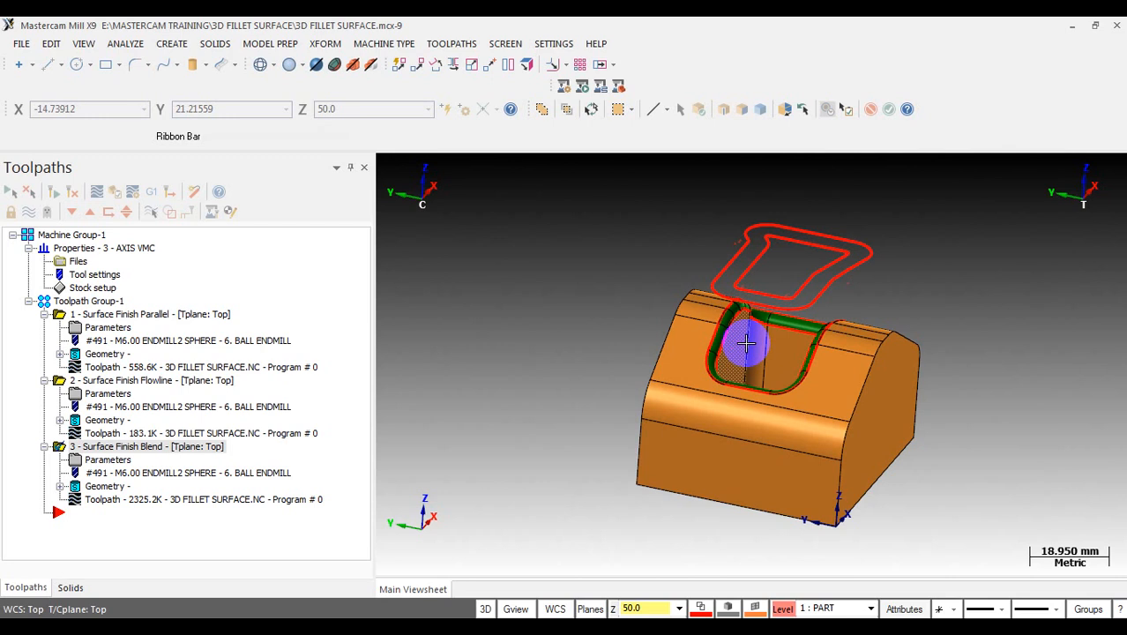
scroll(745, 344, up, 5)
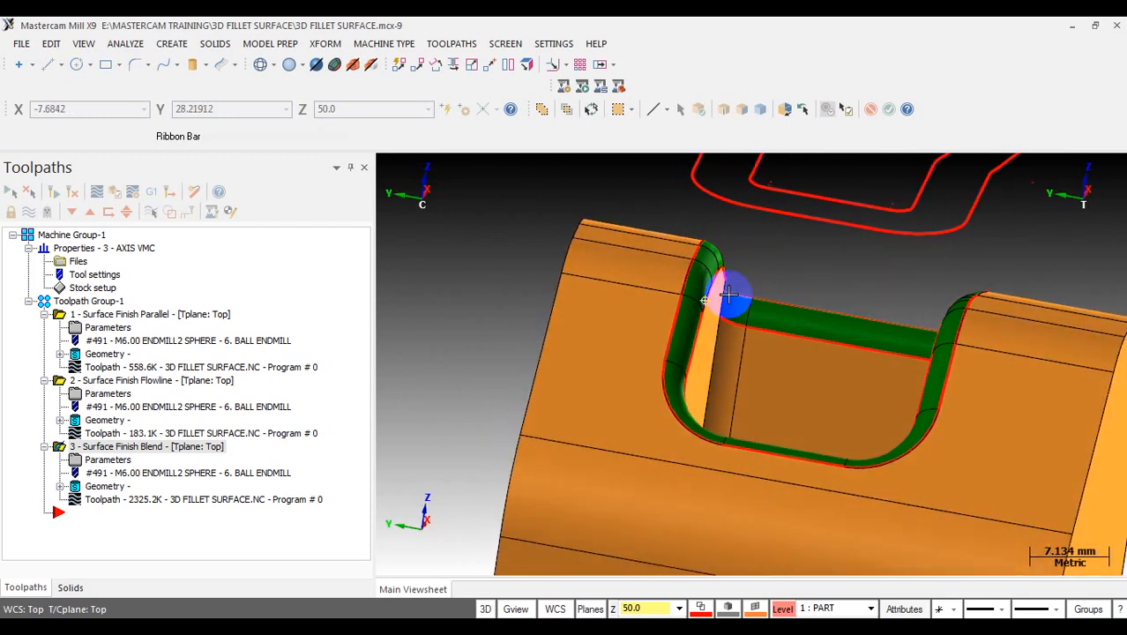
scroll(705, 291, up, 1)
scroll(682, 265, up, 1)
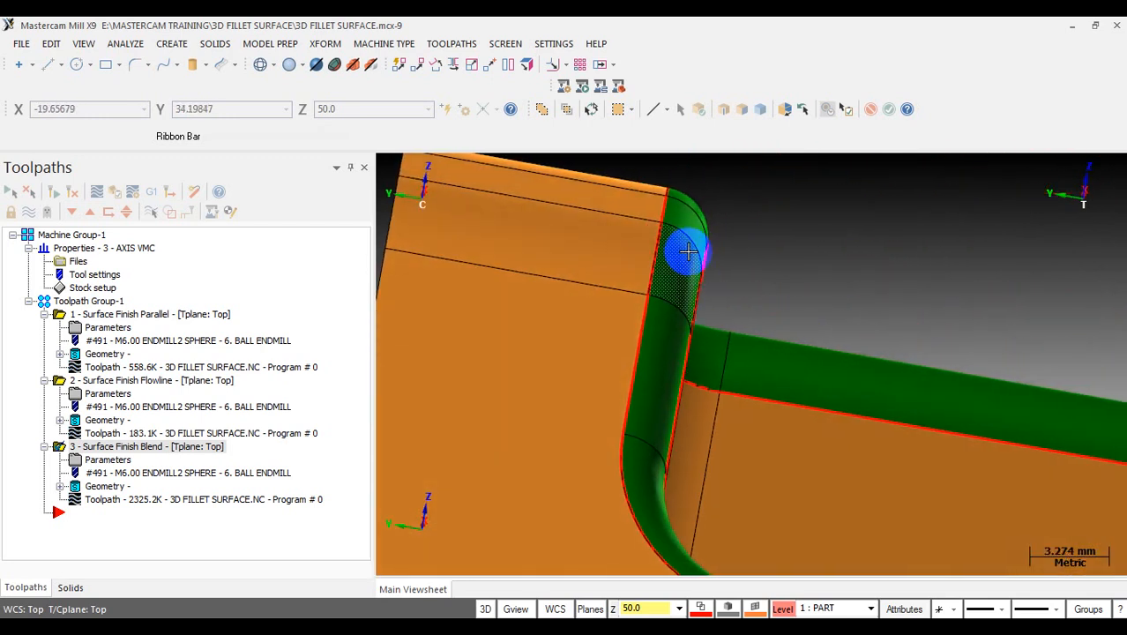
scroll(692, 251, down, 4)
scroll(719, 304, down, 3)
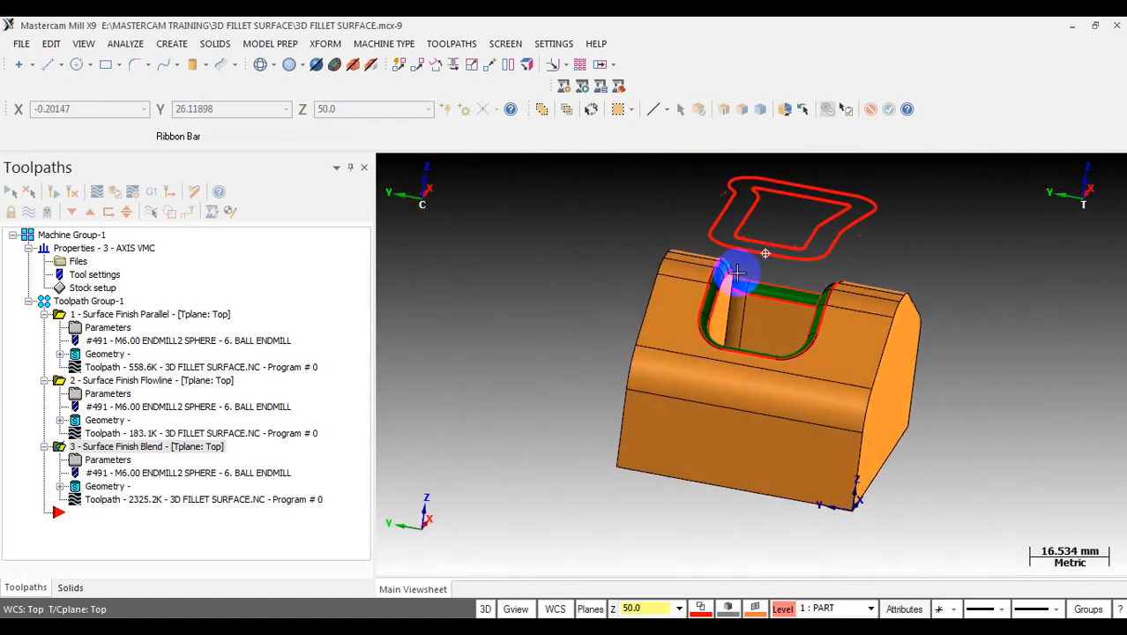
scroll(755, 238, down, 1)
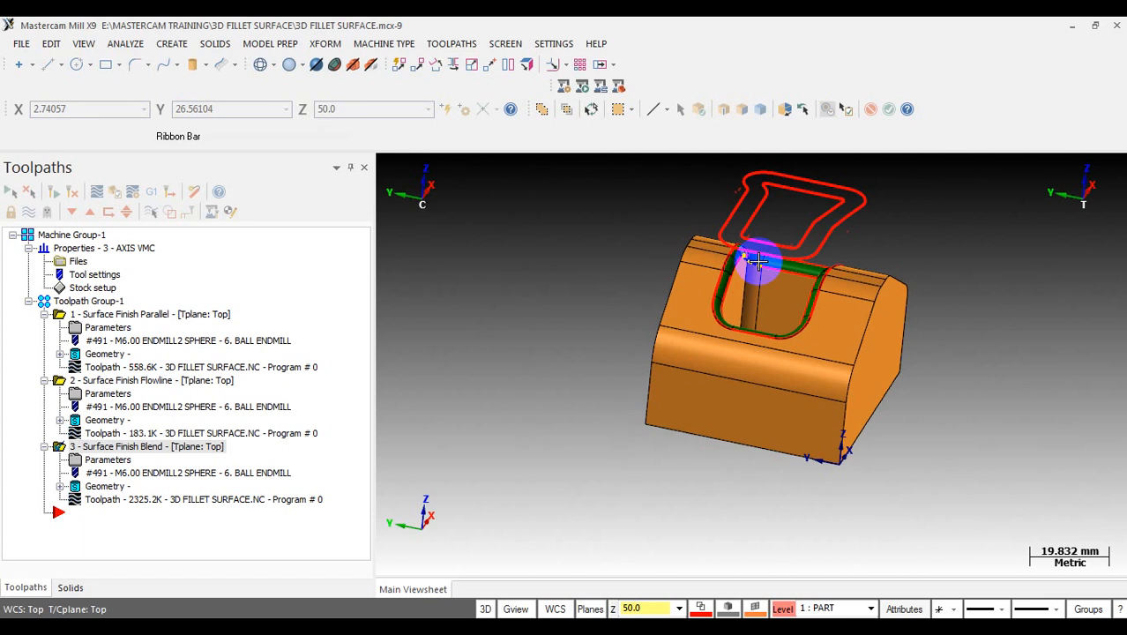
scroll(755, 265, down, 1)
scroll(773, 220, up, 3)
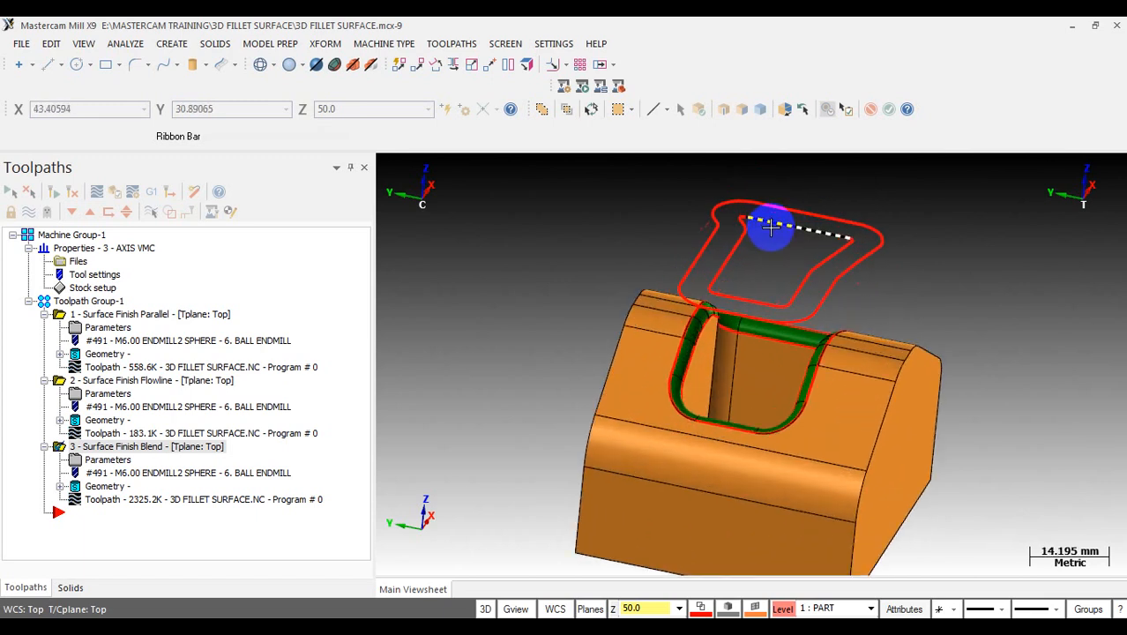
middle_drag(742, 284, 724, 312)
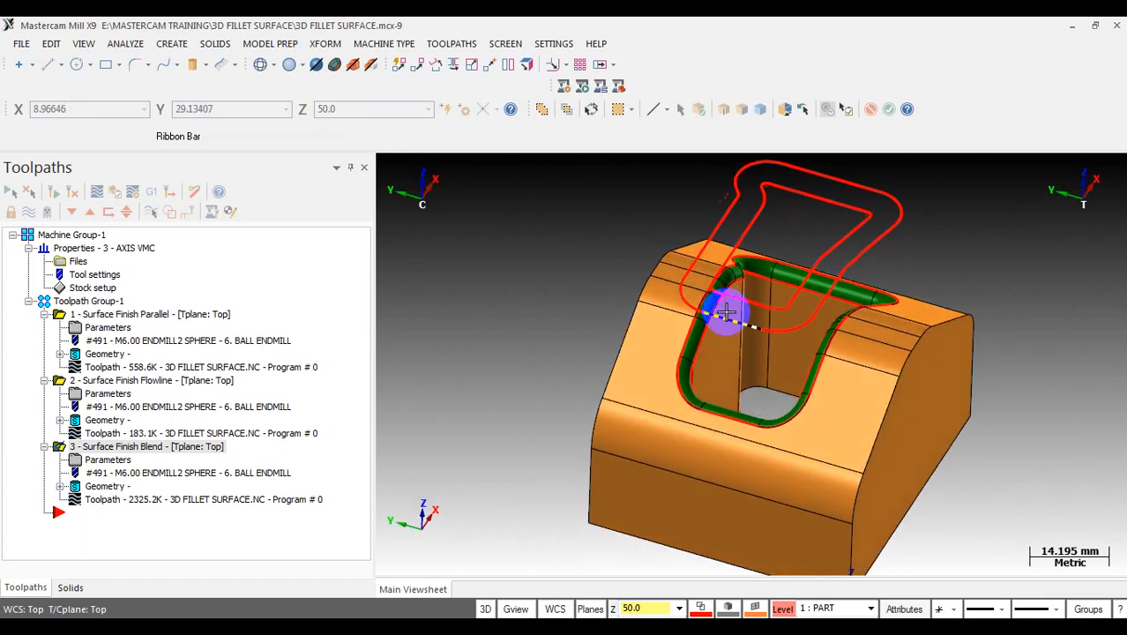
- Compare the silhouette and offset contours with the pocket's fillet in the Top view and from angled views
key(alt+1)
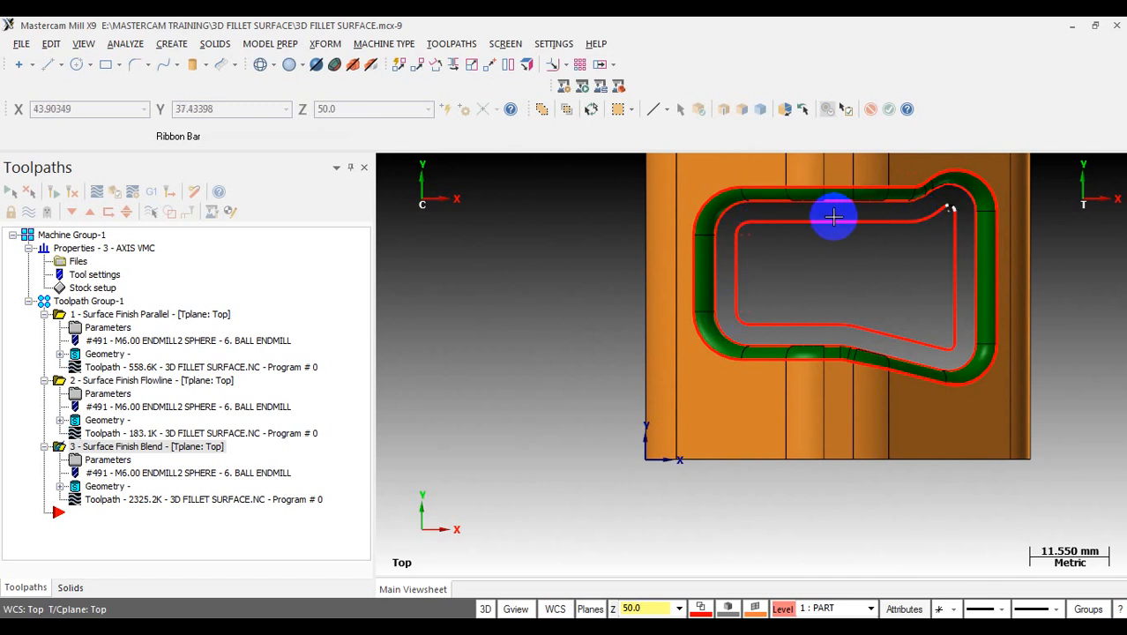
scroll(875, 259, up, 3)
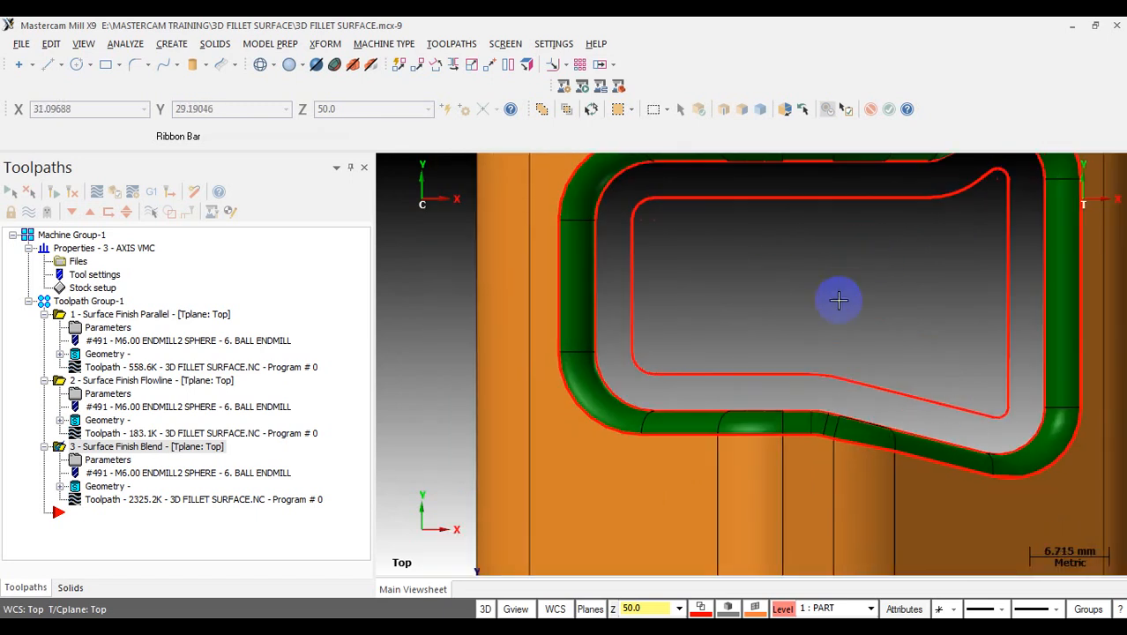
scroll(840, 295, down, 1)
scroll(796, 301, down, 1)
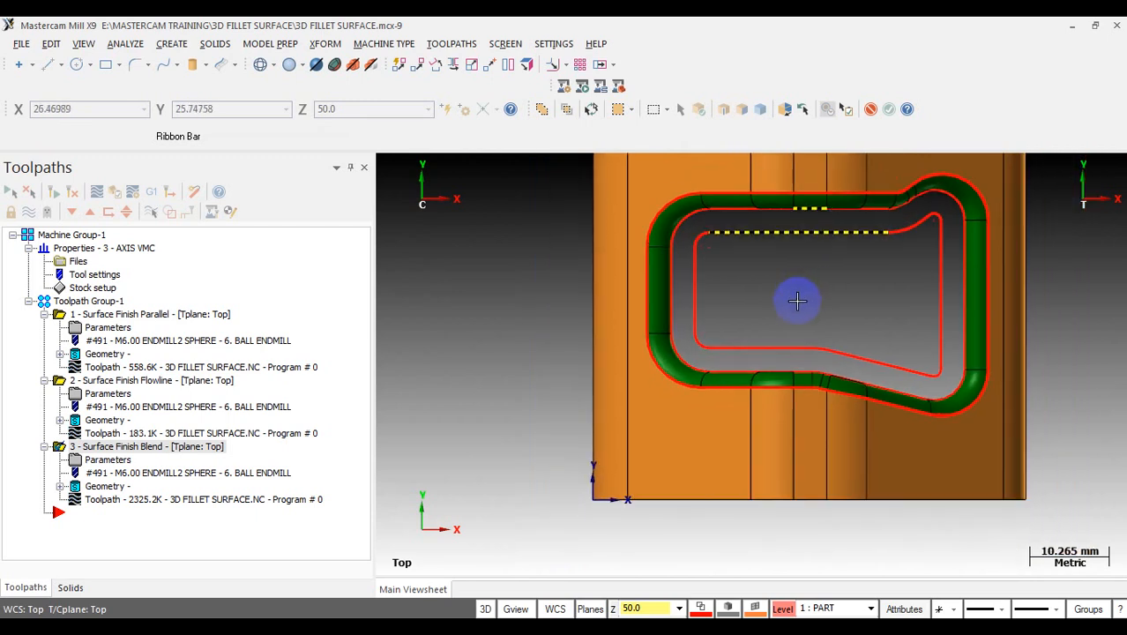
middle_drag(789, 279, 859, 276)
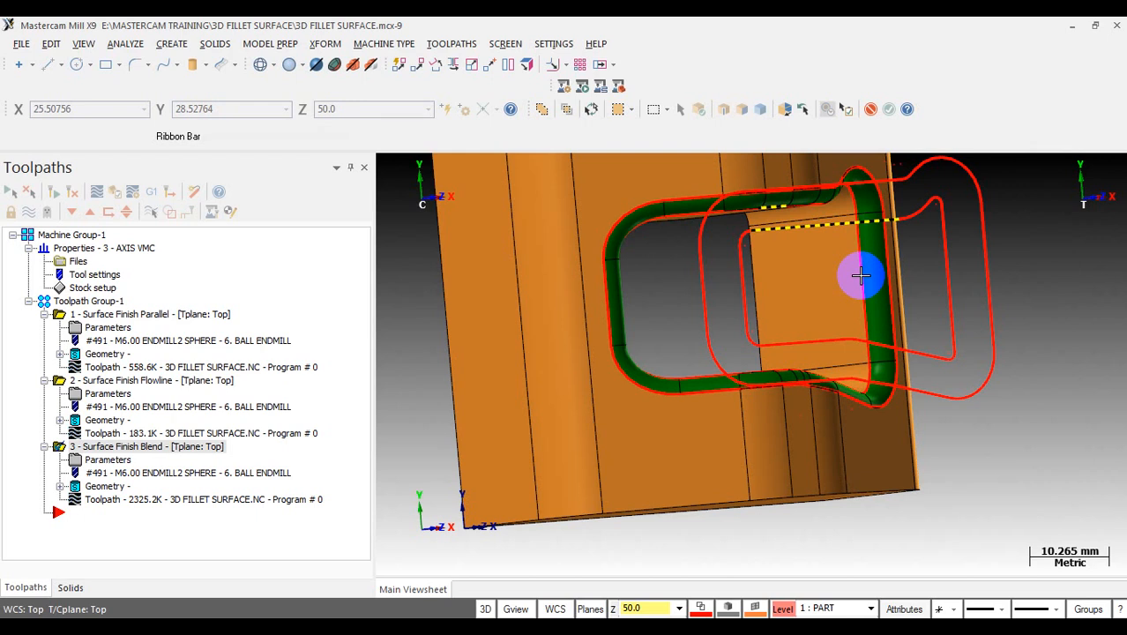
key(alt+1)
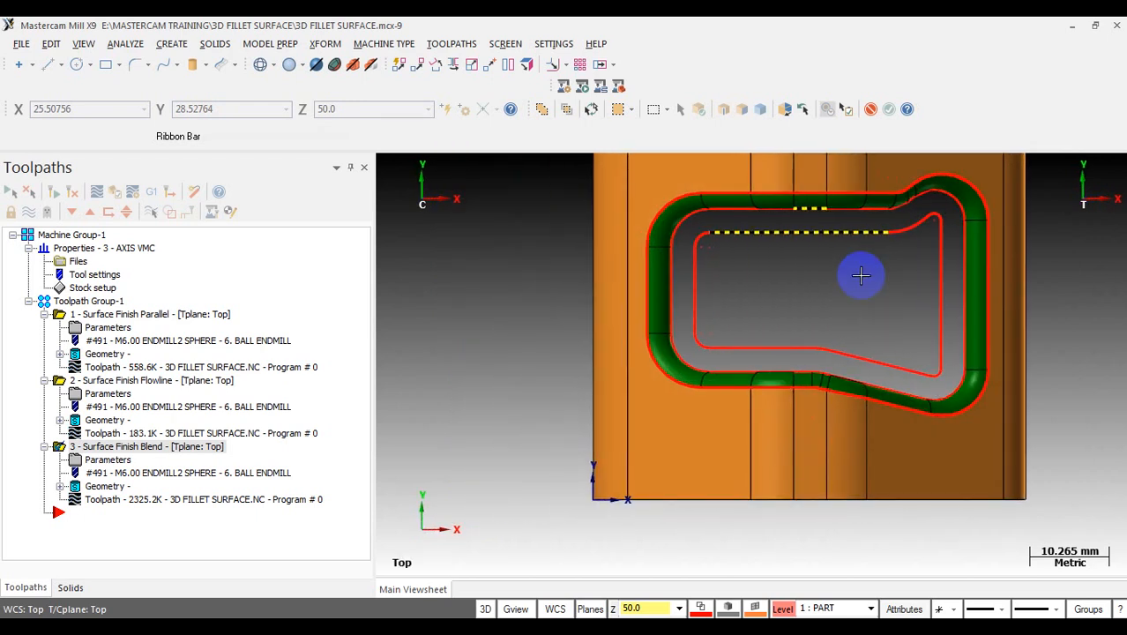
middle_drag(873, 281, 824, 370)
scroll(824, 370, up, 2)
mouse_move(764, 313)
middle_down()
mouse_move(693, 334)
mouse_move(731, 340)
mouse_move(789, 255)
mouse_move(837, 291)
mouse_move(863, 249)
mouse_move(809, 315)
mouse_move(679, 271)
mouse_move(830, 465)
mouse_move(873, 455)
middle_up()
scroll(729, 407, up, 3)
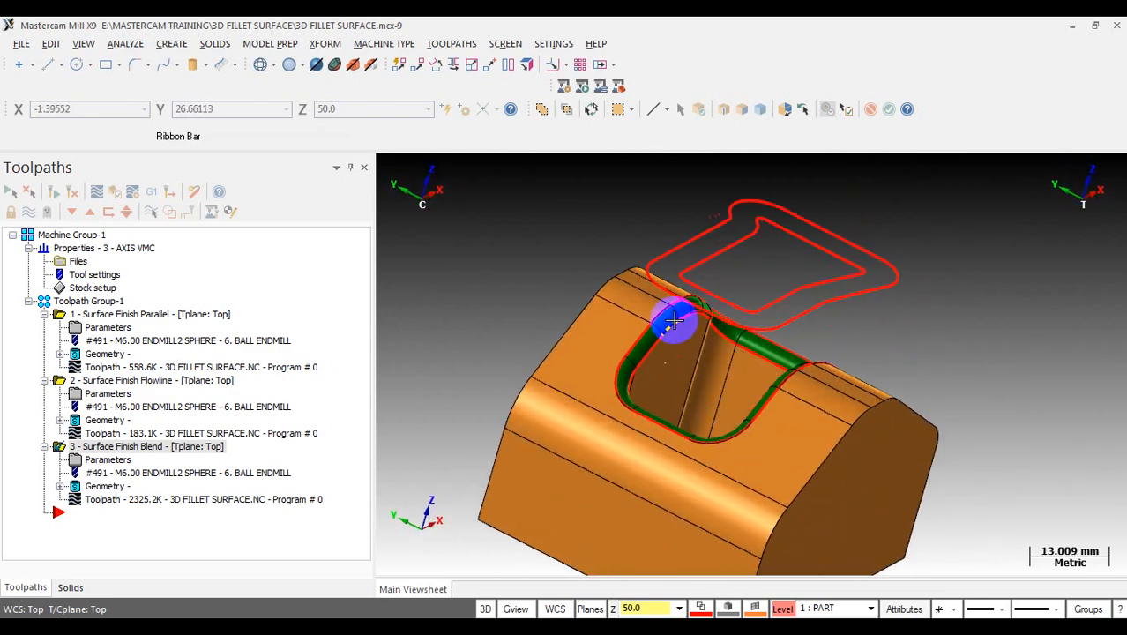
scroll(705, 340, down, 1)
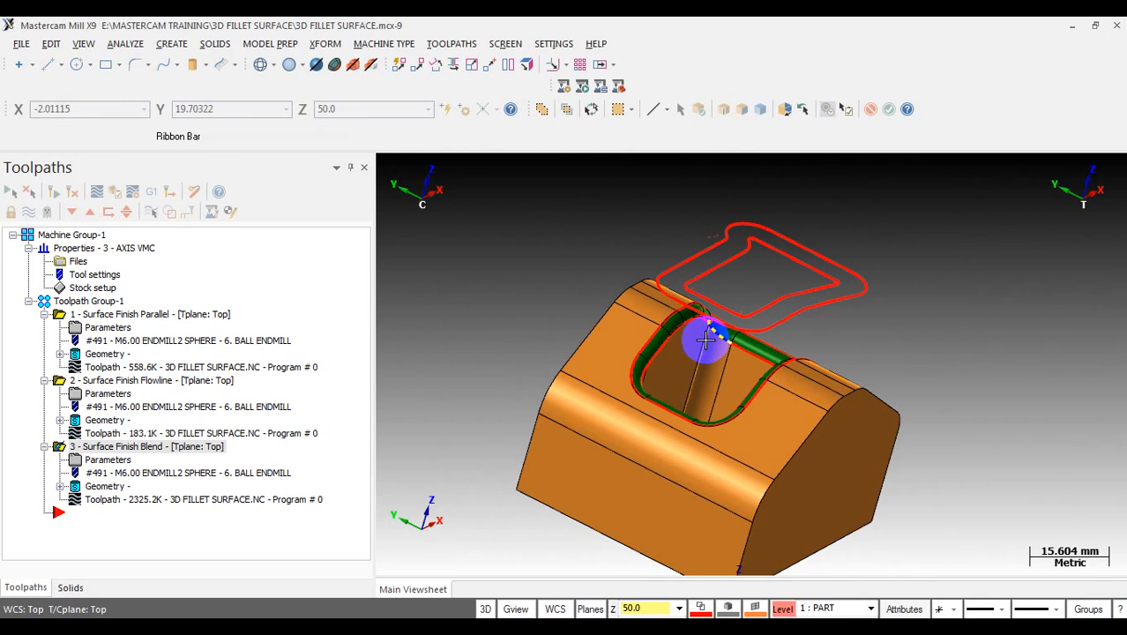
- Select the Surface Finish Flowline operation, reselect Surface Finish Blend, and examine the pocket's fillet for comparing the two
click(151, 381)
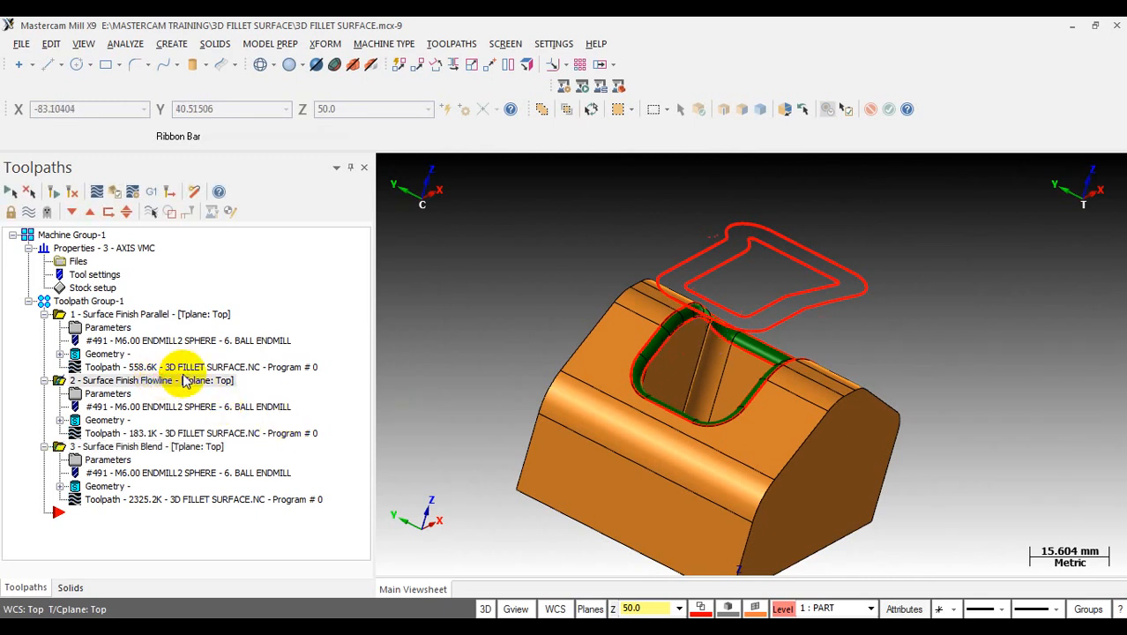
scroll(521, 297, down, 1)
scroll(521, 297, down, 1)
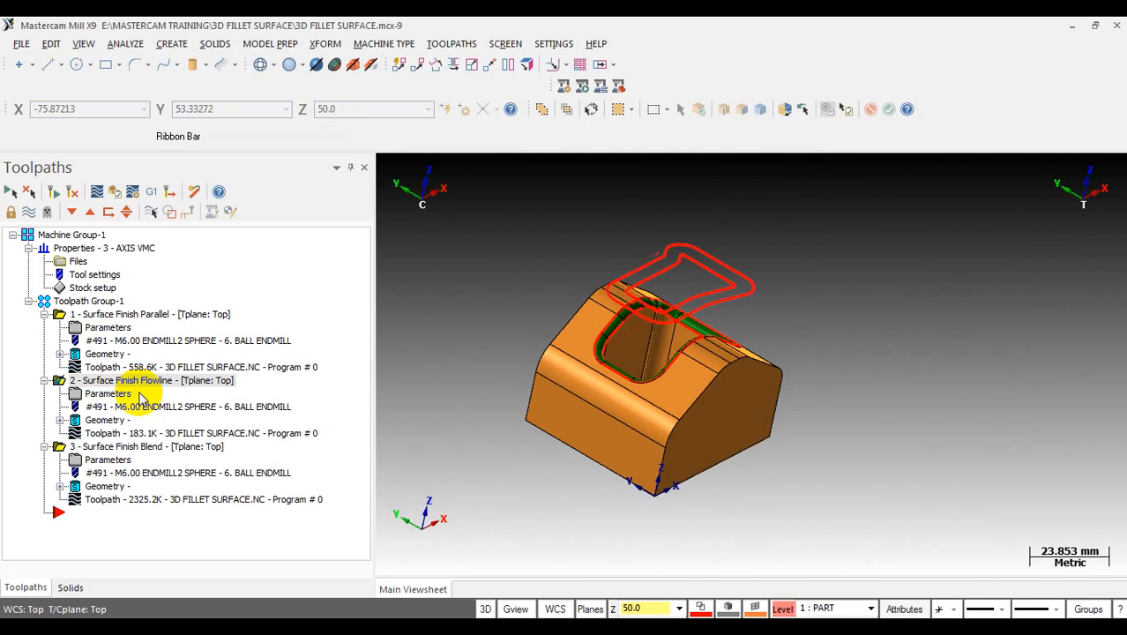
click(139, 448)
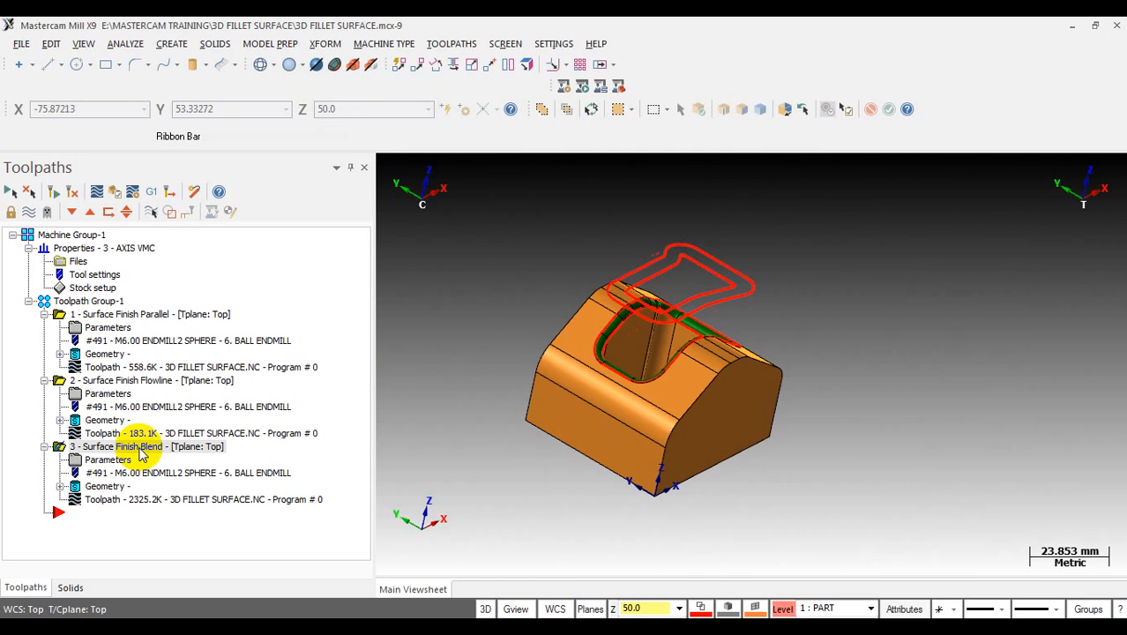
scroll(576, 352, up, 2)
scroll(649, 328, up, 3)
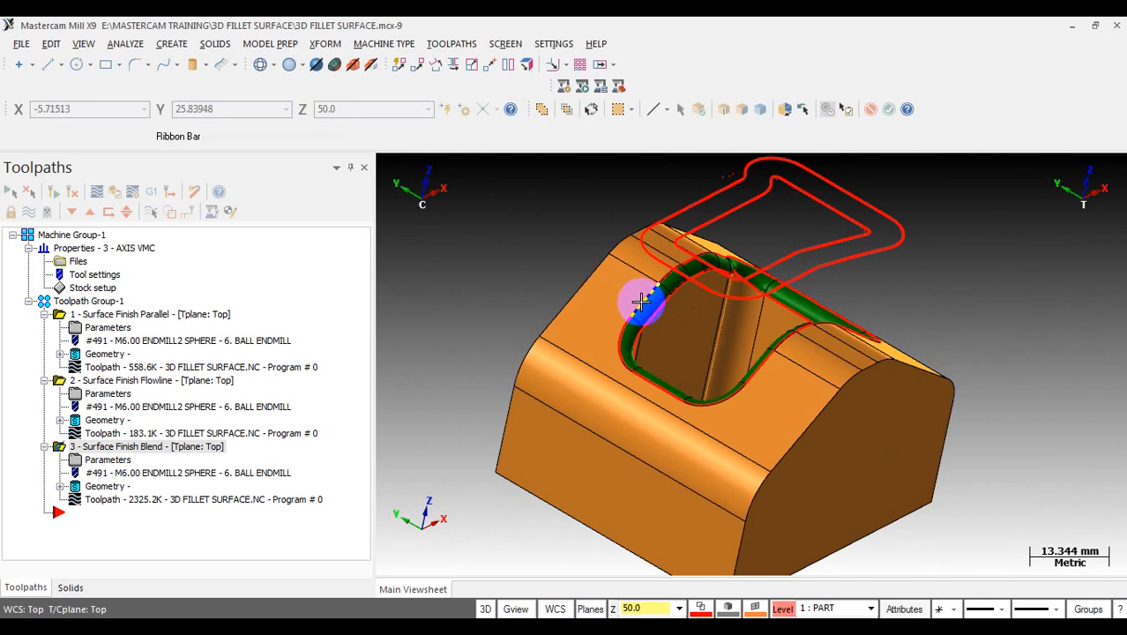
scroll(656, 306, down, 1)
middle_drag(657, 307, 775, 251)
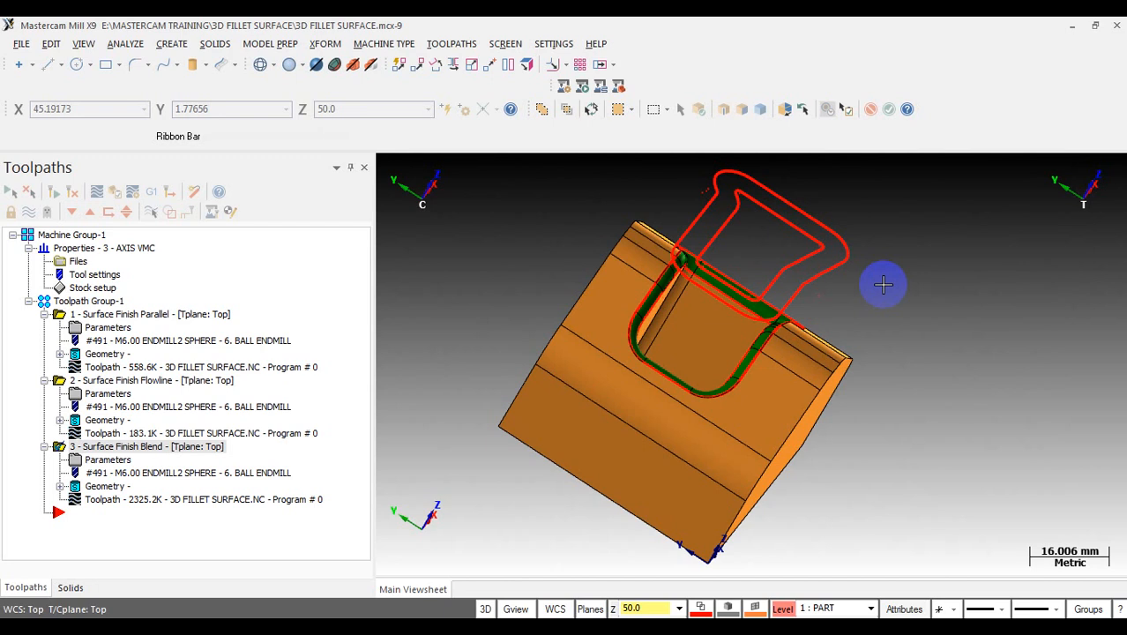
mouse_move(882, 284)
middle_down()
mouse_move(875, 292)
mouse_move(811, 254)
mouse_move(880, 278)
mouse_move(871, 271)
middle_up()
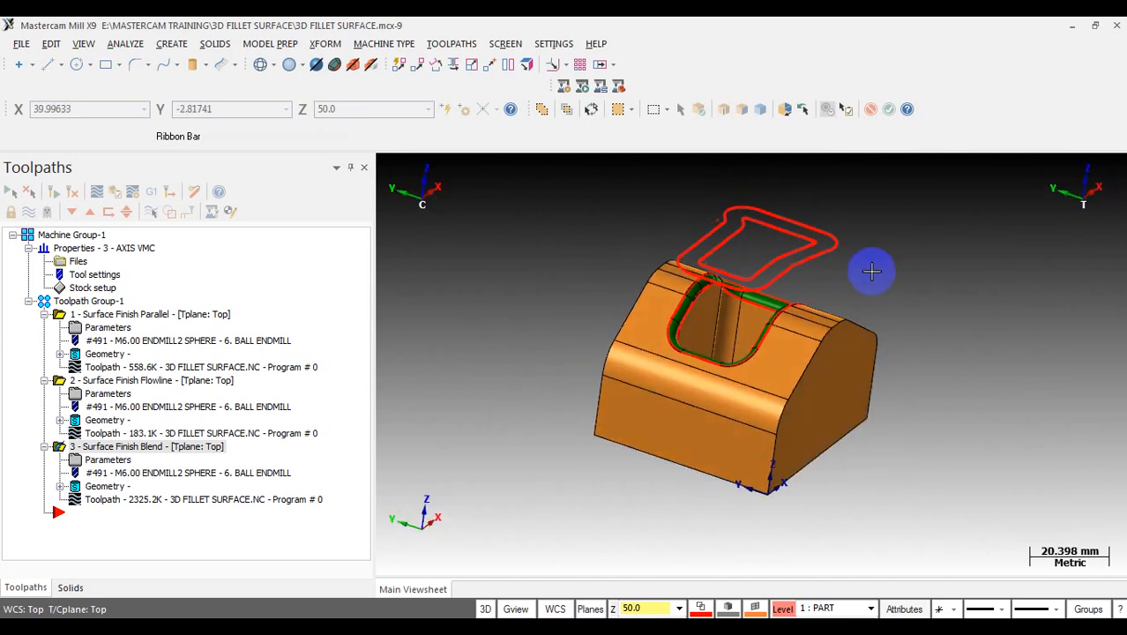